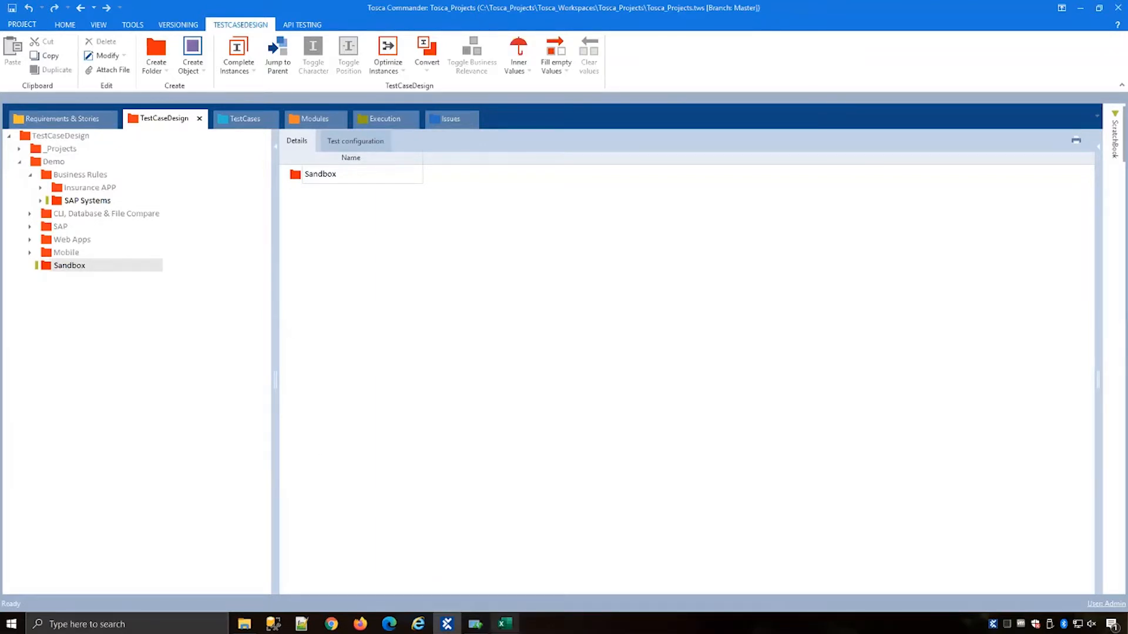
Step: Open the Order2Cash Data.xlsx workbook to review its order columns and values, then minimize it
left_click(504, 624)
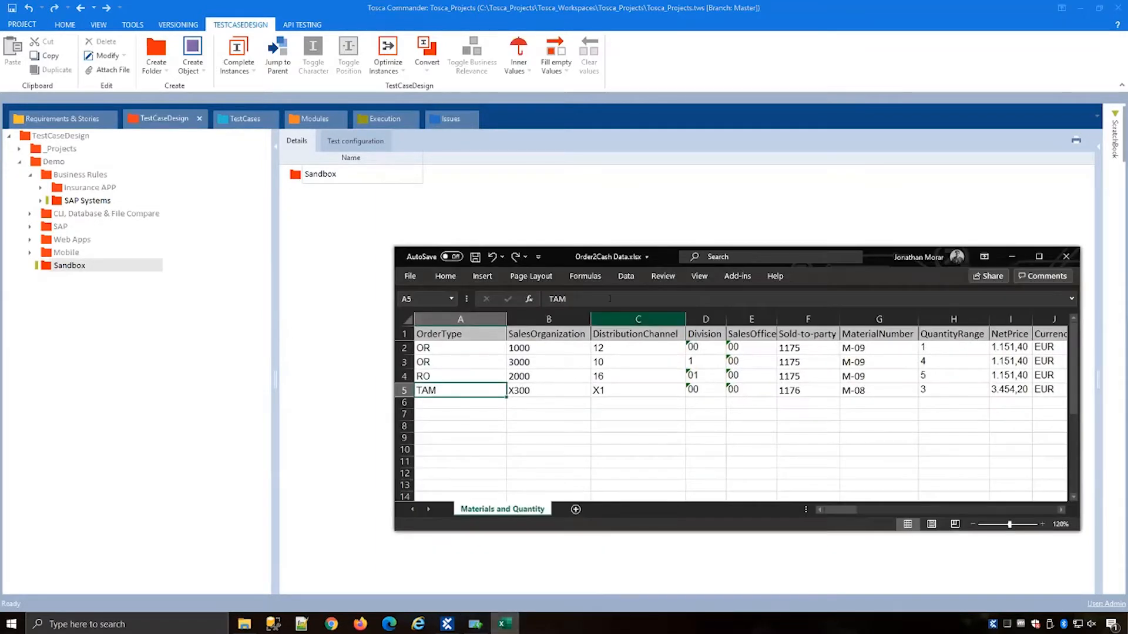
left_click_drag(554, 260, 438, 173)
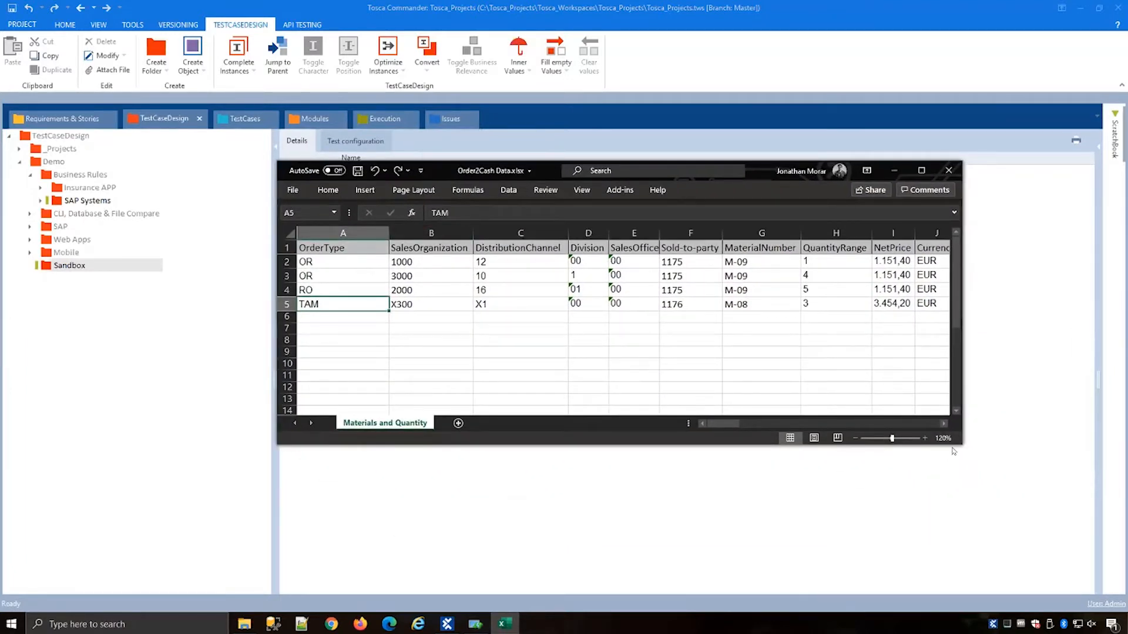
left_click_drag(961, 444, 1076, 464)
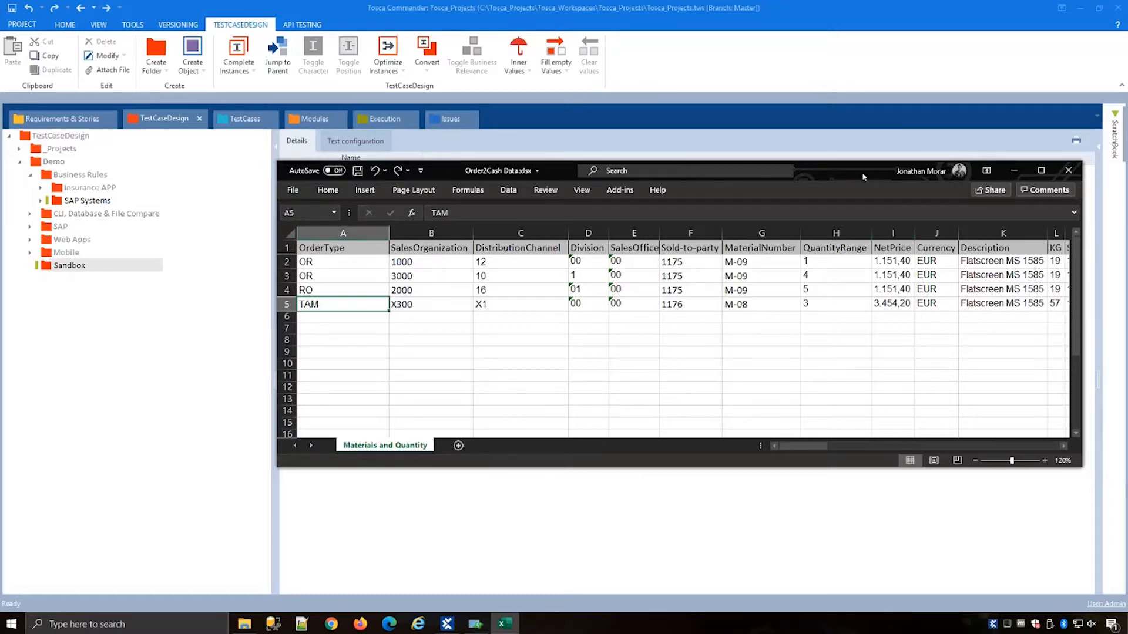
left_click(1014, 170)
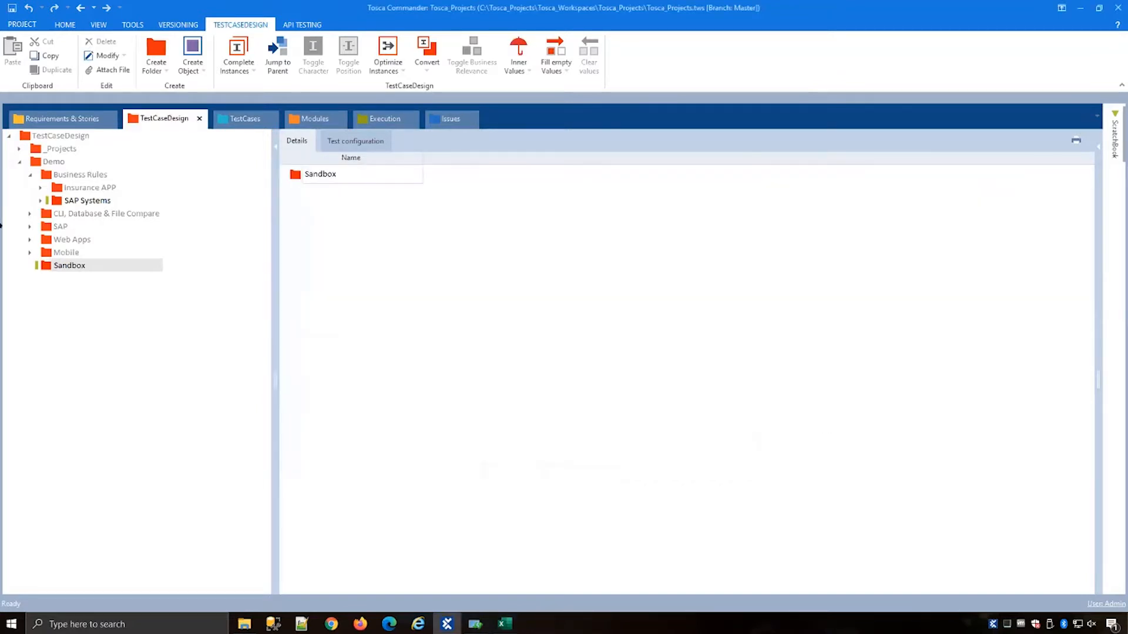
Step: Create a new TestSheet in the Sandbox folder
right_click(50, 268)
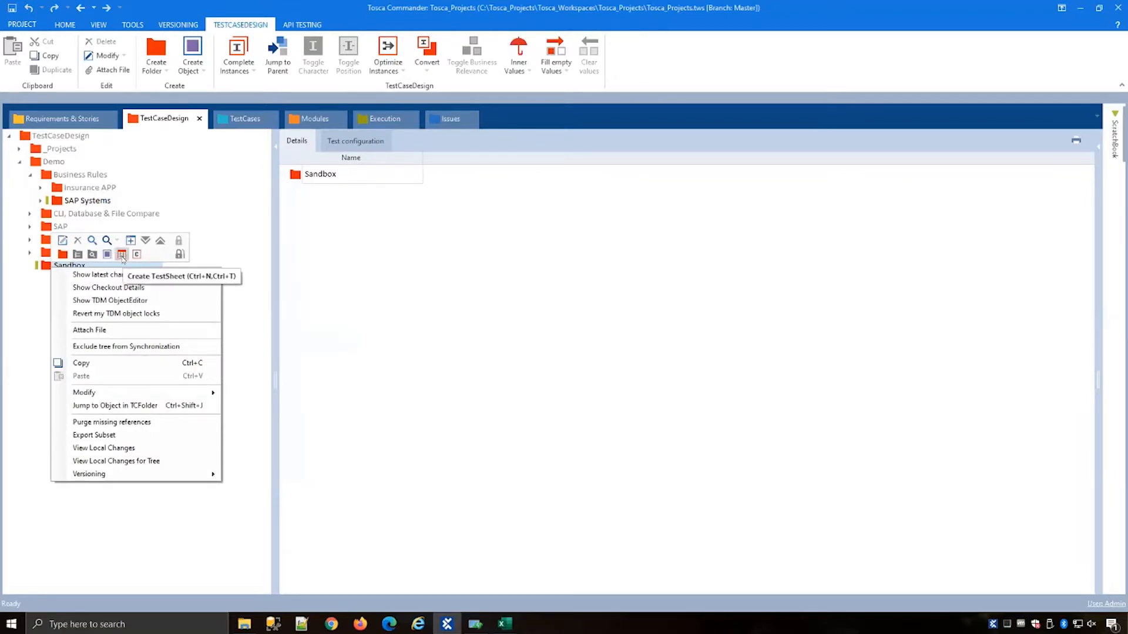
left_click(122, 255)
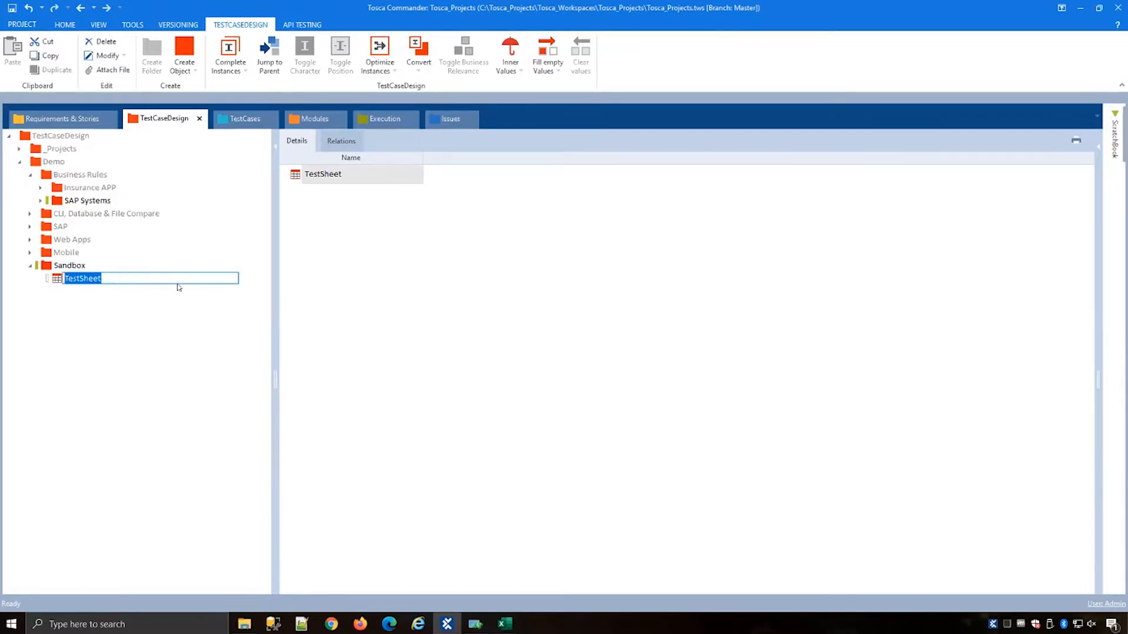
left_click(222, 354)
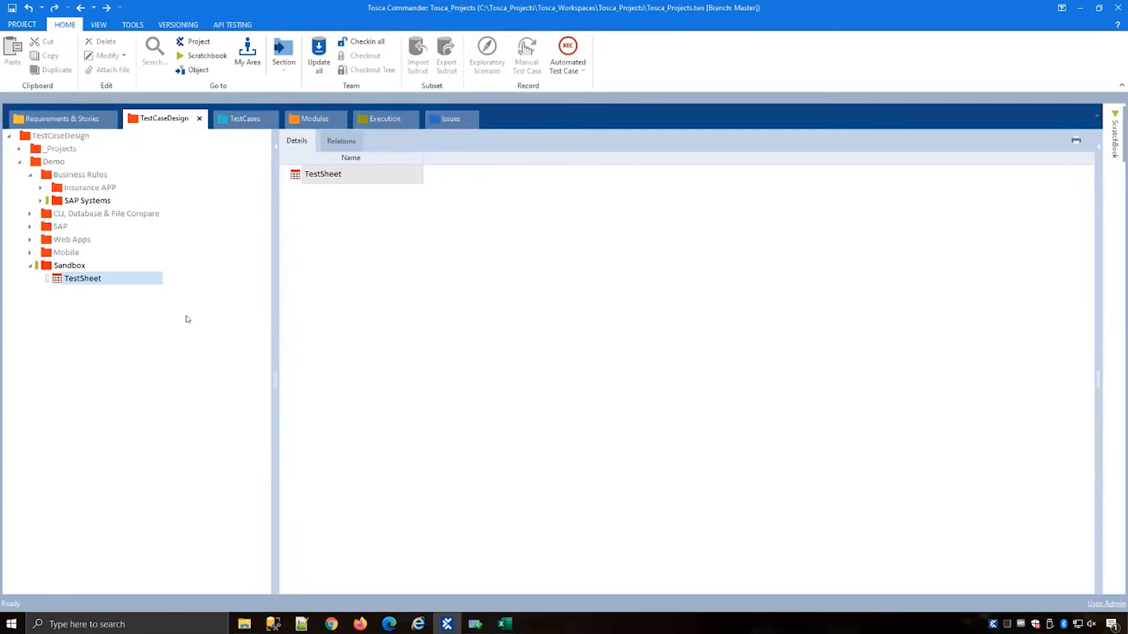
Step: Add an attribute named OrderType to the TestSheet
left_click(105, 282)
right_click(66, 279)
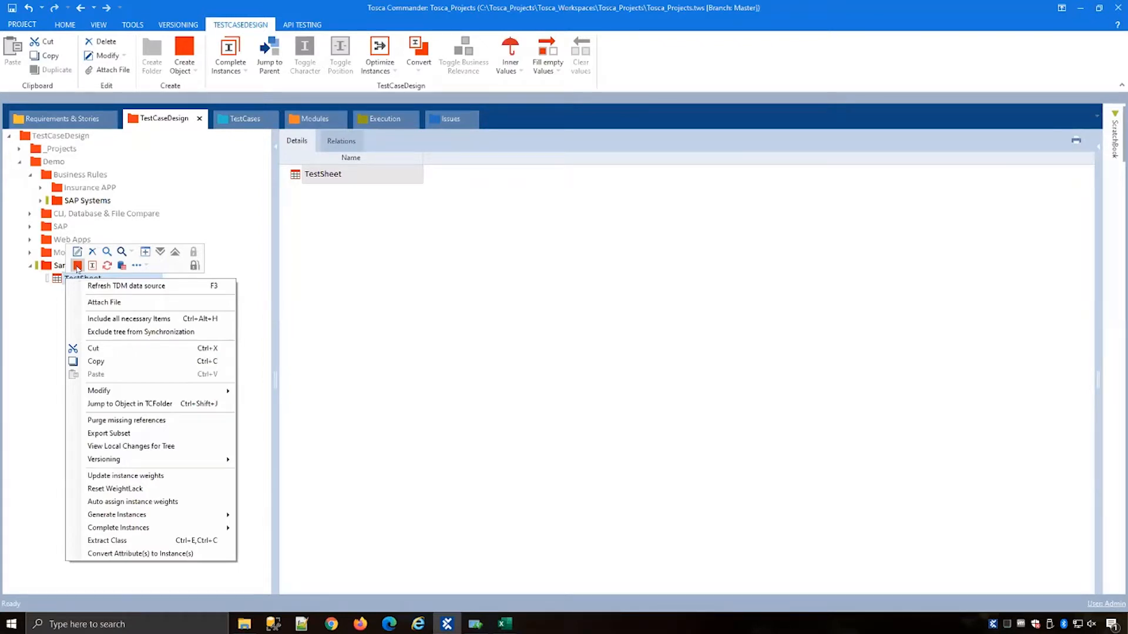
left_click(76, 266)
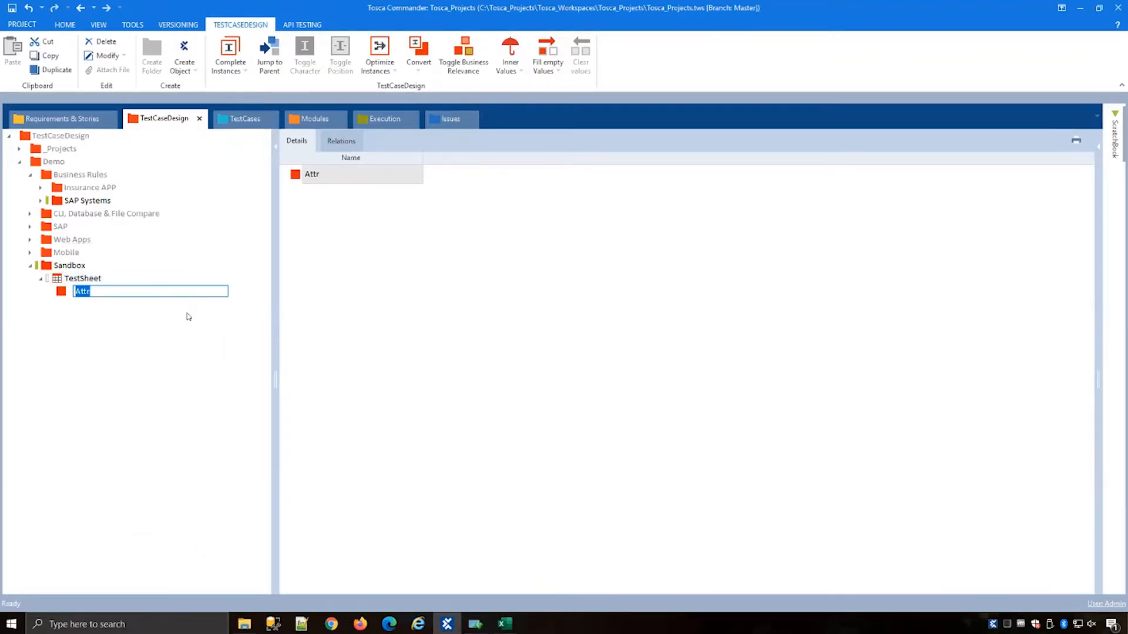
type("OrderType")
key("Return")
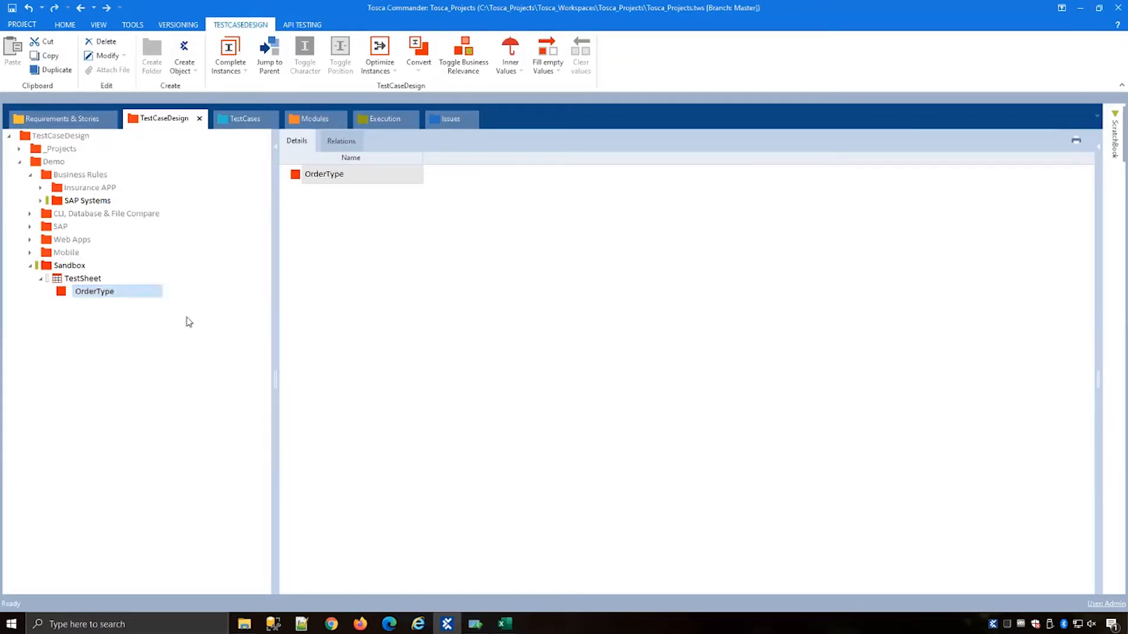
Step: Create an instance named OR under the OrderType attribute
left_click(143, 297)
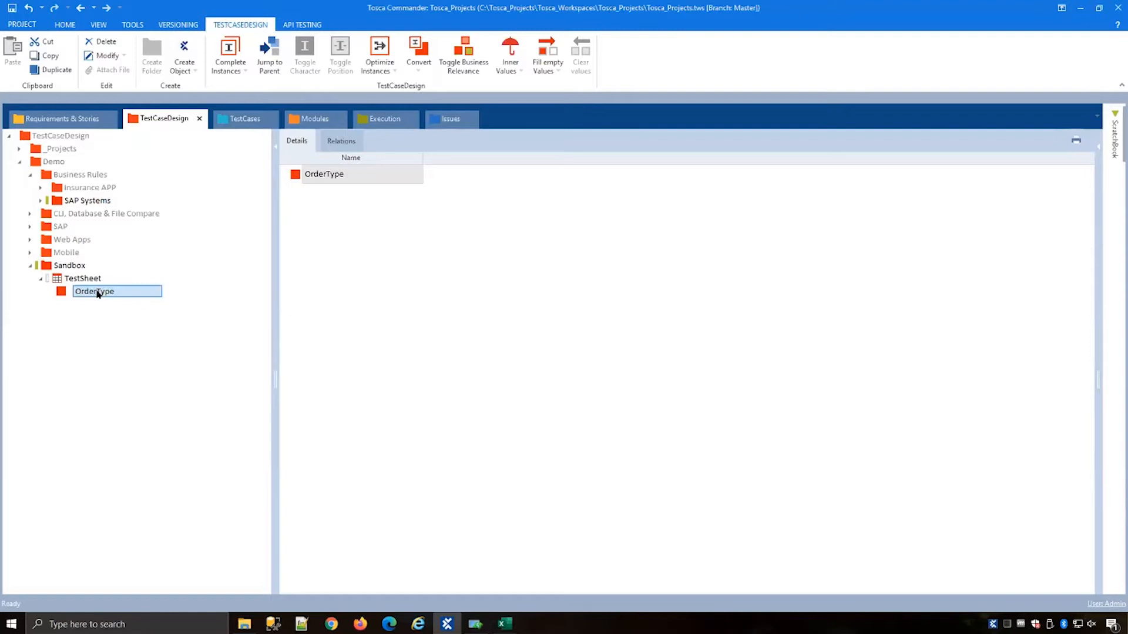
right_click(134, 288)
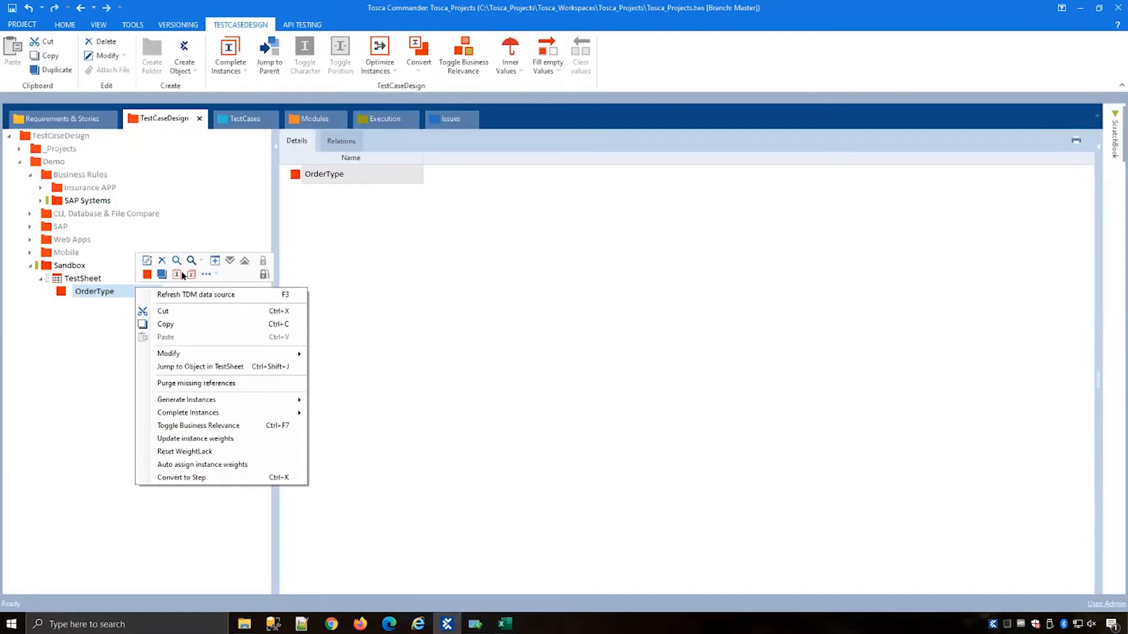
left_click(177, 275)
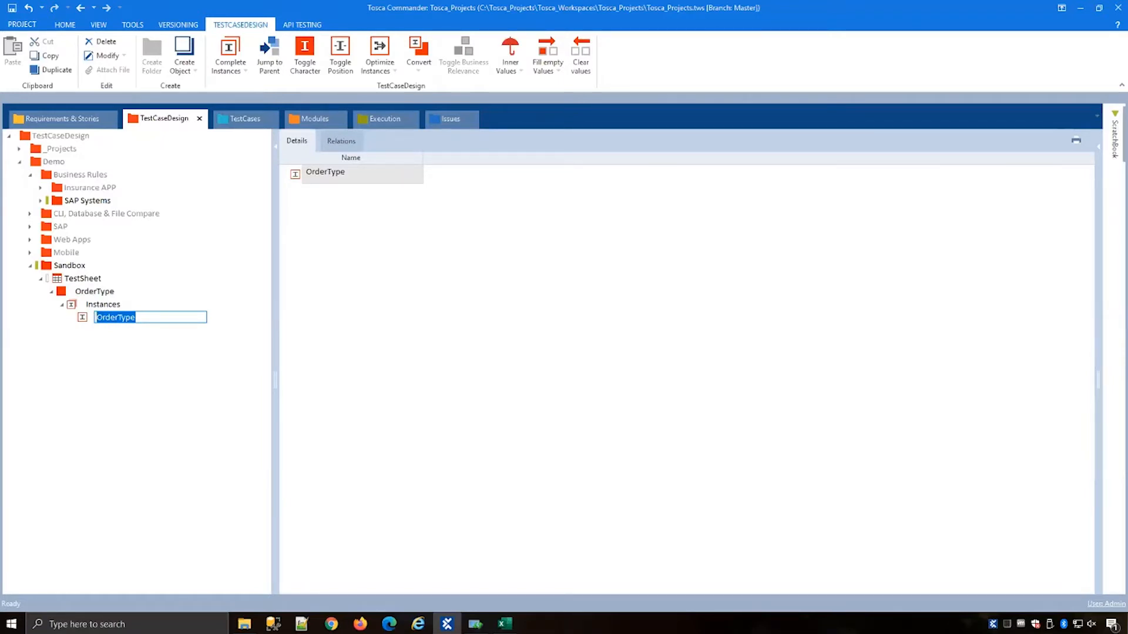
type("OR")
left_click(120, 305)
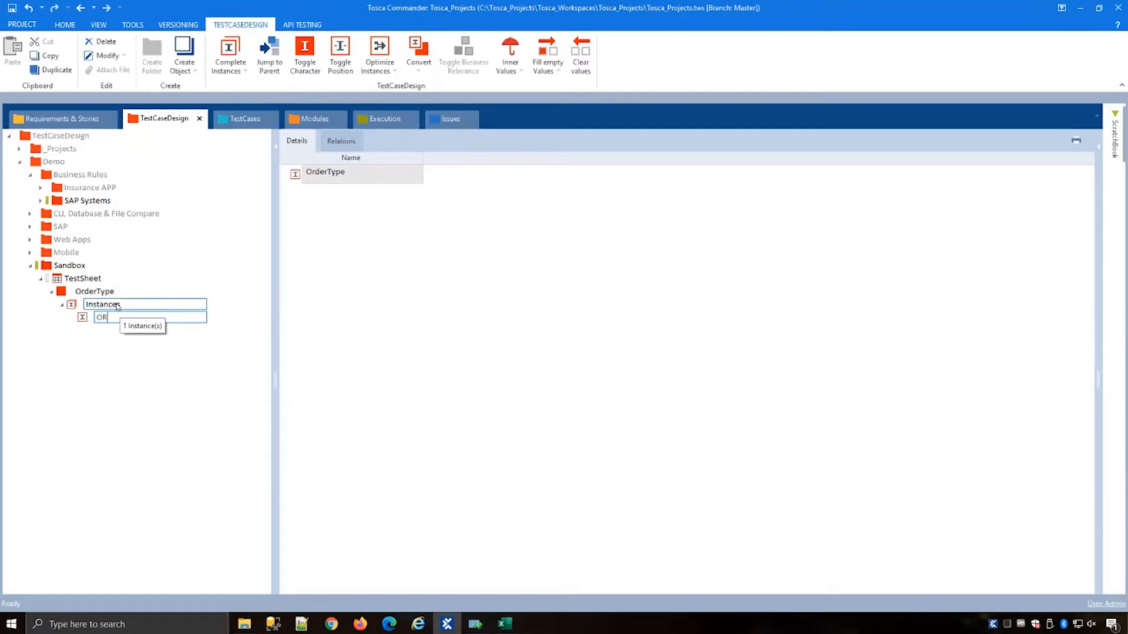
key("Return")
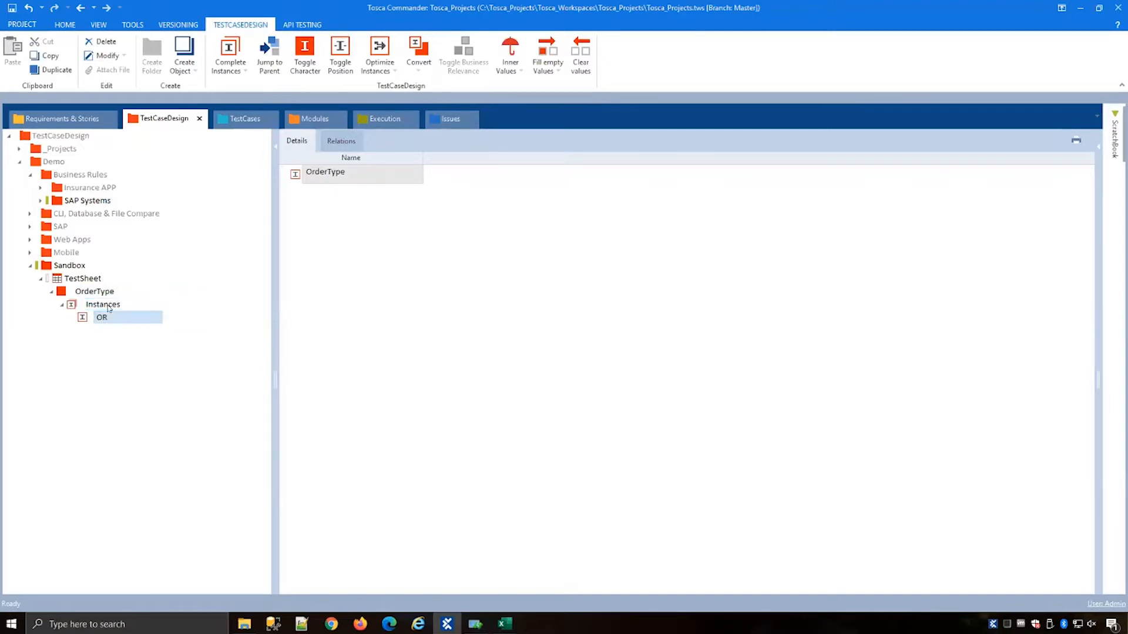
Step: Add two more OrderType instances named RO and TAM
right_click(109, 308)
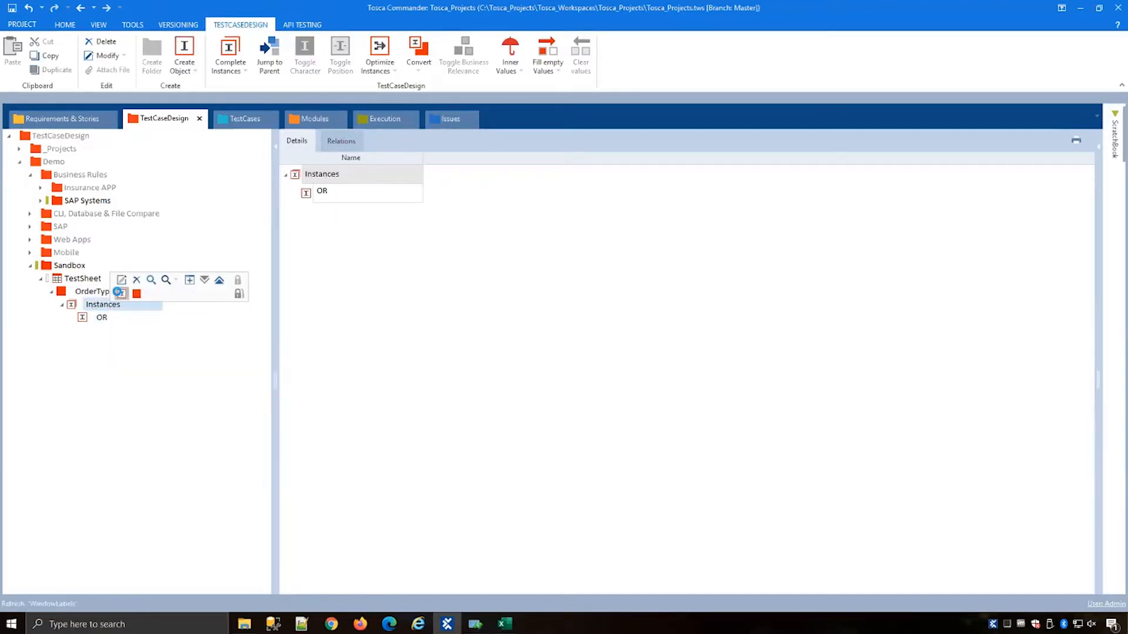
left_click(120, 293)
type("RO")
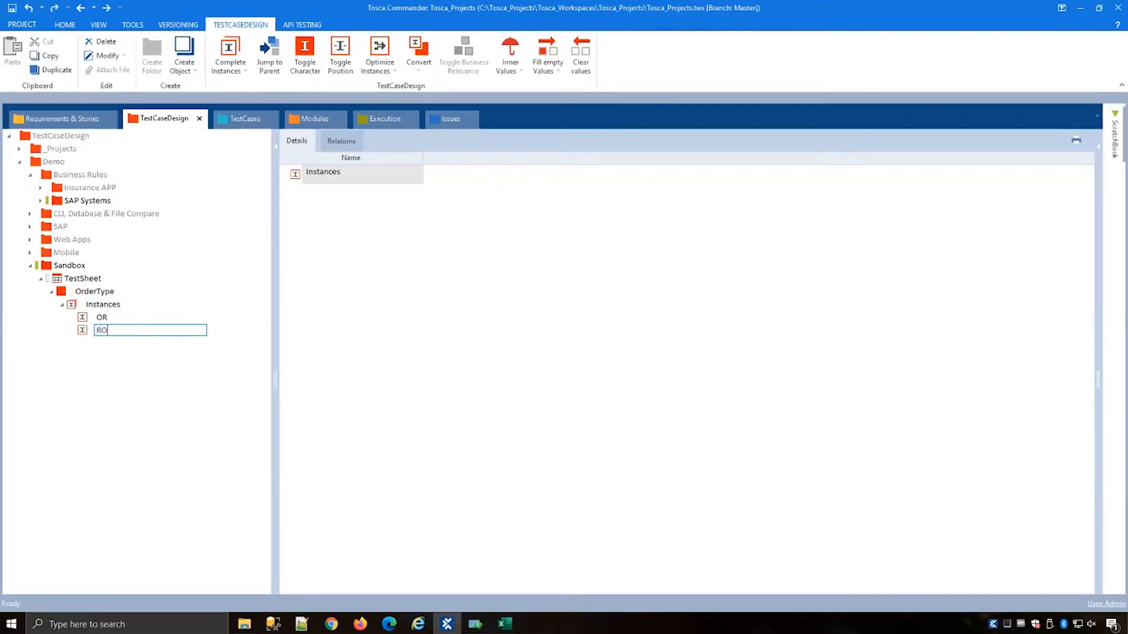
key("Return")
left_click(117, 301)
right_click(117, 300)
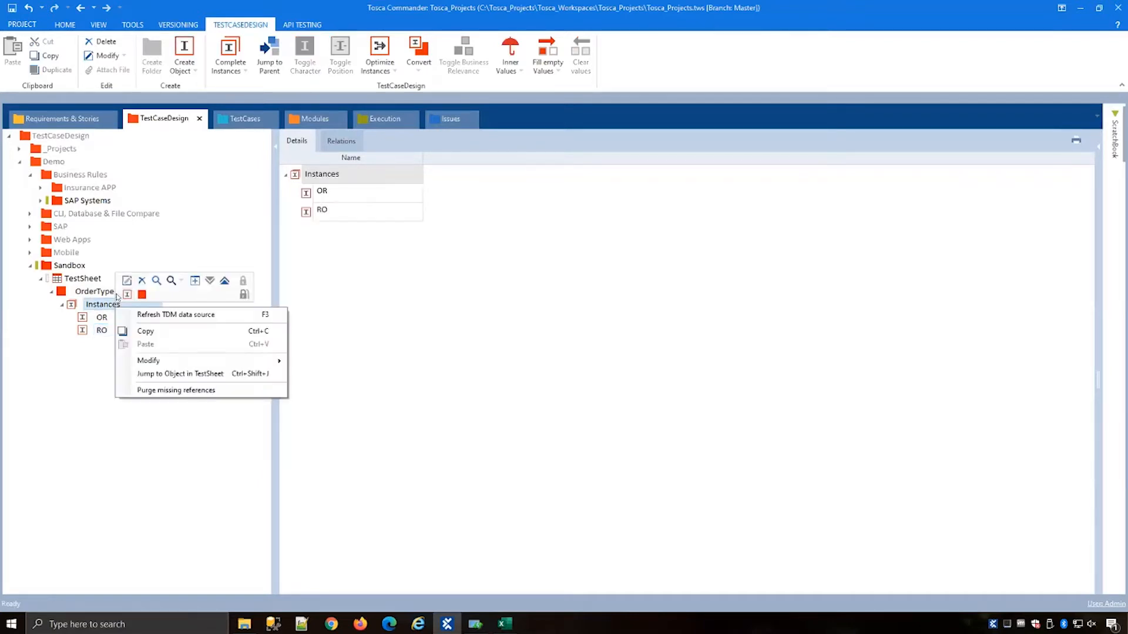
left_click(120, 294)
left_click(126, 295)
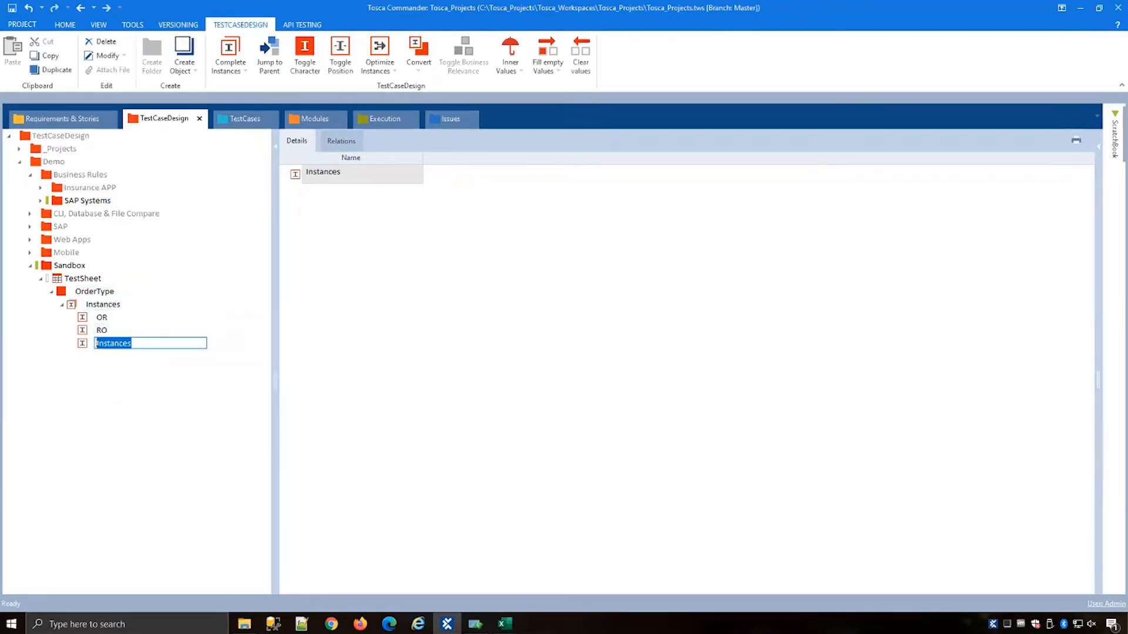
type("TAM")
key("Return")
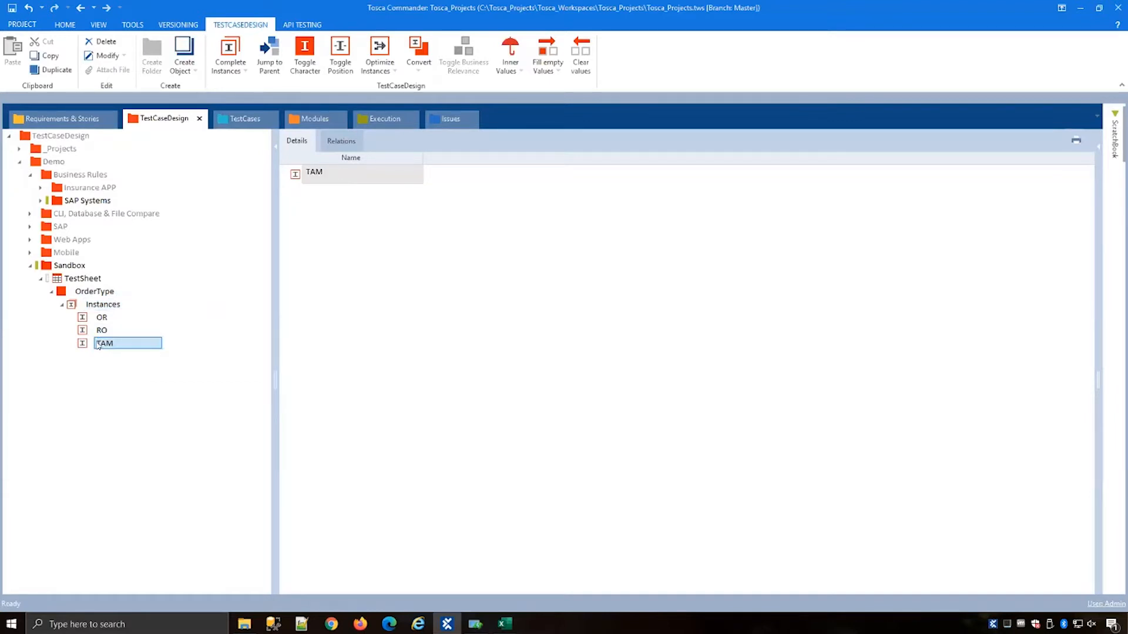
Step: Add a second attribute named SalesOrg to the TestSheet
left_click(79, 291)
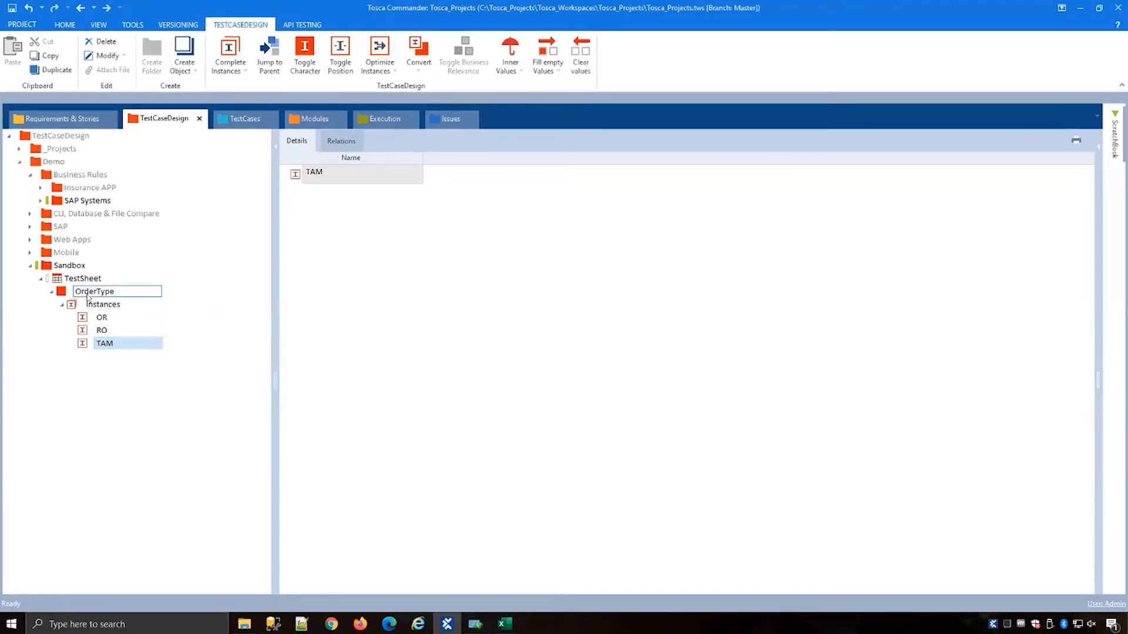
key("Escape")
left_click(86, 279)
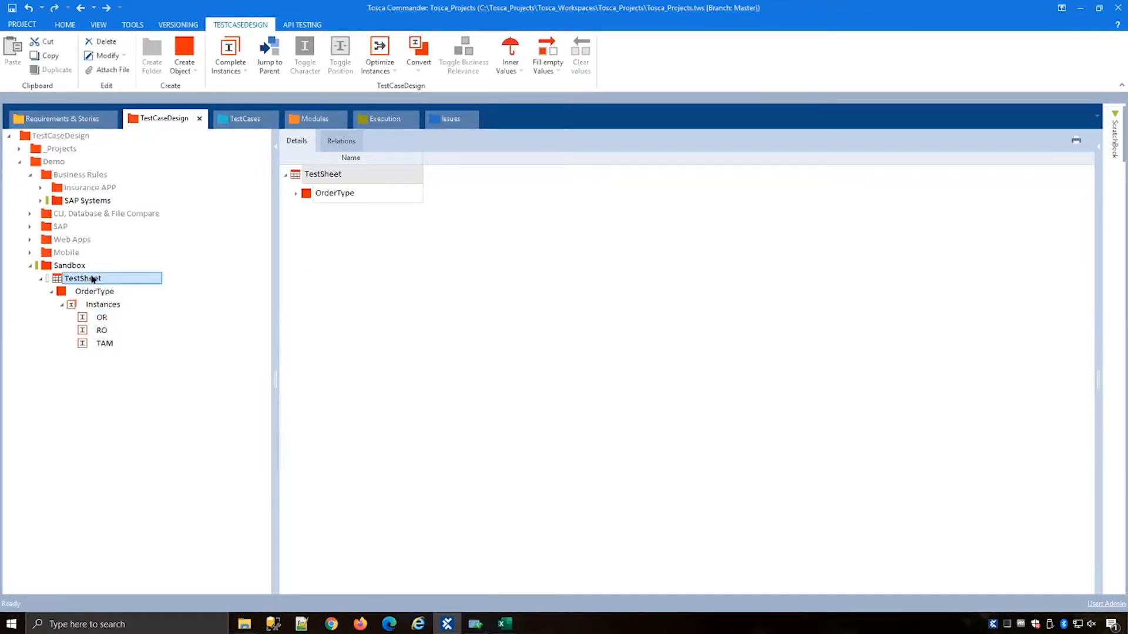
right_click(92, 280)
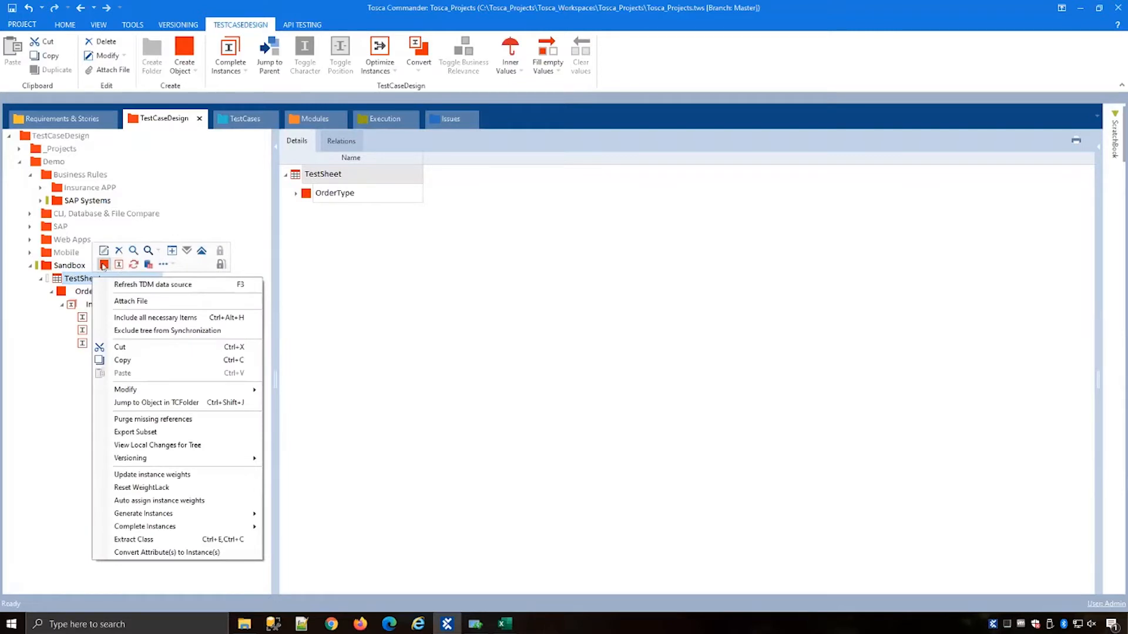
left_click(104, 265)
left_click(104, 265)
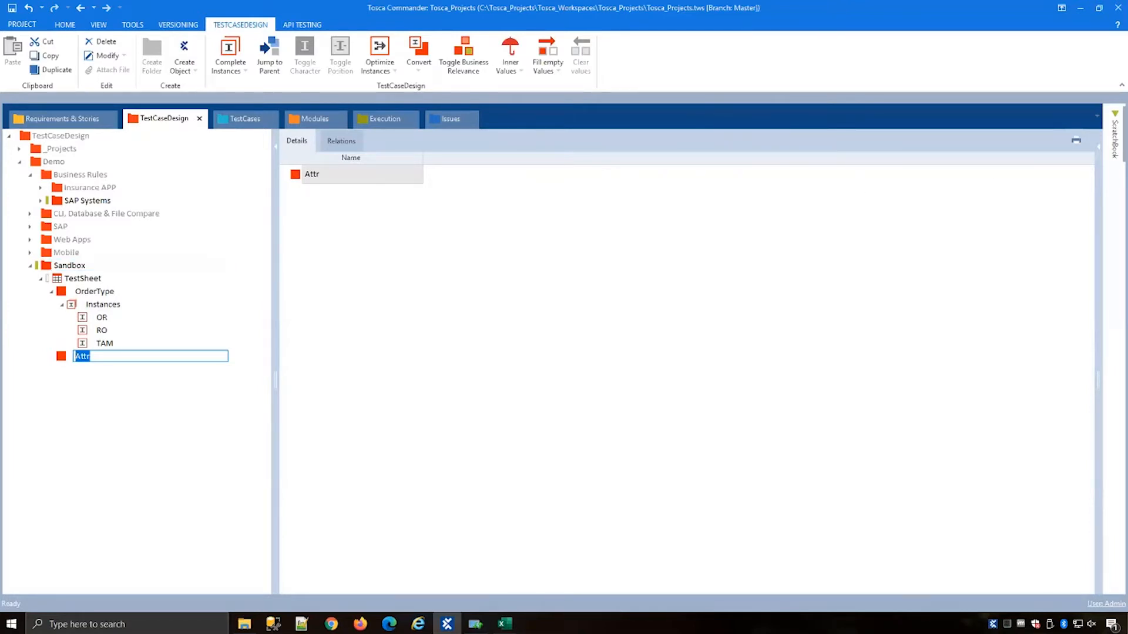
type("SalesOrg")
key("Return")
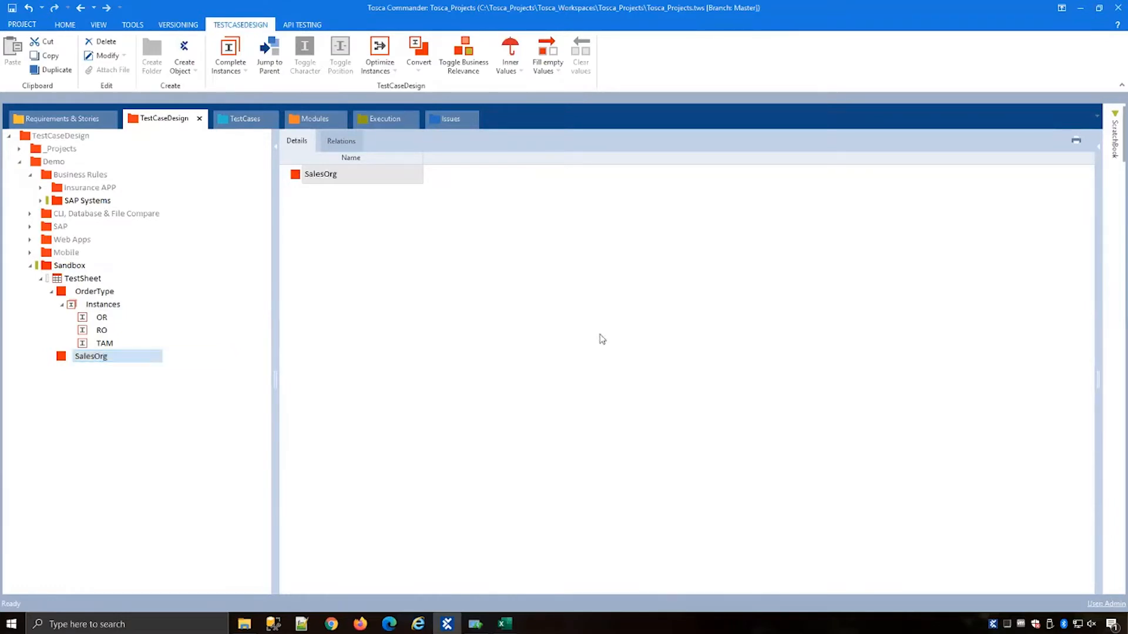
right_click(140, 362)
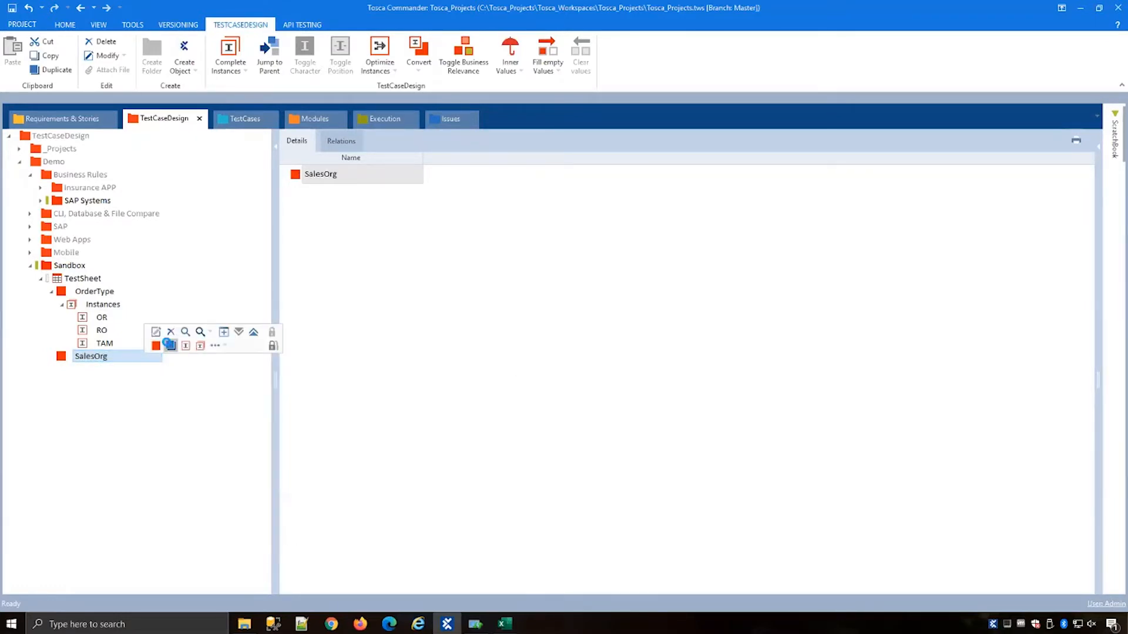
left_click(176, 345)
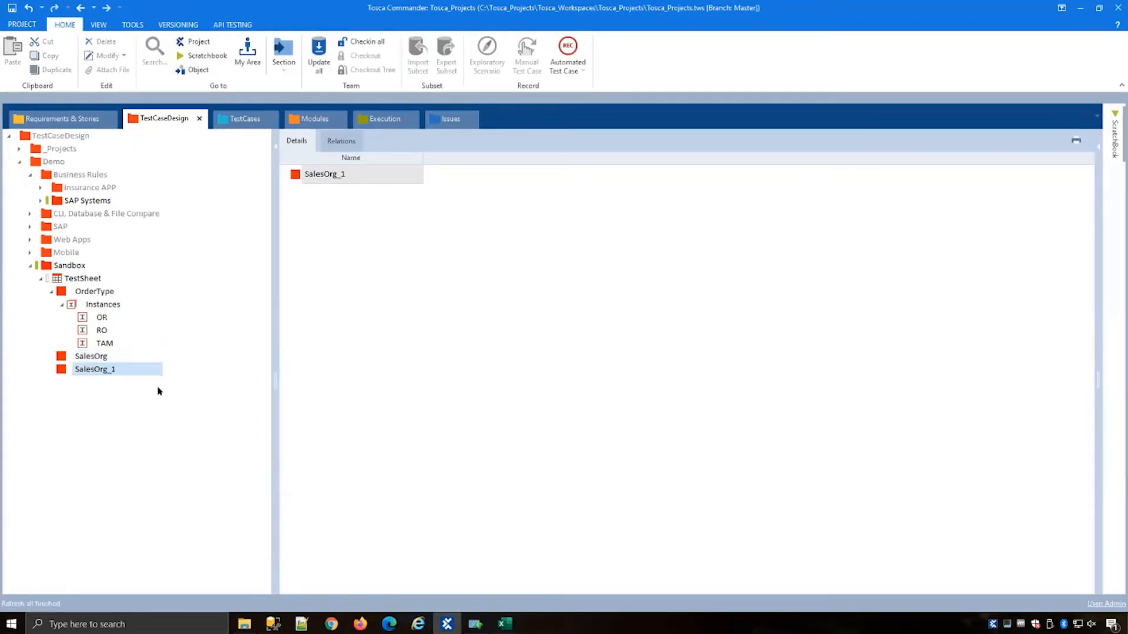
key("ctrl+z")
Step: Create an instance named 1000 under the SalesOrg attribute
right_click(111, 359)
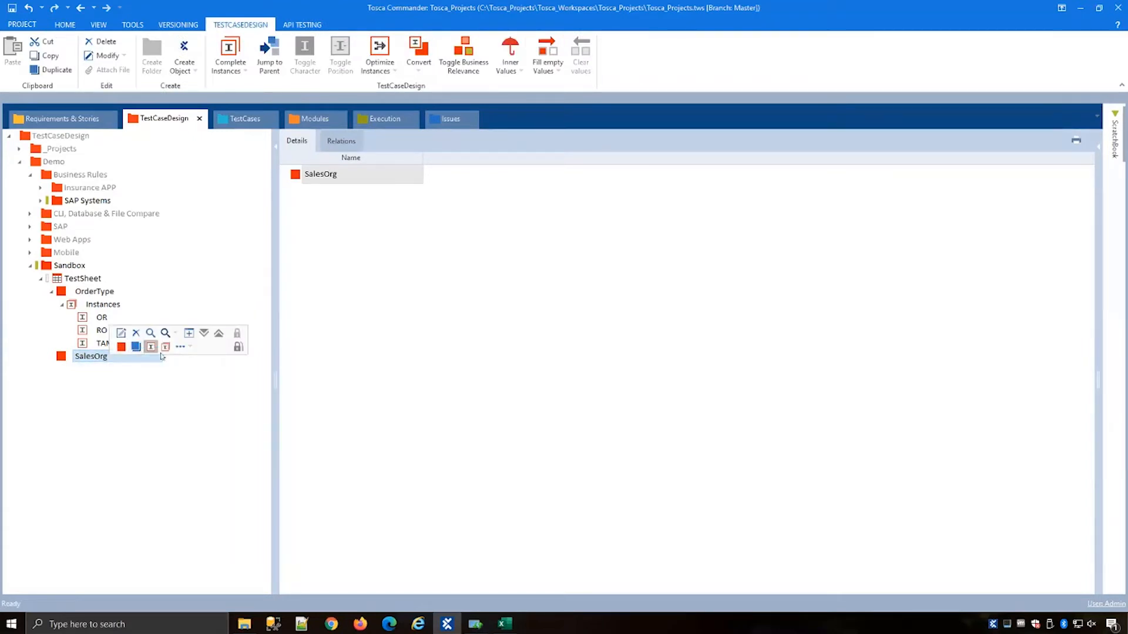
left_click(150, 346)
type("1000")
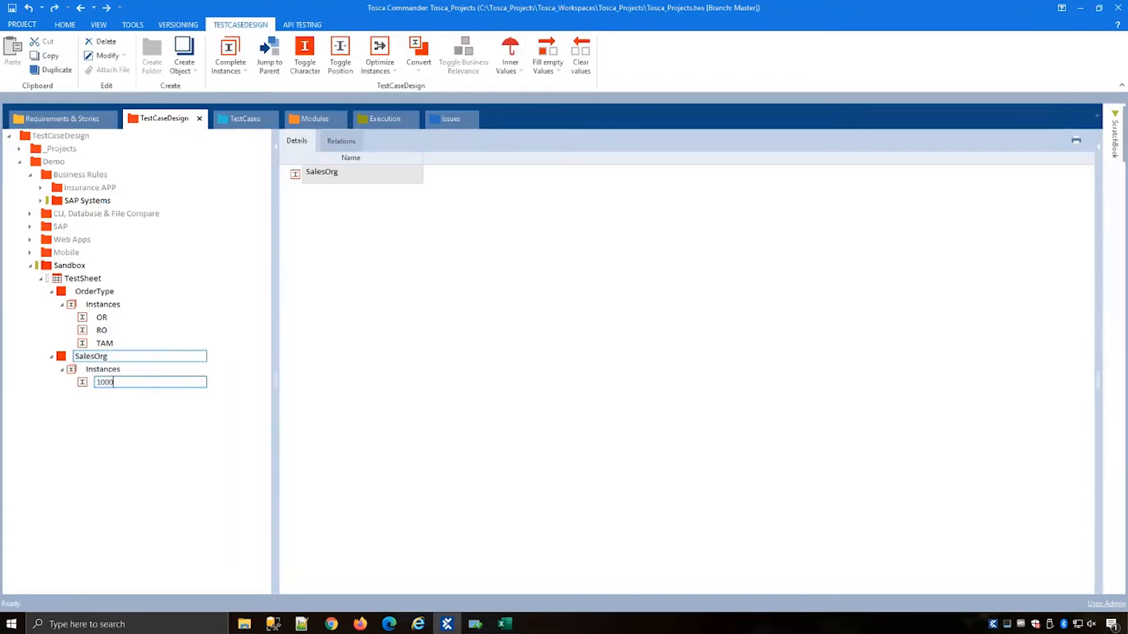
key("Return")
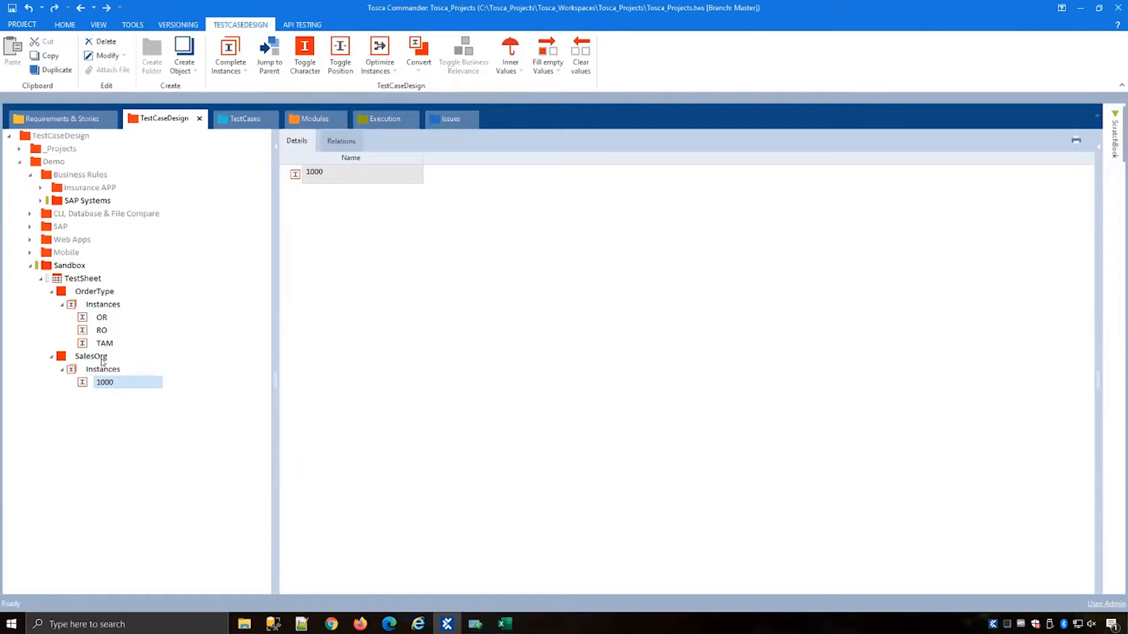
Step: Add three more SalesOrg instances named 2000, 3000 and X300
right_click(103, 359)
left_click(143, 345)
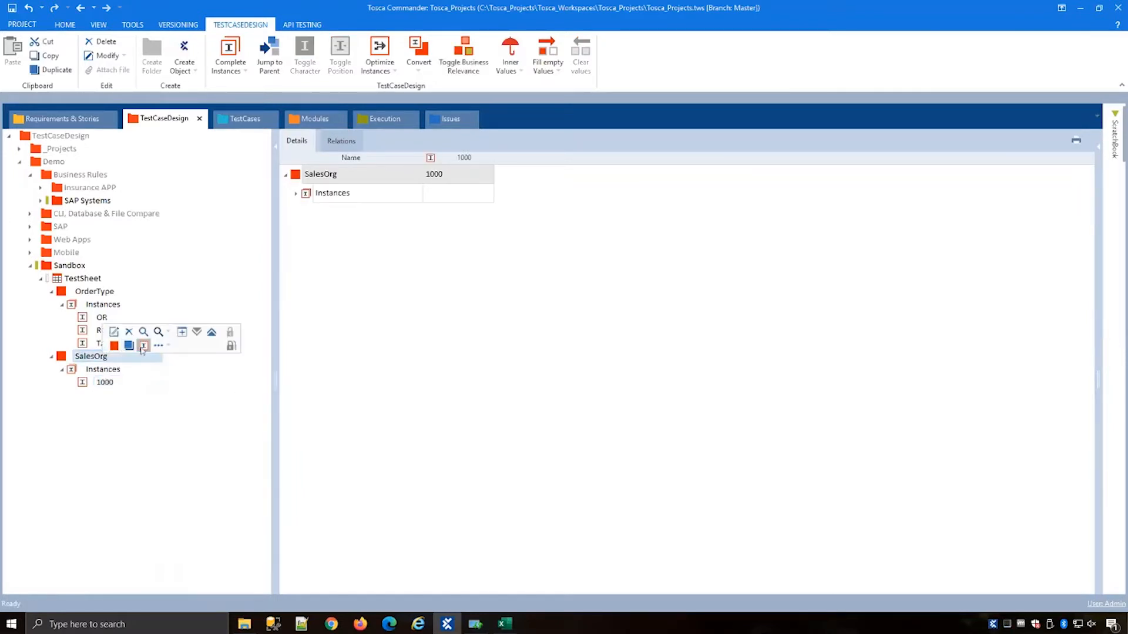
type("2000")
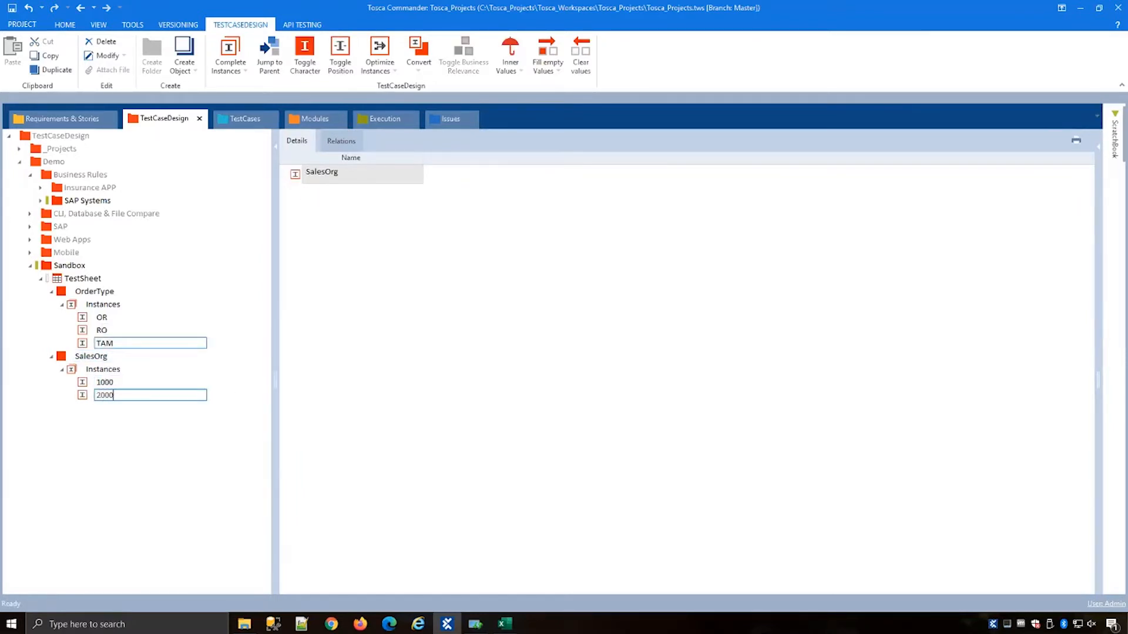
key("Return")
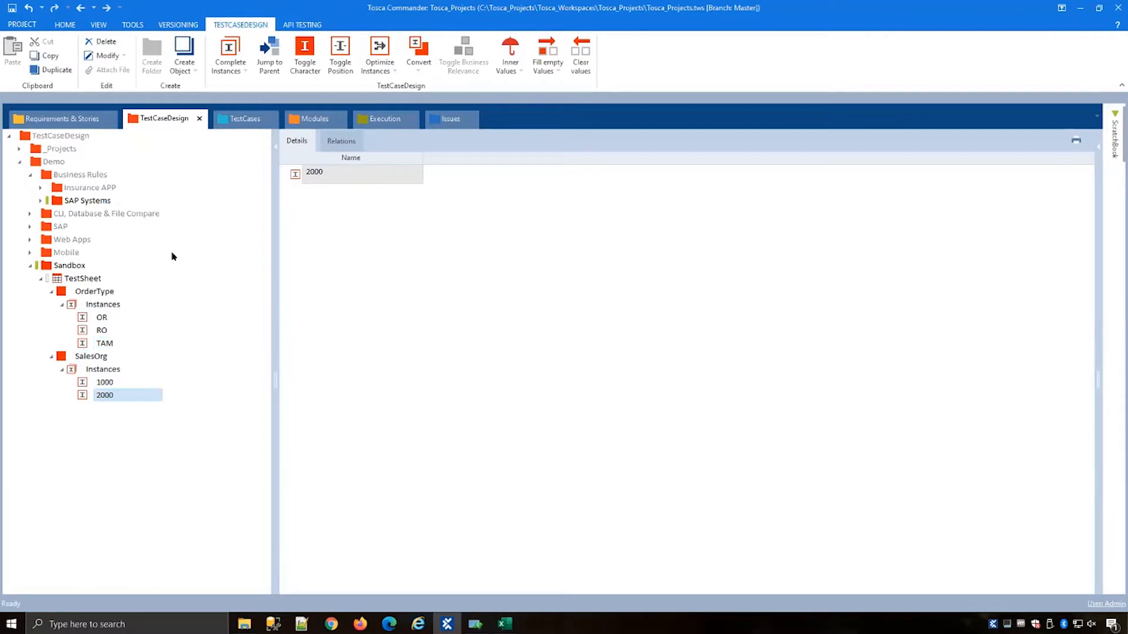
right_click(104, 369)
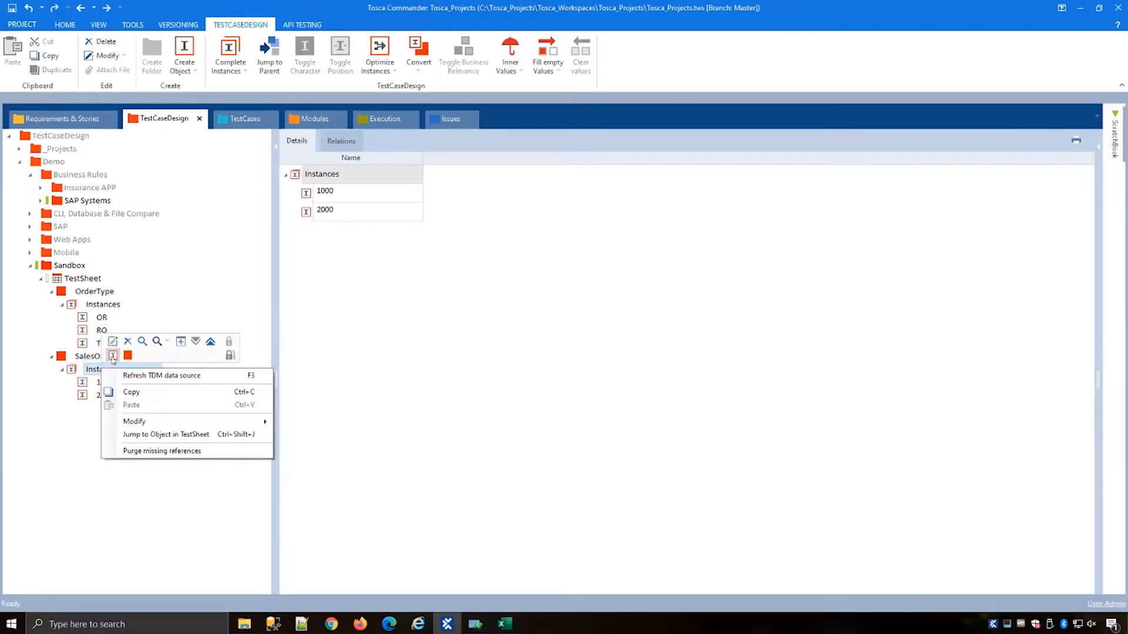
left_click(141, 356)
type("3000")
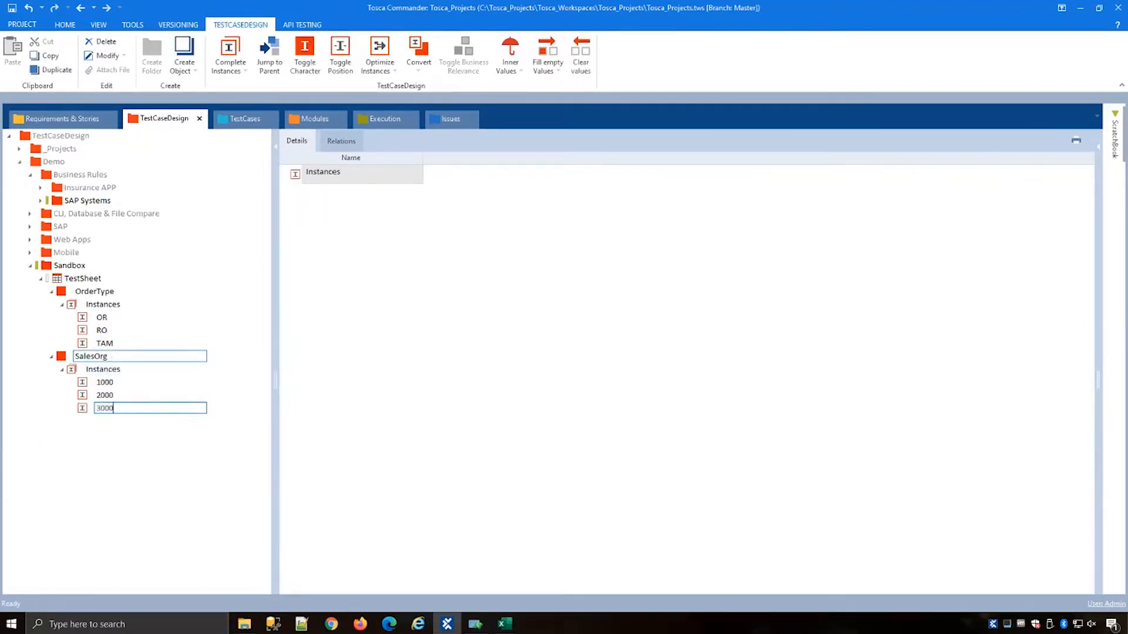
key("Return")
right_click(105, 371)
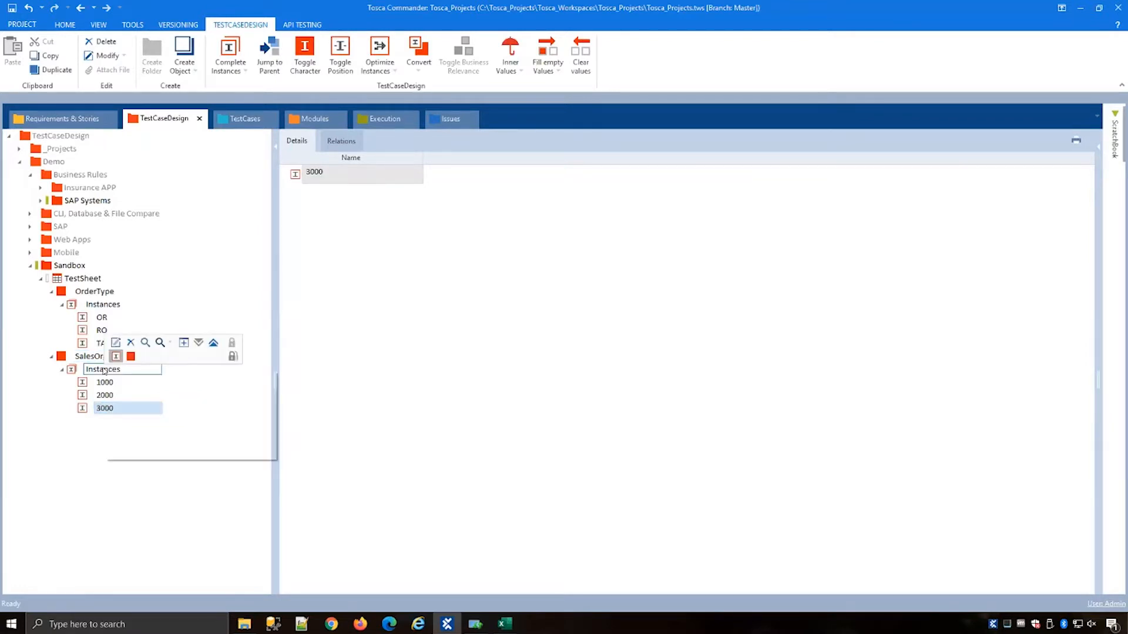
left_click(114, 356)
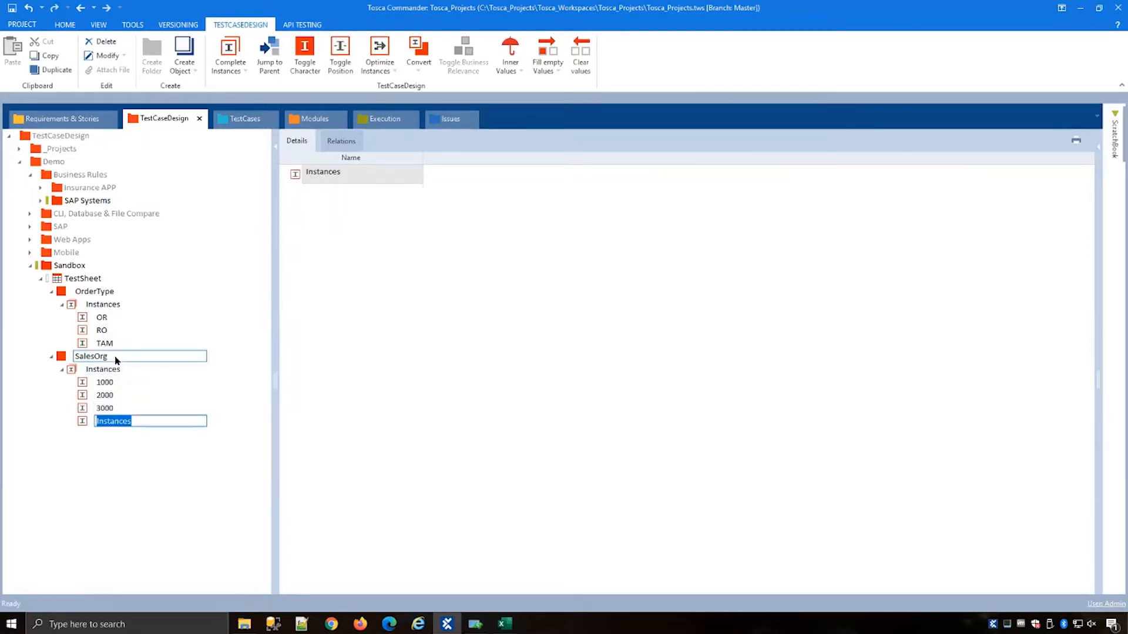
type("X3")
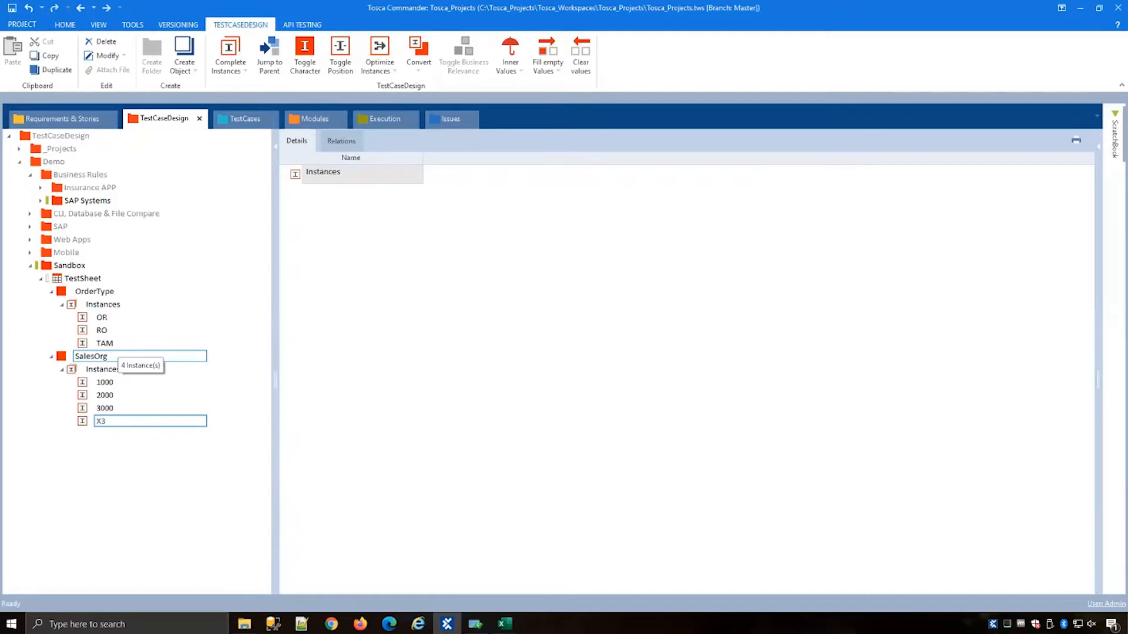
type("00")
key("Return")
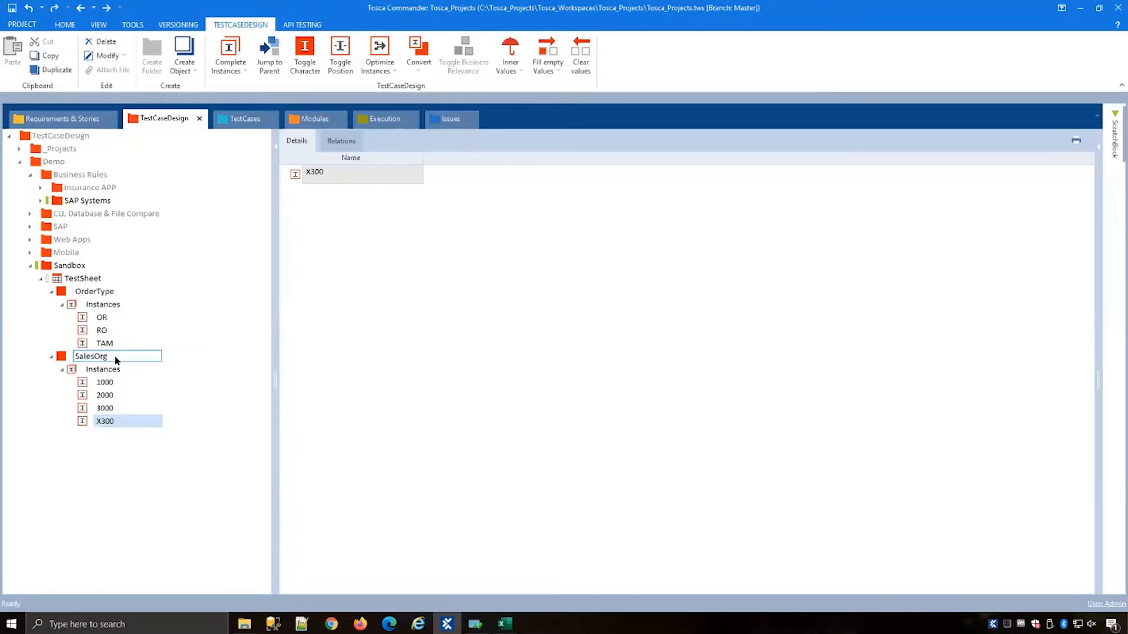
Step: Add a third attribute named DistChannel to the TestSheet
right_click(79, 279)
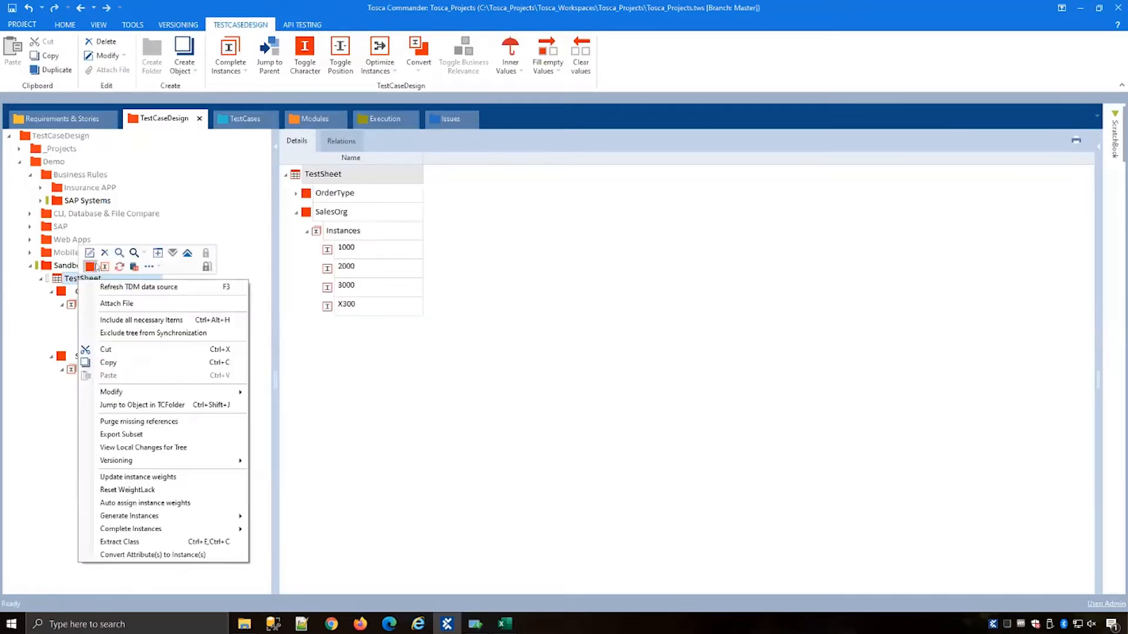
left_click(89, 269)
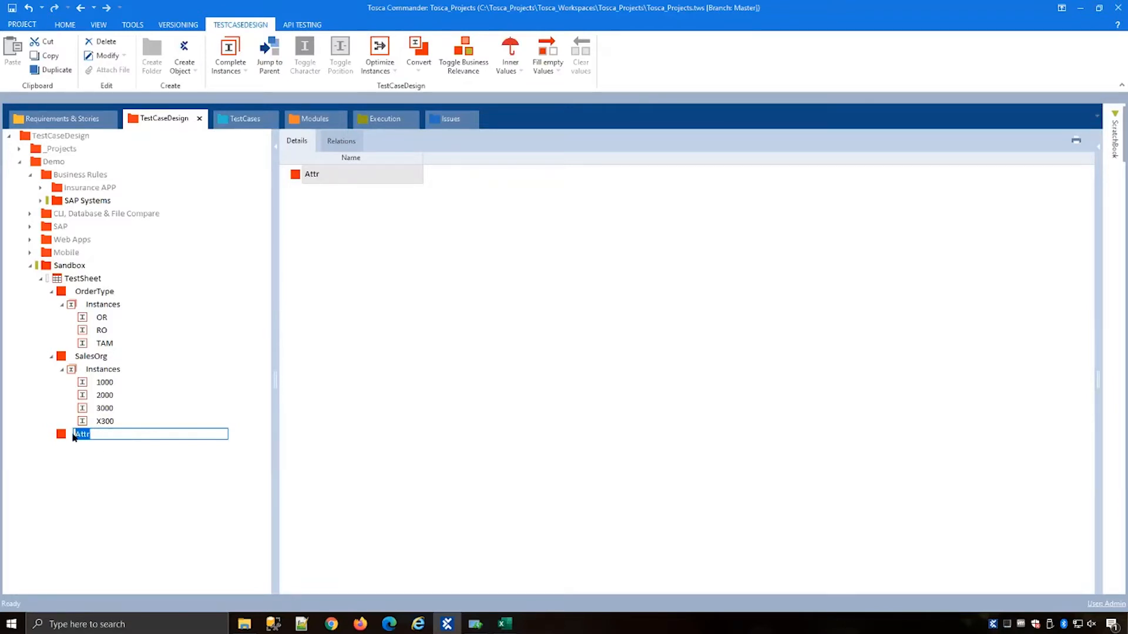
type("DistChannel")
key("Return")
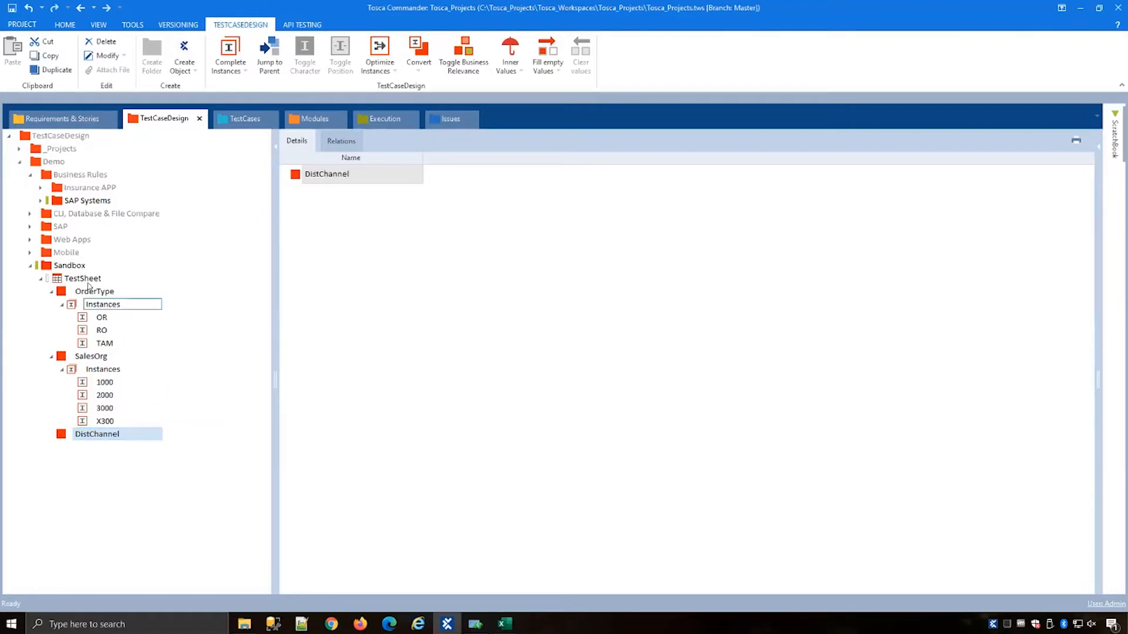
Step: Add a fourth attribute named Divsion to the TestSheet
right_click(88, 278)
left_click(100, 264)
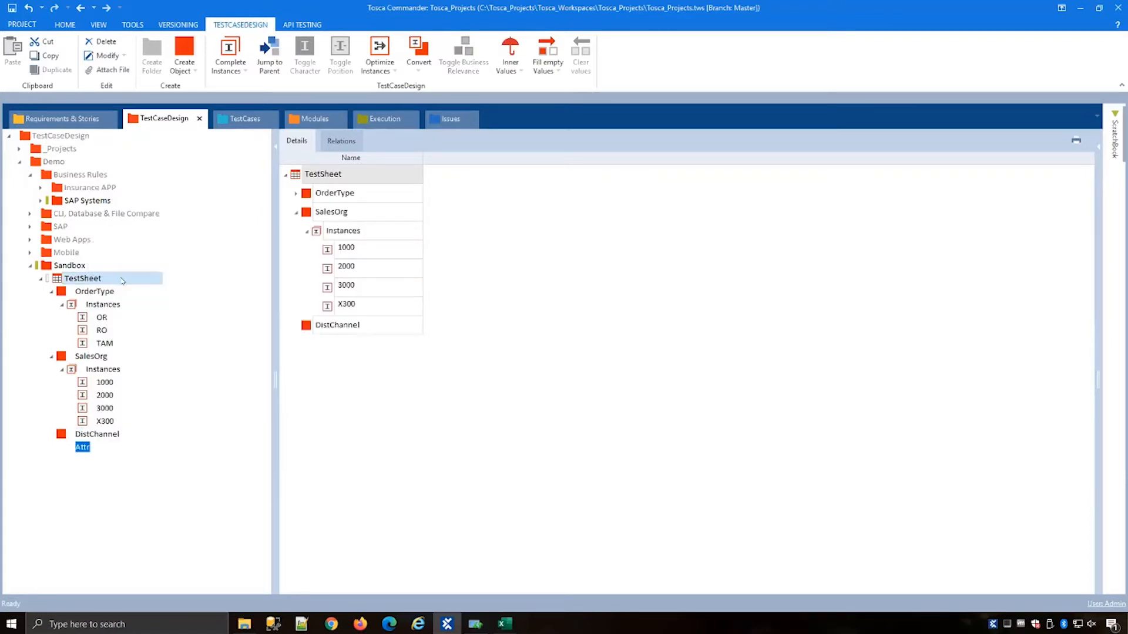
type("Divsion")
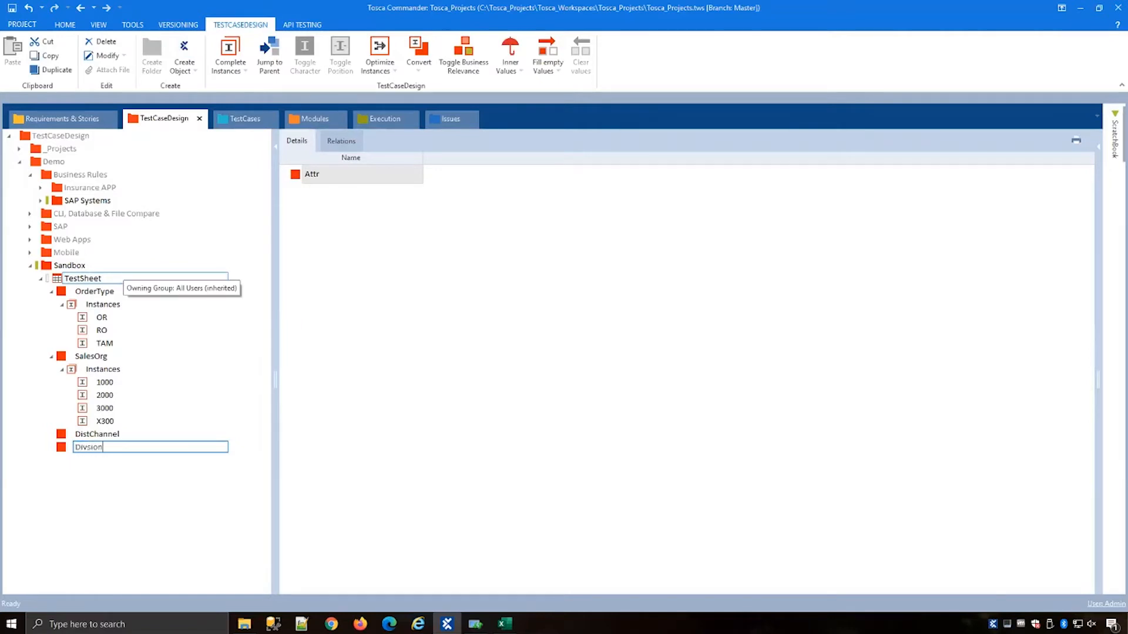
key("Return")
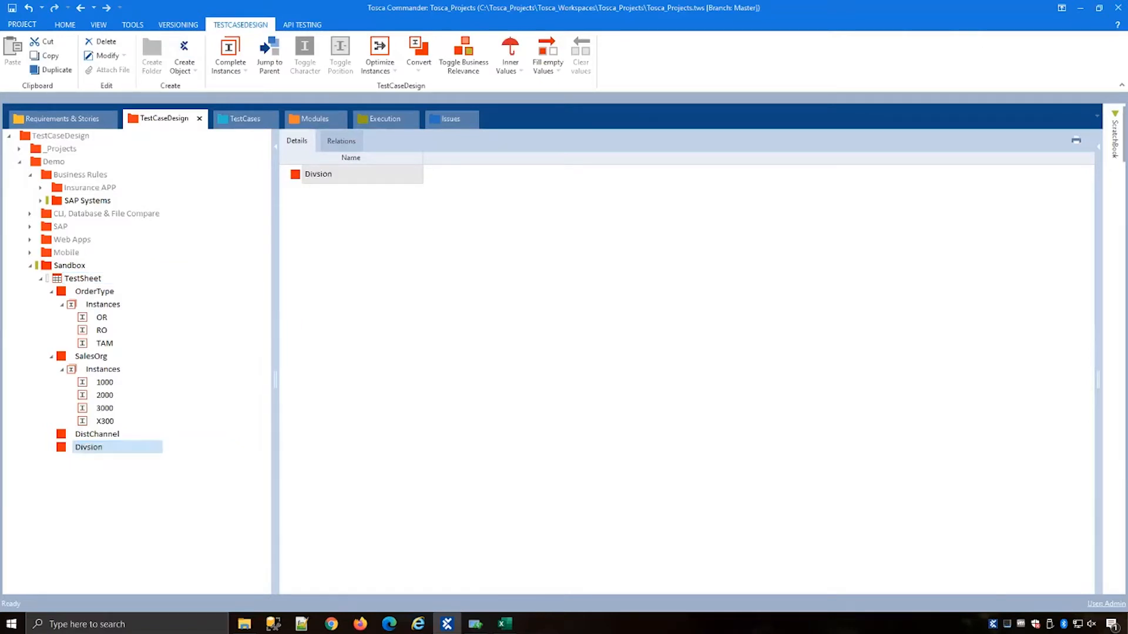
Step: Create the DistChannel instances 12, 10, 16 and X1 from the clipboard
left_click(109, 436)
right_click(108, 437)
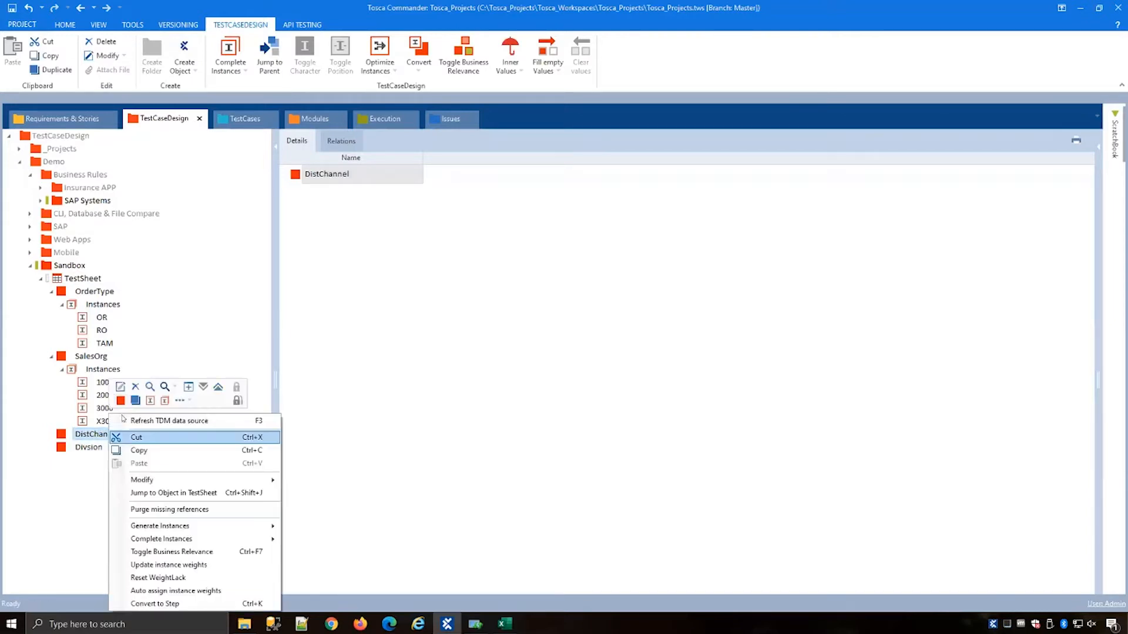
left_click(182, 400)
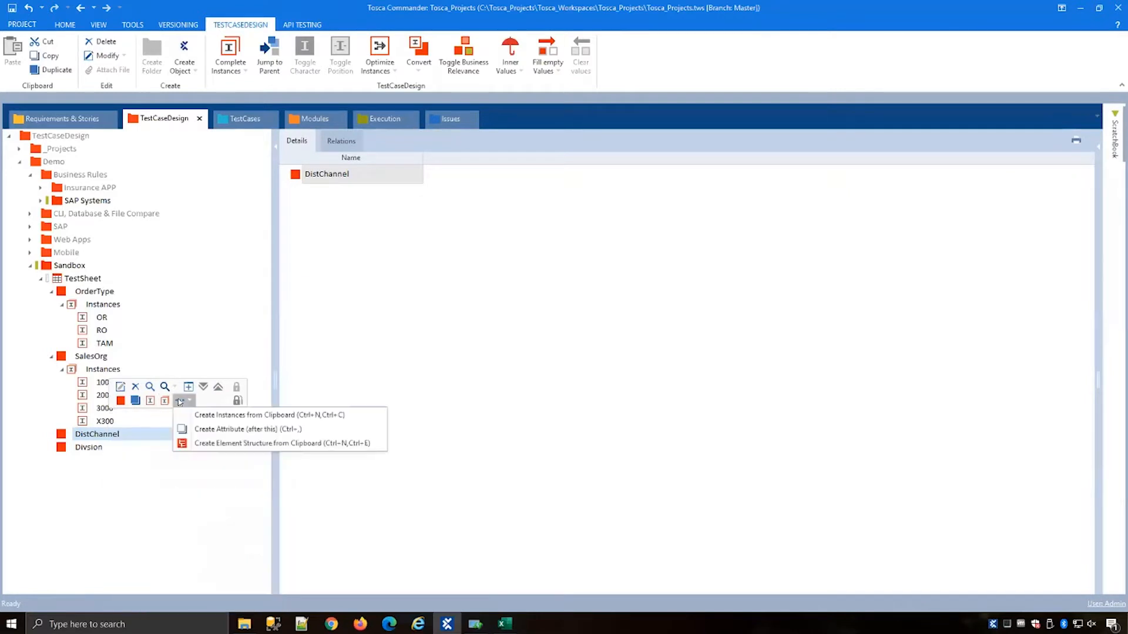
left_click(209, 415)
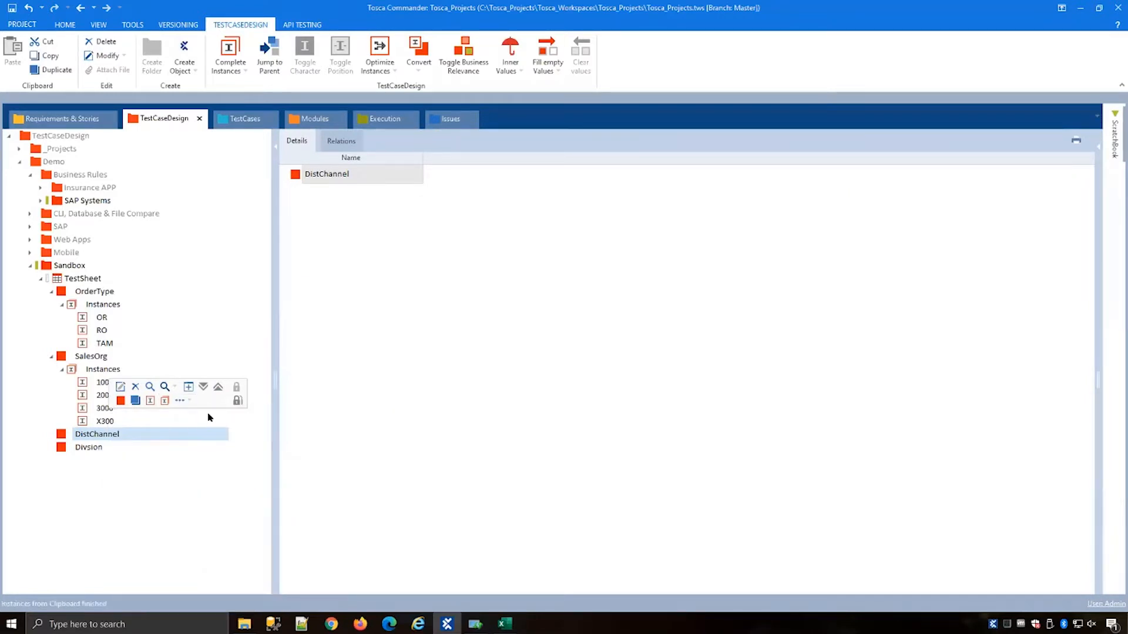
left_click(52, 436)
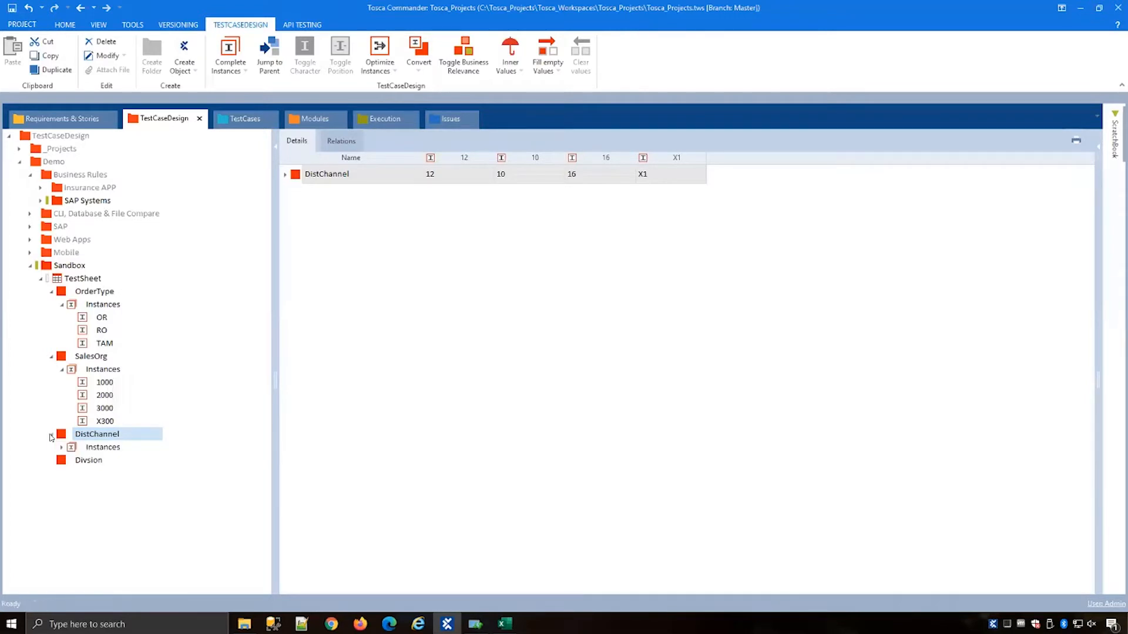
left_click(61, 448)
left_click(86, 448)
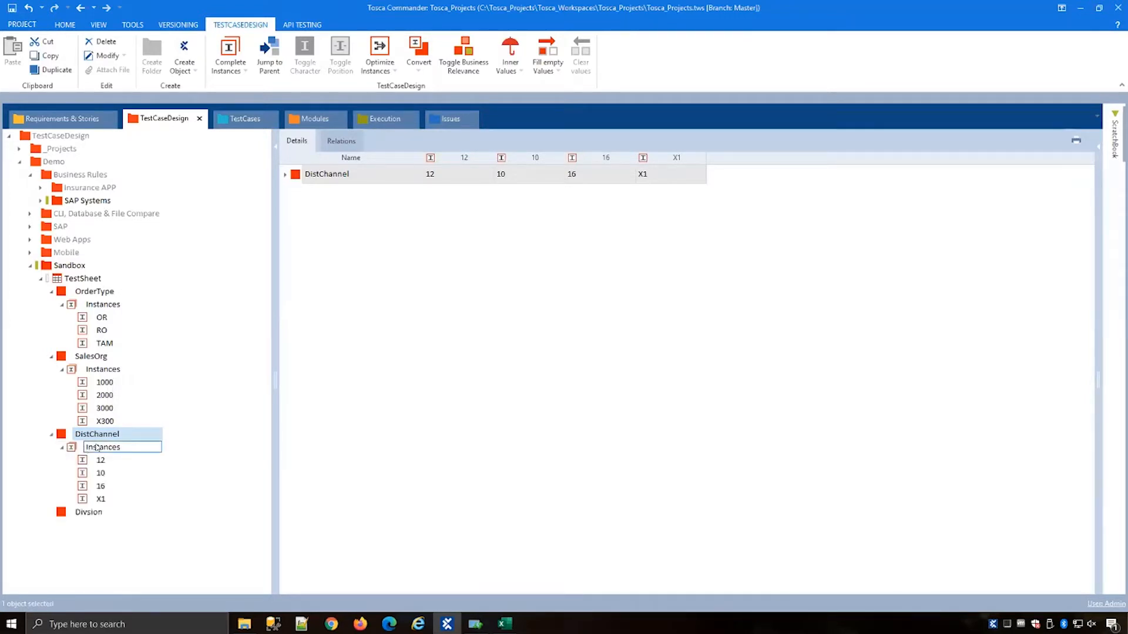
key("Escape")
Step: Add two Divsion instances named 00 and 01
left_click(88, 512)
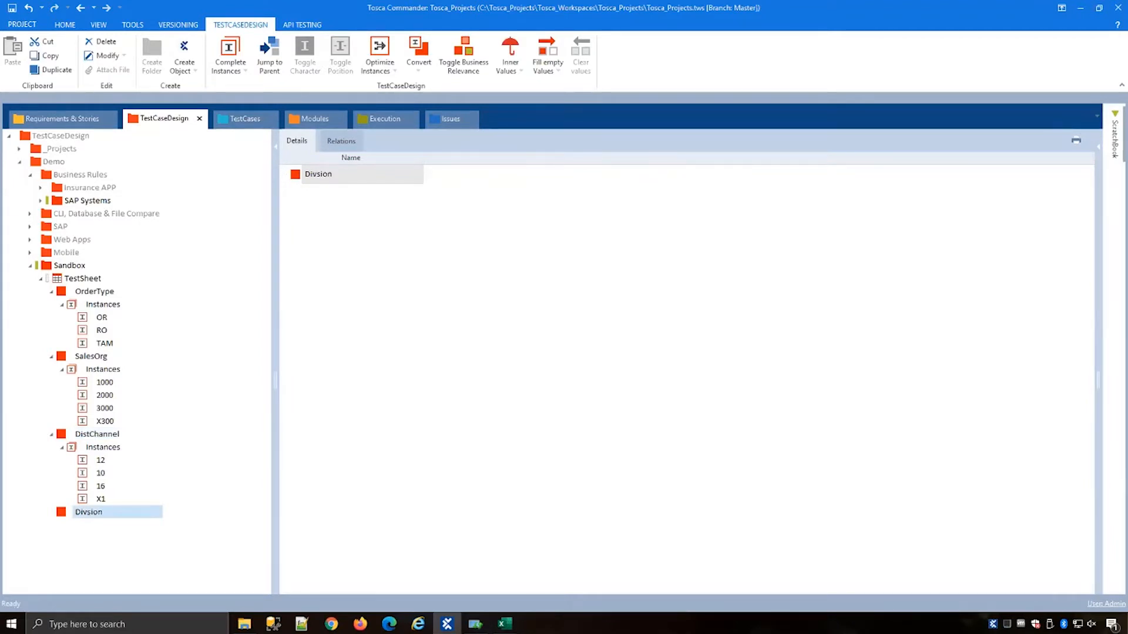
left_click(90, 513)
right_click(89, 513)
left_click(132, 393)
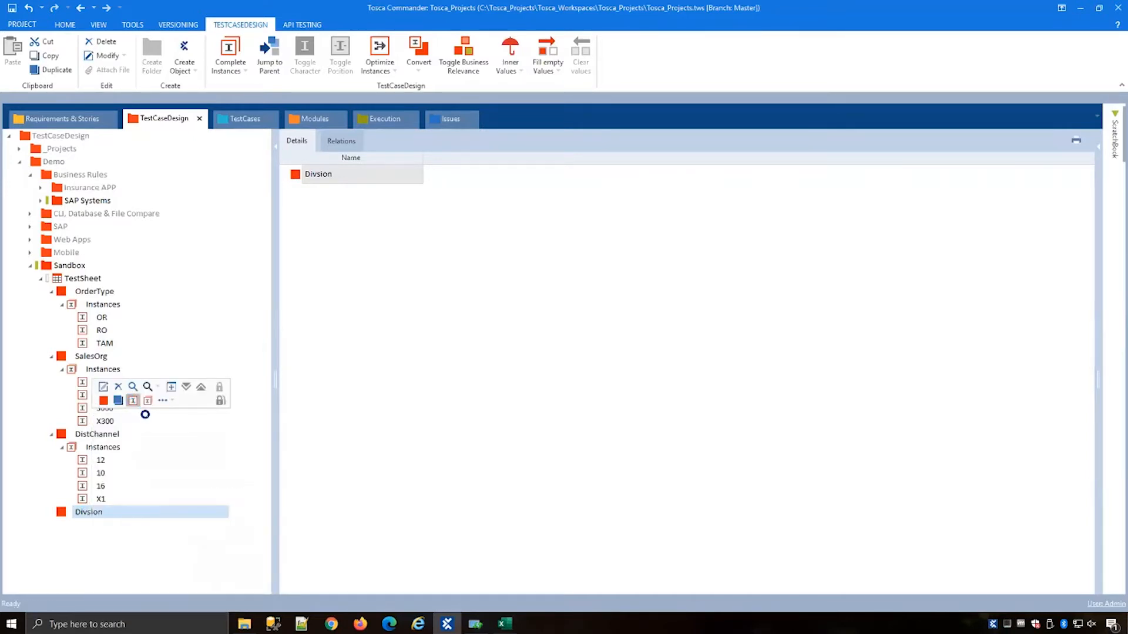
type("00")
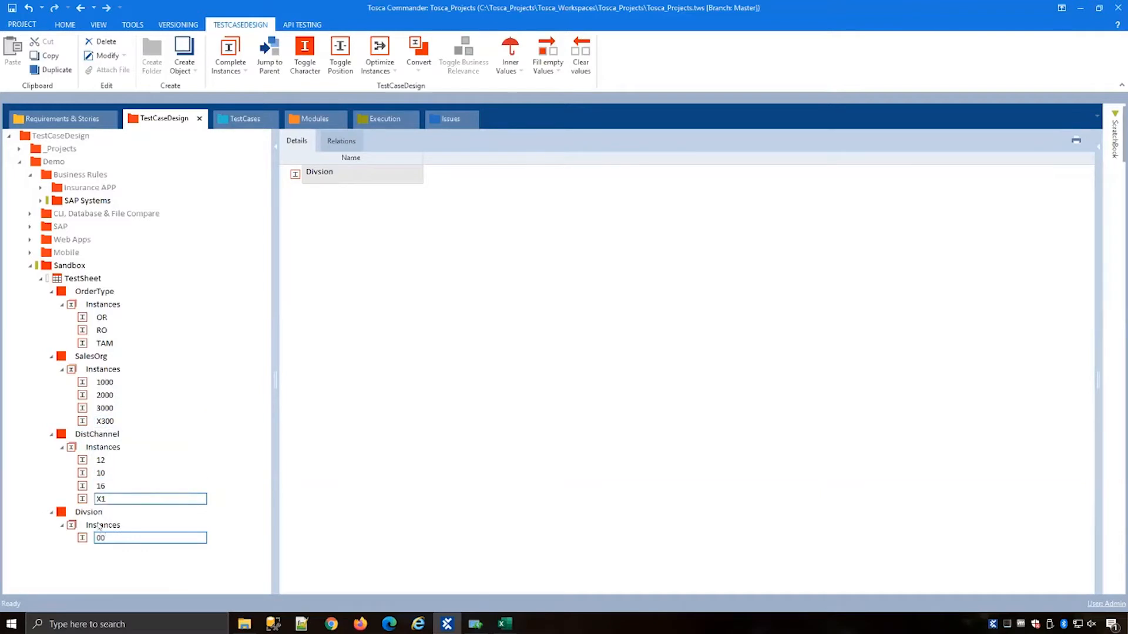
key("Return")
right_click(106, 526)
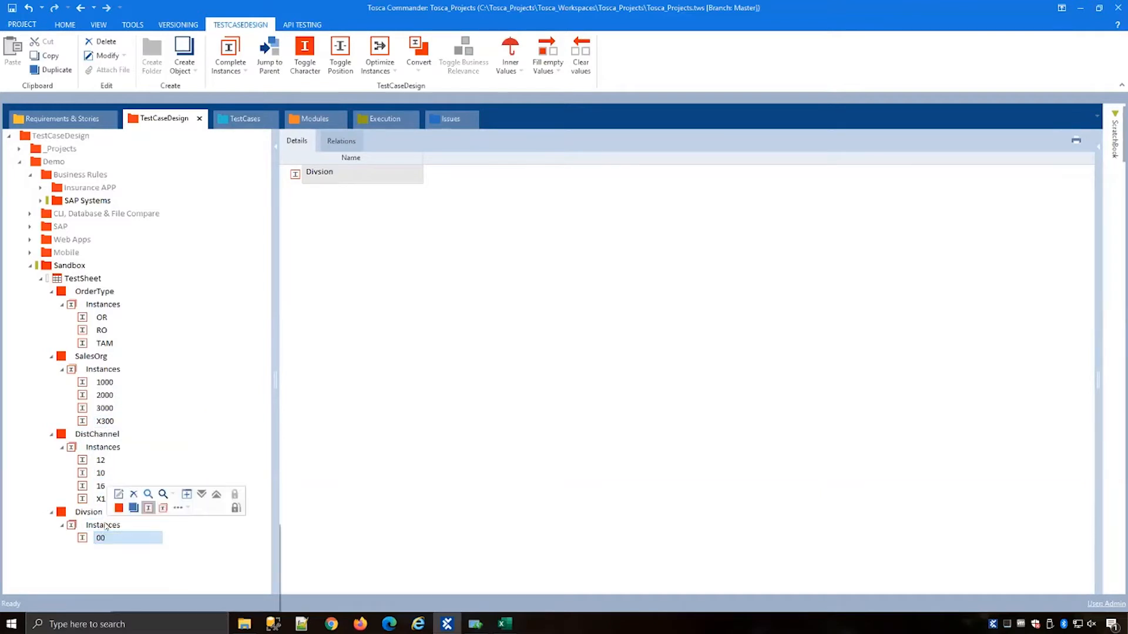
left_click(127, 529)
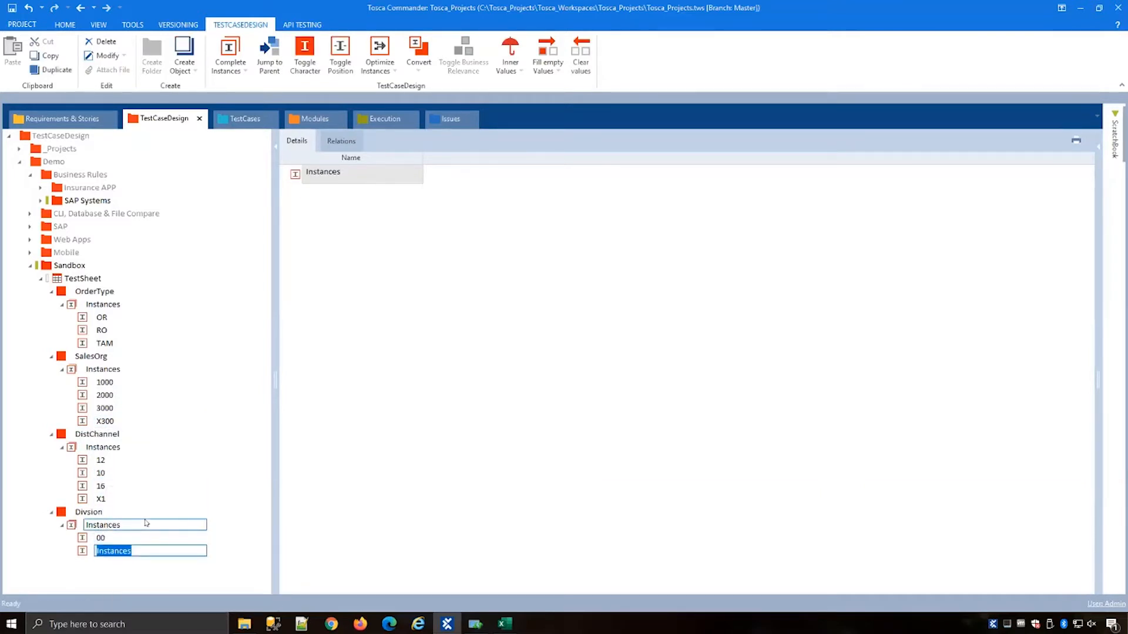
type("00")
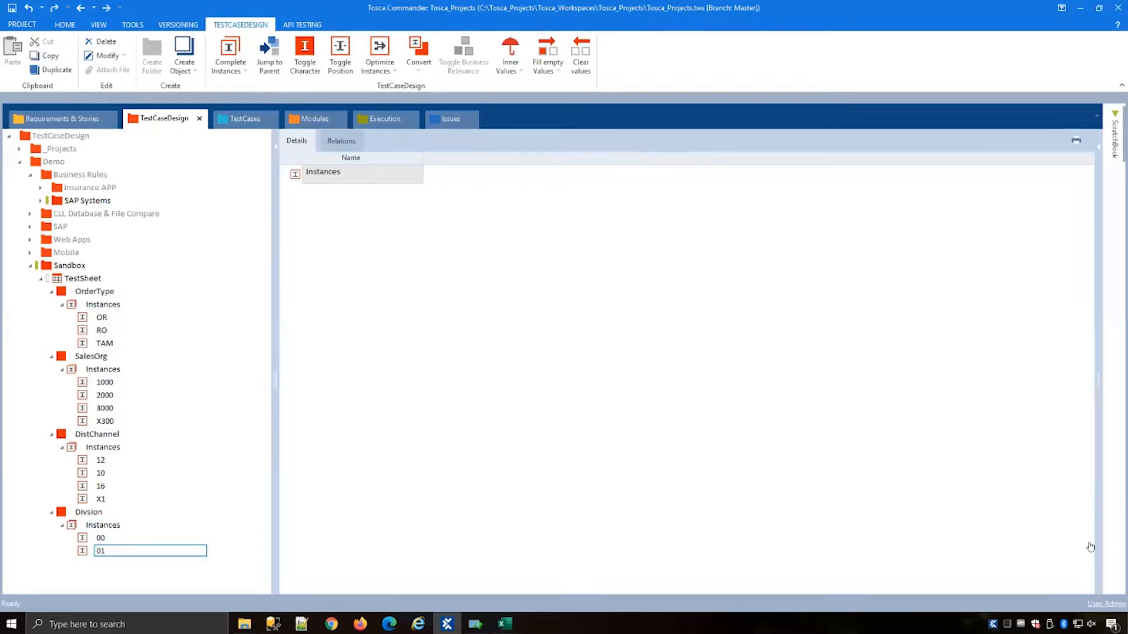
left_click(88, 512)
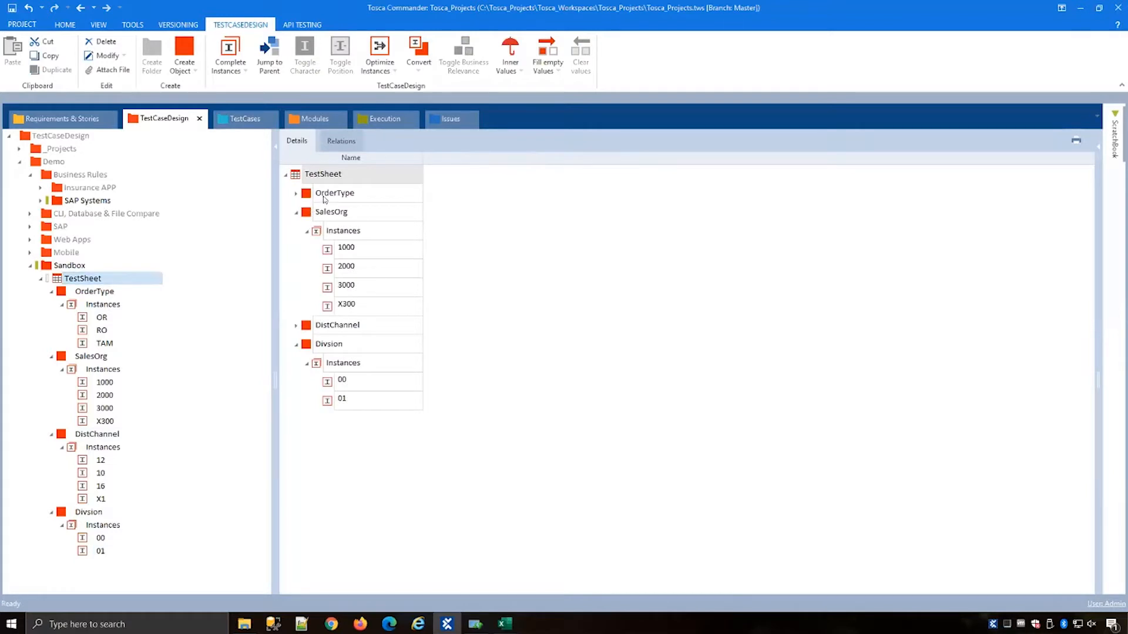
Step: Generate all combinations of instances for the TestSheet
left_click(301, 194)
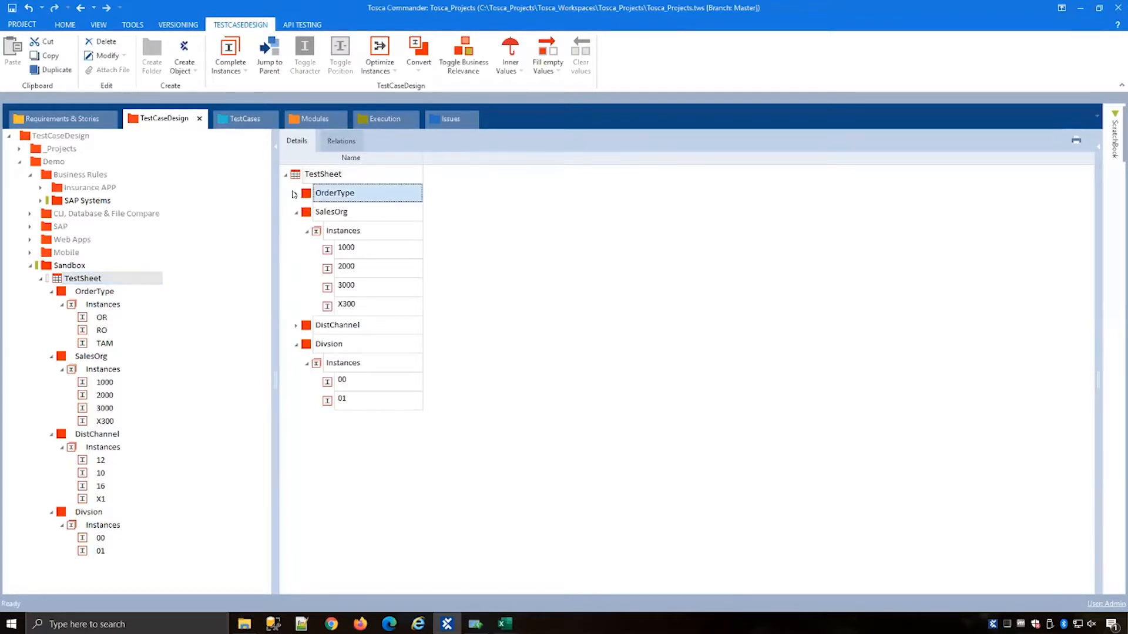
left_click(295, 193)
left_click(296, 401)
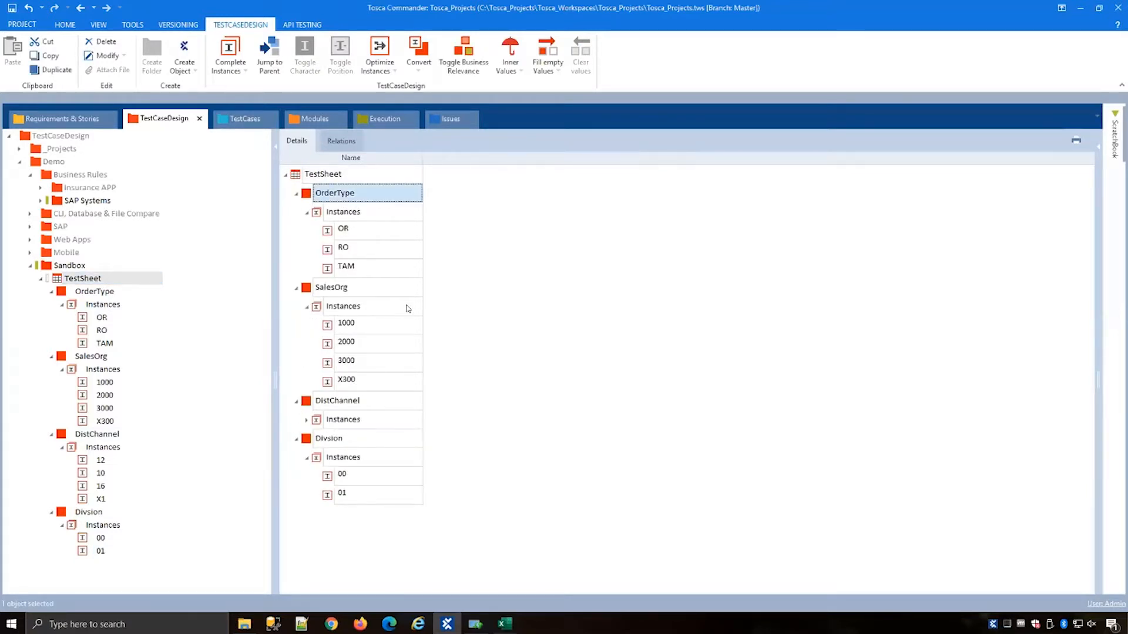
left_click(306, 421)
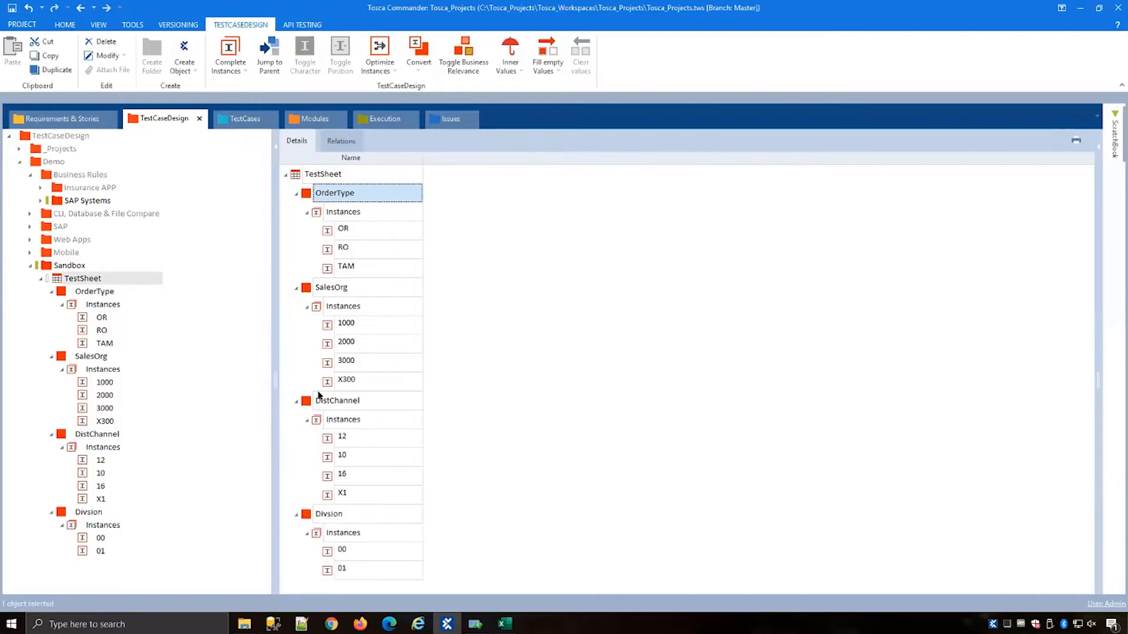
left_click(317, 175)
left_click(243, 70)
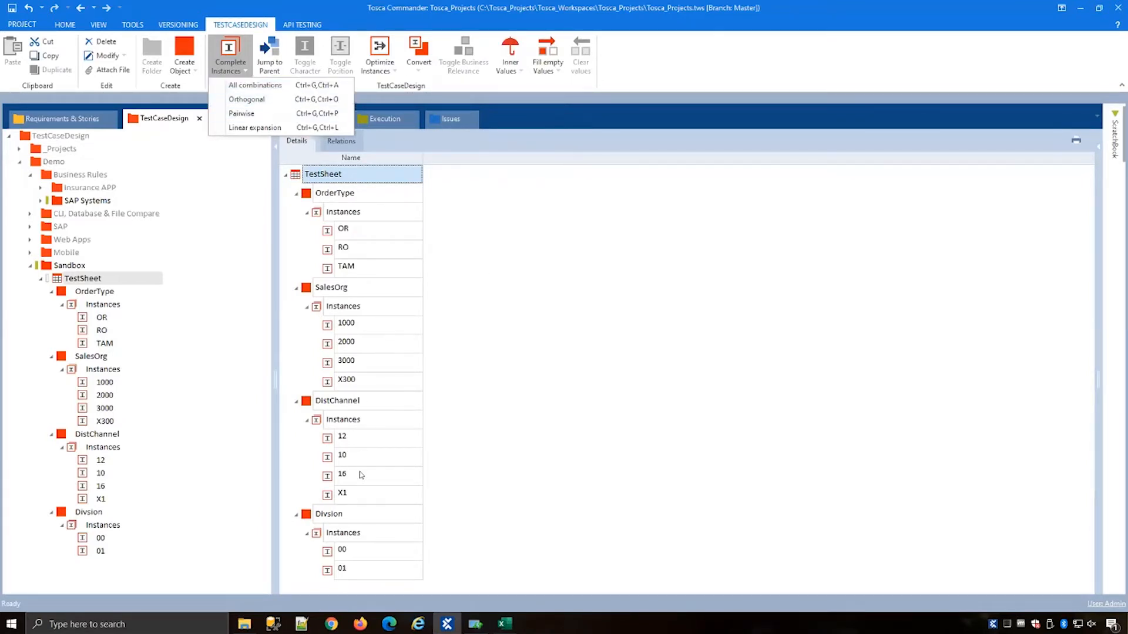
left_click(262, 84)
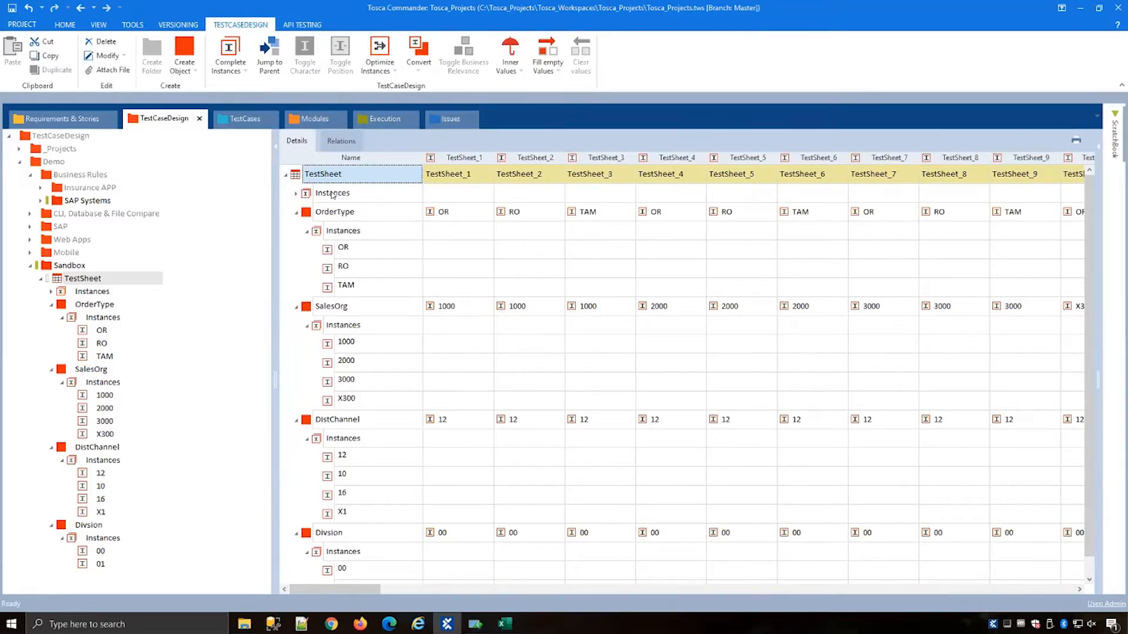
Step: Delete the generated TestSheet instances
left_click(309, 195)
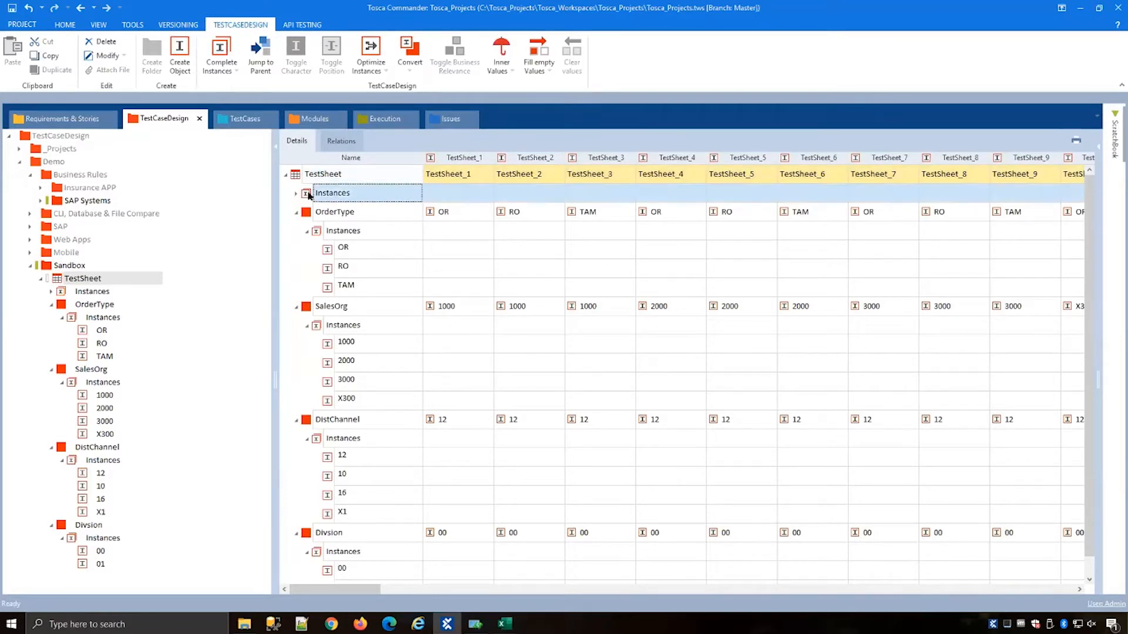
right_click(309, 195)
left_click(333, 170)
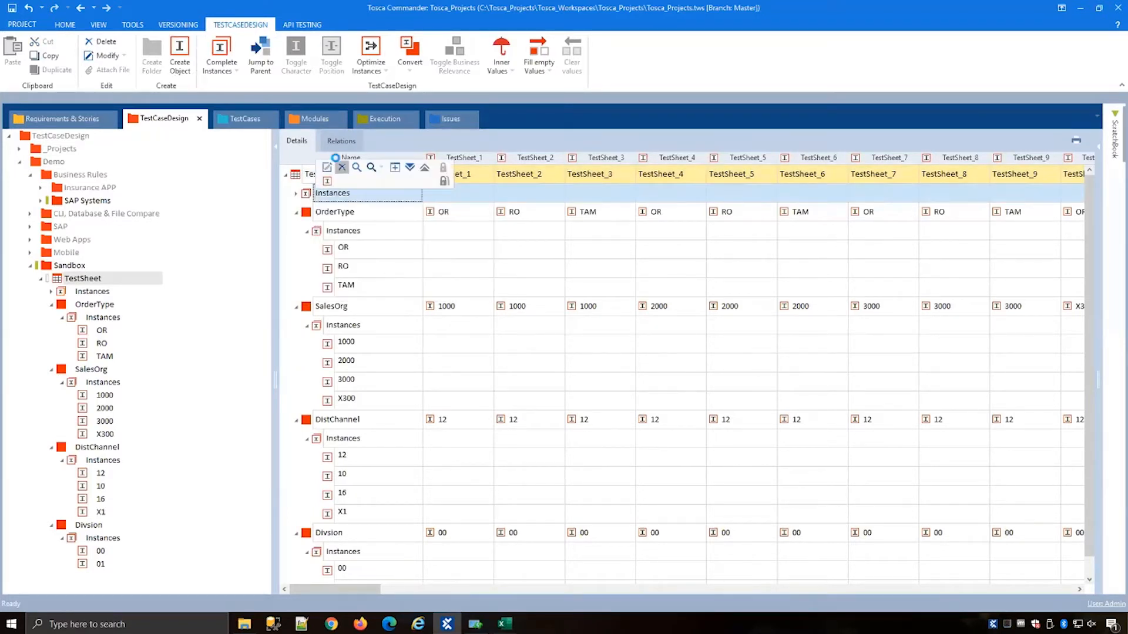
left_click(344, 229)
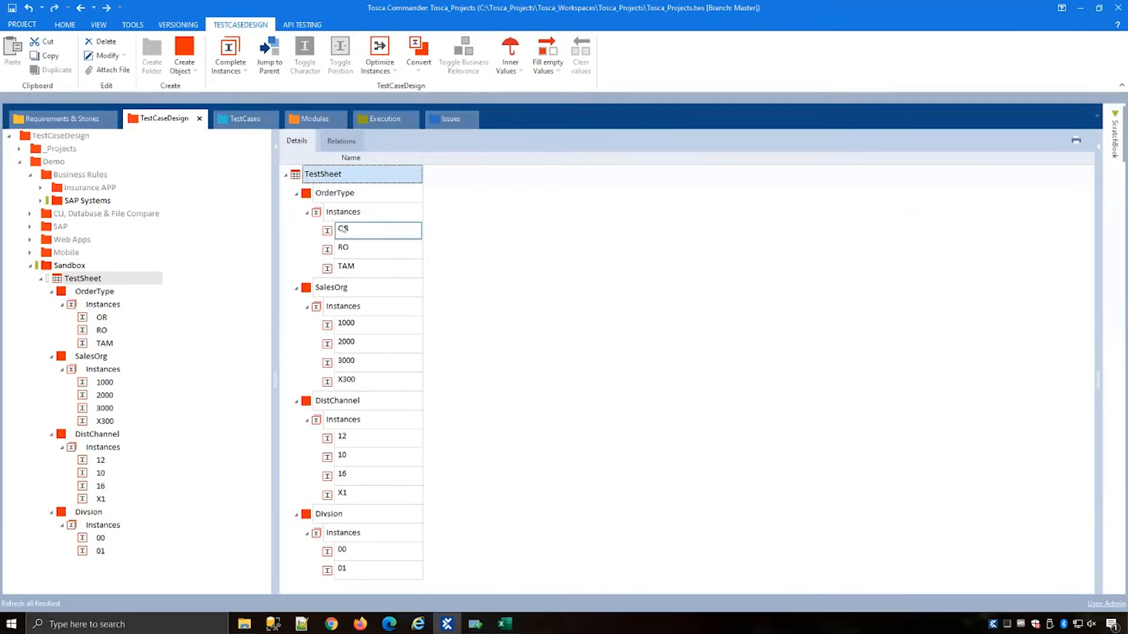
Step: Generate orthogonal instance combinations for the TestSheet
left_click(345, 194)
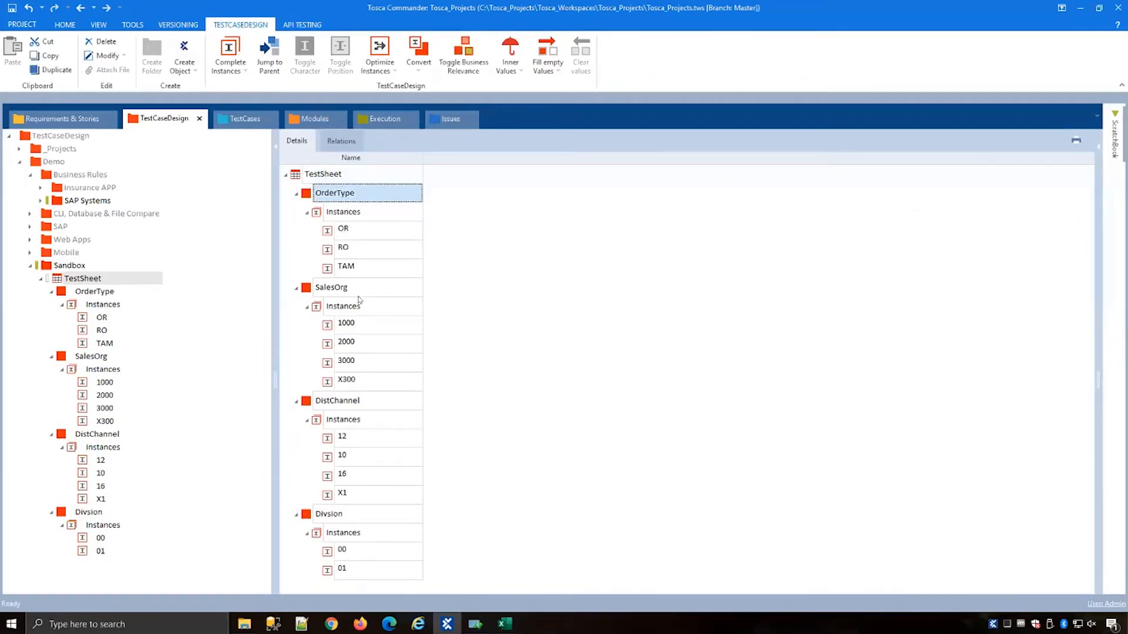
left_click(303, 169)
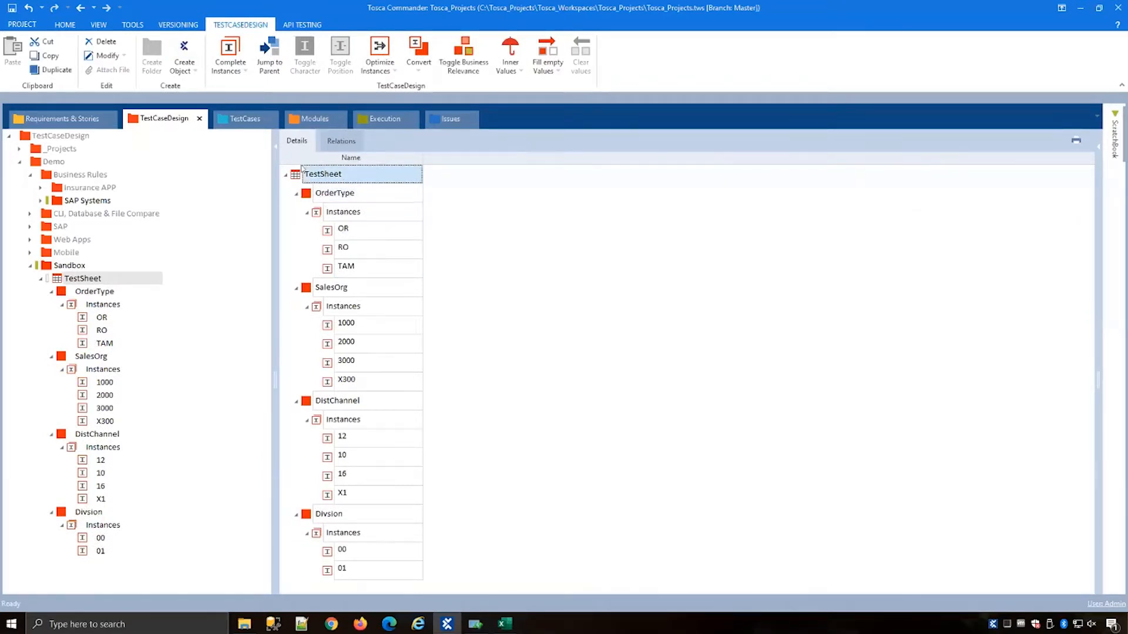
left_click(245, 70)
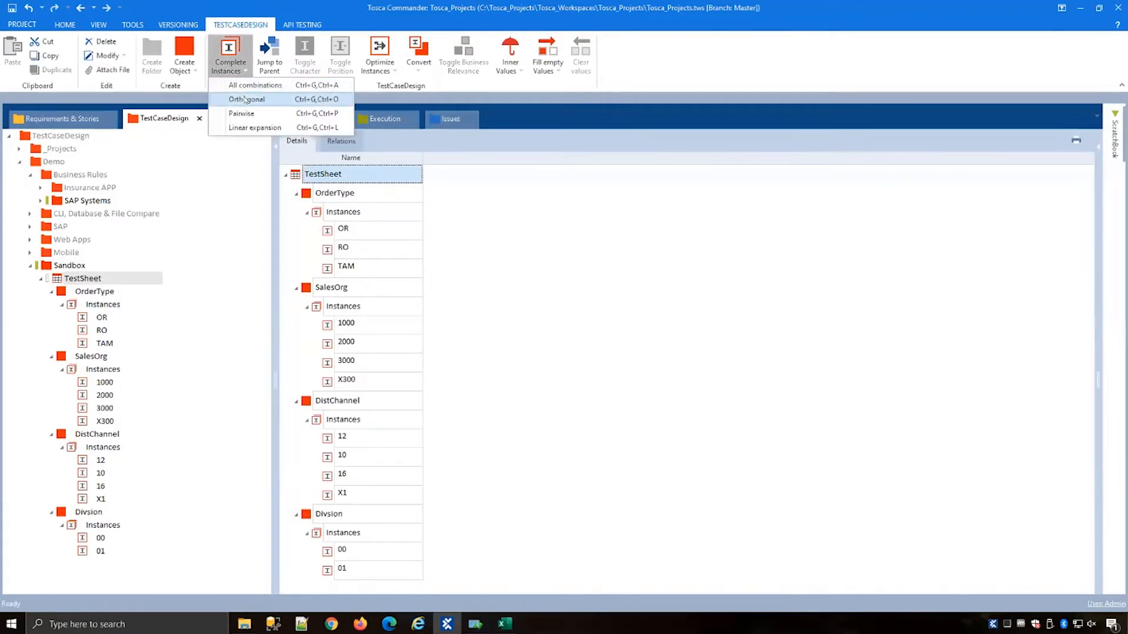
left_click(240, 93)
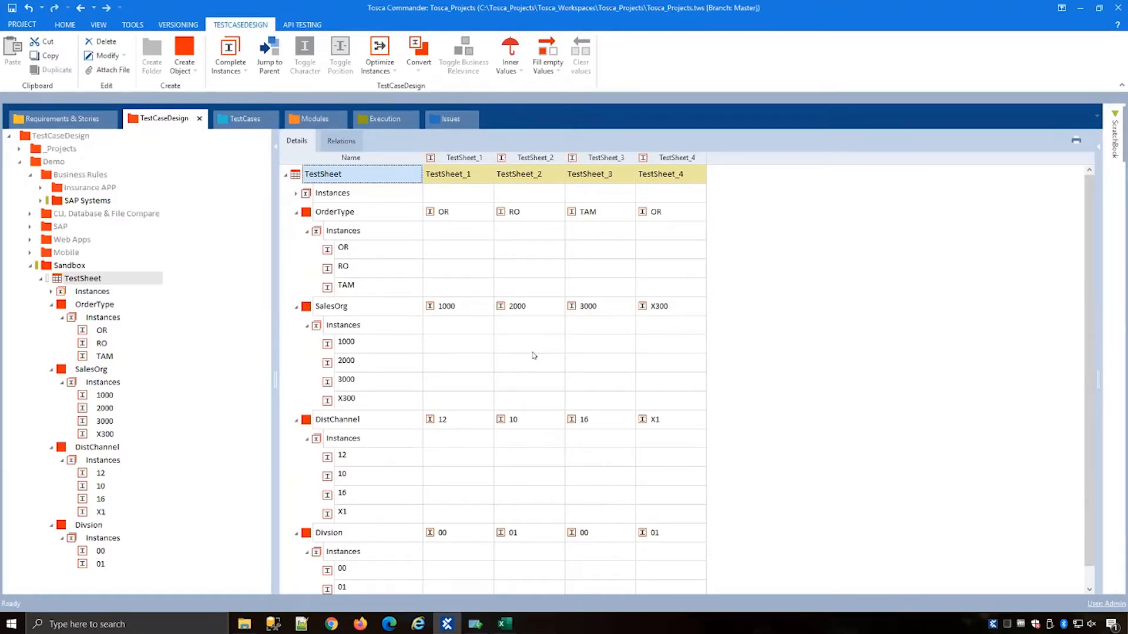
Step: Delete the generated TestSheet instances
left_click(312, 193)
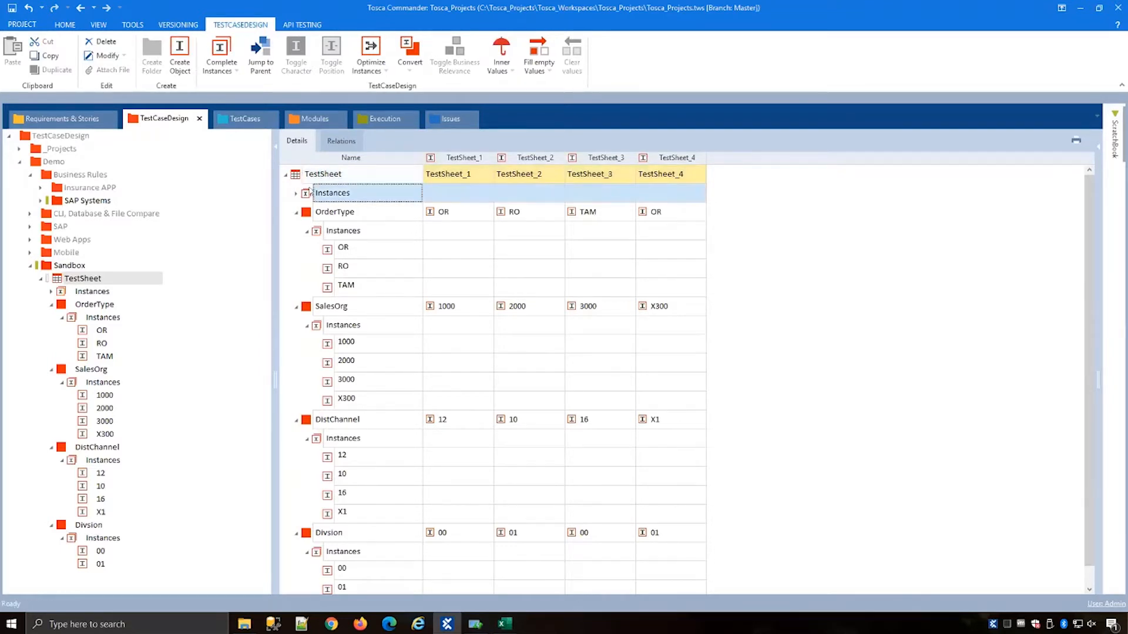
key("Delete")
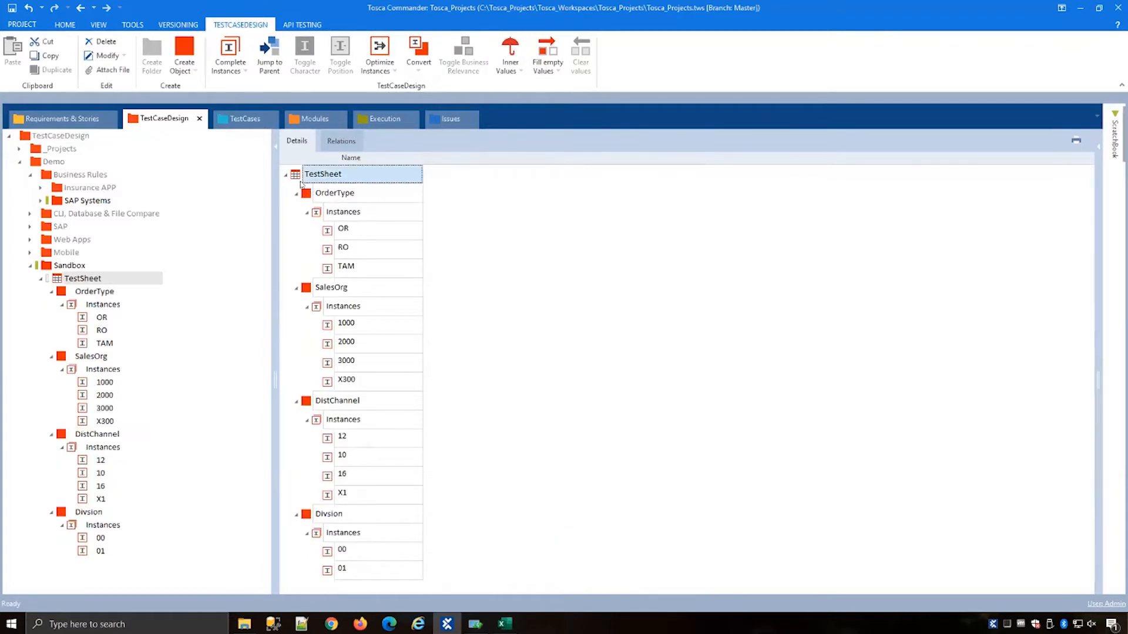
Step: Try to generate a linear expansion of the TestSheet instances, reading and dismissing the resulting error
left_click(242, 69)
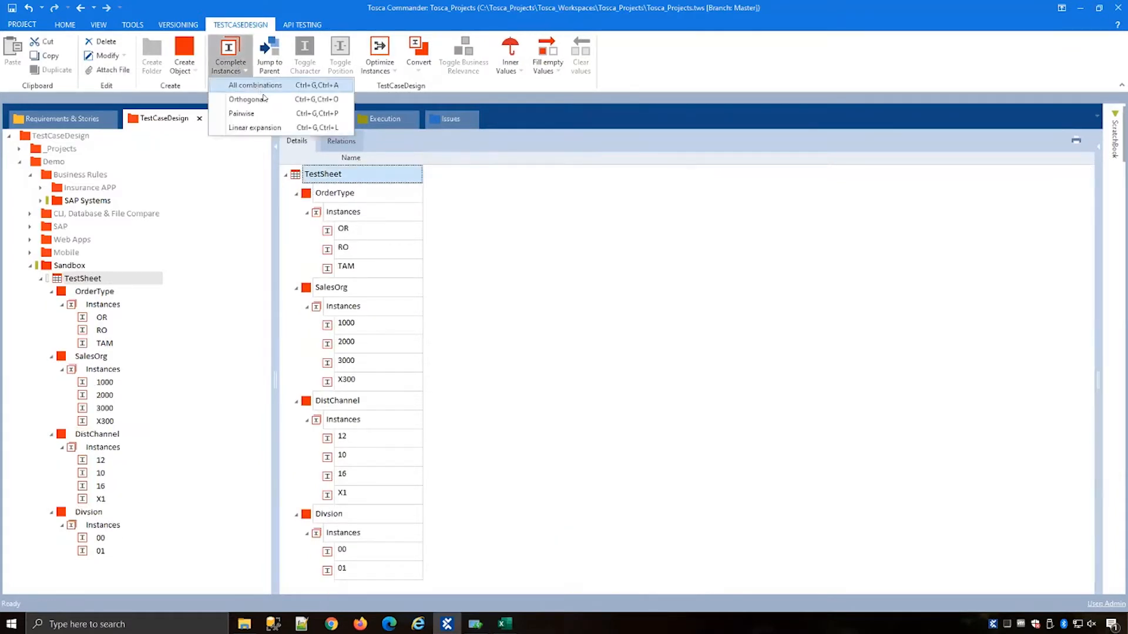
left_click(250, 128)
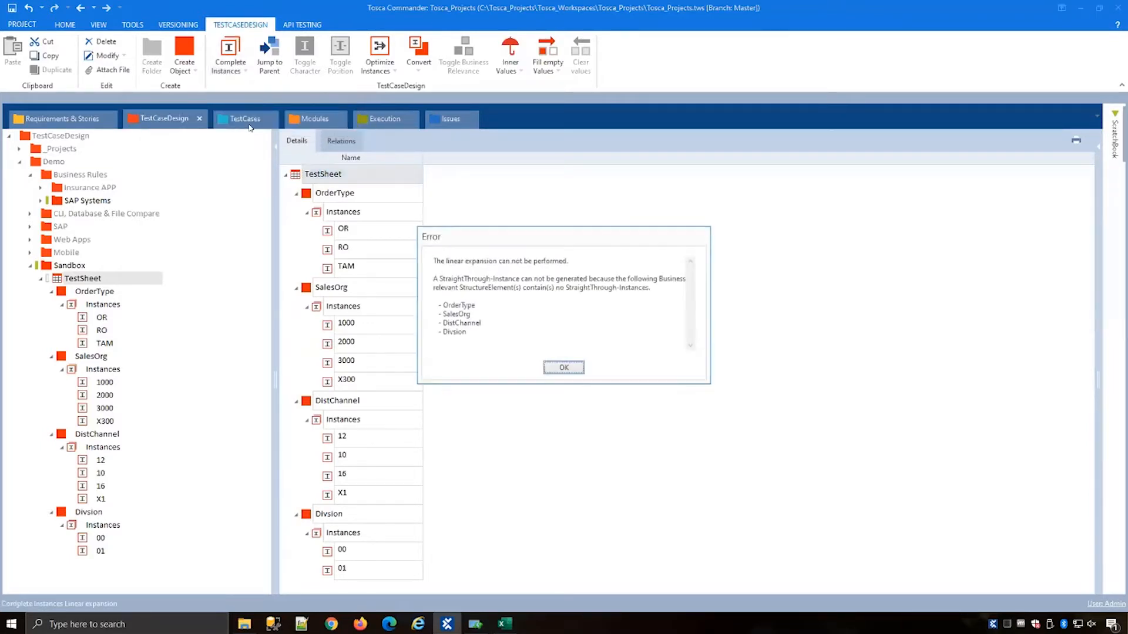
left_click_drag(504, 236, 574, 237)
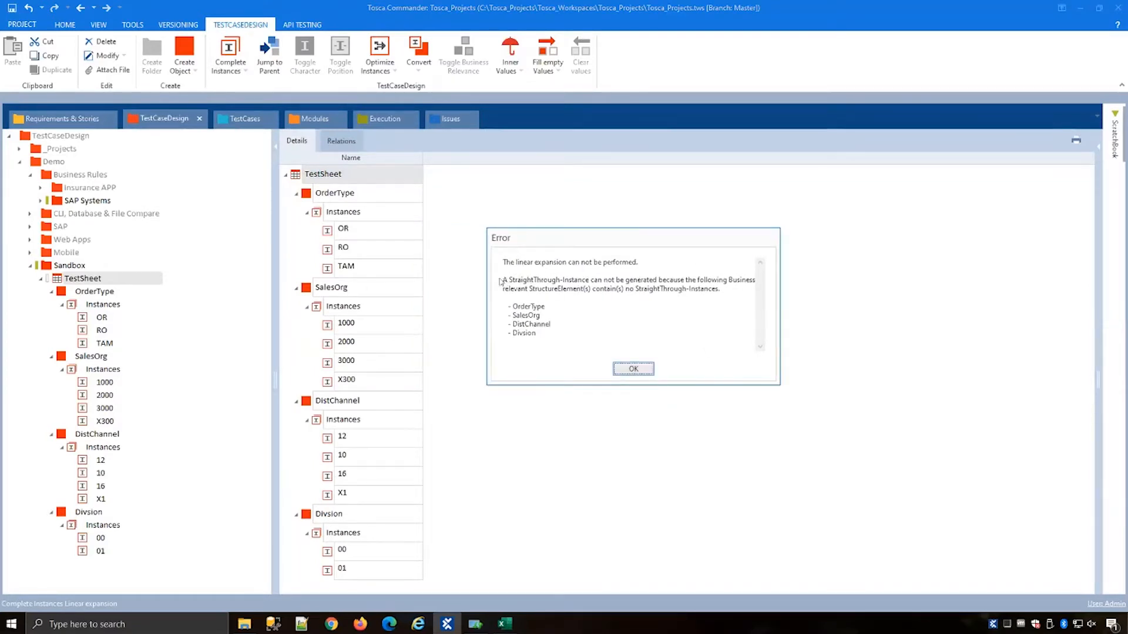
left_click_drag(498, 278, 551, 334)
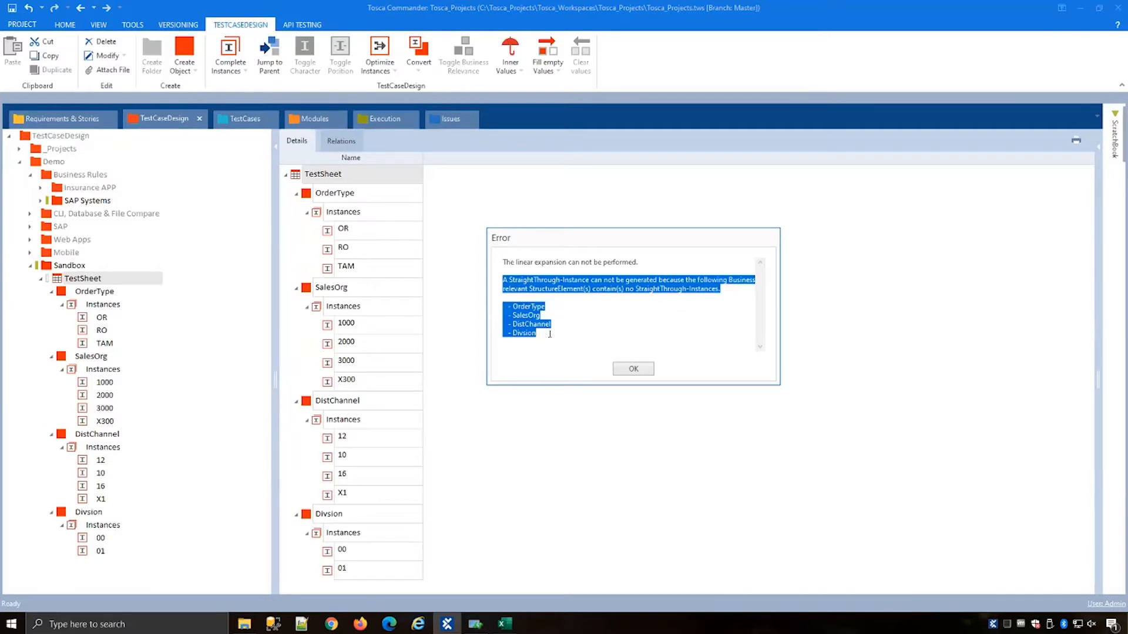
left_click(551, 289)
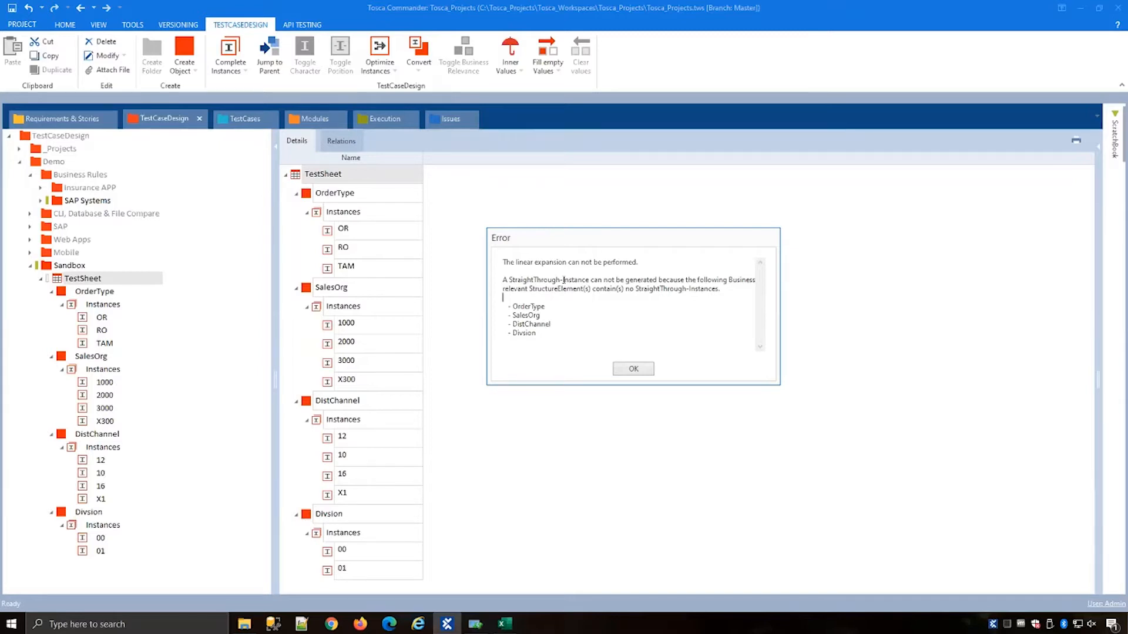
left_click(626, 370)
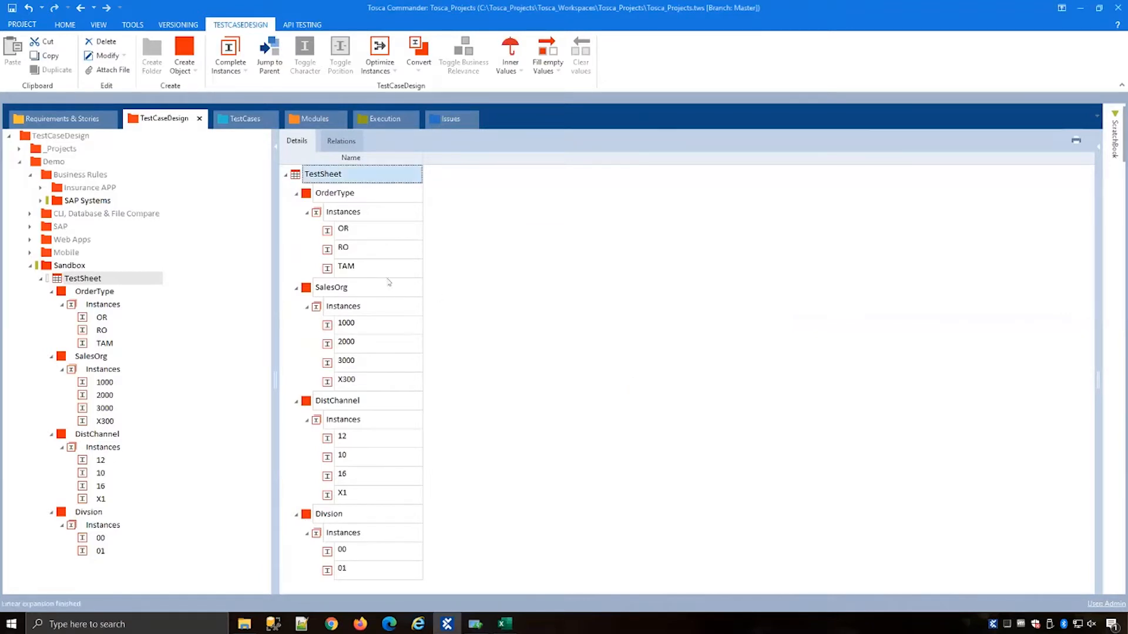
Step: Mark the instances OR, 1000, 12 and 00 as StraightThrough instances
left_click(329, 232)
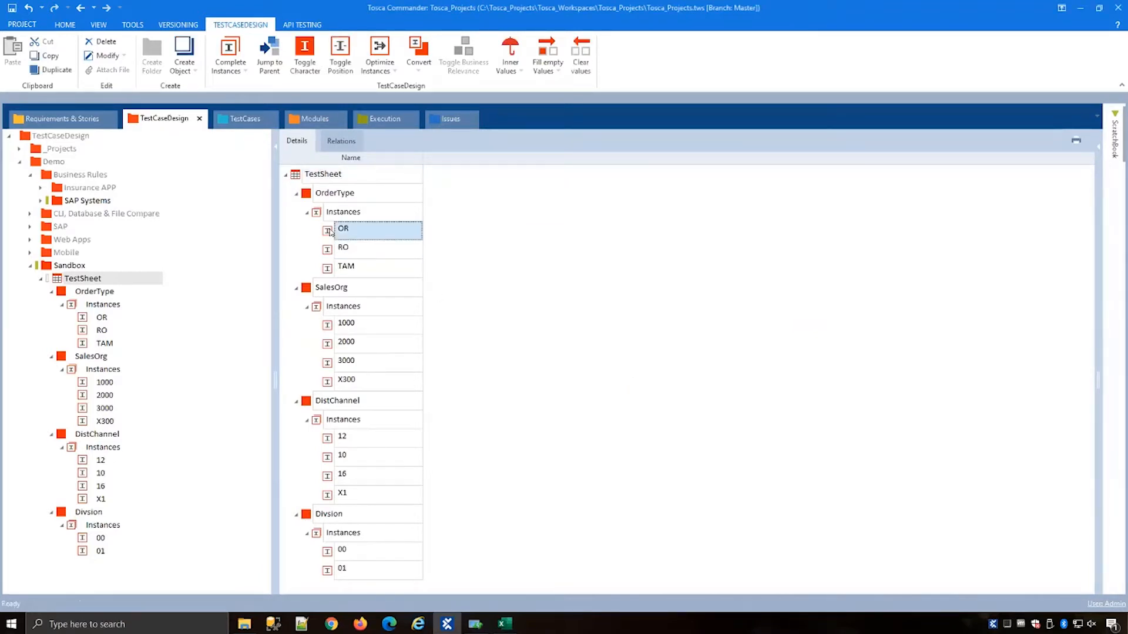
left_click(339, 229)
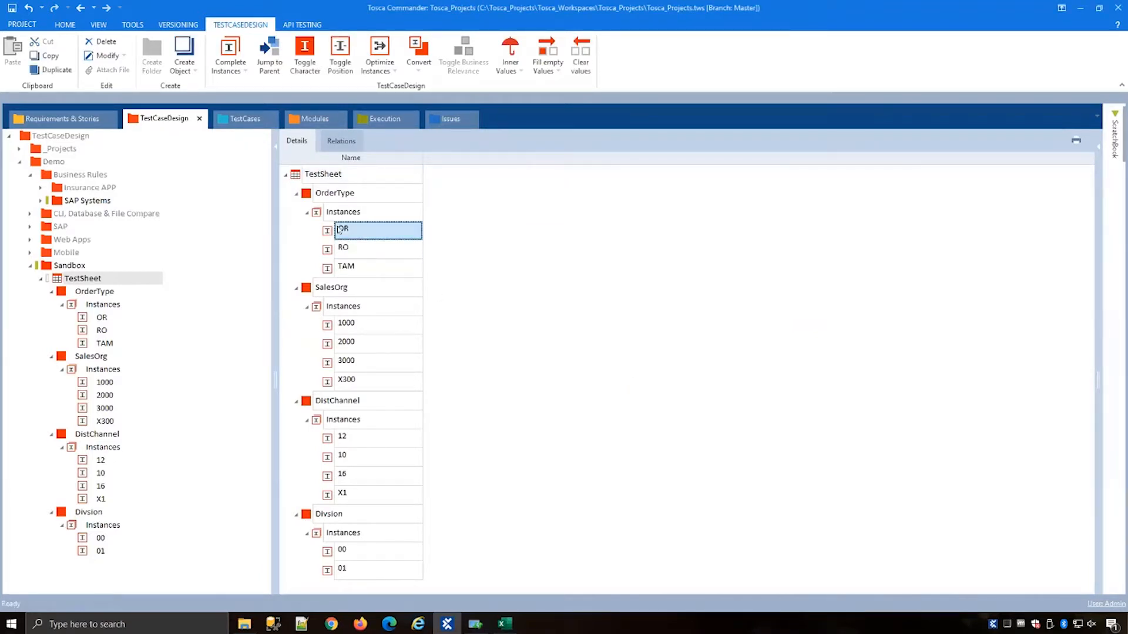
left_click(315, 67)
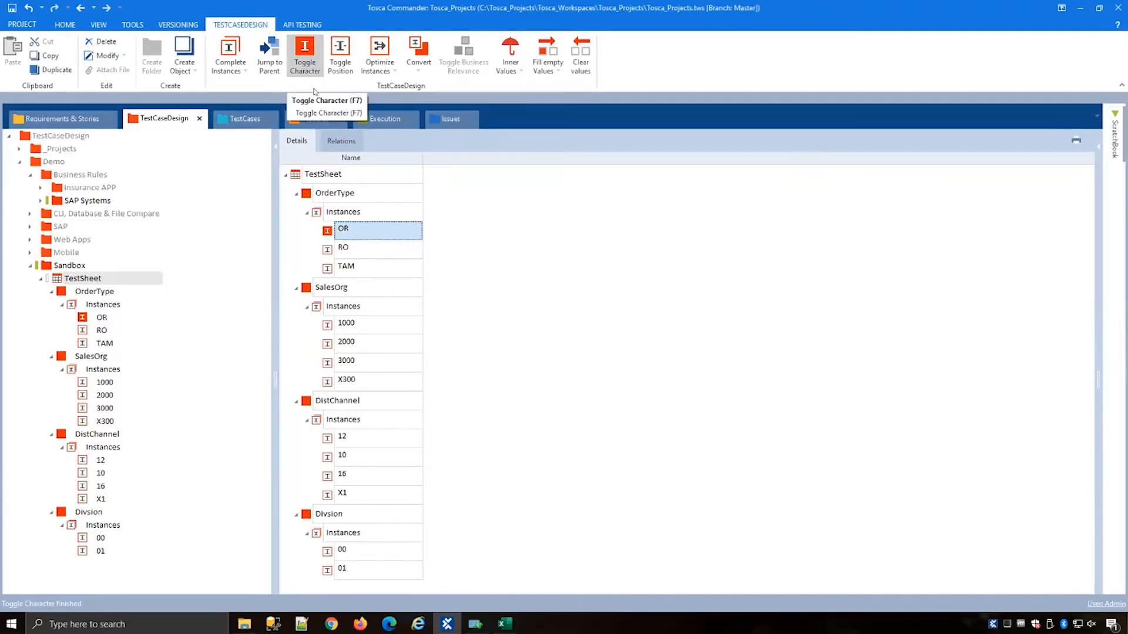
left_click(327, 329)
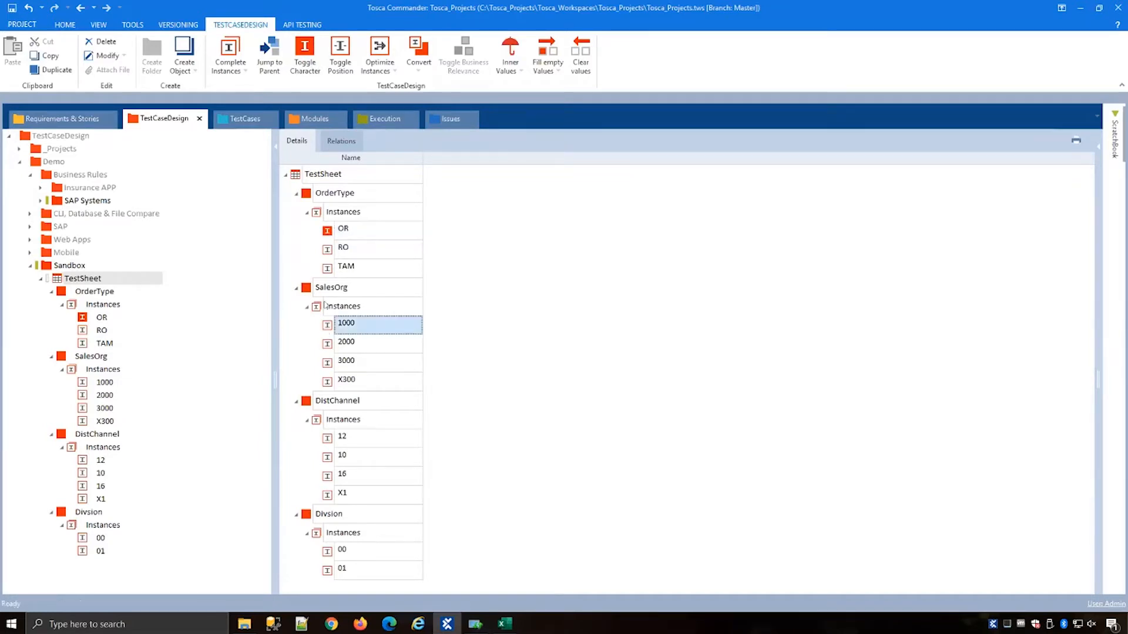
left_click(305, 59)
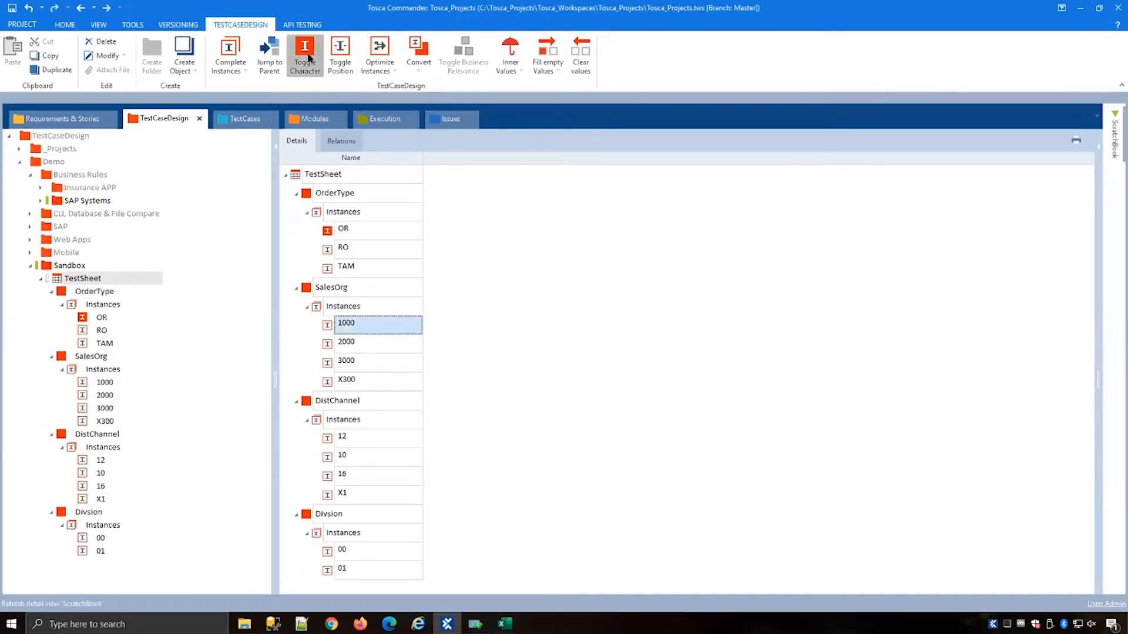
left_click(331, 437)
left_click(304, 64)
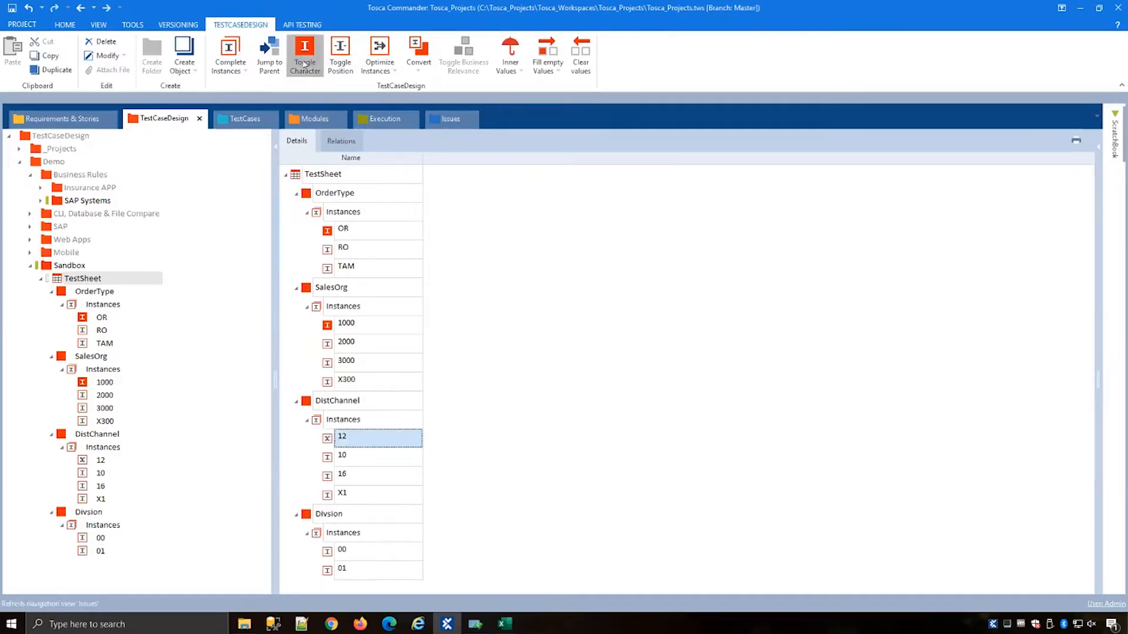
left_click(342, 551)
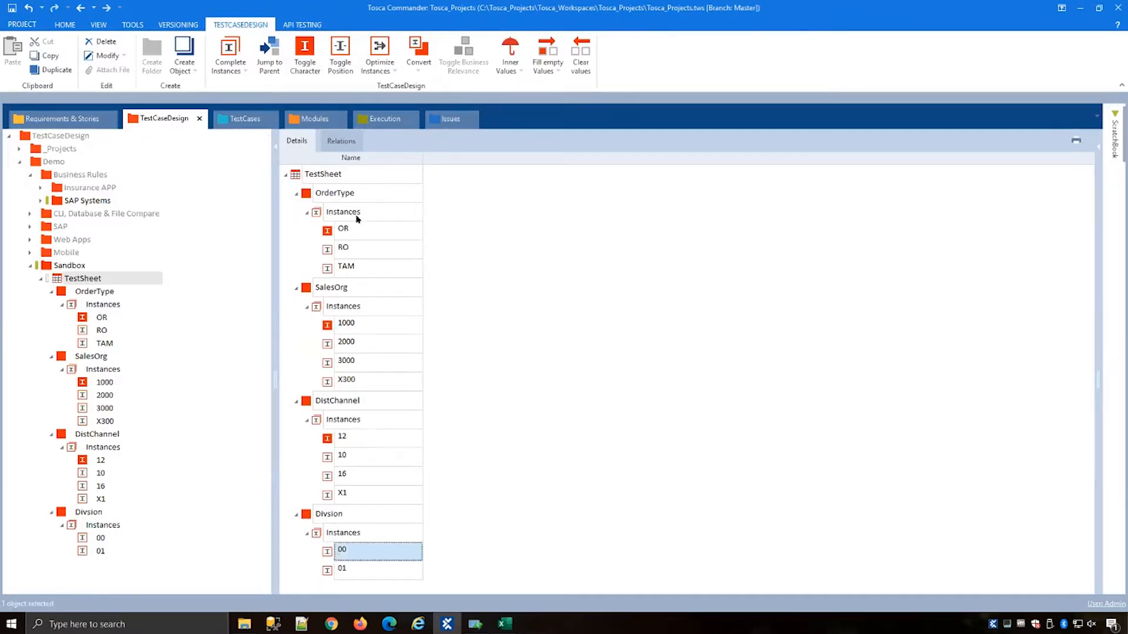
left_click(305, 59)
Step: Add an OrderType instance named ZZ and toggle its character to invalid
left_click(341, 213)
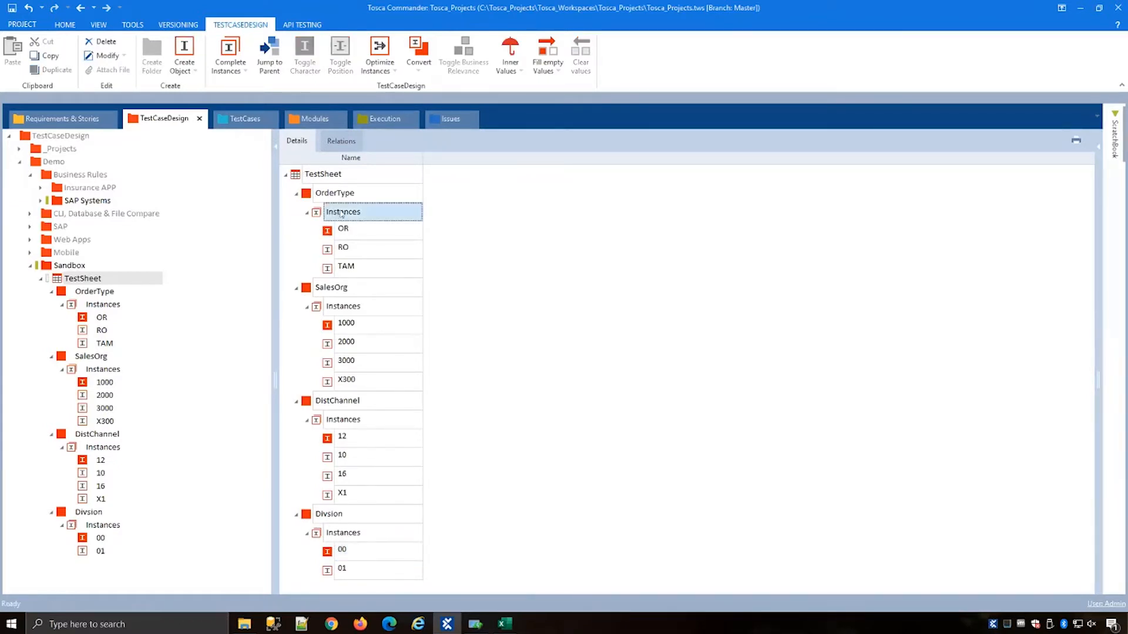
right_click(342, 214)
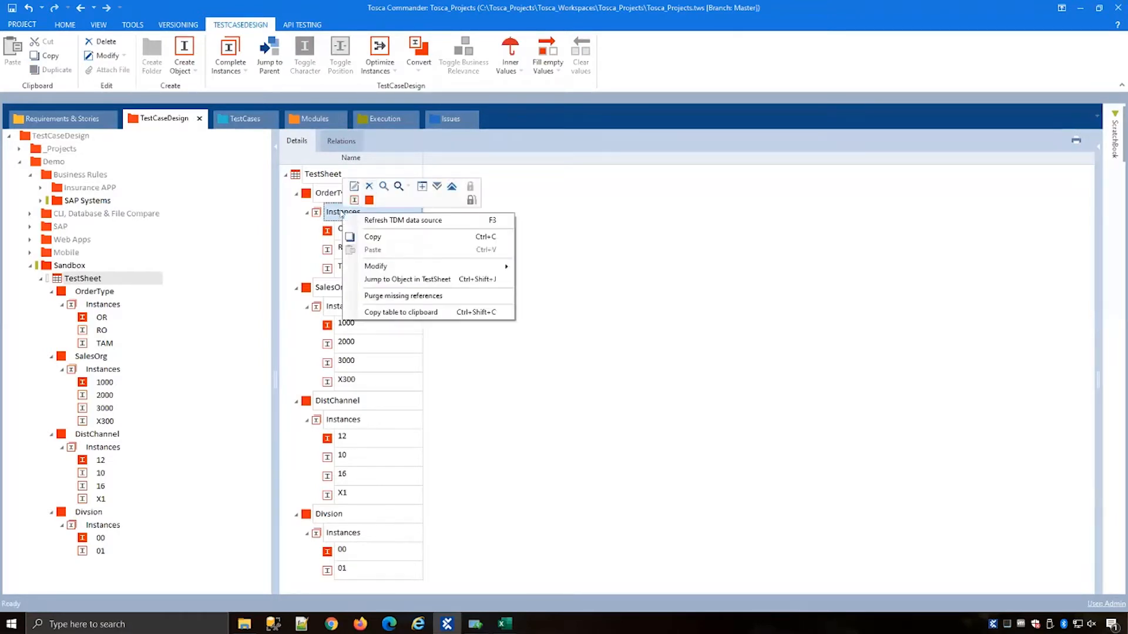
left_click(353, 201)
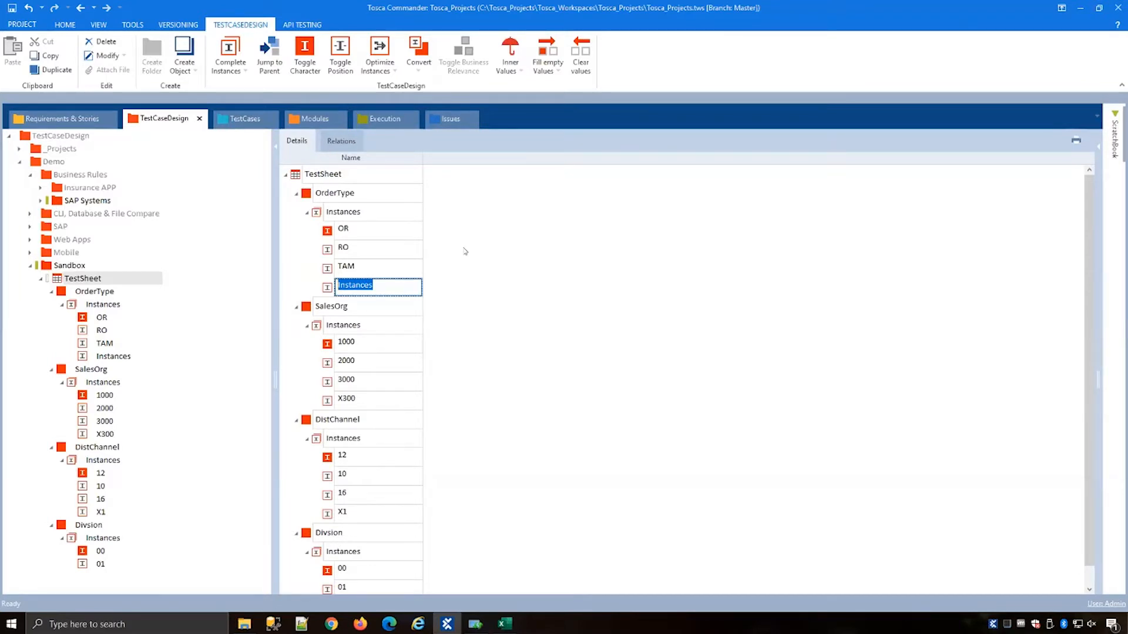
type("ZZ")
key("Return")
left_click(330, 289)
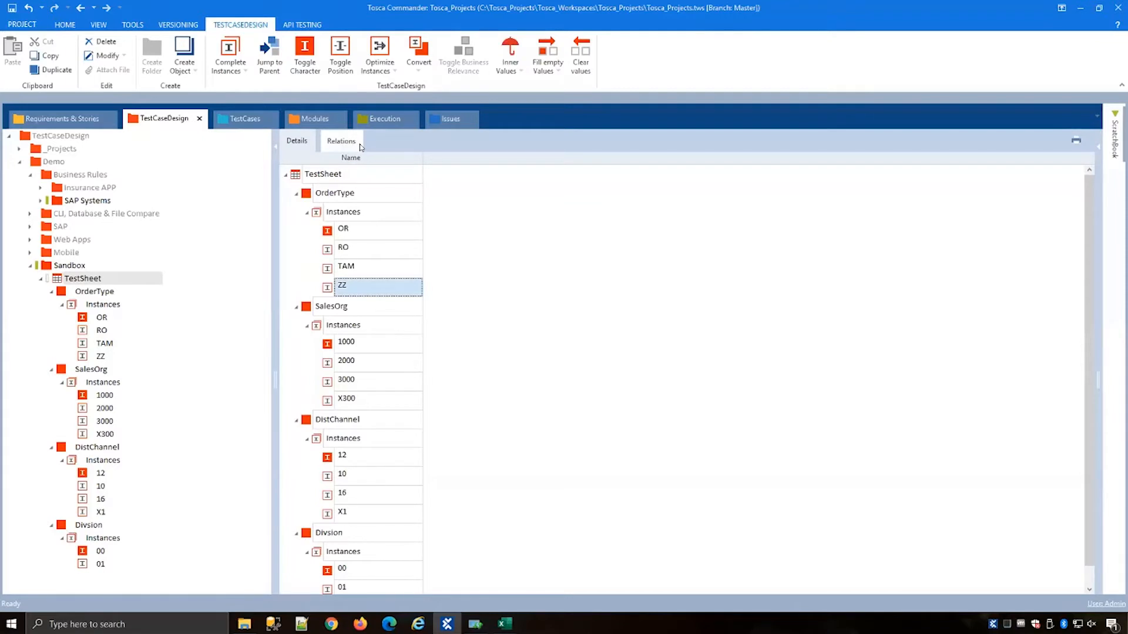
left_click(305, 51)
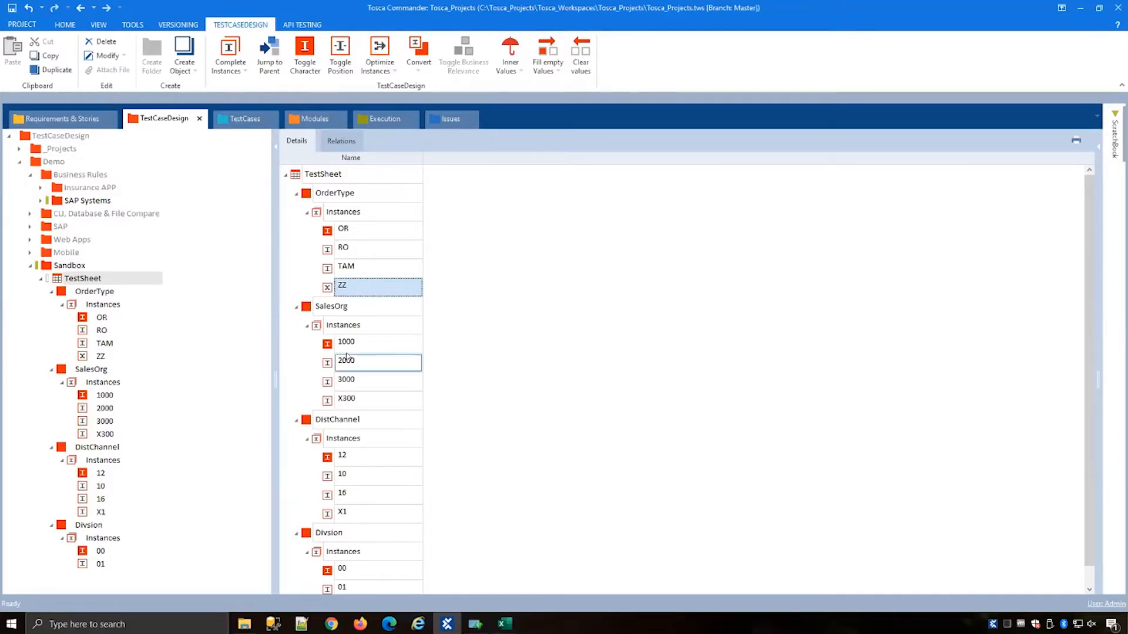
Step: Add a SalesOrg instance named 9999 and toggle its character to invalid
right_click(353, 327)
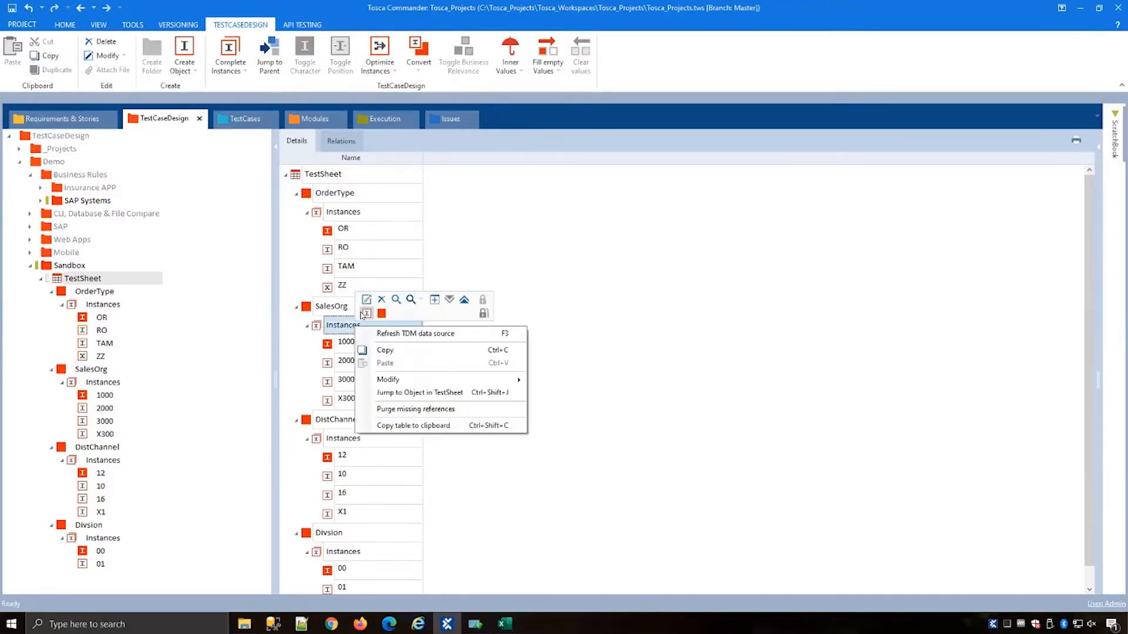
left_click(366, 313)
type("9999")
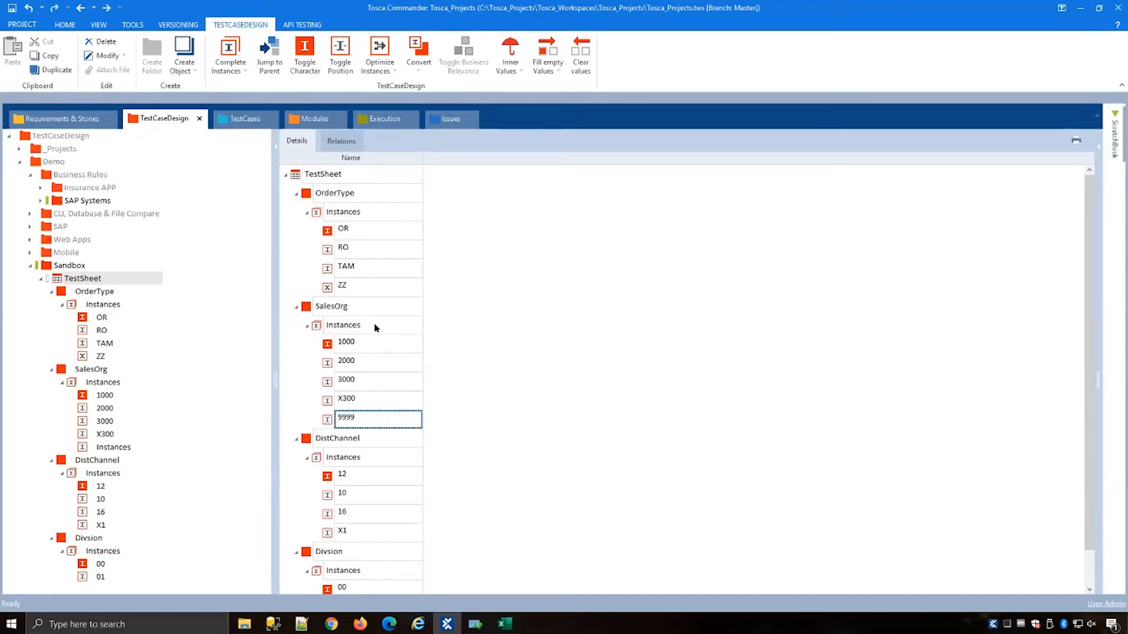
key("Return")
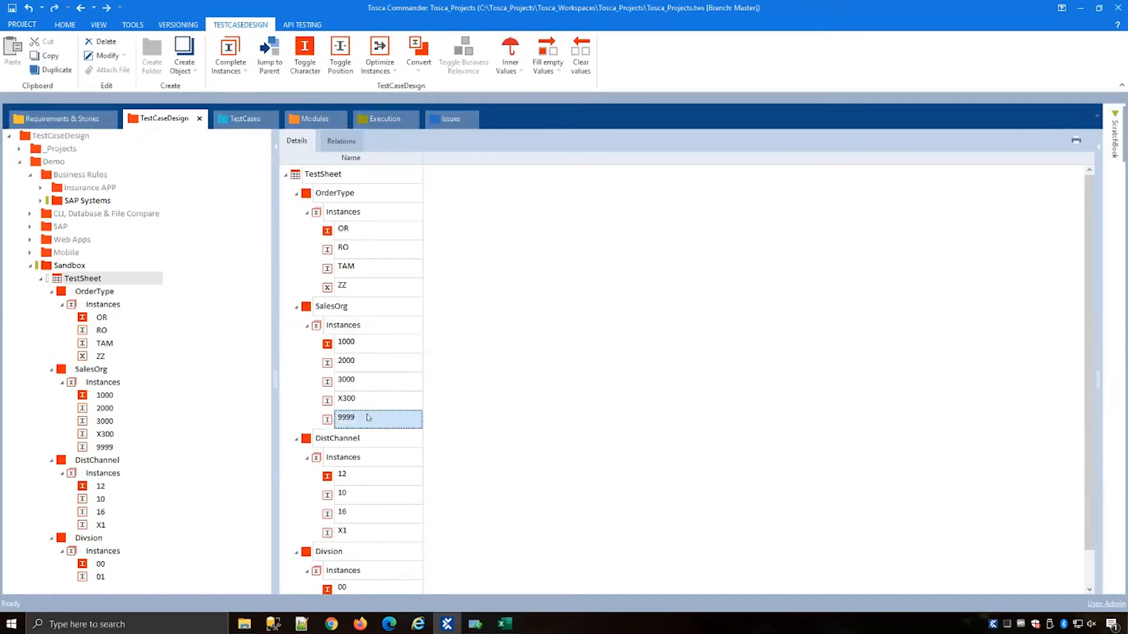
left_click(304, 56)
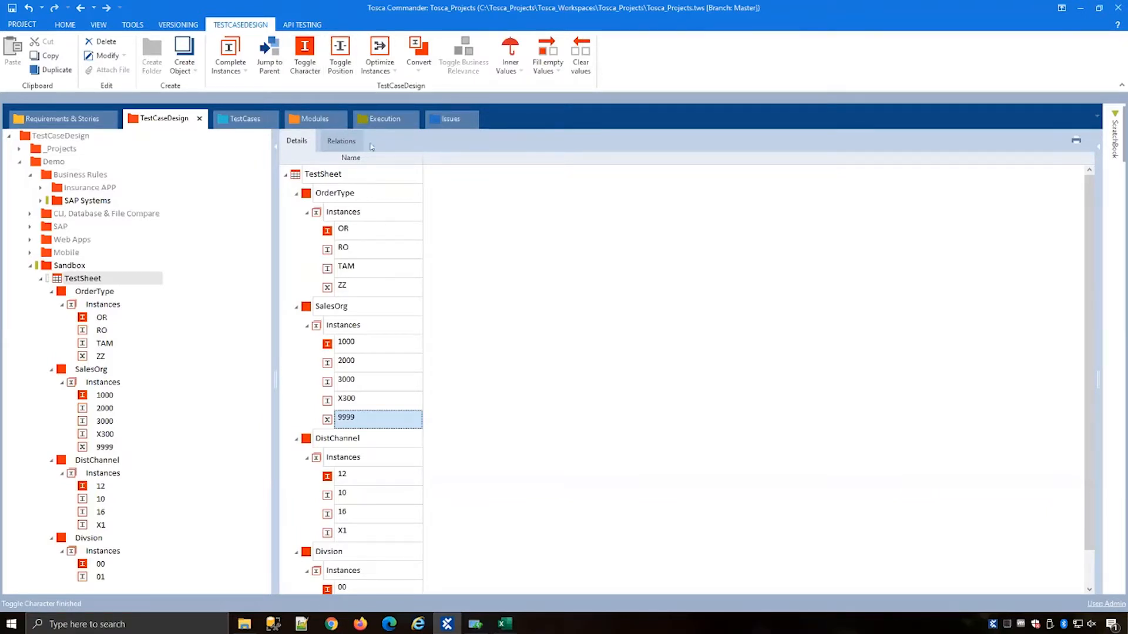
Step: Generate a linear expansion of instances for the TestSheet
left_click(296, 175)
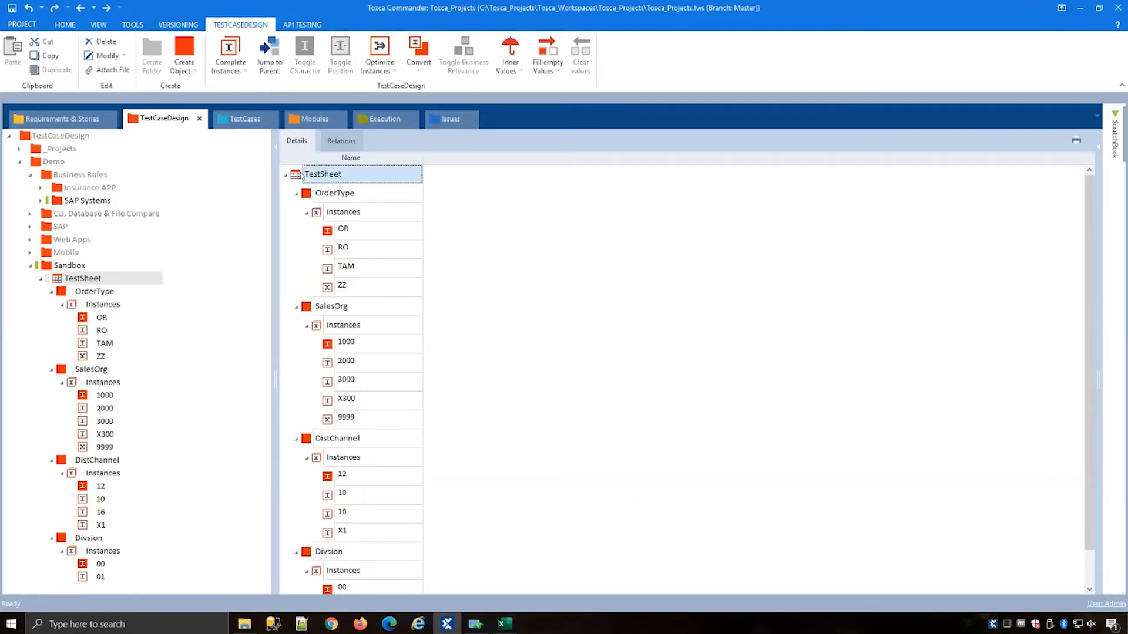
left_click(229, 64)
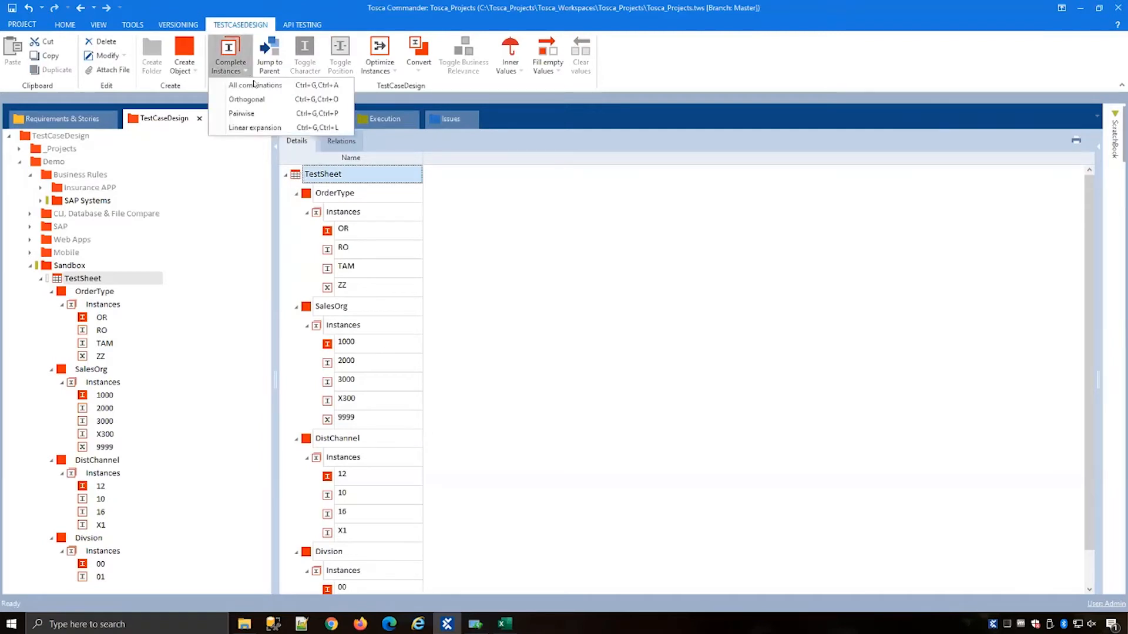
left_click(257, 128)
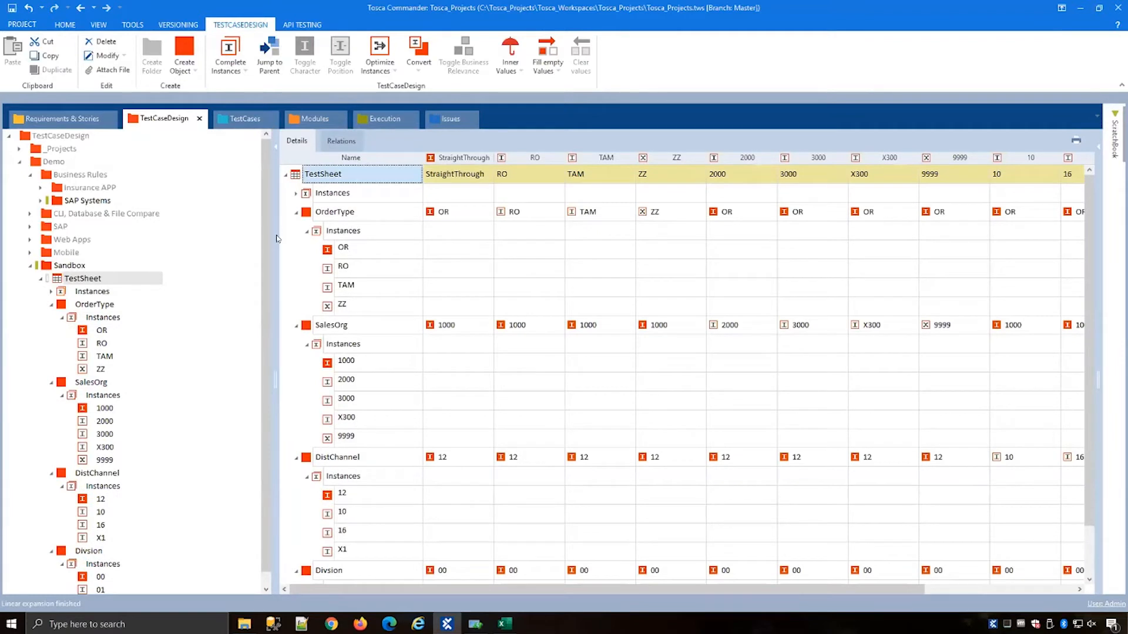
Step: Collapse the attribute rows and review the generated linear expansion instances across the table
left_click(296, 212)
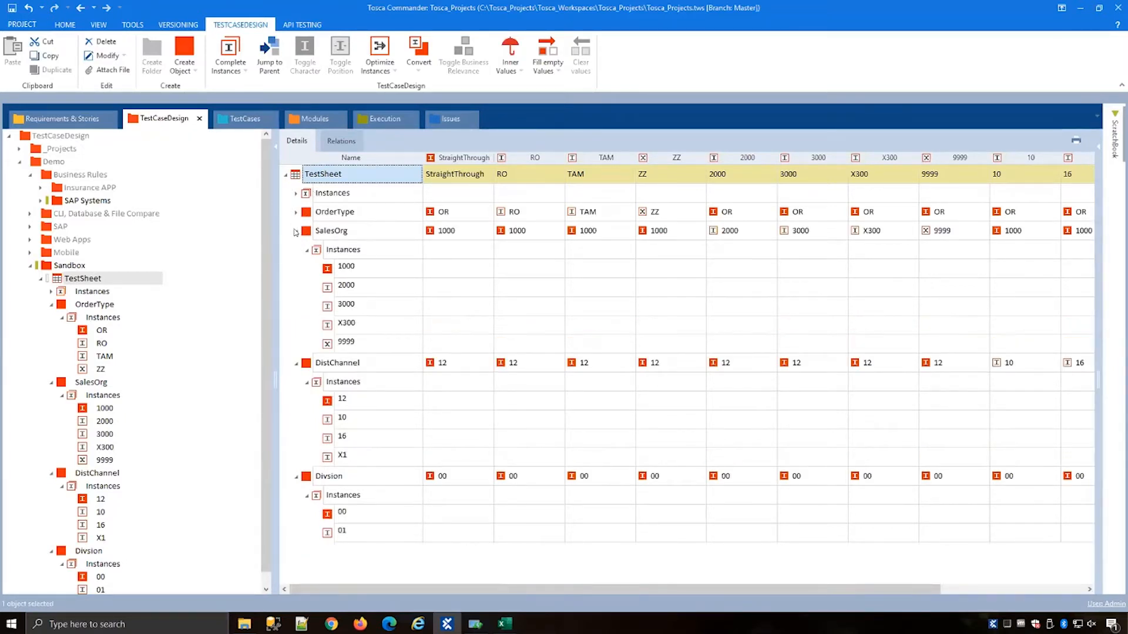
left_click(295, 231)
left_click(295, 250)
left_click(294, 269)
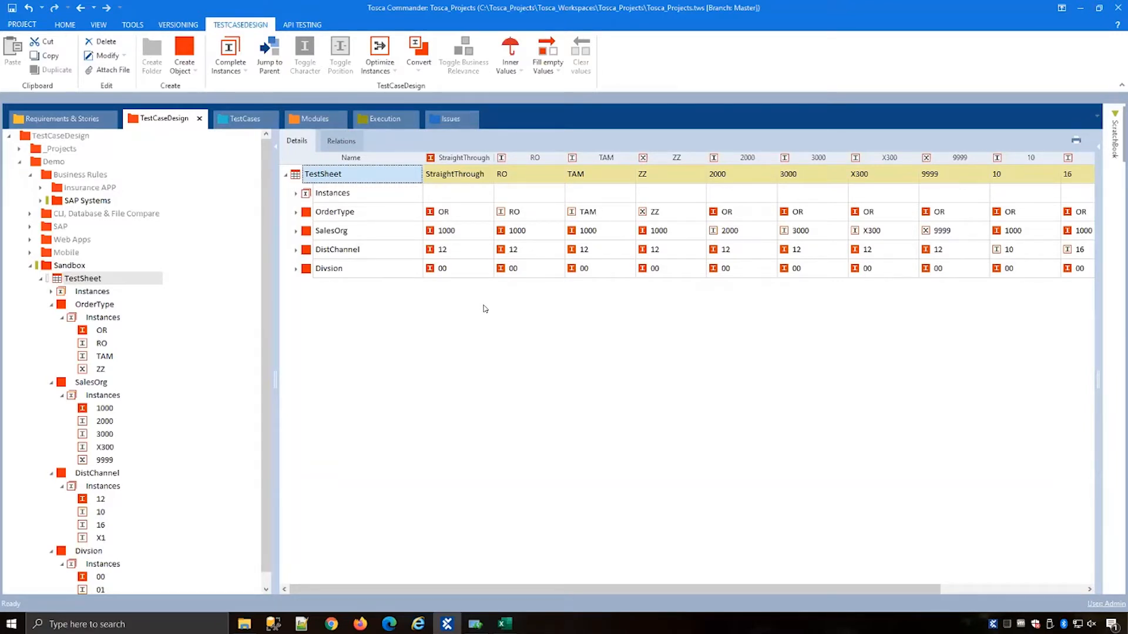
left_click(464, 242)
left_click(457, 315)
left_click(520, 210)
left_click(537, 230)
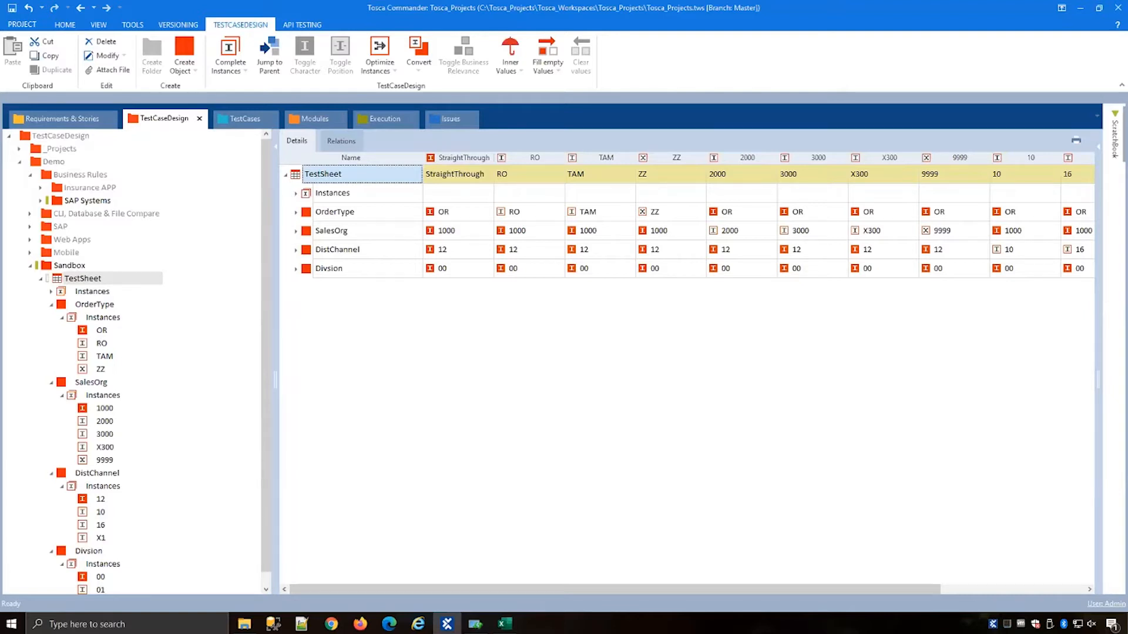
left_click_drag(786, 587, 995, 551)
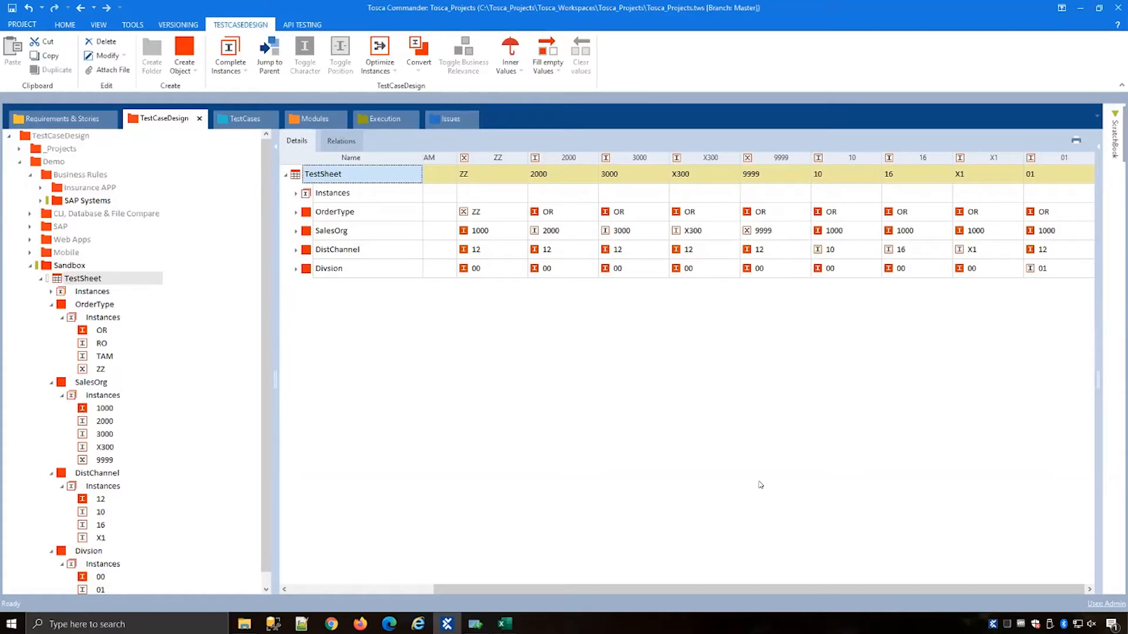
Step: Add a Divsion instance named 02
left_click_drag(747, 589, 599, 590)
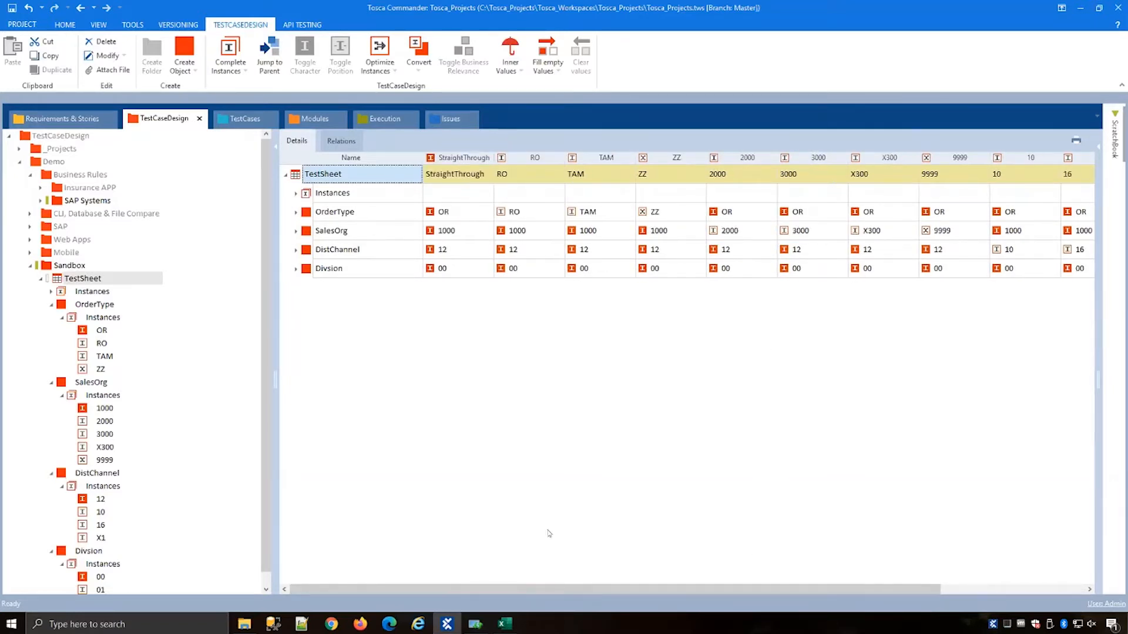
left_click(294, 269)
right_click(338, 282)
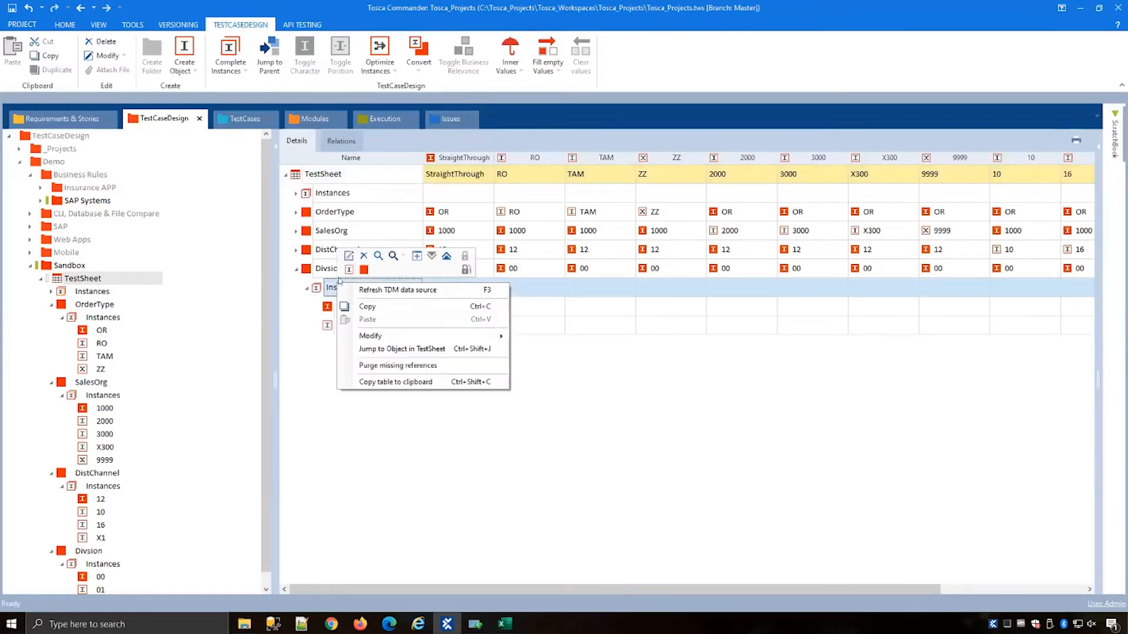
left_click(399, 290)
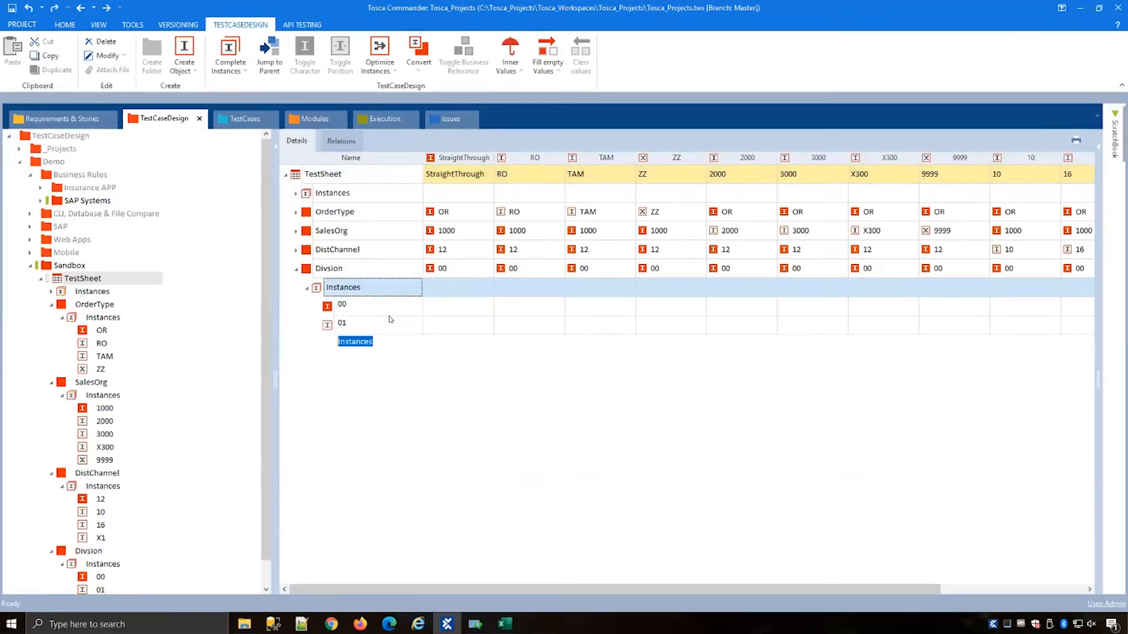
type("02")
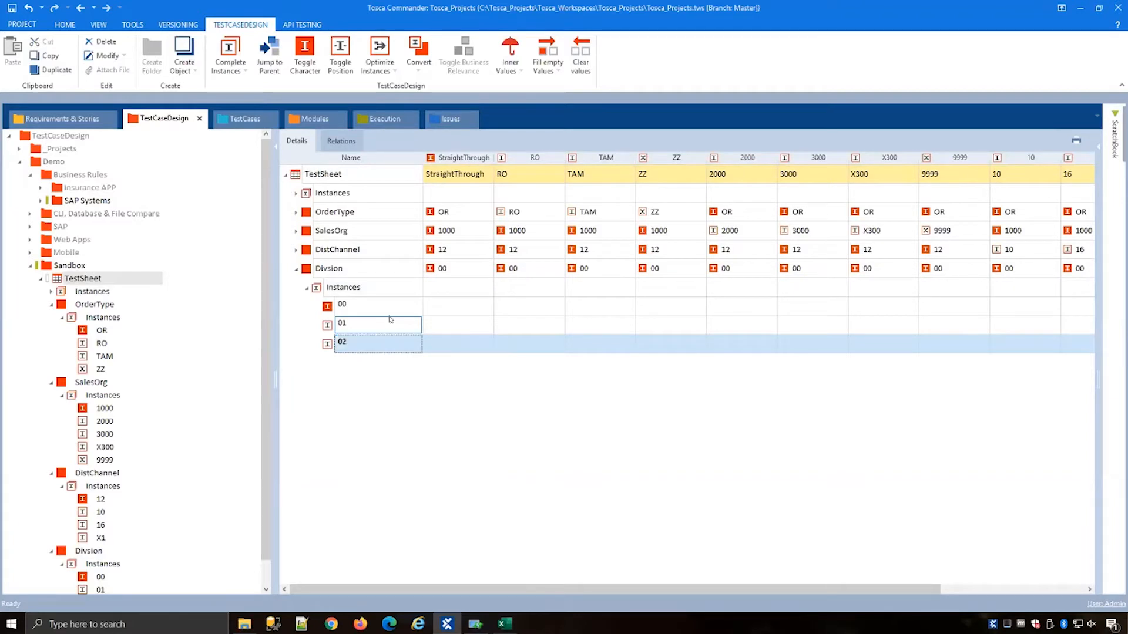
key("Return")
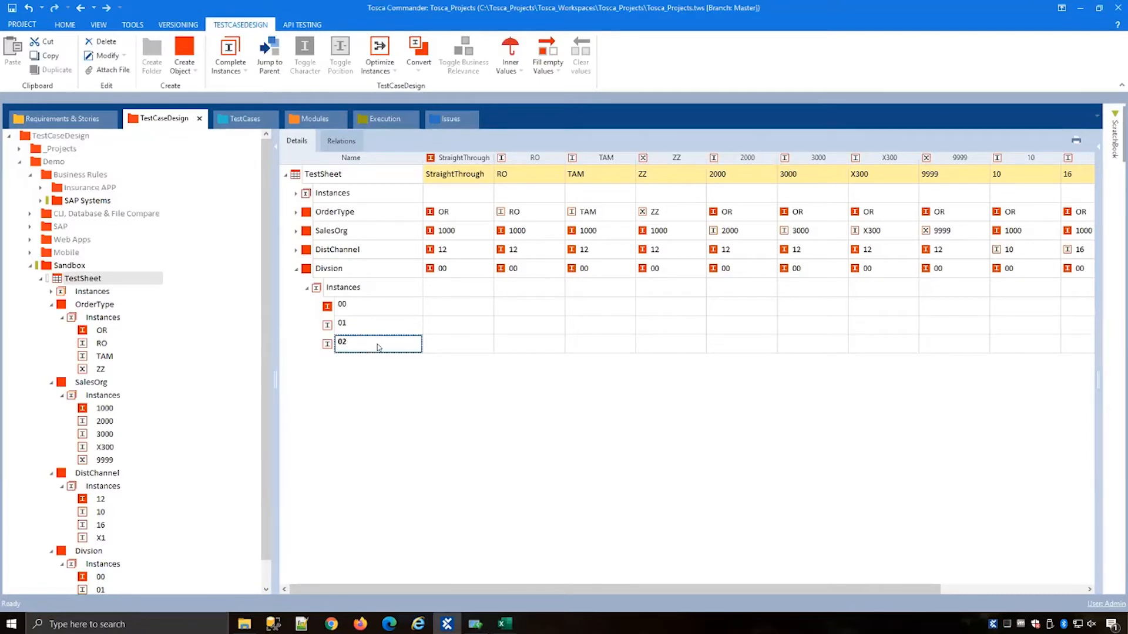
Step: Add the Instance Usage column to the TestSheet table from the column chooser
key("Return")
right_click(464, 156)
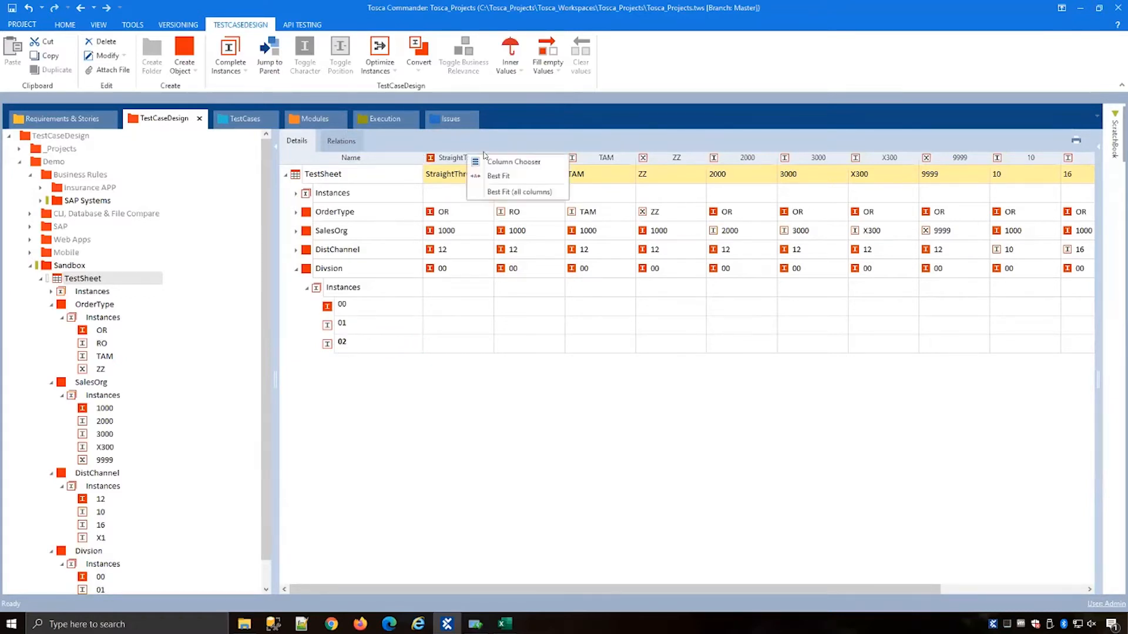
left_click(508, 161)
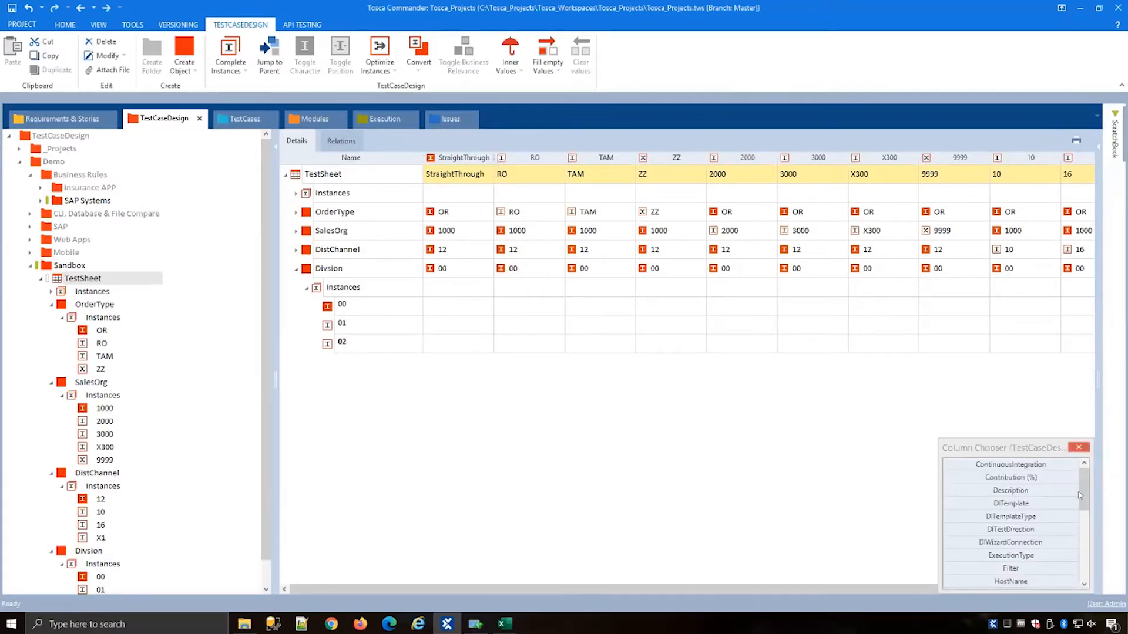
left_click_drag(1082, 496, 1046, 586)
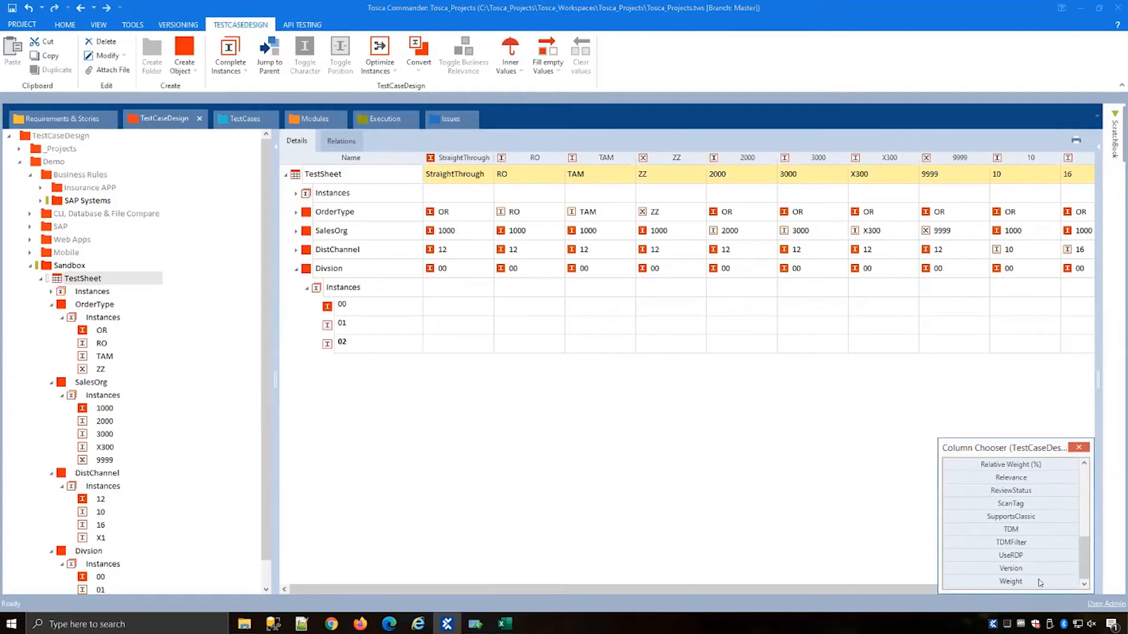
scroll(1041, 561, "up", 1)
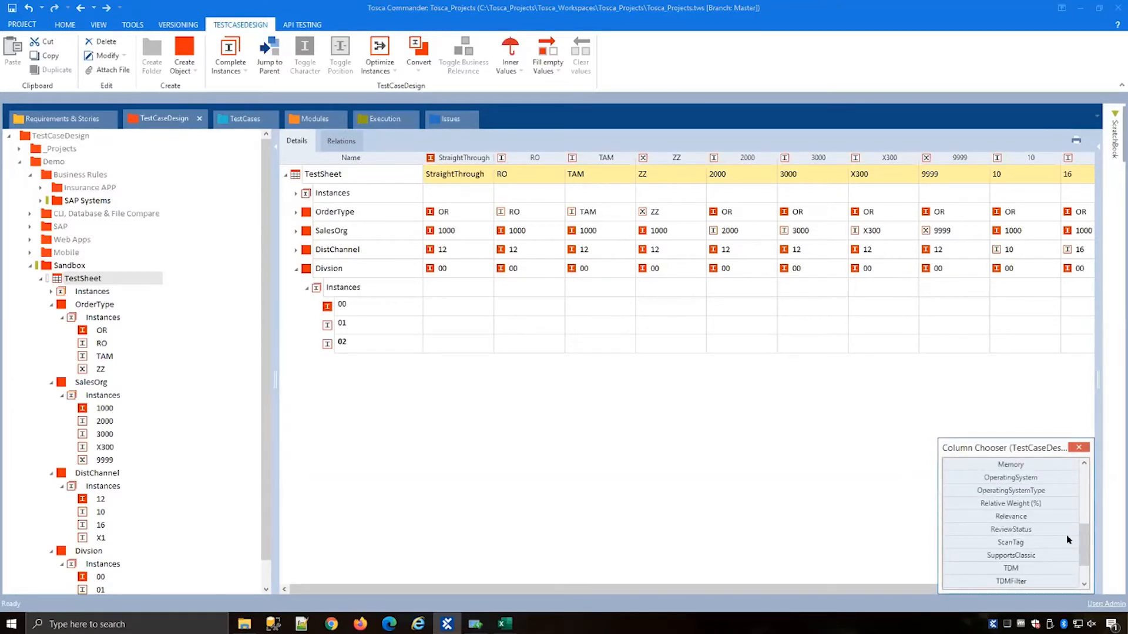
left_click_drag(1080, 548, 424, 162)
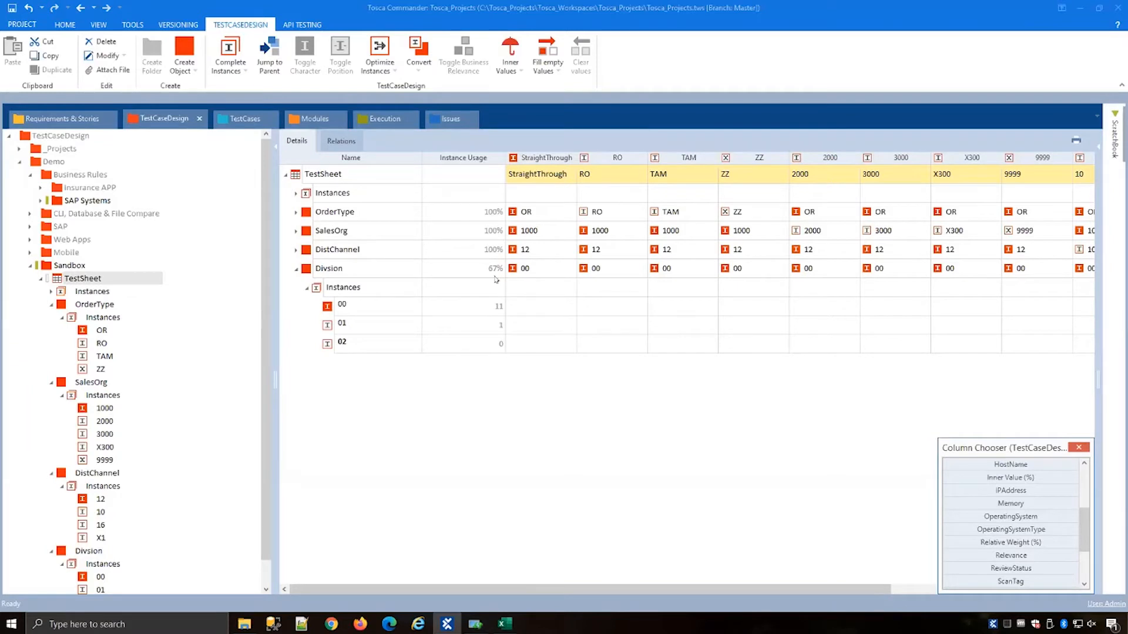
Step: Complete the TestSheet's instances using linear expansion and collapse the Divsion attribute
mouse_move(495, 280)
left_click(301, 178)
right_click(301, 180)
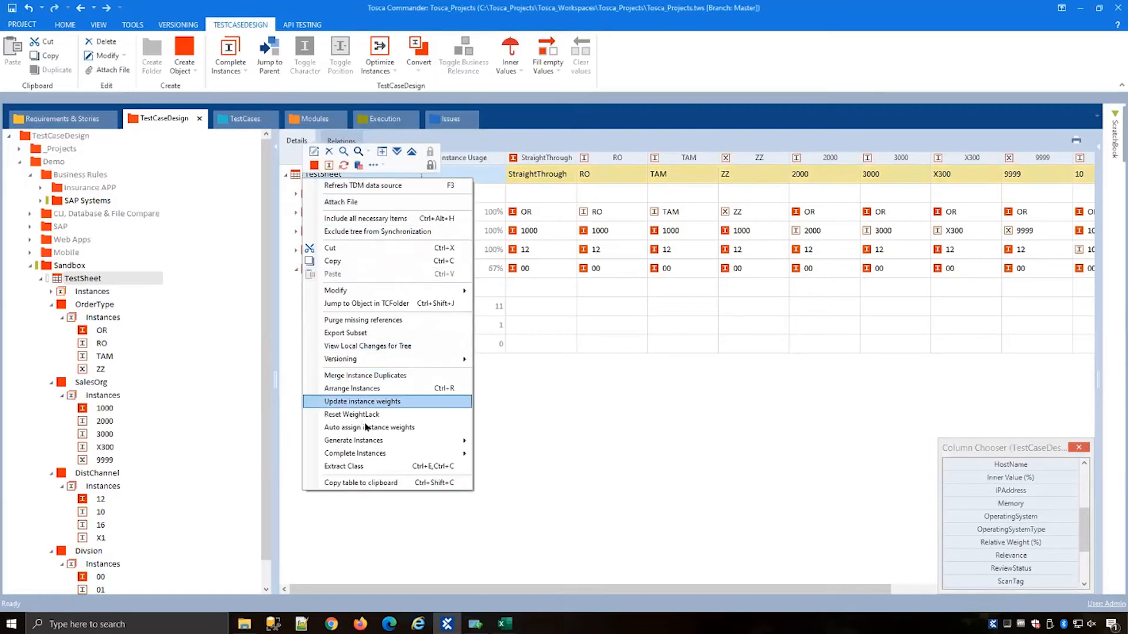
mouse_move(411, 454)
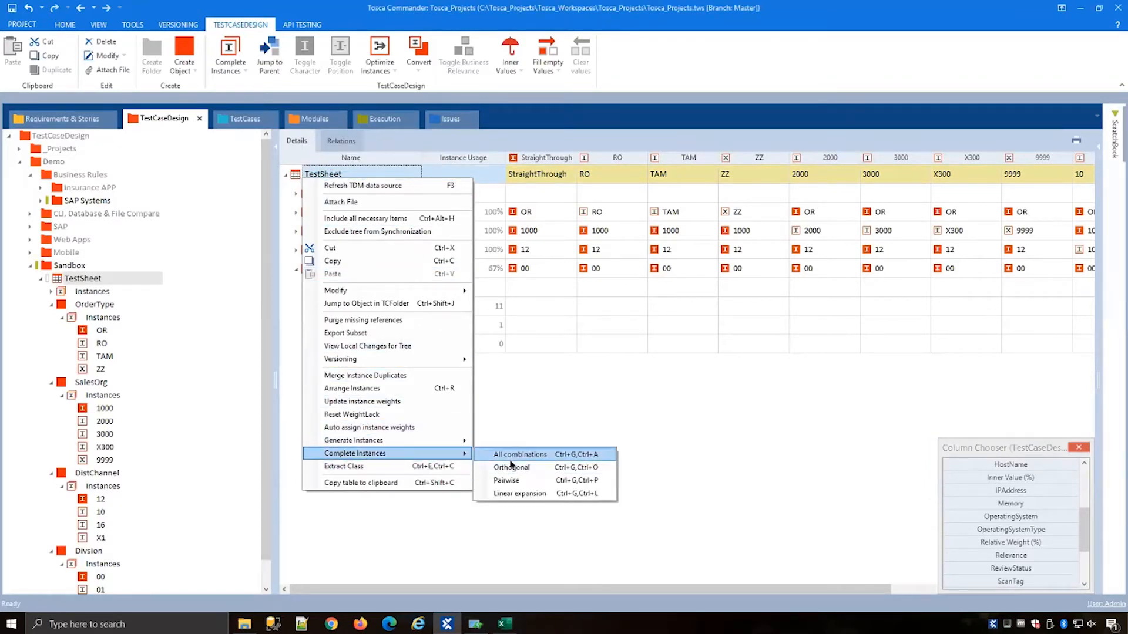
left_click(519, 494)
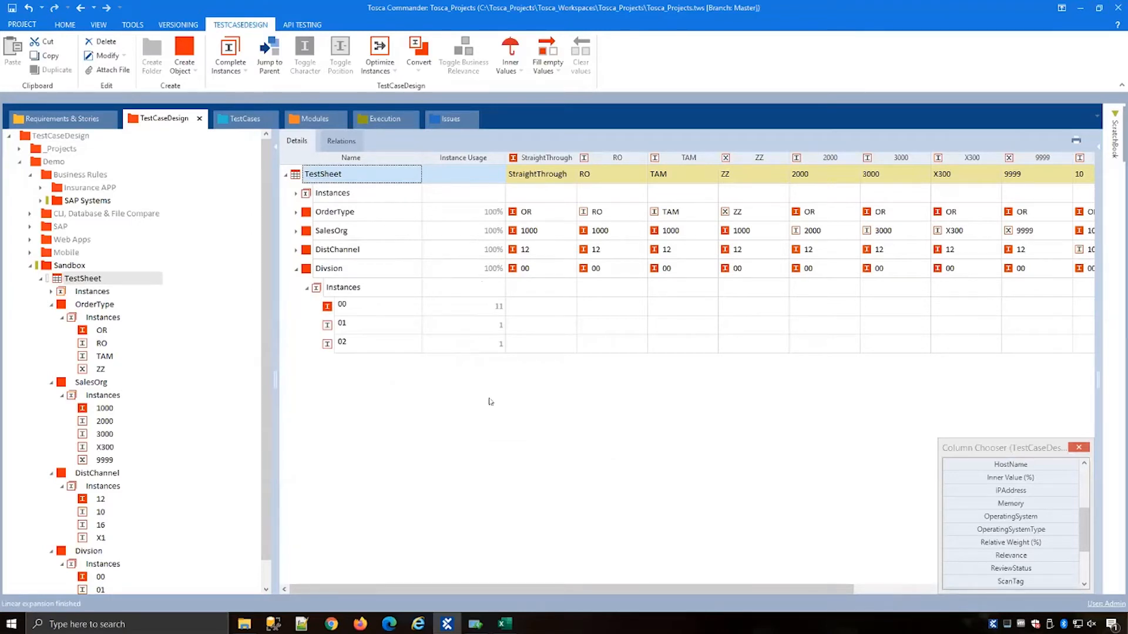
left_click_drag(523, 589, 754, 589)
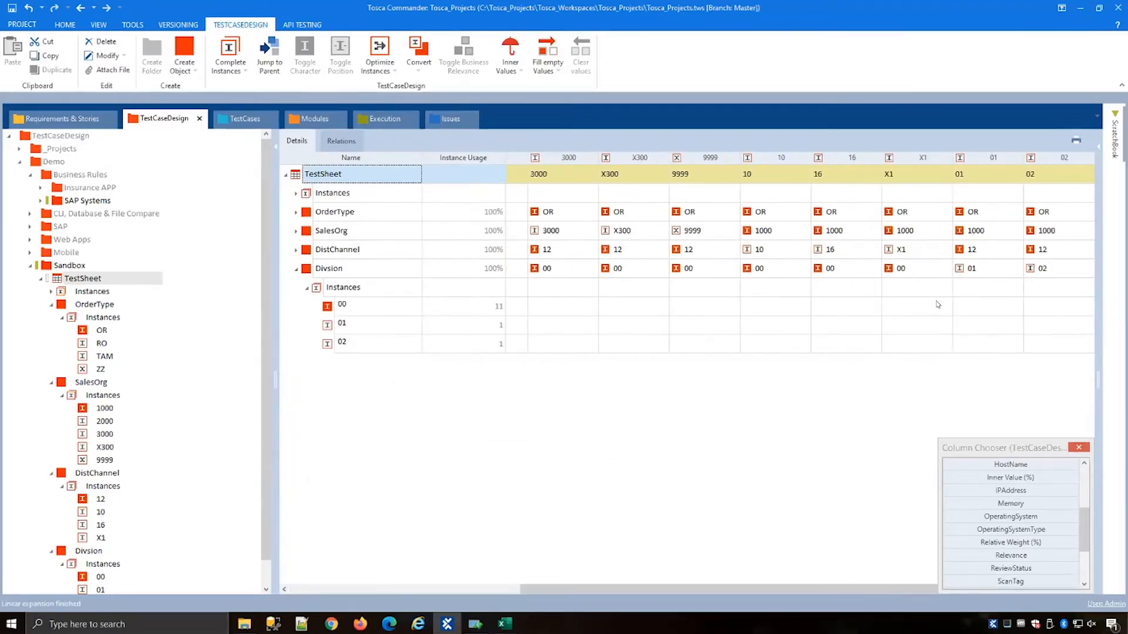
left_click(1029, 262)
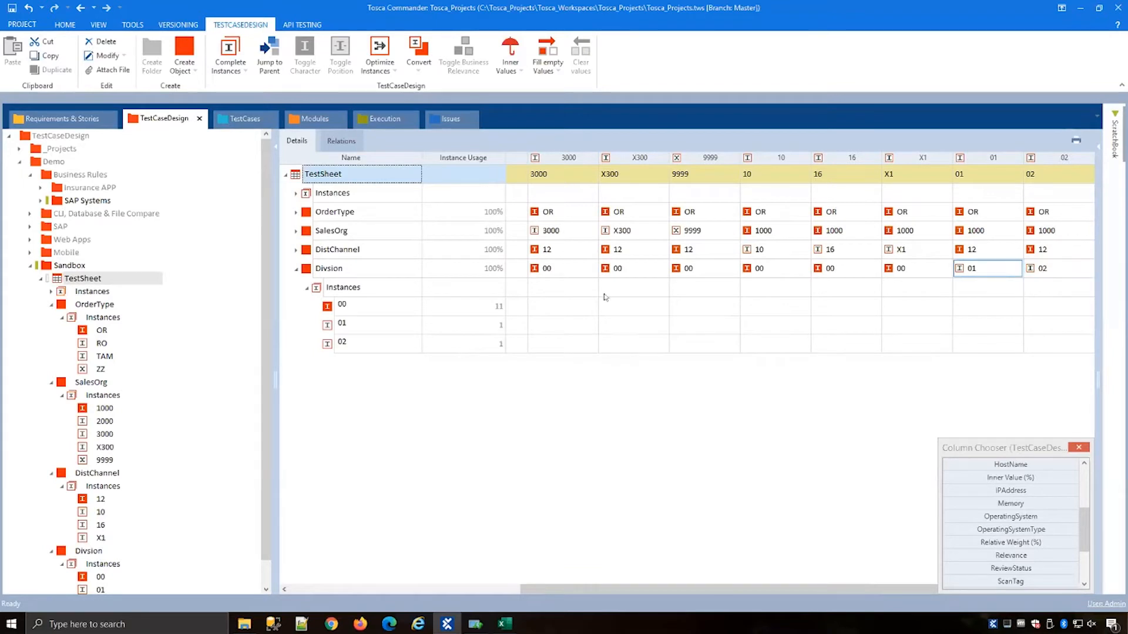
left_click(296, 268)
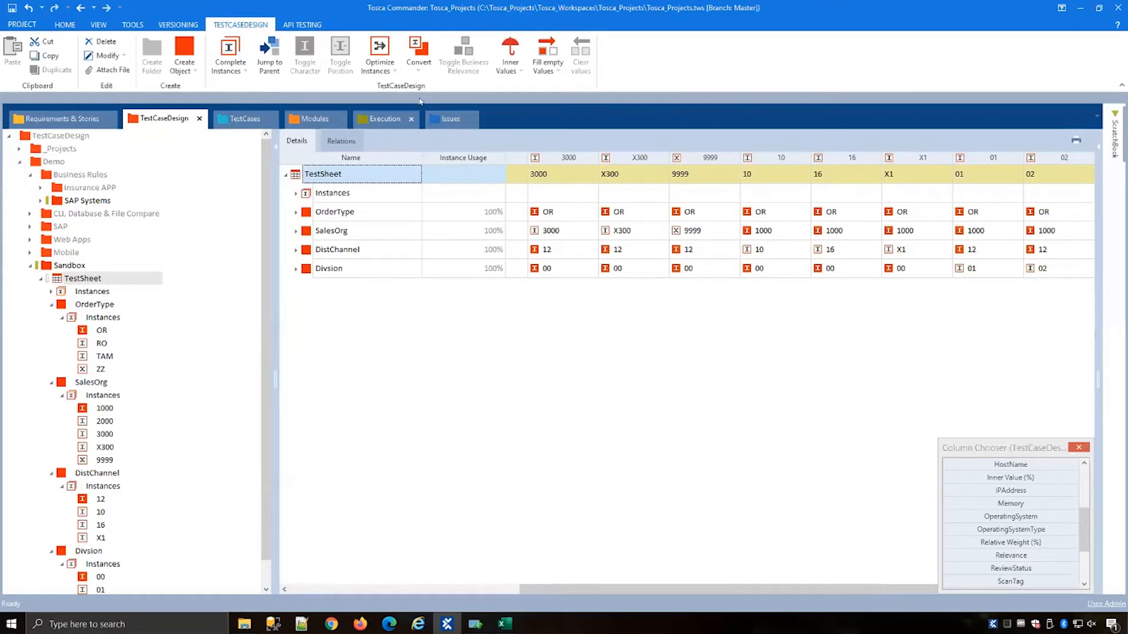
Step: Add a new attribute named Error to the TestSheet
left_click(391, 63)
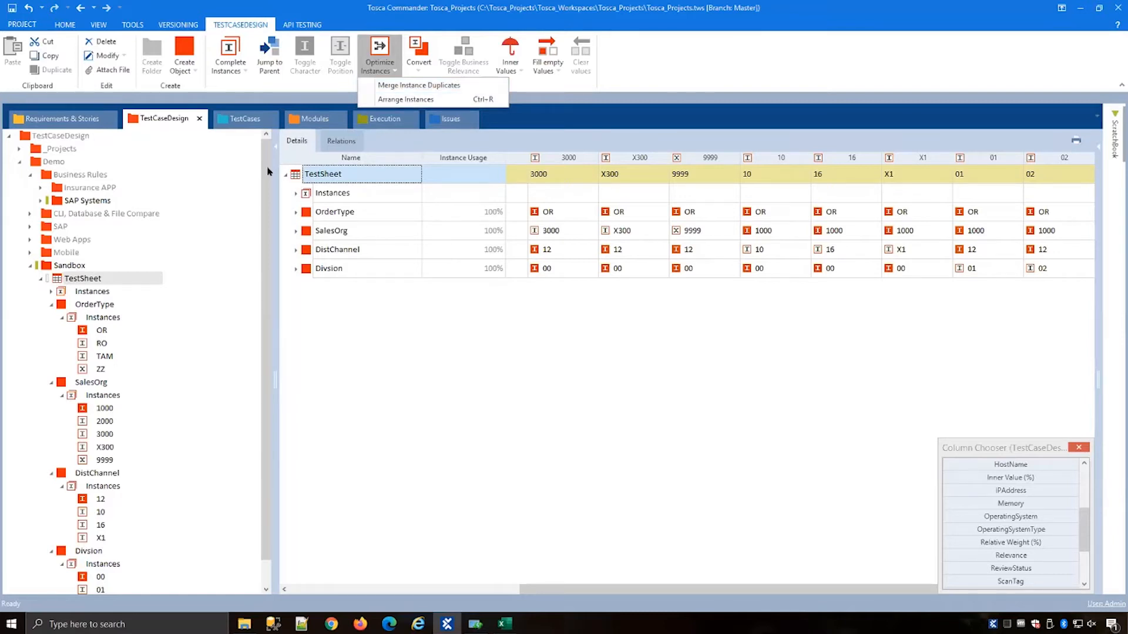
left_click(428, 247)
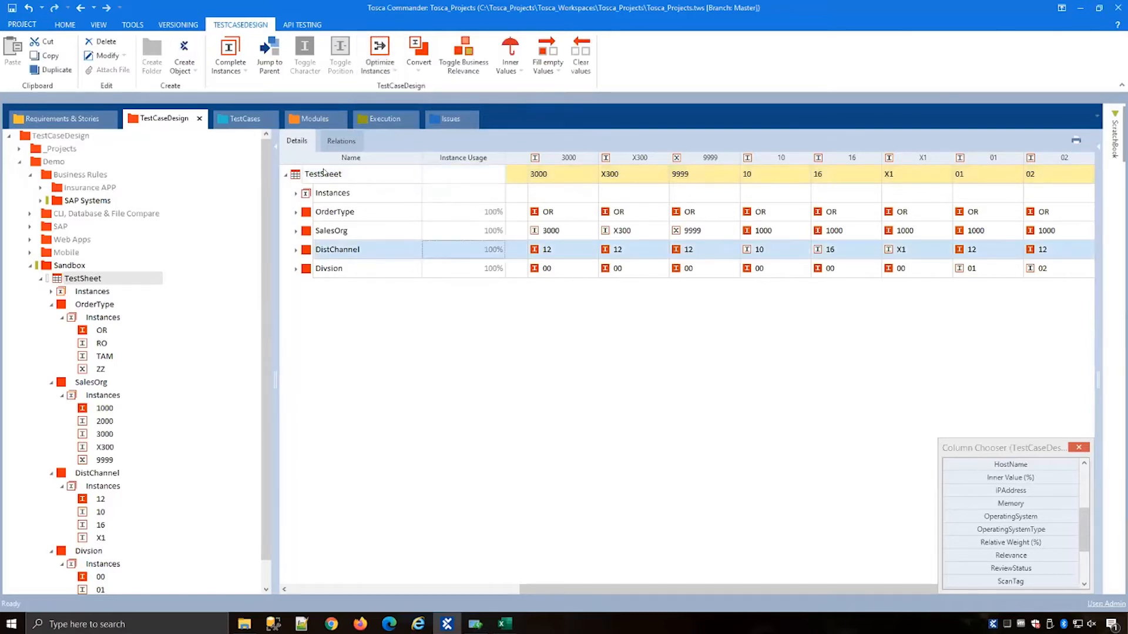
right_click(341, 177)
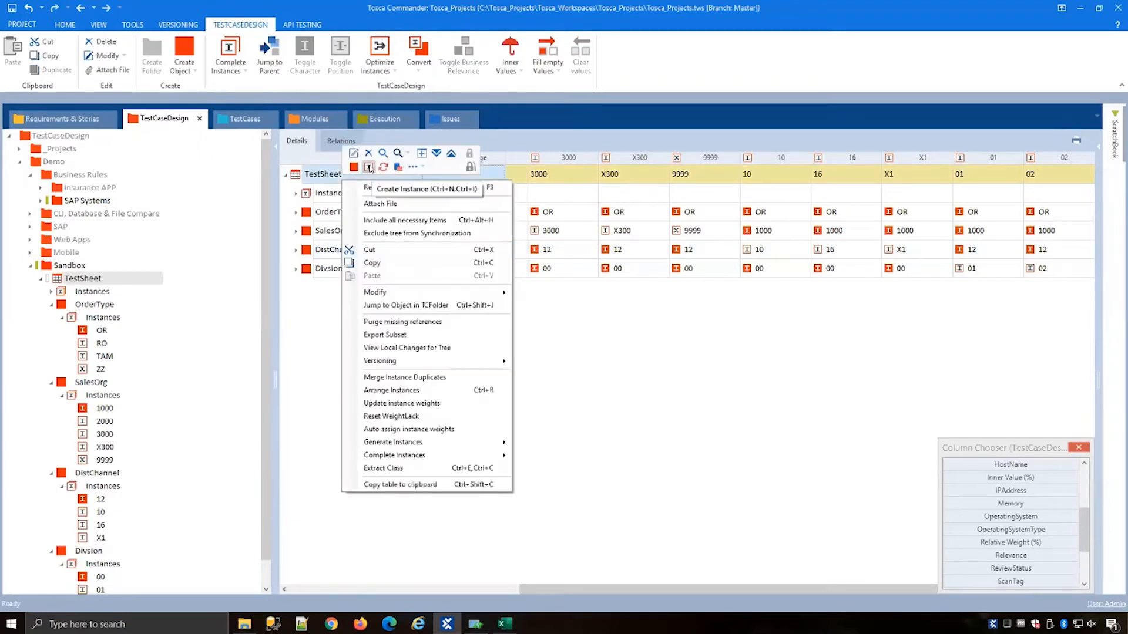
left_click(368, 168)
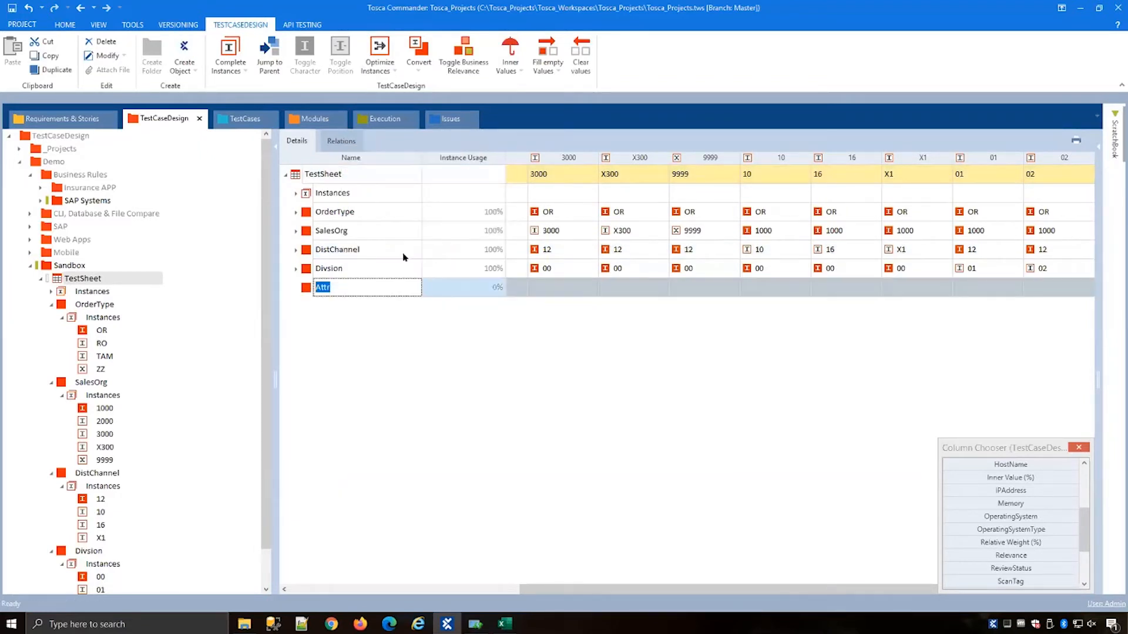
type("Error")
key("Return")
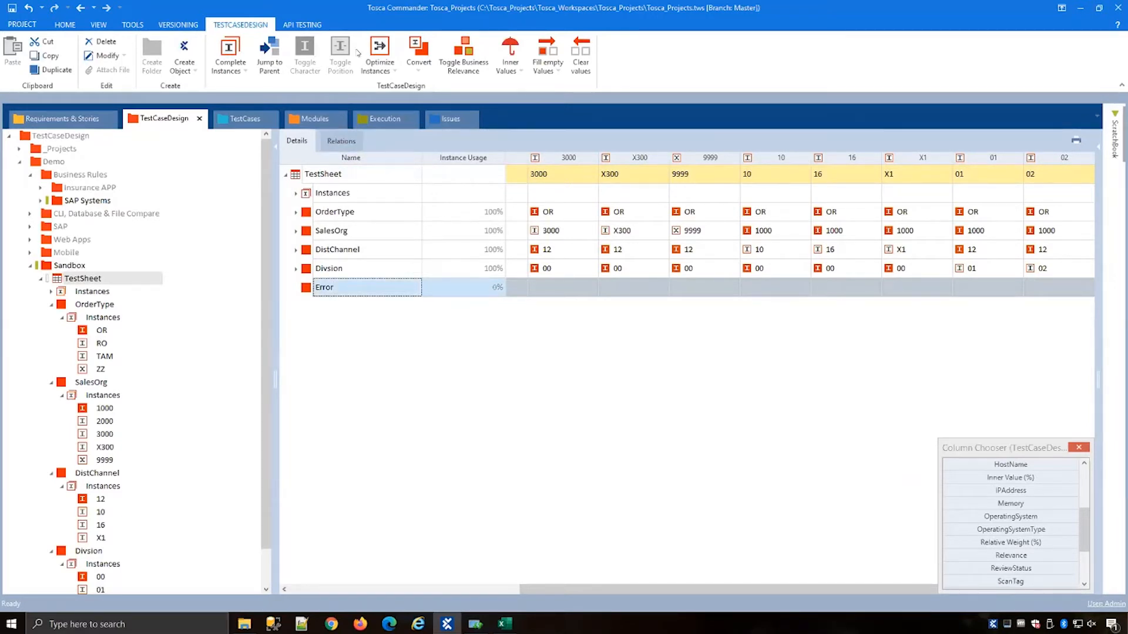
Step: Toggle business relevance on the Error attribute and add its instance "Verify error is SAP status bar"
left_click(453, 61)
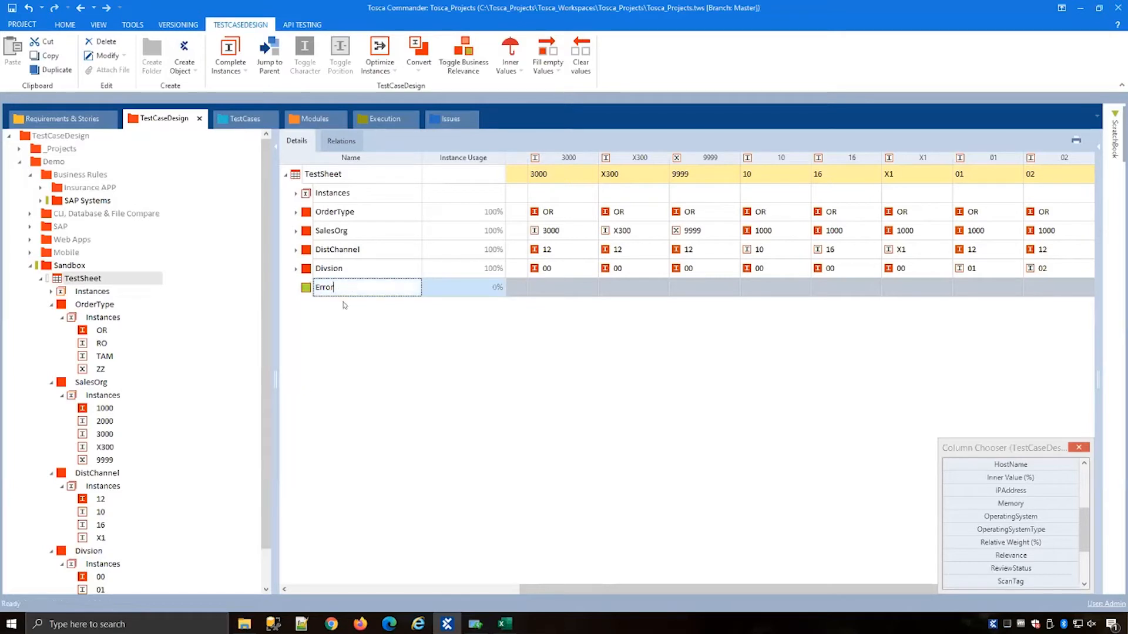
right_click(306, 291)
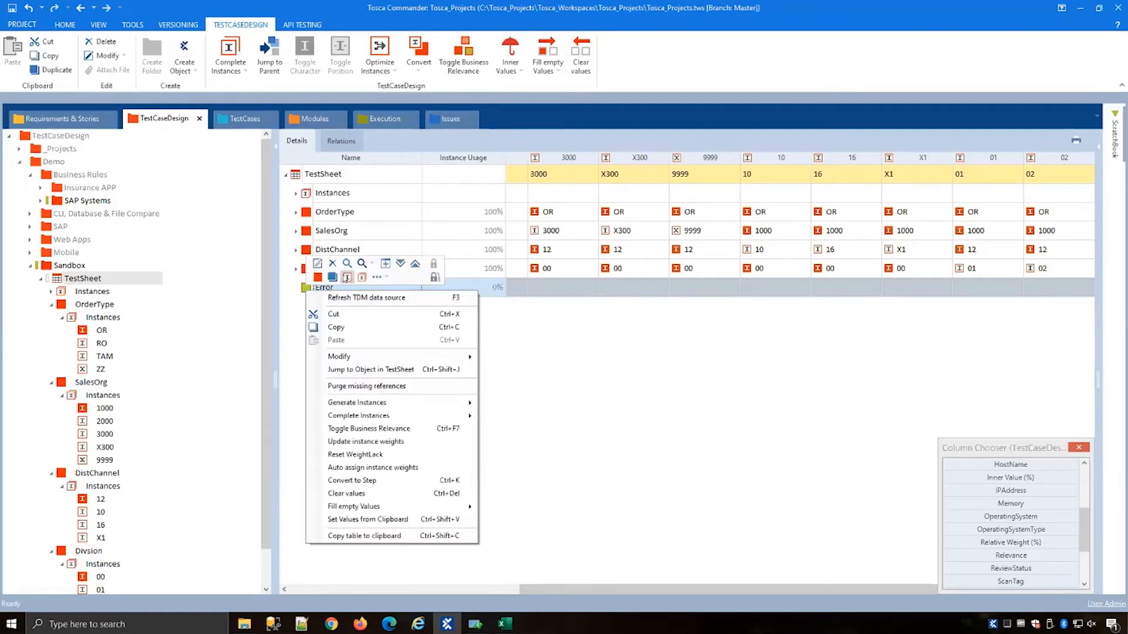
left_click(344, 276)
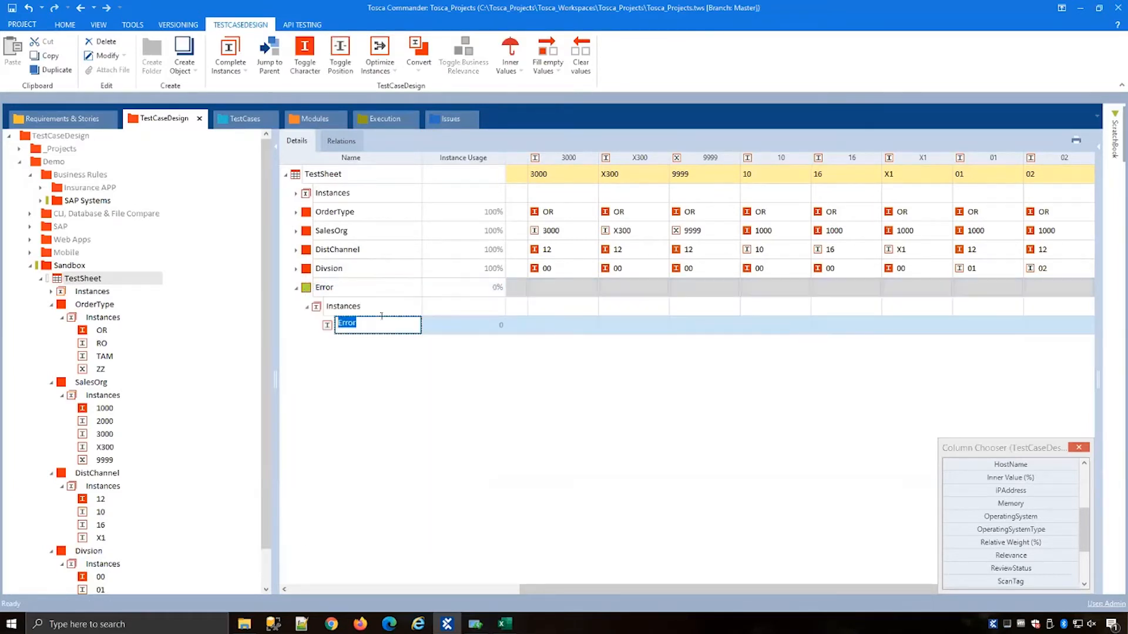
type("Verify error")
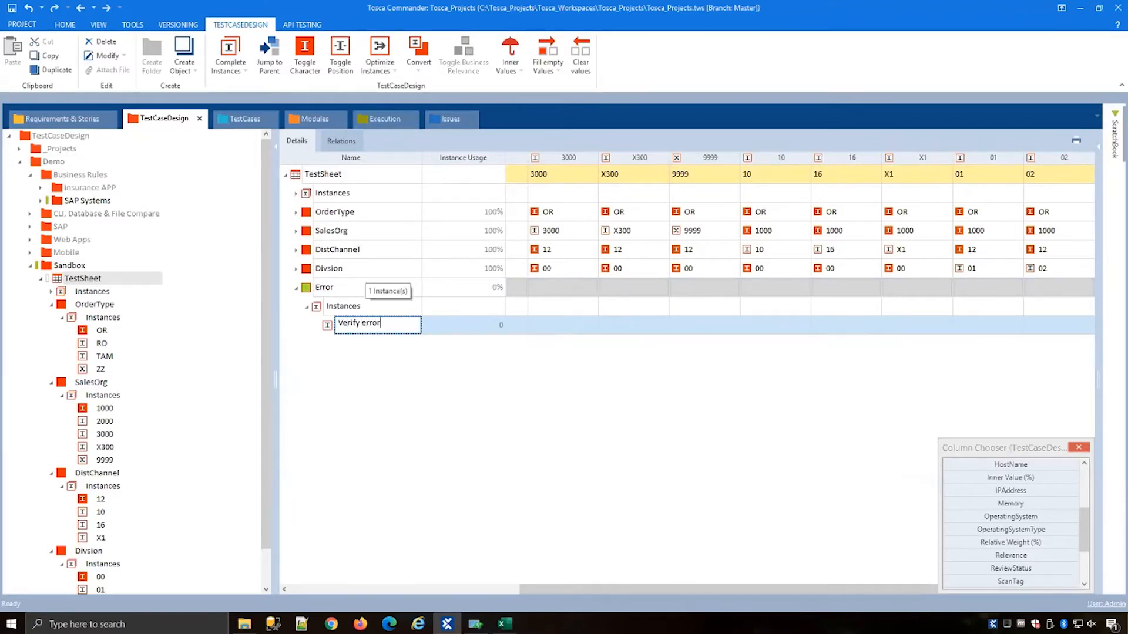
type(" is SAP status ")
type("bar")
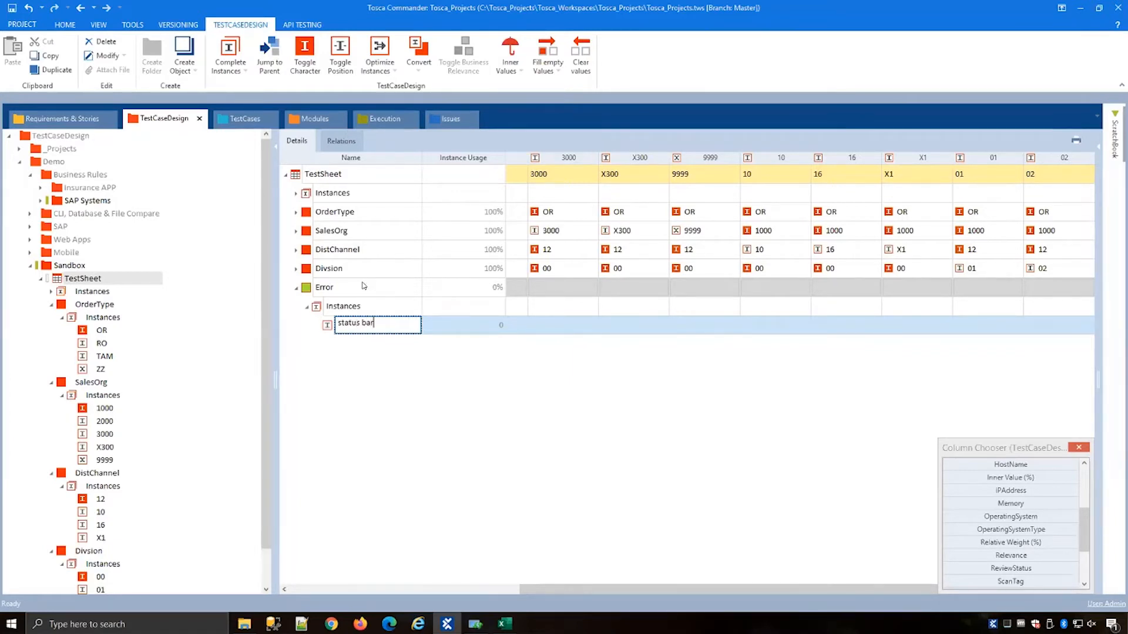
key("Return")
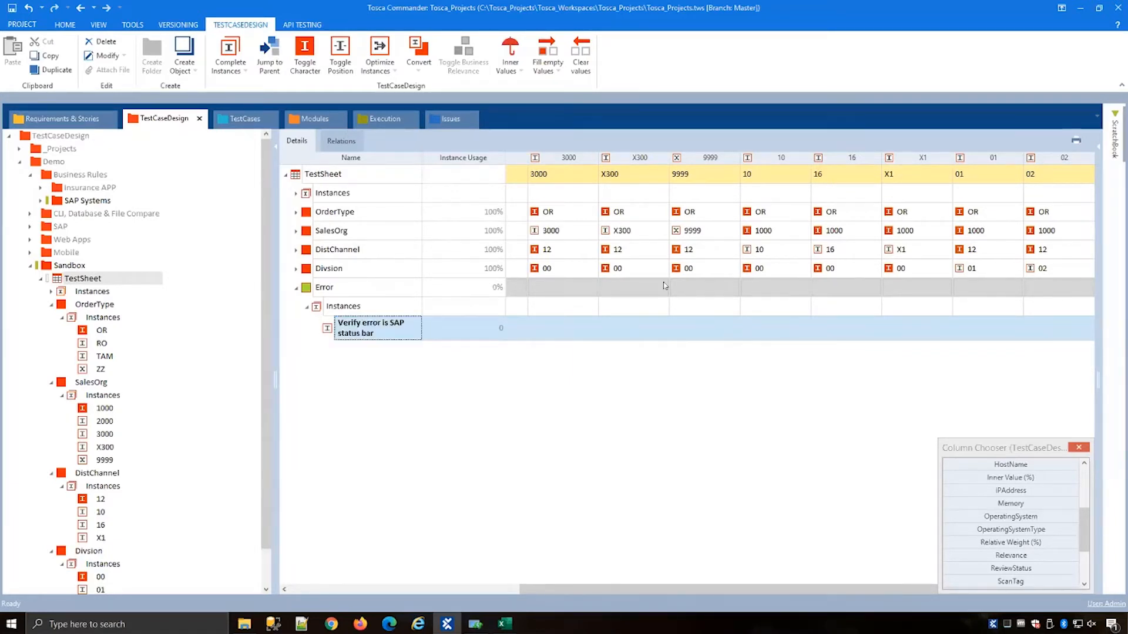
Step: Set the Error value of the 9999 test instance to "Verify error is SAP status bar"
left_click(730, 288)
left_click(735, 292)
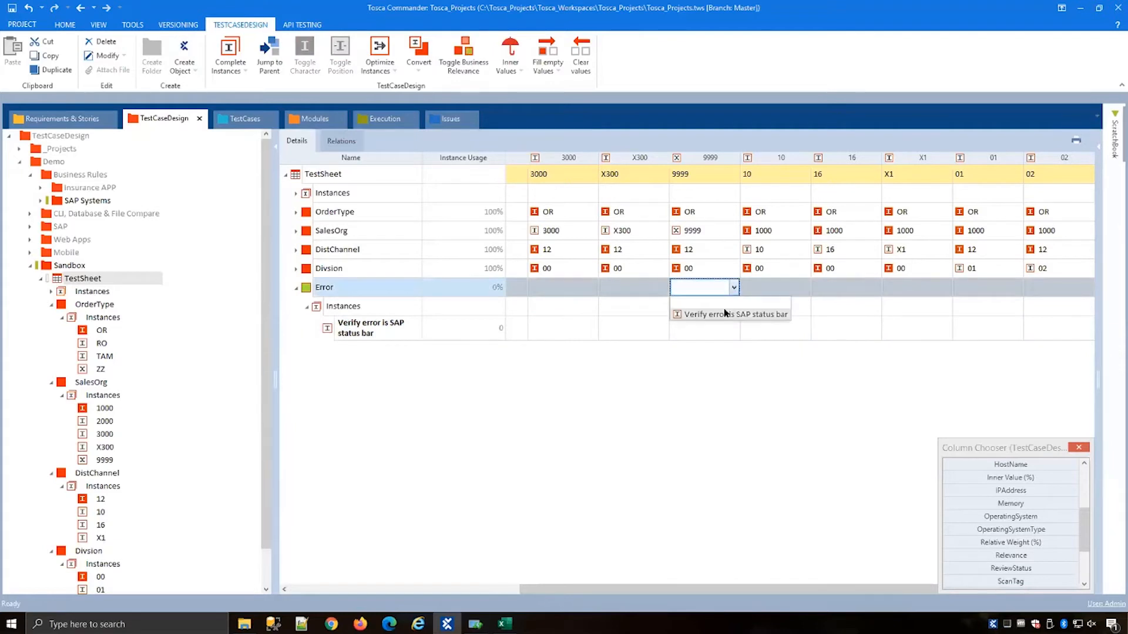
left_click(705, 312)
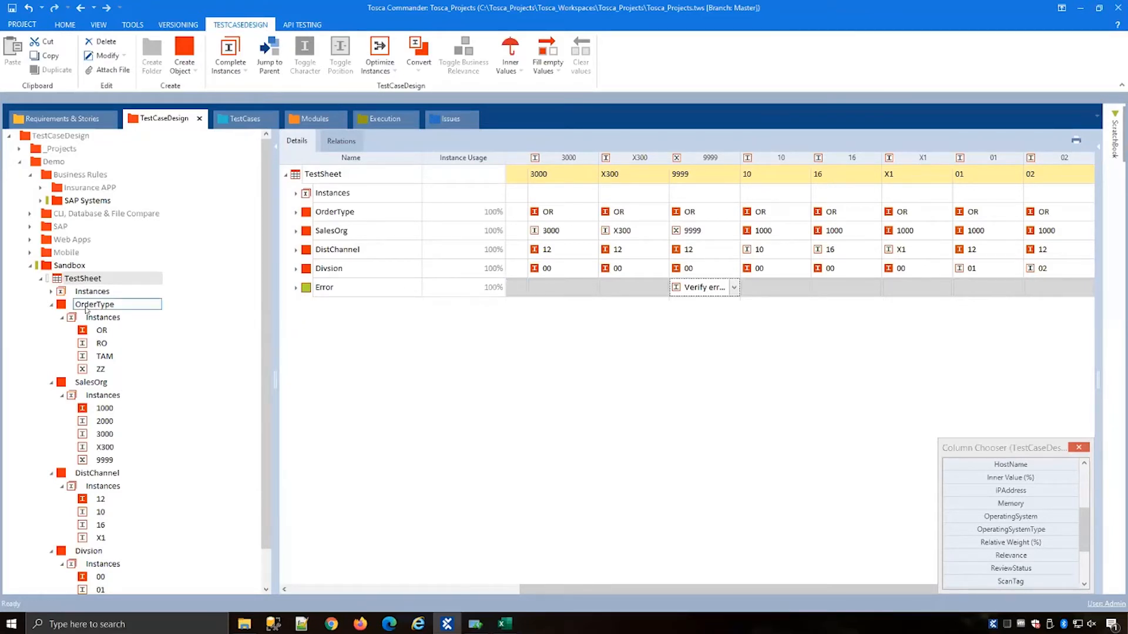
Step: Add a sub-attribute named Error under the SalesOrg attribute of the TestSheet
left_click(51, 304)
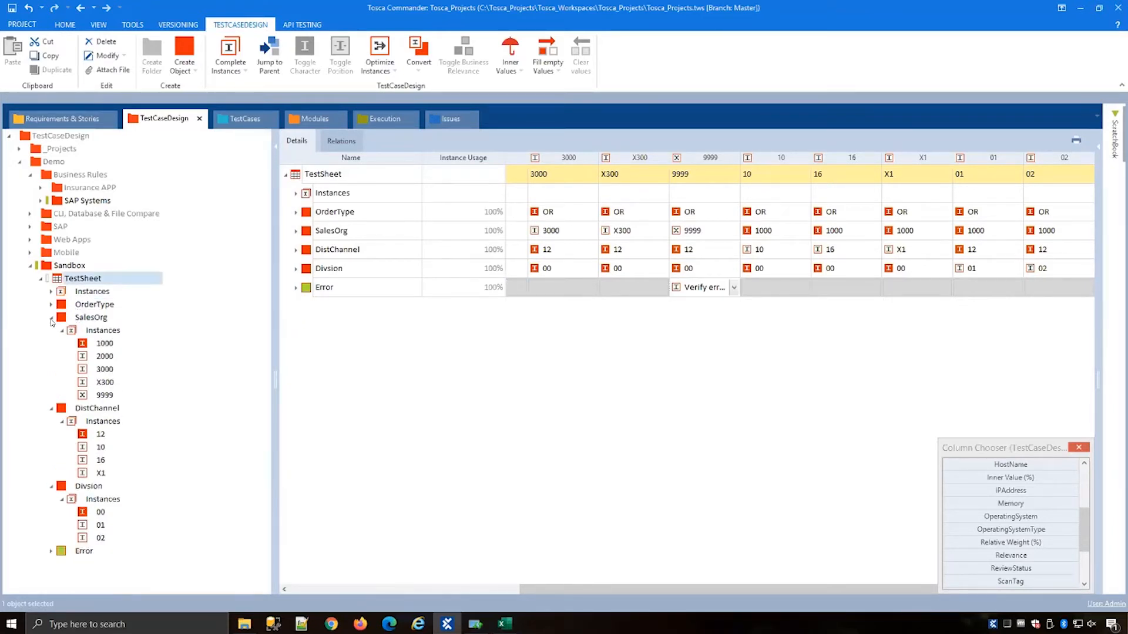
left_click(52, 317)
left_click(52, 330)
left_click(51, 343)
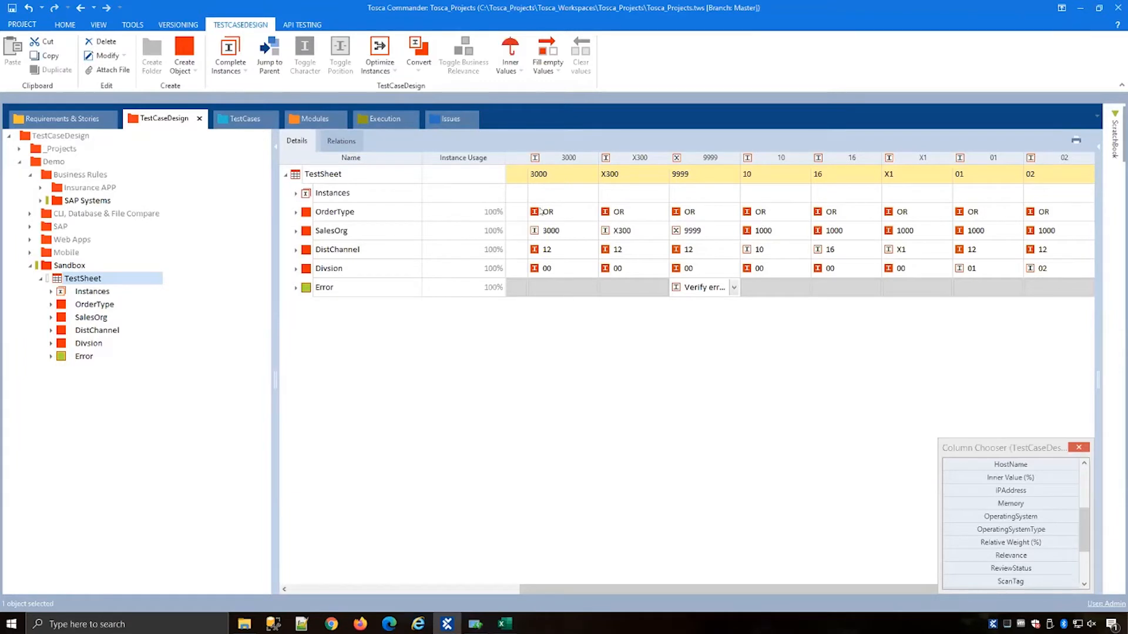
left_click(563, 231)
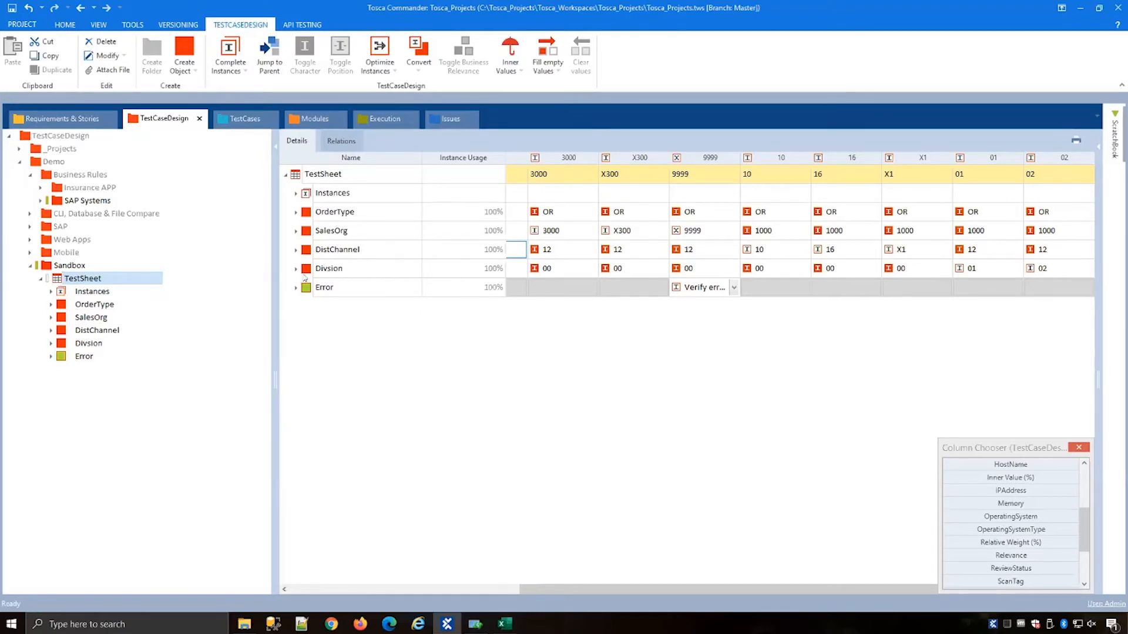
double_click(304, 231)
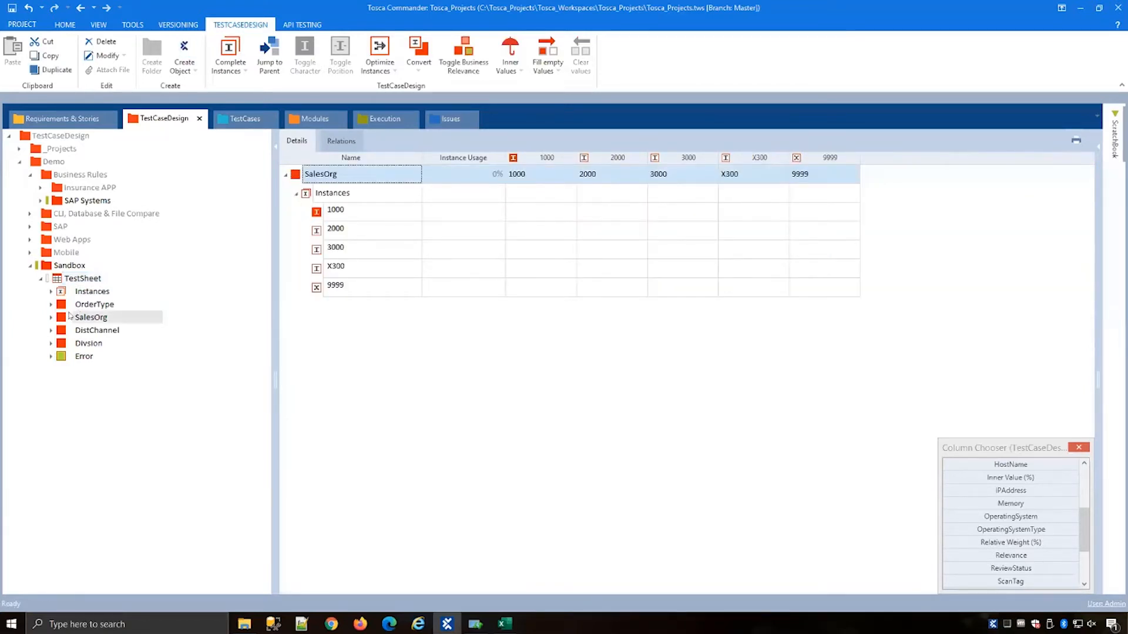
right_click(295, 175)
left_click(306, 169)
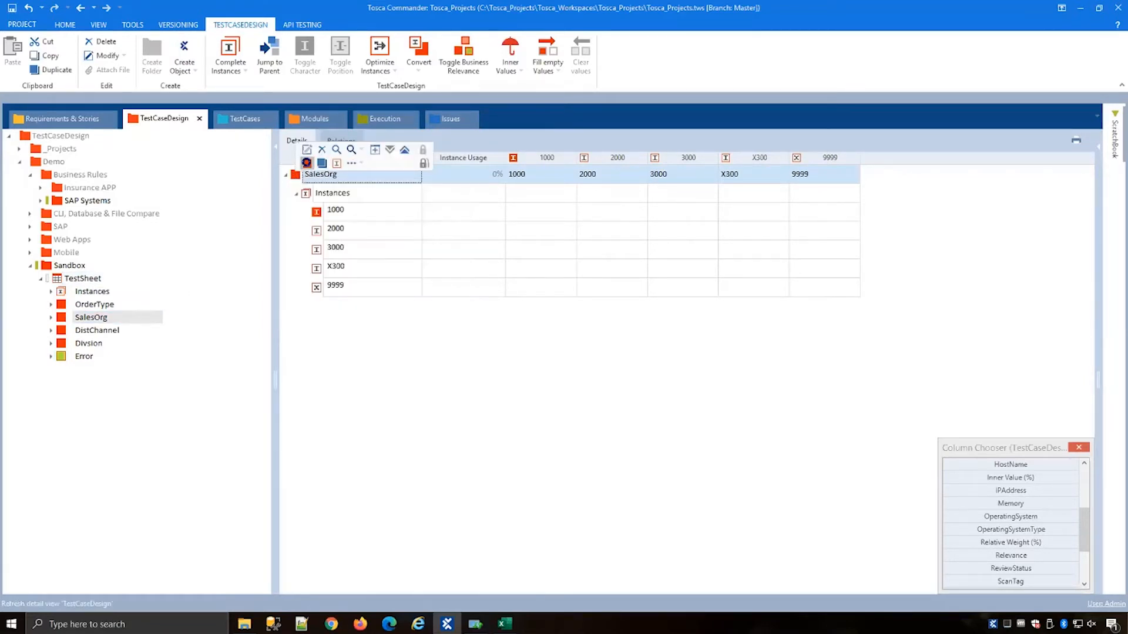
type("E")
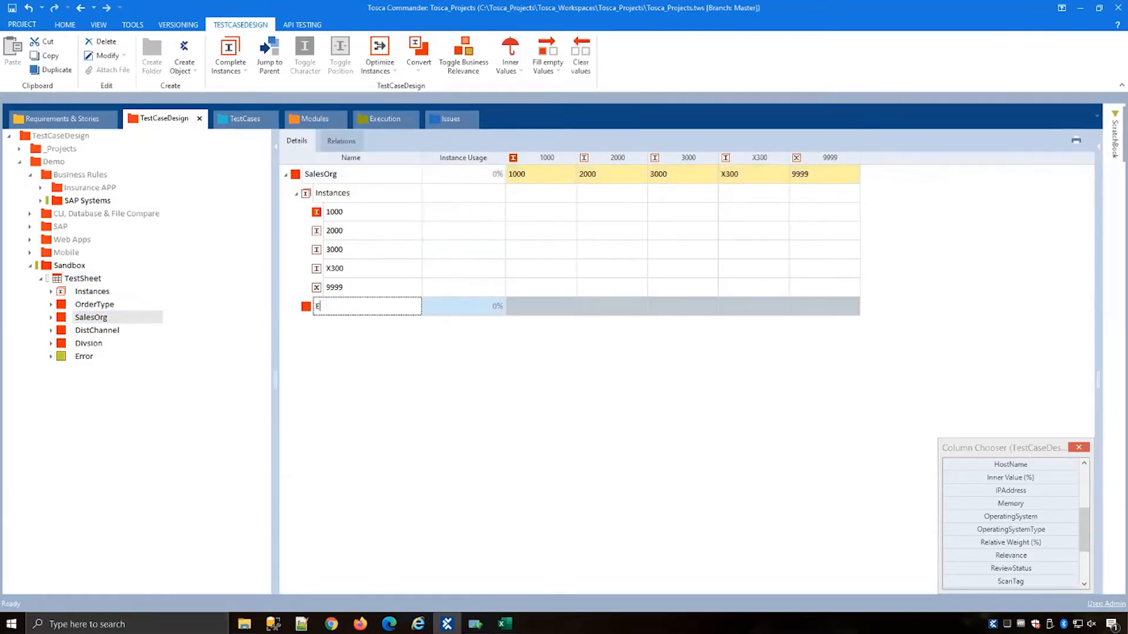
type("rror")
key("Return")
Step: Add an instance named Error1 to the SalesOrg Error sub-attribute
right_click(339, 309)
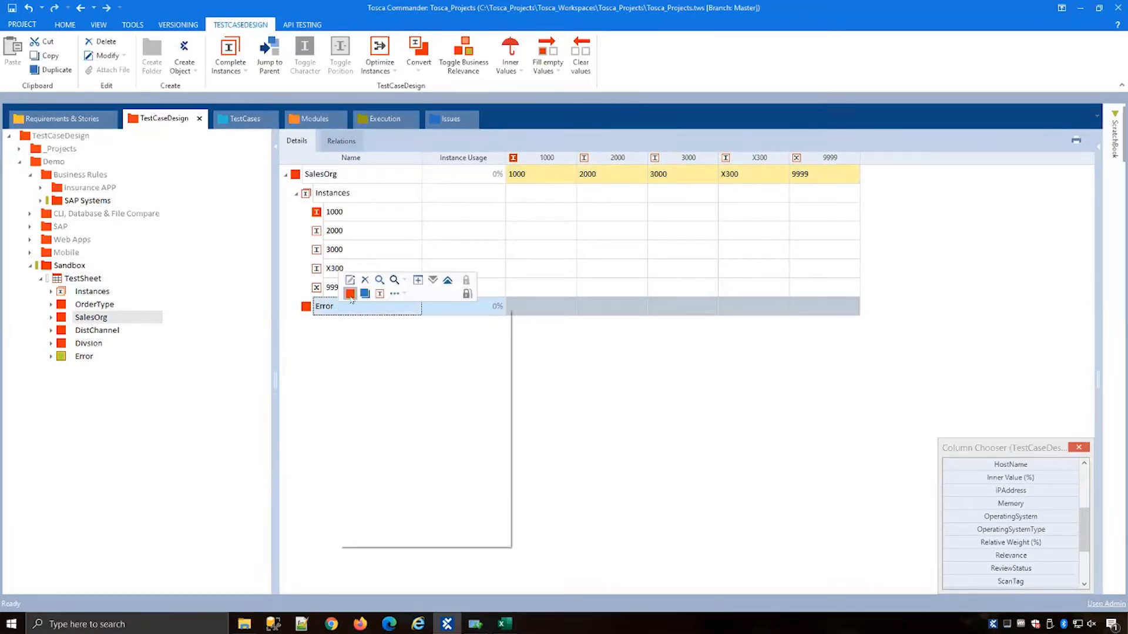
left_click(379, 293)
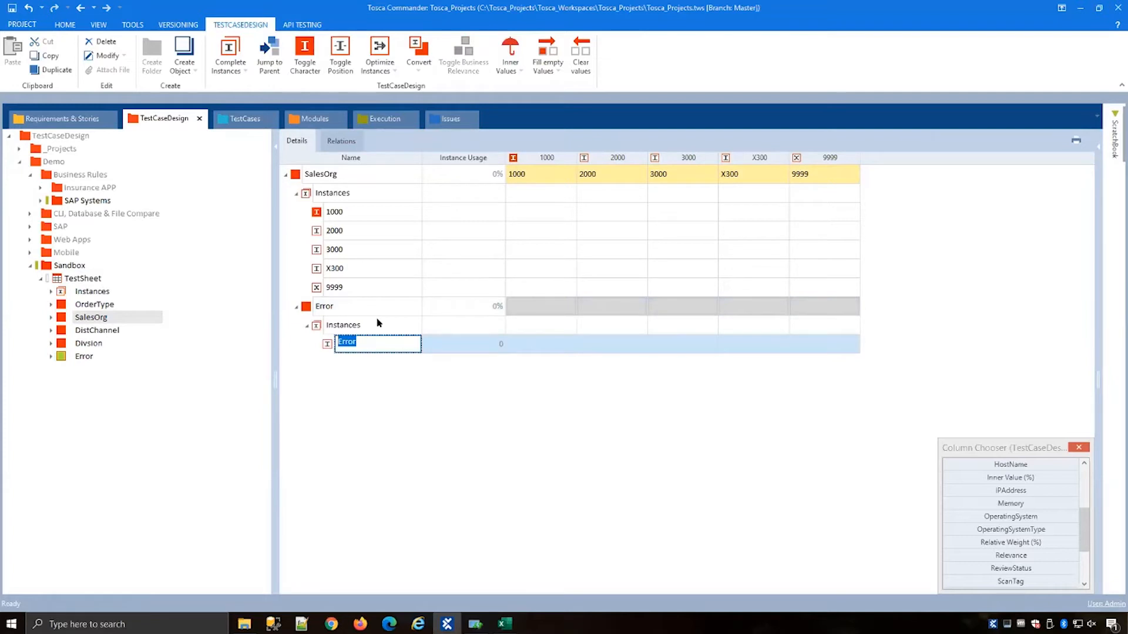
type("Error1")
key("Return")
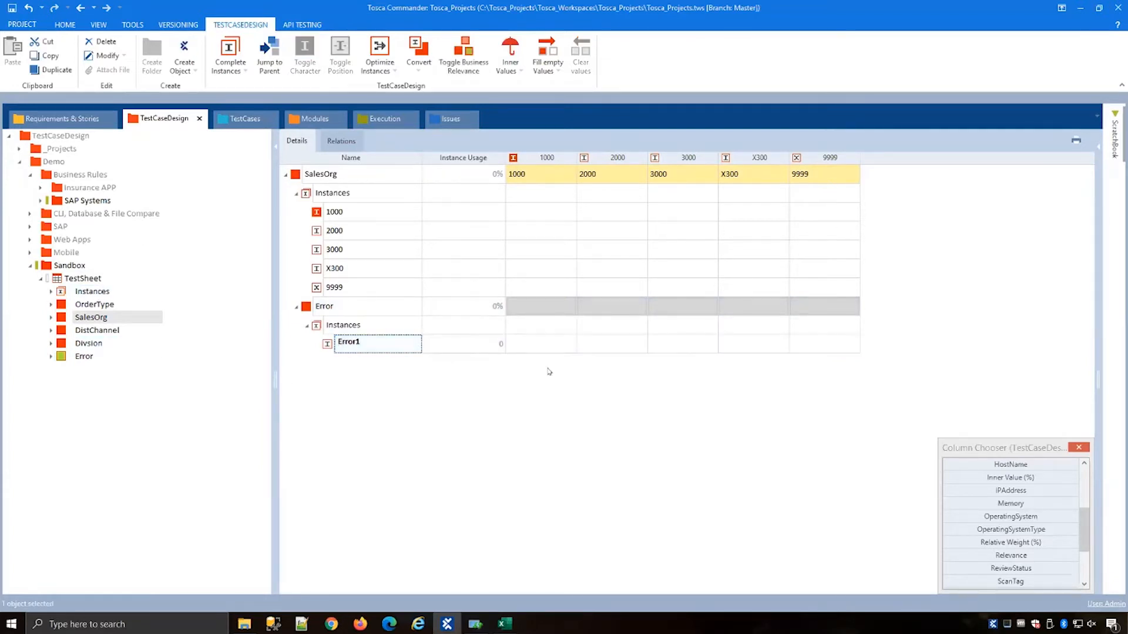
Step: Assign Error1 as the Error value of the SalesOrg instance 9999
left_click(295, 175)
left_click(78, 318)
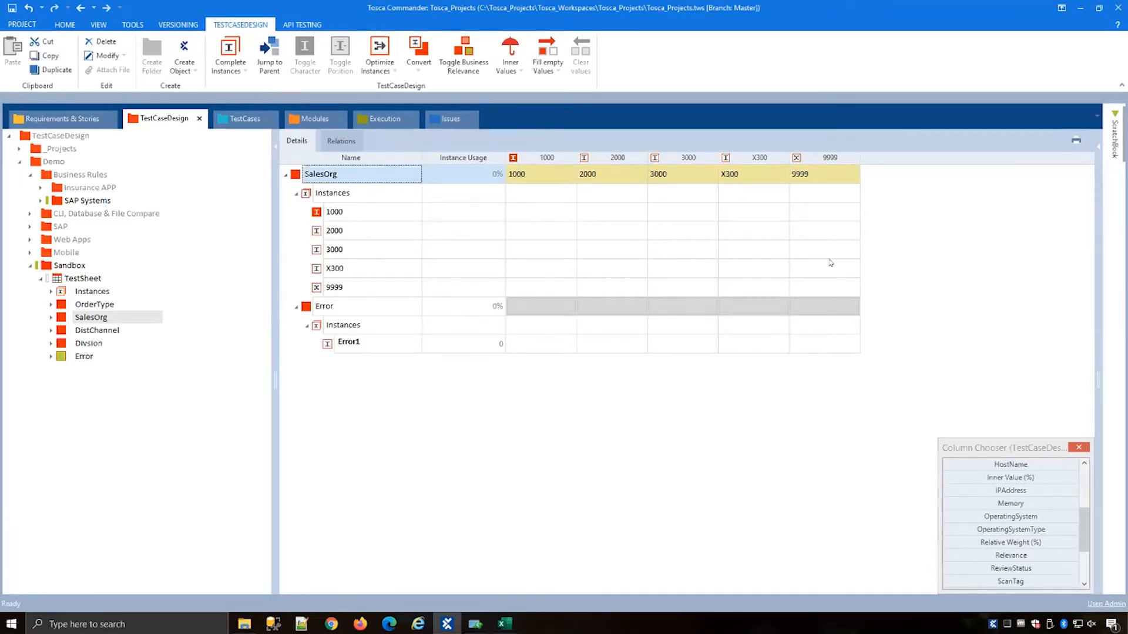
left_click(842, 308)
left_click(841, 307)
left_click(840, 330)
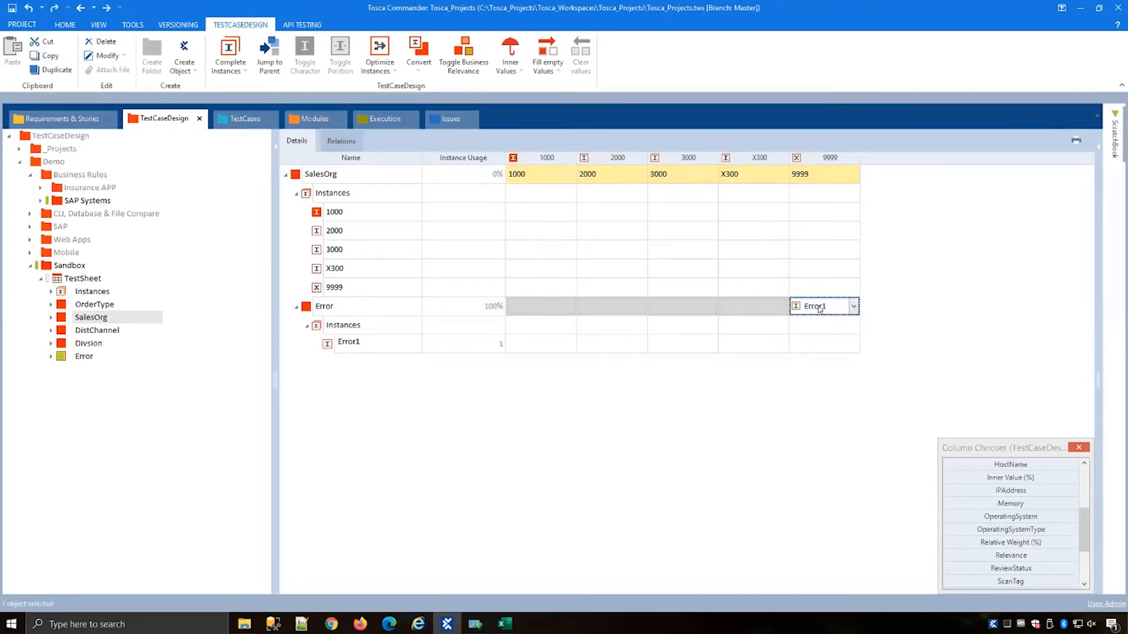
Step: In the TestSheet, set the SalesOrg value of the X300 test instance to 9999
left_click(101, 280)
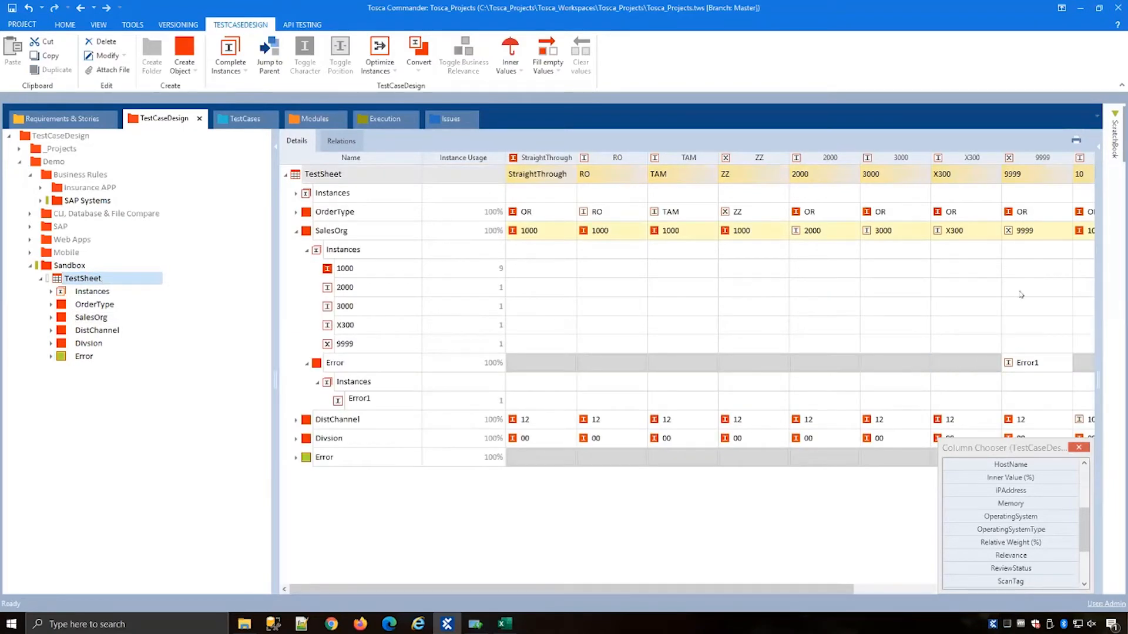
left_click(976, 231)
left_click(992, 233)
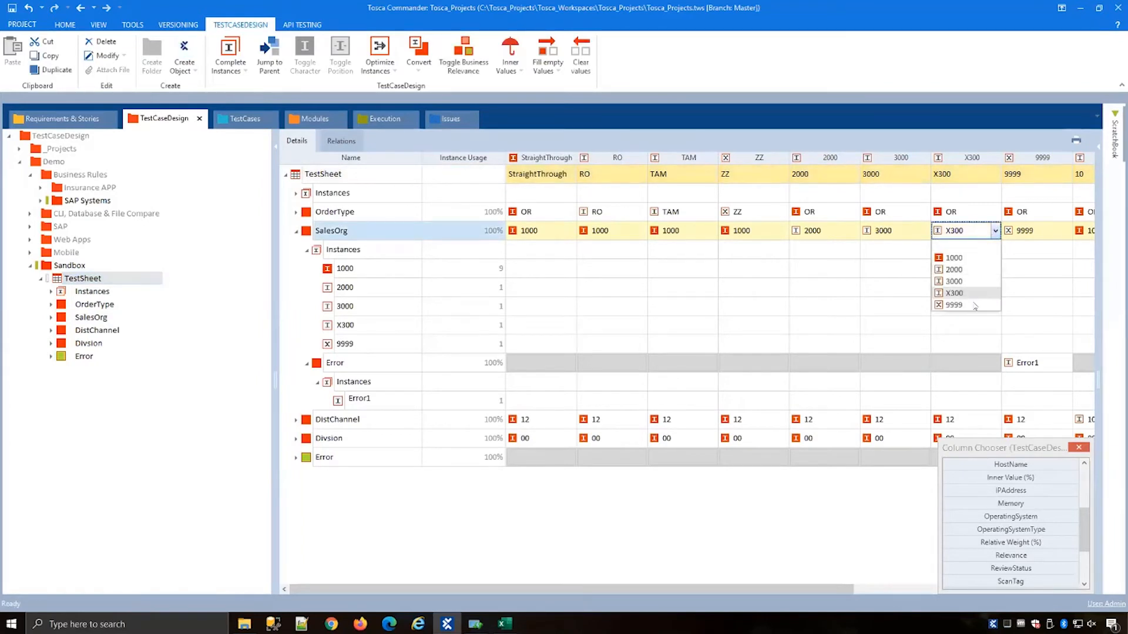
left_click(963, 305)
left_click(902, 300)
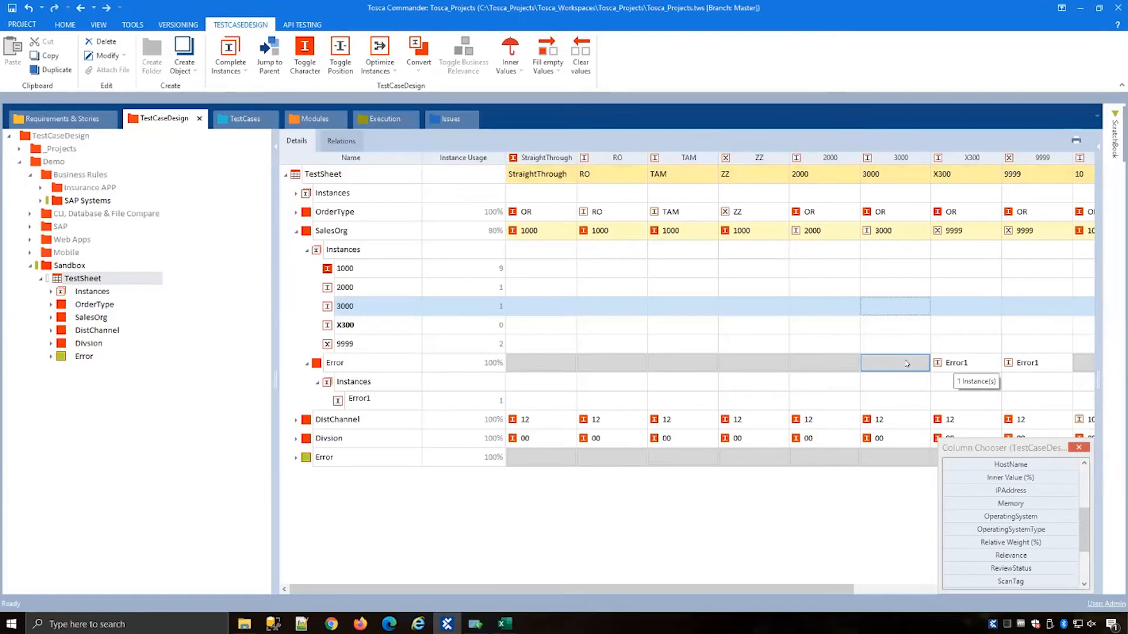
Step: Create a new TestSheet in the Sandbox folder
left_click(84, 316)
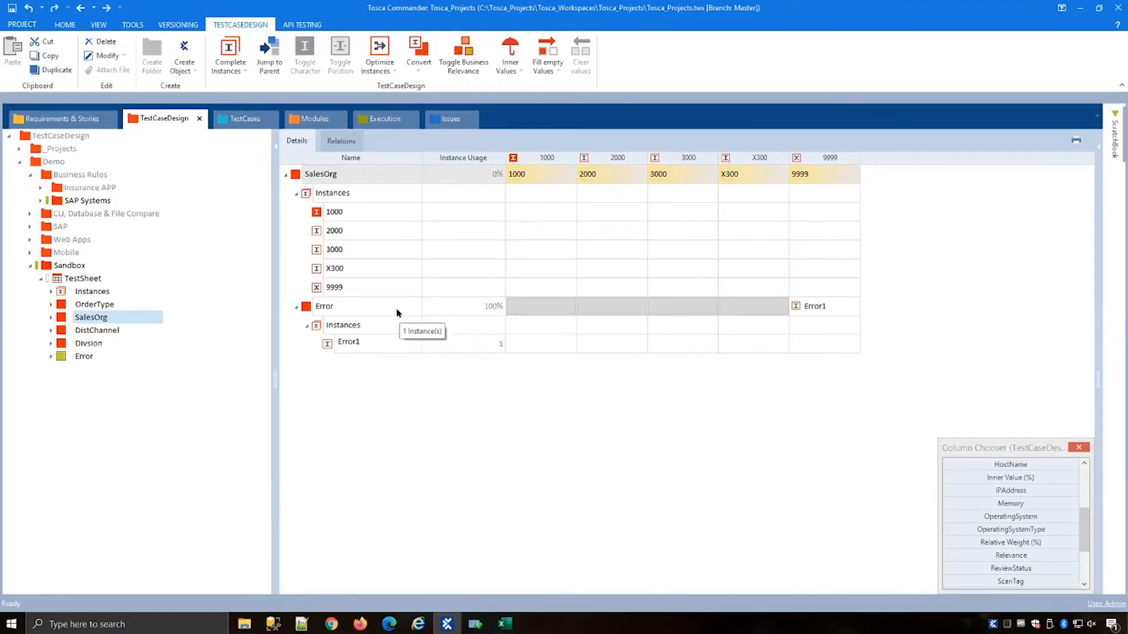
left_click(85, 278)
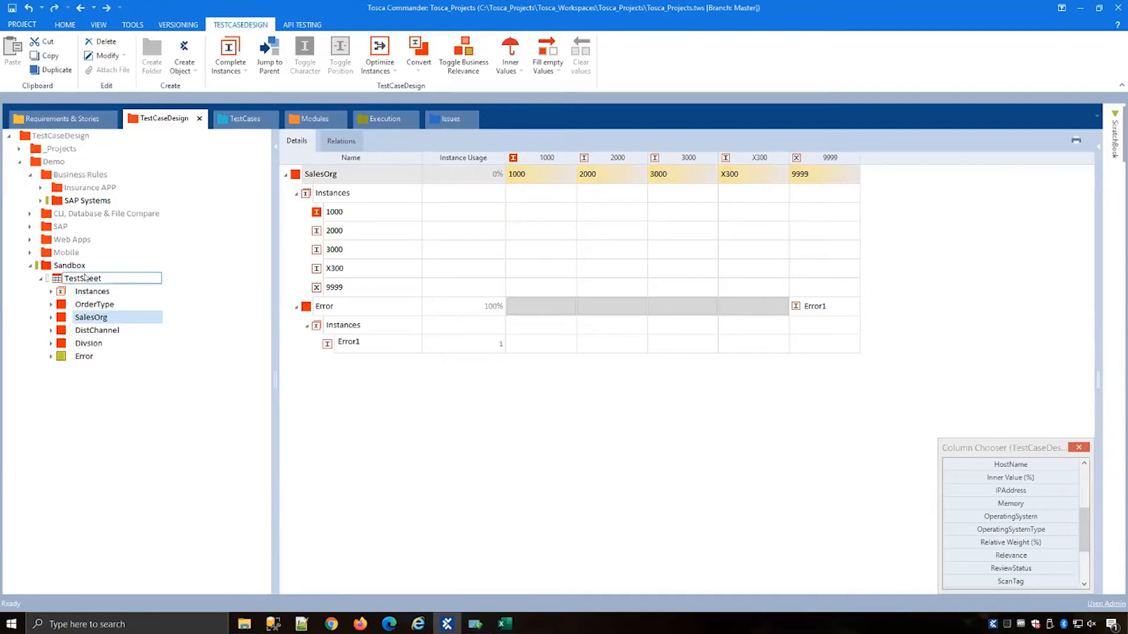
left_click(76, 266)
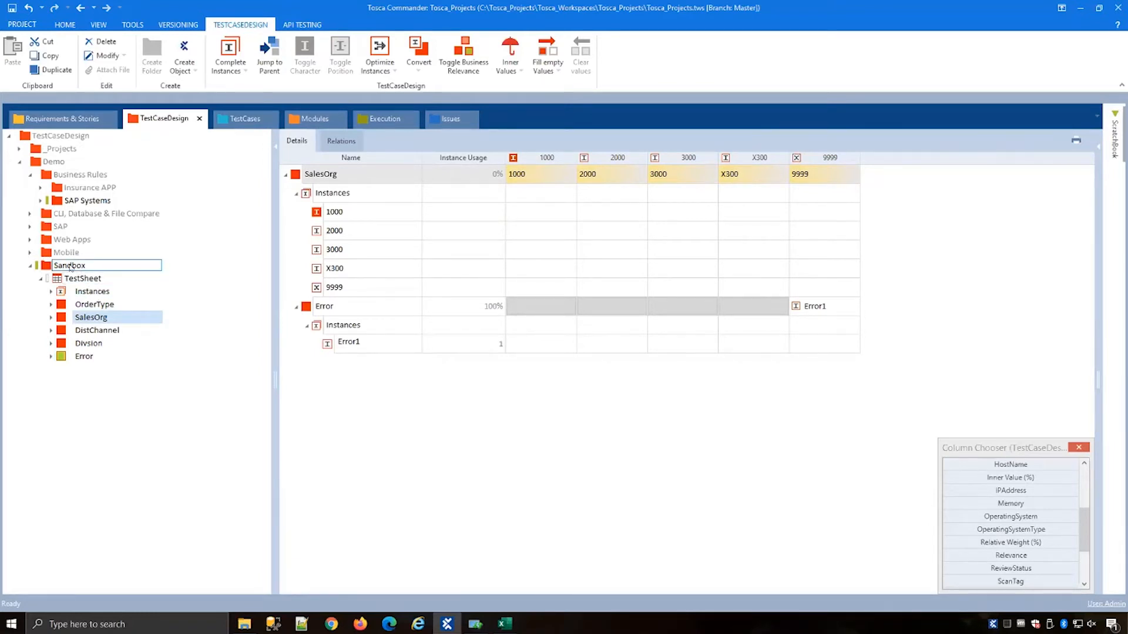
right_click(75, 267)
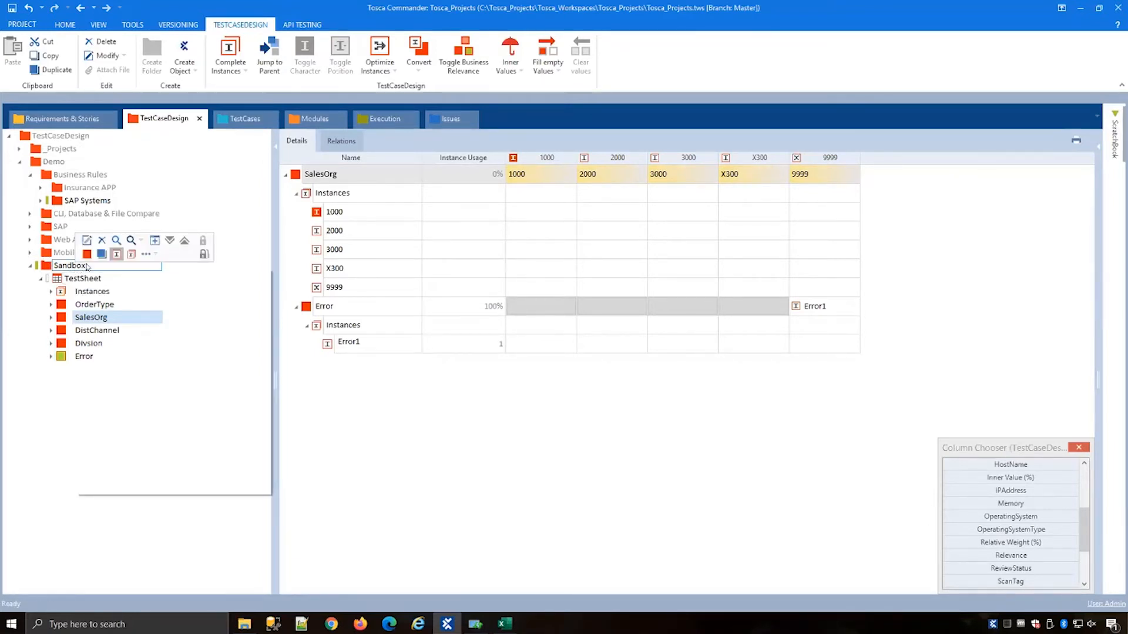
left_click(146, 253)
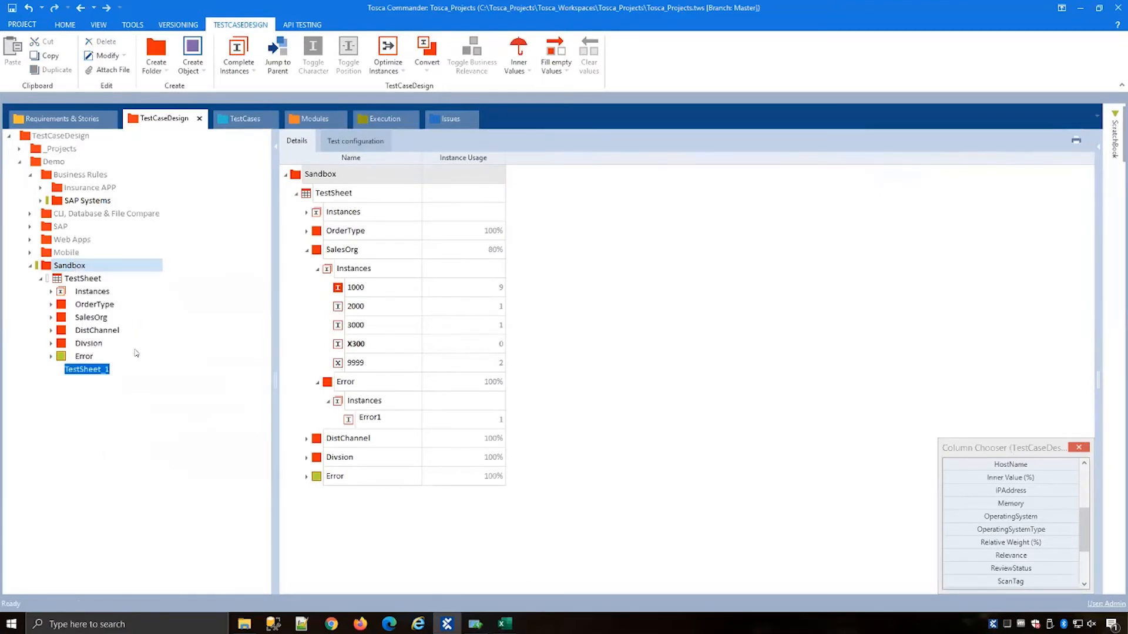
left_click(128, 369)
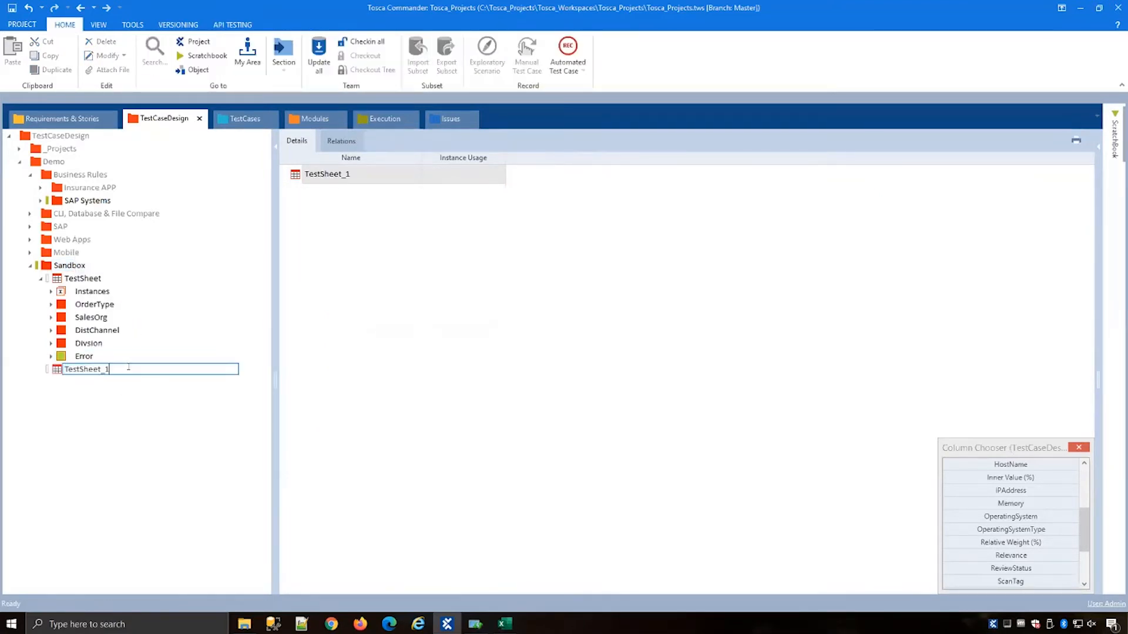
left_click(692, 338)
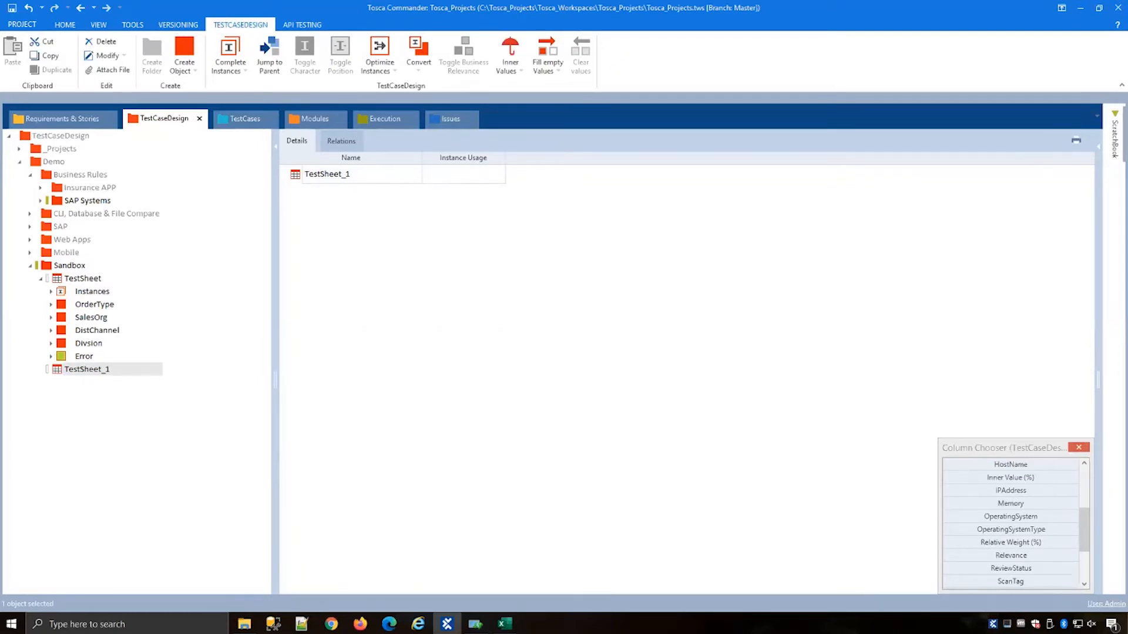
Step: Add an attribute named Sales Organization to the new TestSheet_1
left_click(68, 369)
right_click(85, 370)
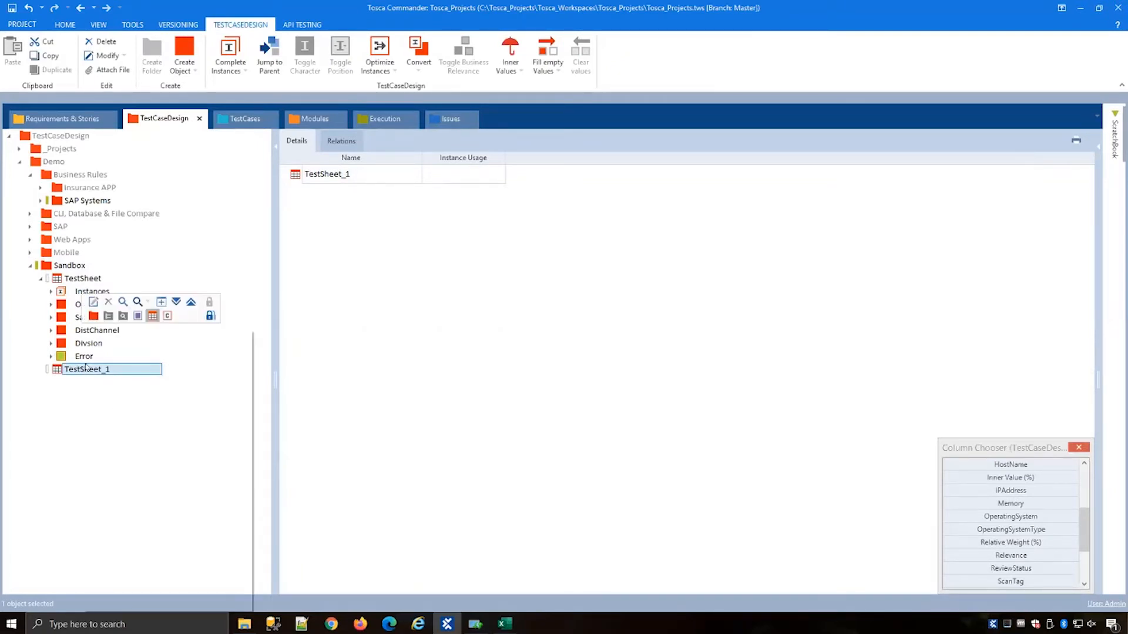
left_click(93, 317)
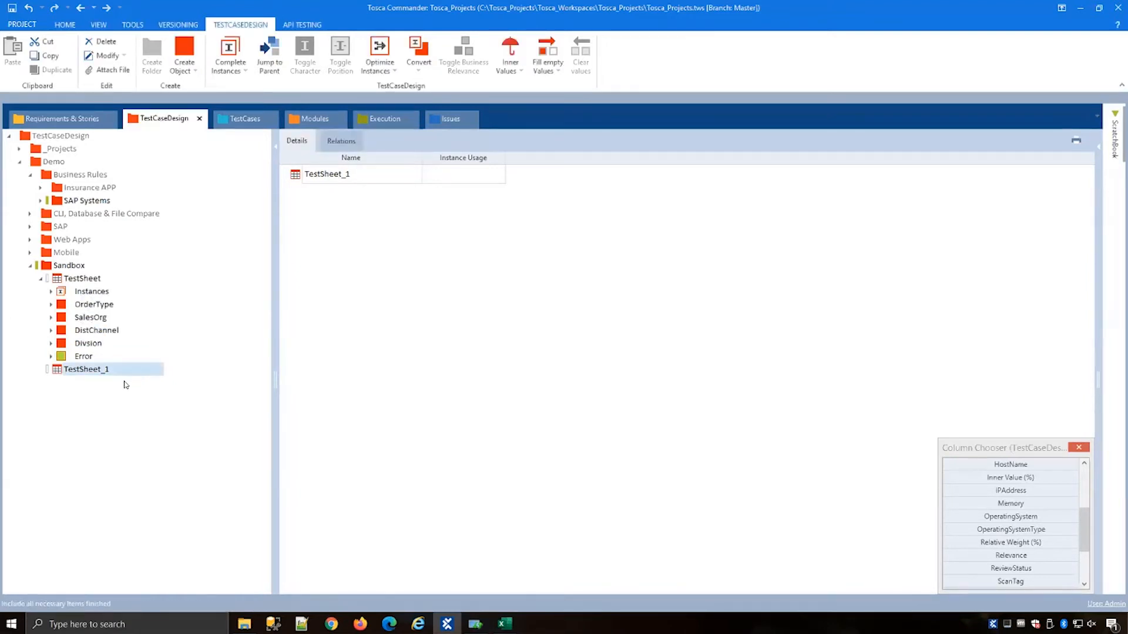
right_click(69, 369)
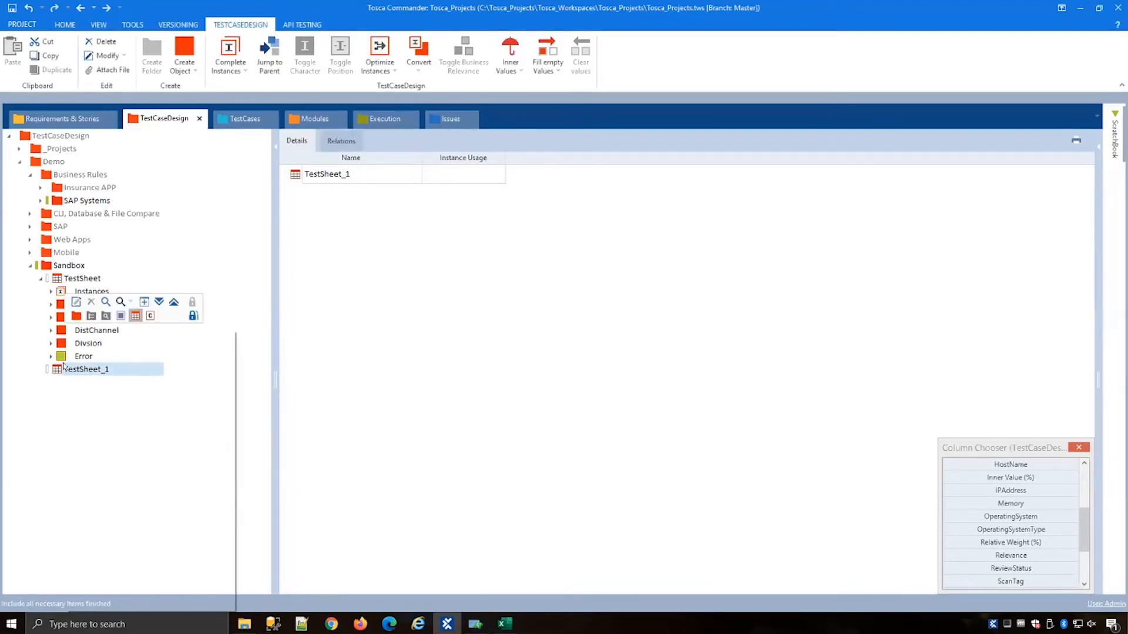
left_click(76, 316)
type("Sales Organization")
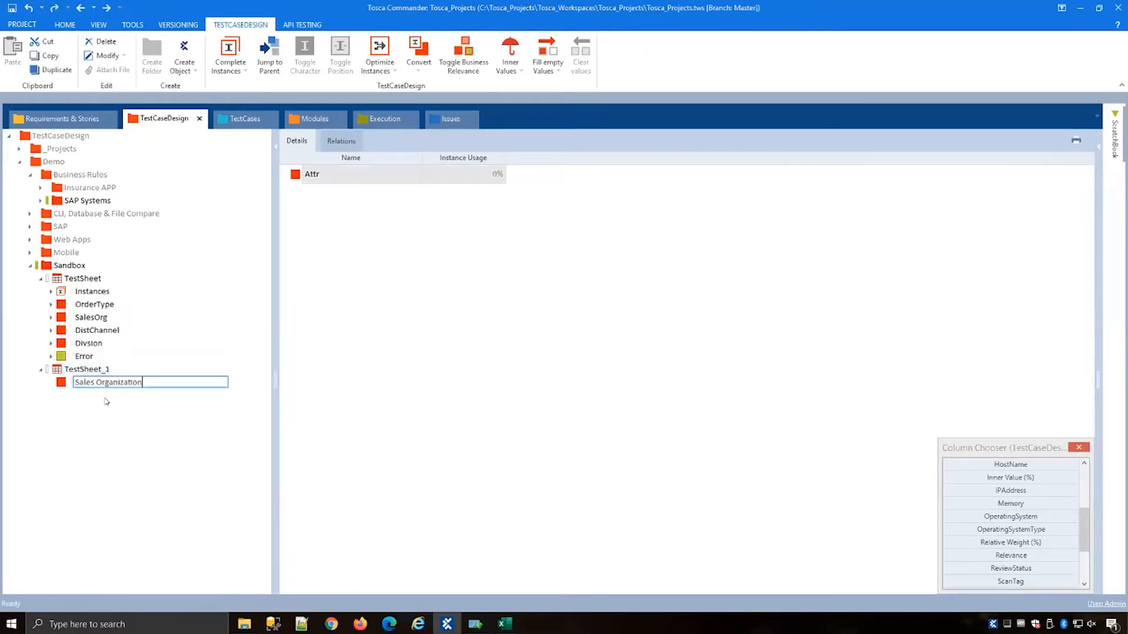
key("Return")
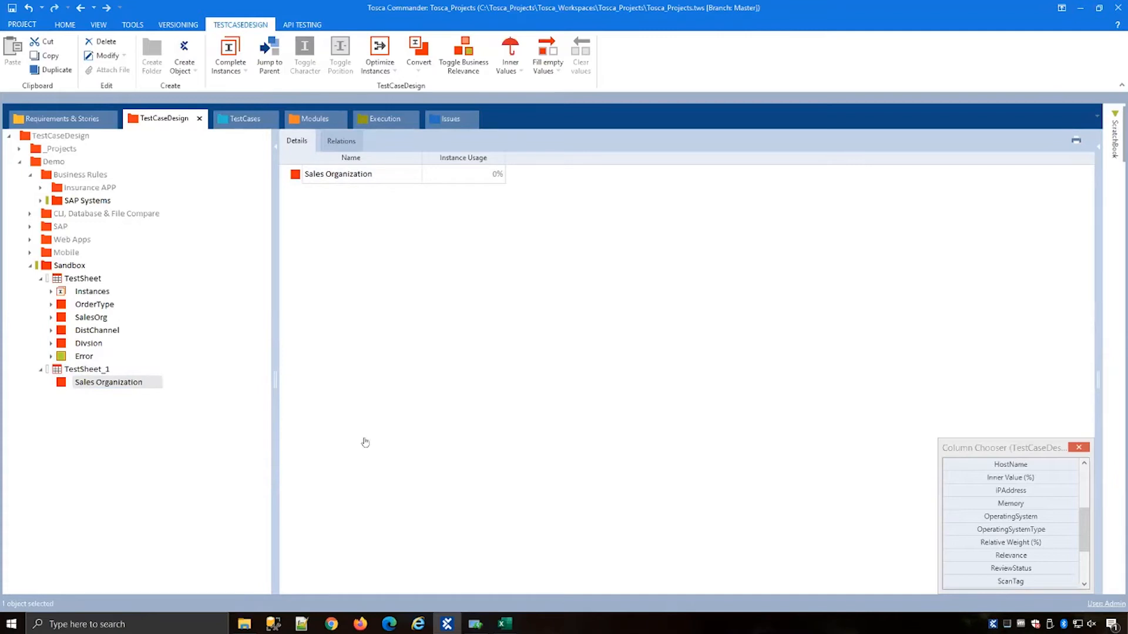
Step: Create the Sales Organization instances from the clipboard: 1000 (Austria), 2000 (Netherlands), 3000 (Germany), 4000 (USA), 5000 (UK), and expand them
right_click(110, 383)
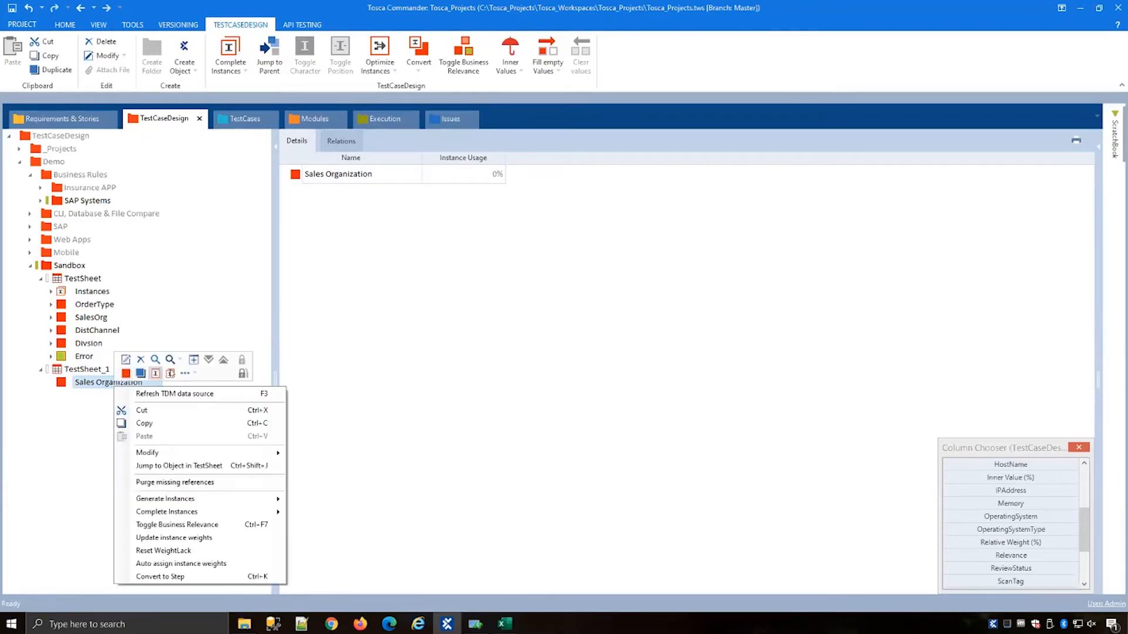
left_click(185, 374)
left_click(223, 391)
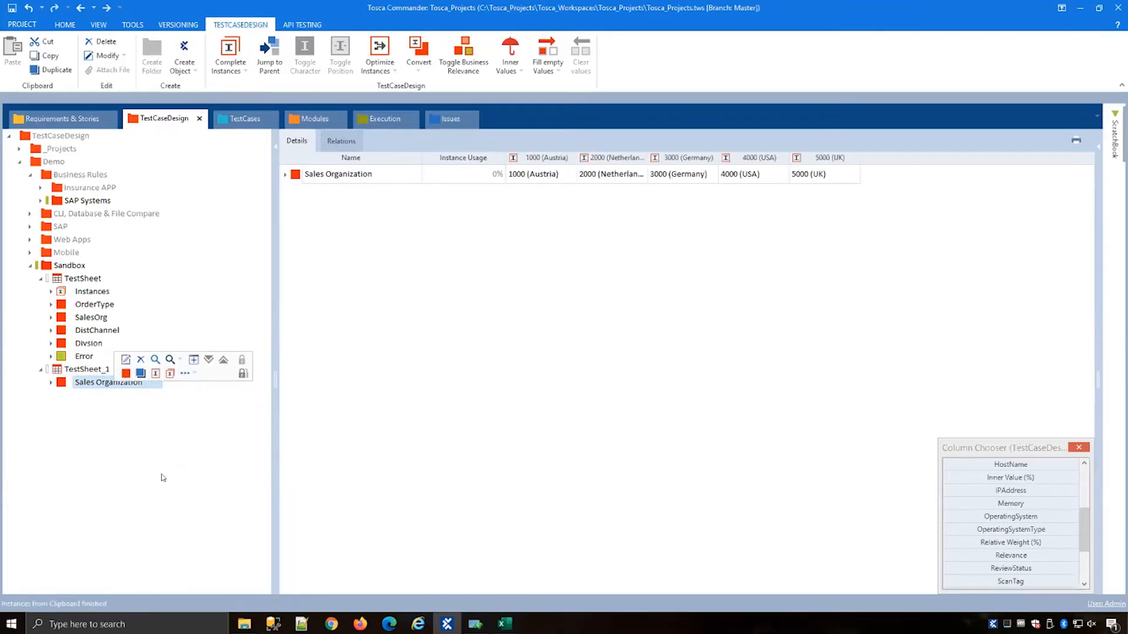
left_click(50, 384)
left_click(61, 395)
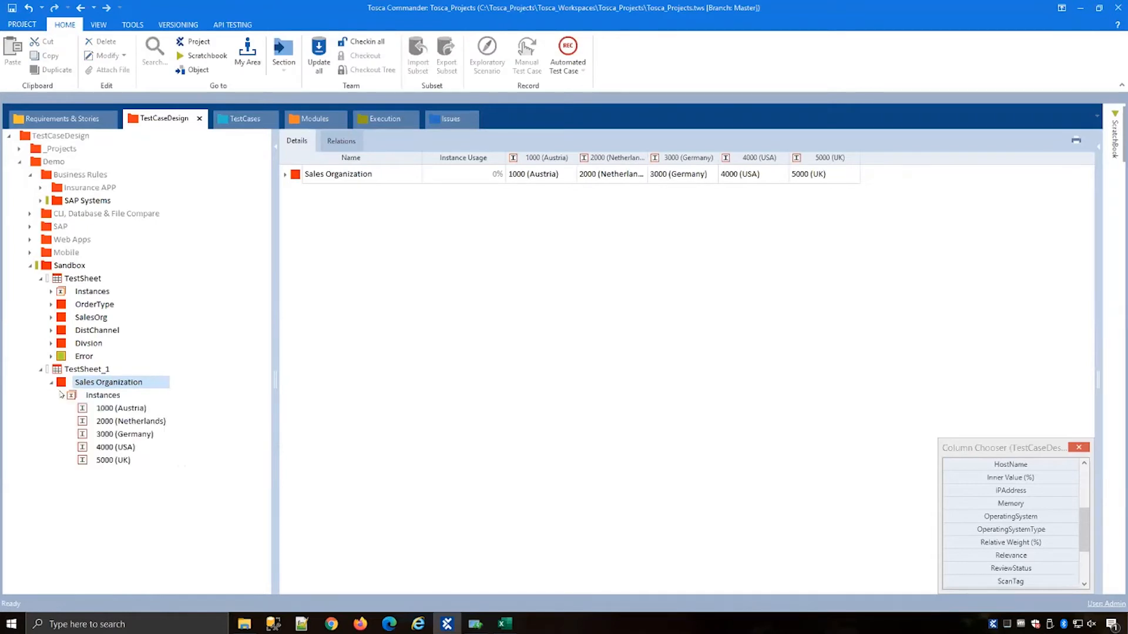
Step: Add an attribute named Currency to TestSheet_1
right_click(81, 370)
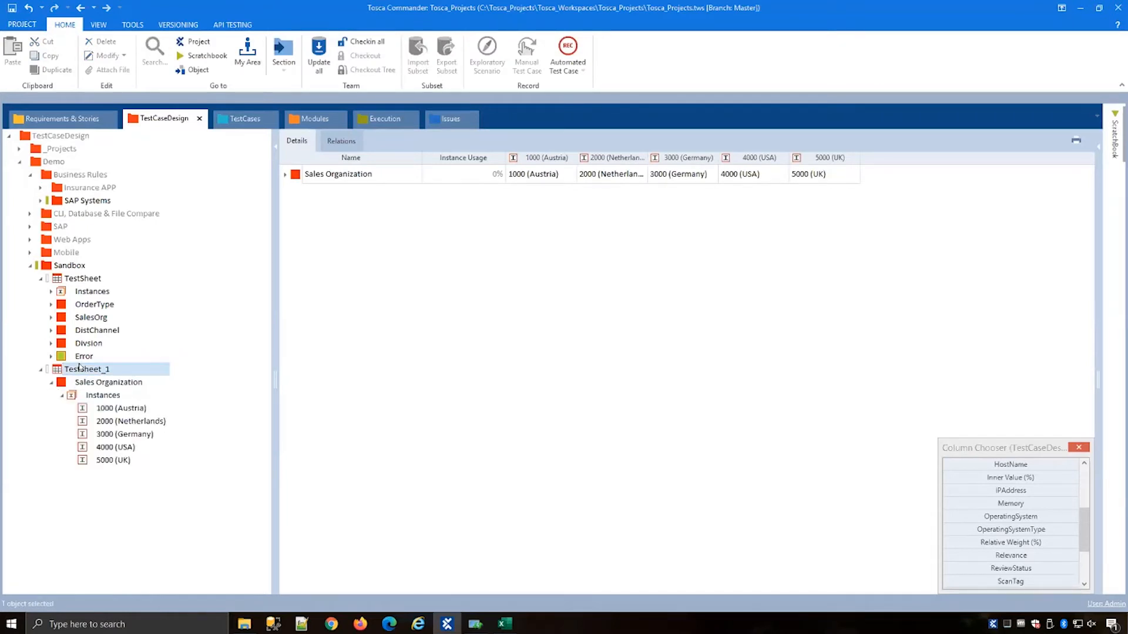
left_click(94, 316)
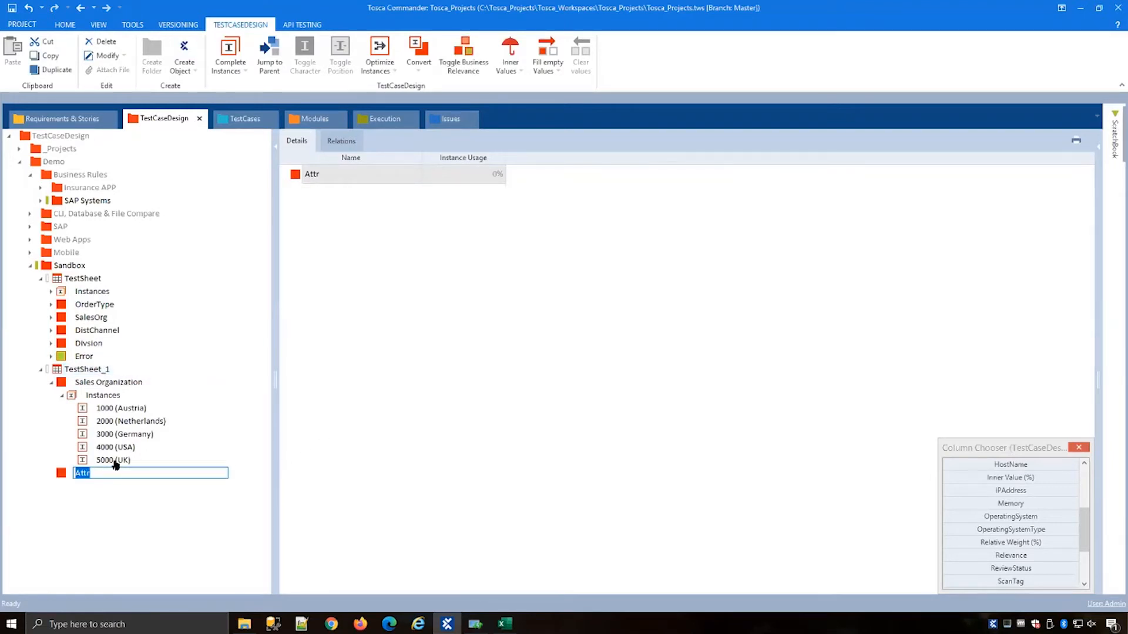
type("Currency")
key("Return")
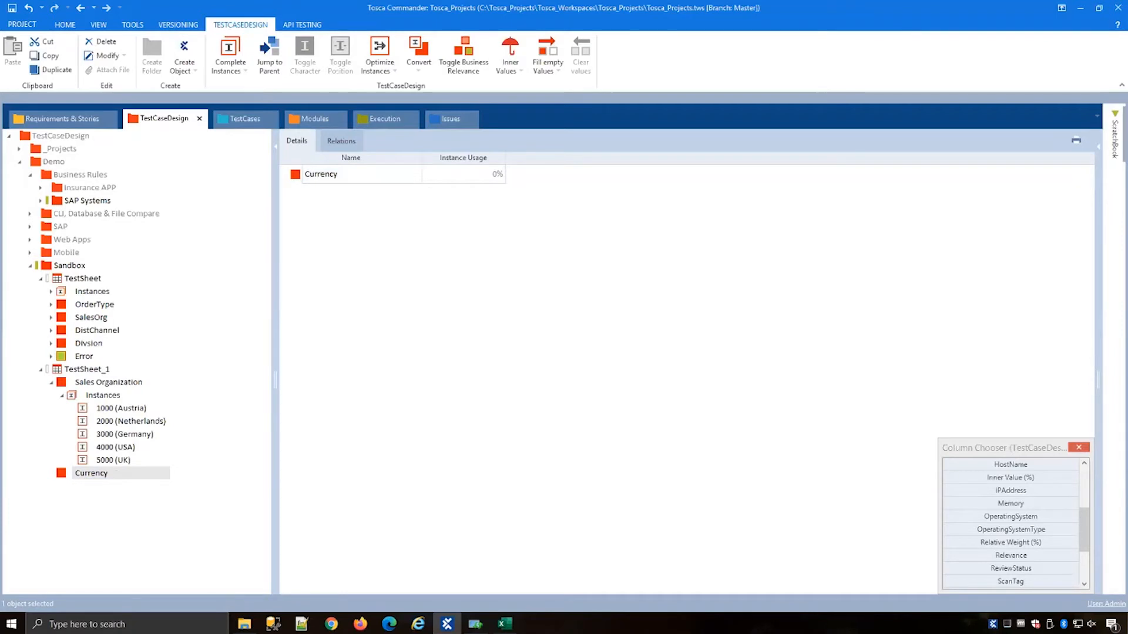
Step: Create the Currency instances EUR, USD and GBP from the clipboard and expand them
left_click(104, 477)
right_click(104, 477)
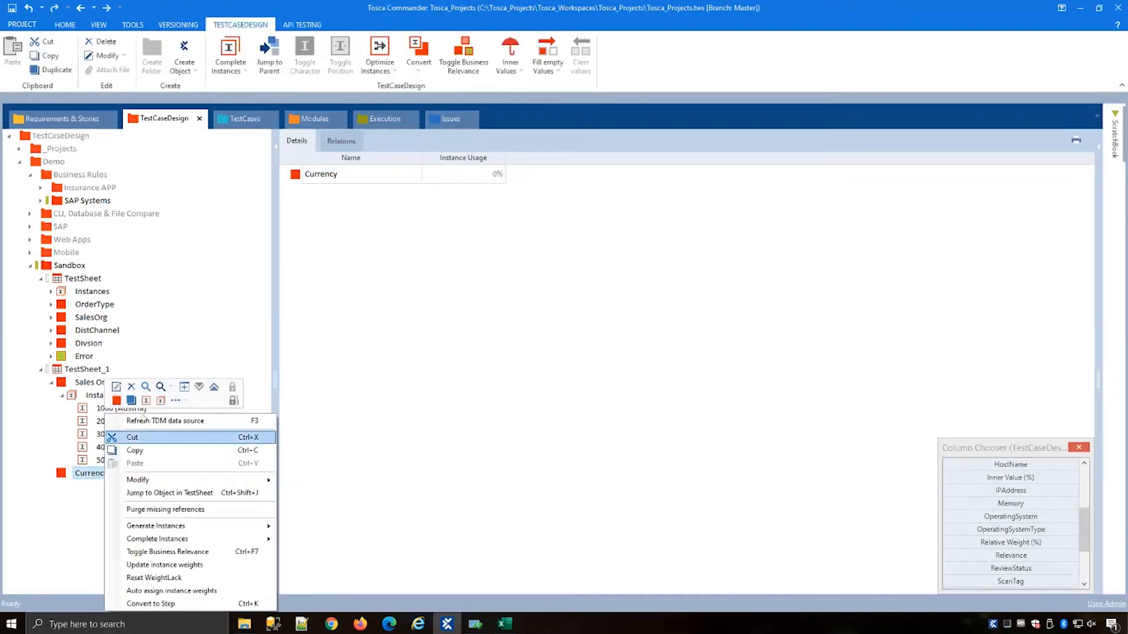
left_click(178, 399)
left_click(196, 415)
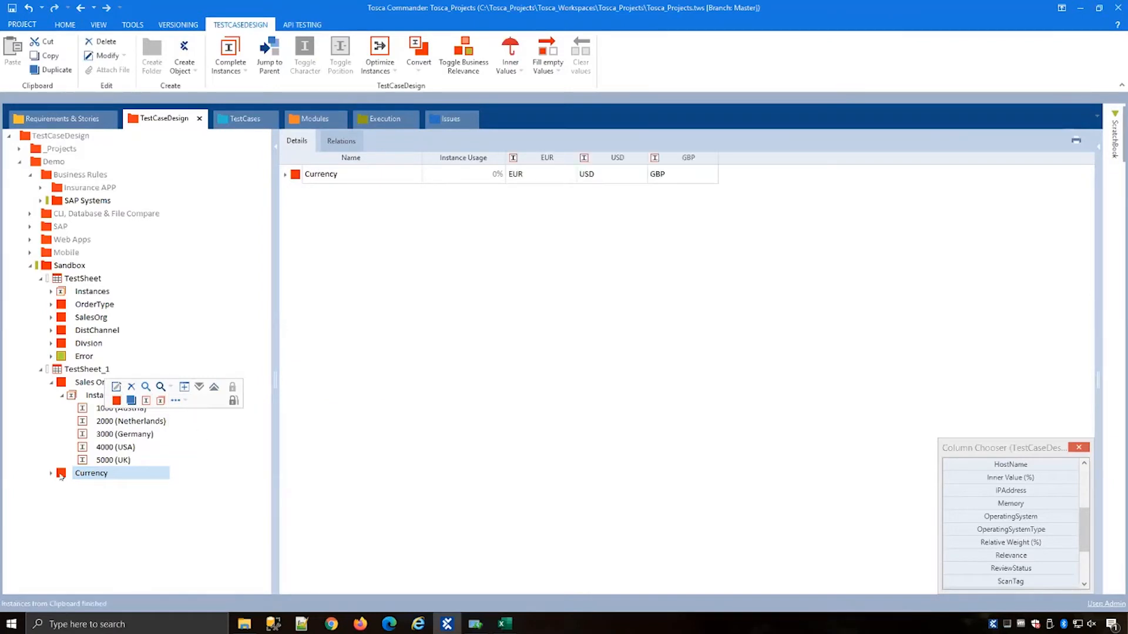
left_click(52, 473)
left_click(61, 486)
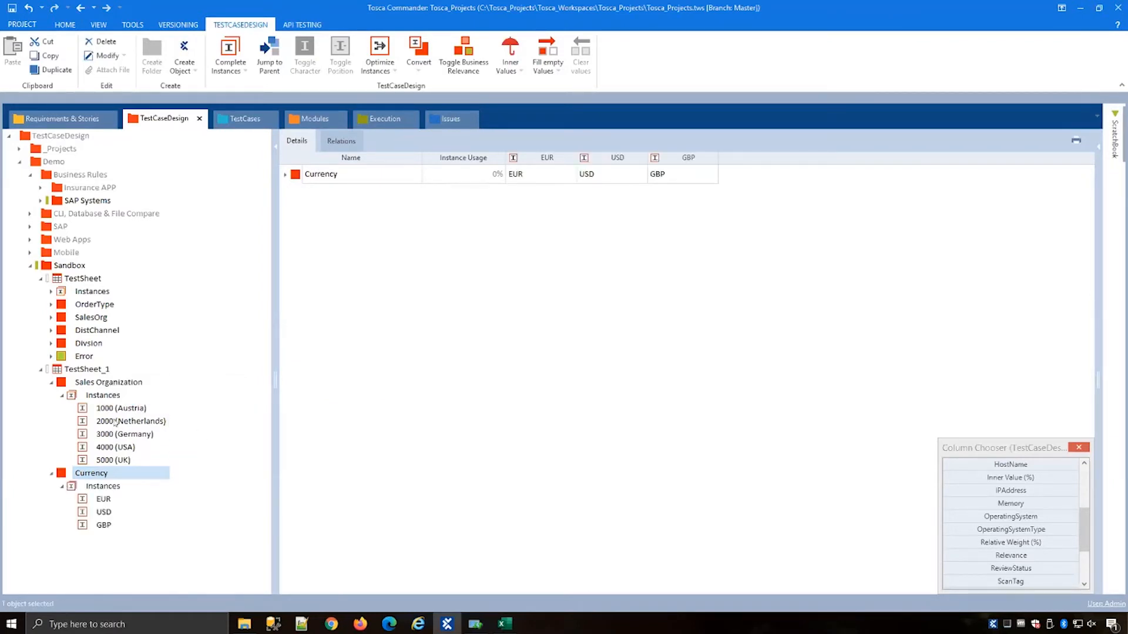
Step: Mark the 1000 (Austria) and EUR instances of TestSheet_1 as straight-through instances
left_click(115, 383)
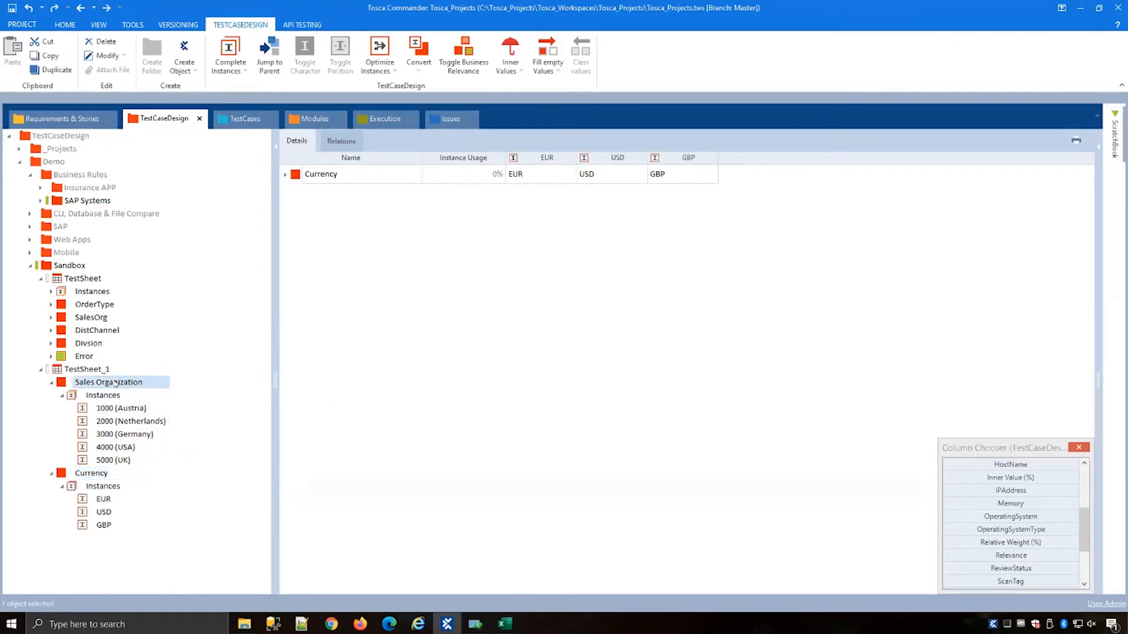
left_click(96, 474)
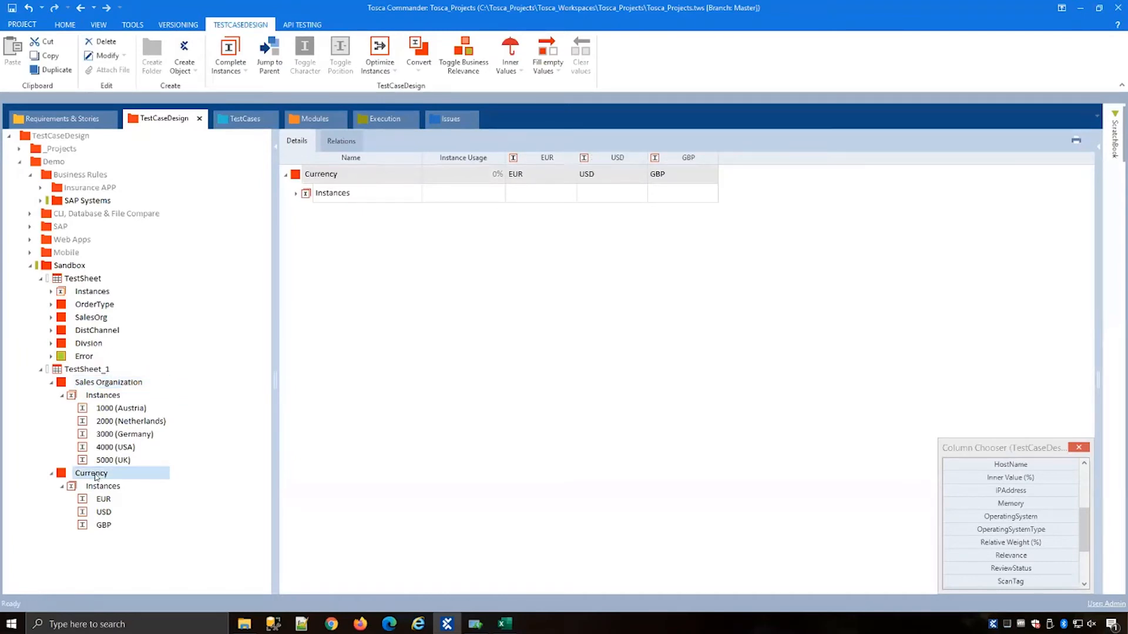
left_click(296, 195)
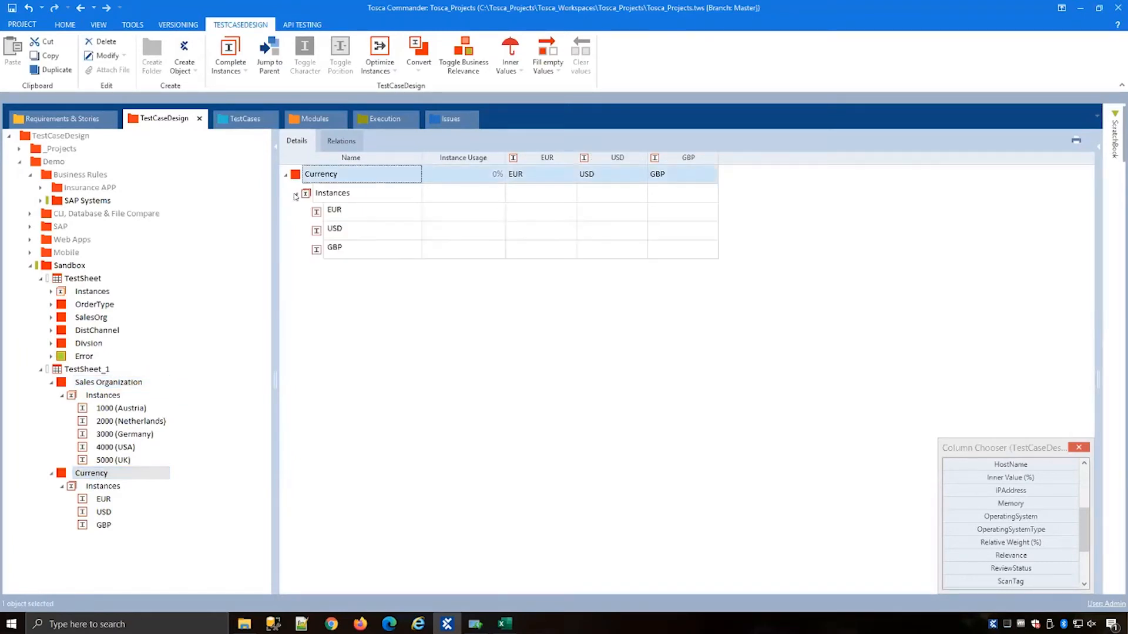
left_click(95, 381)
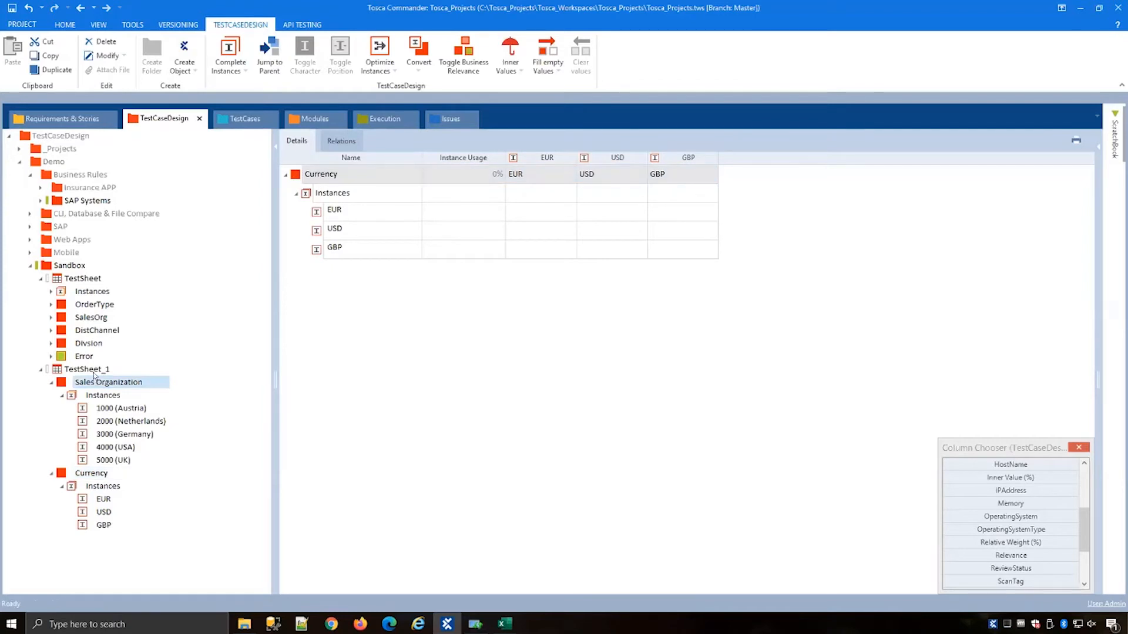
left_click(94, 372)
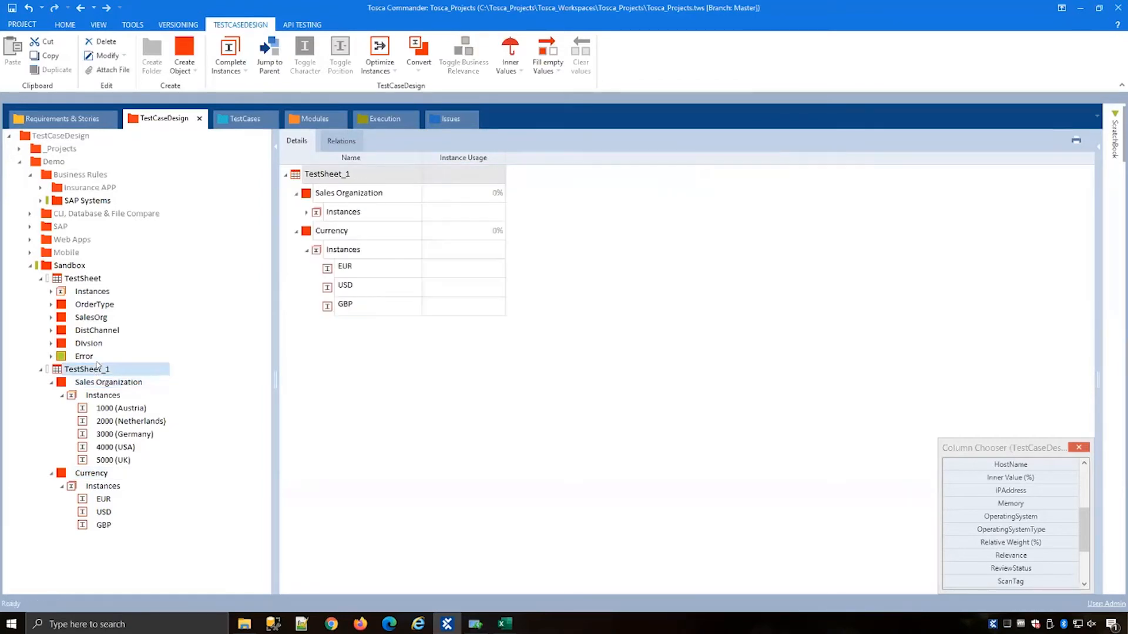
left_click(306, 212)
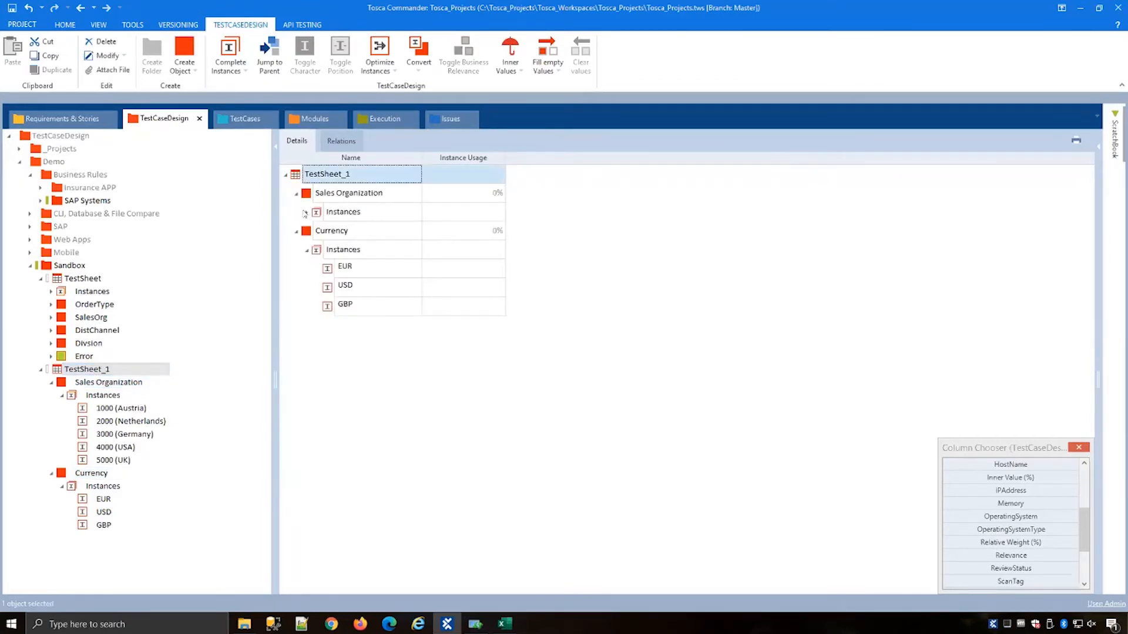
left_click(306, 212)
left_click(351, 233)
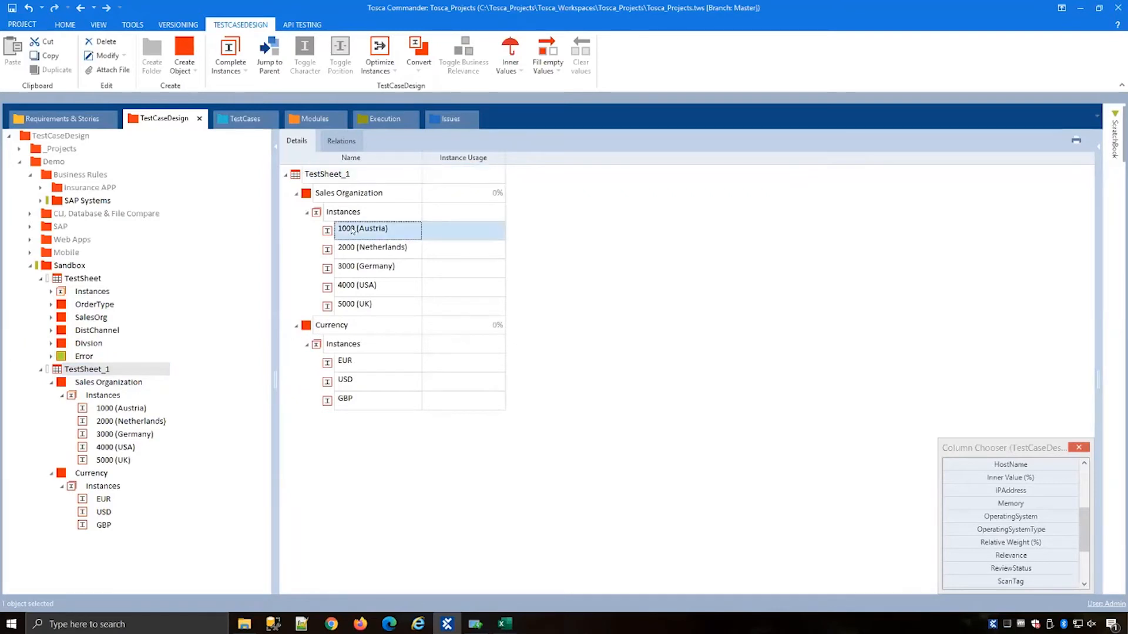
left_click(365, 363, "ctrl")
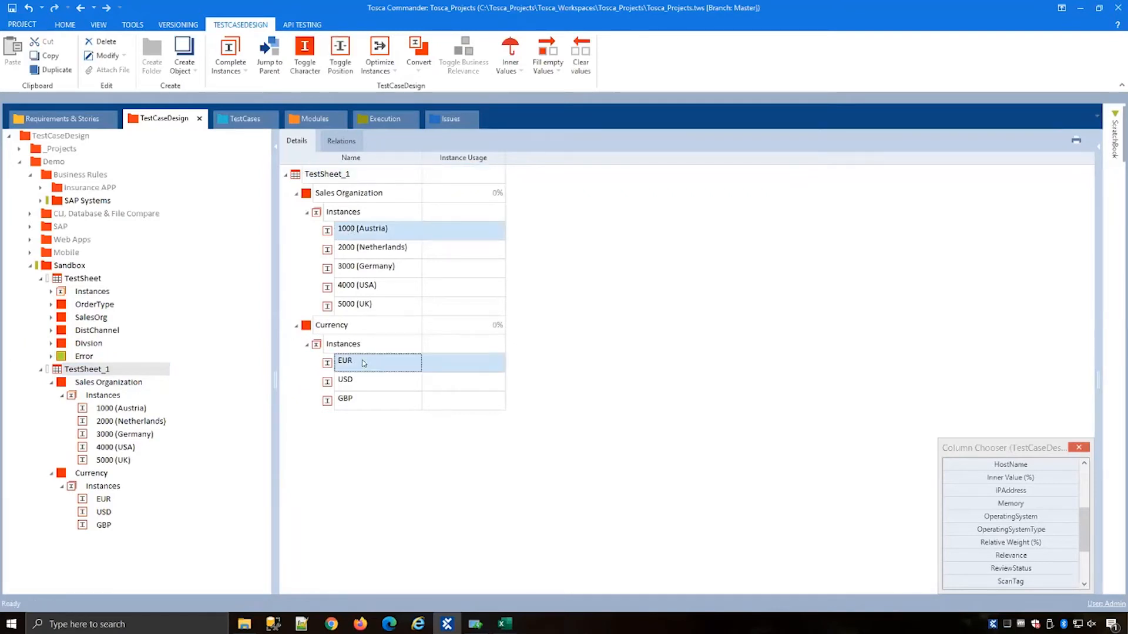
left_click(295, 58)
left_click(296, 59)
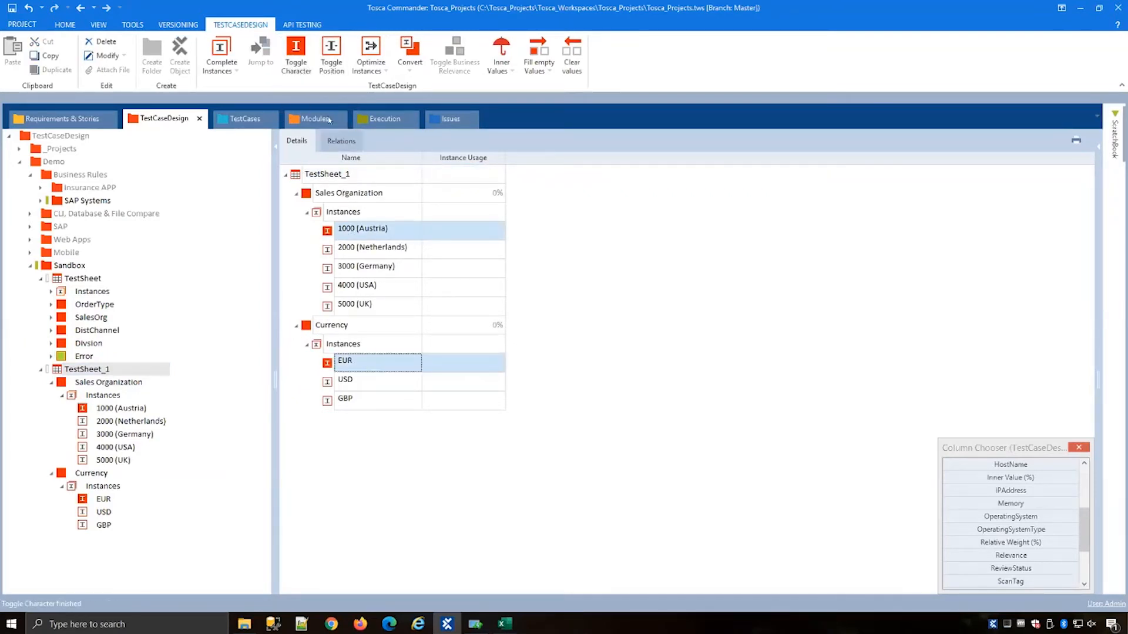
Step: Complete TestSheet_1's instances by linear expansion and remove the Instance Usage column from the view
left_click(302, 172)
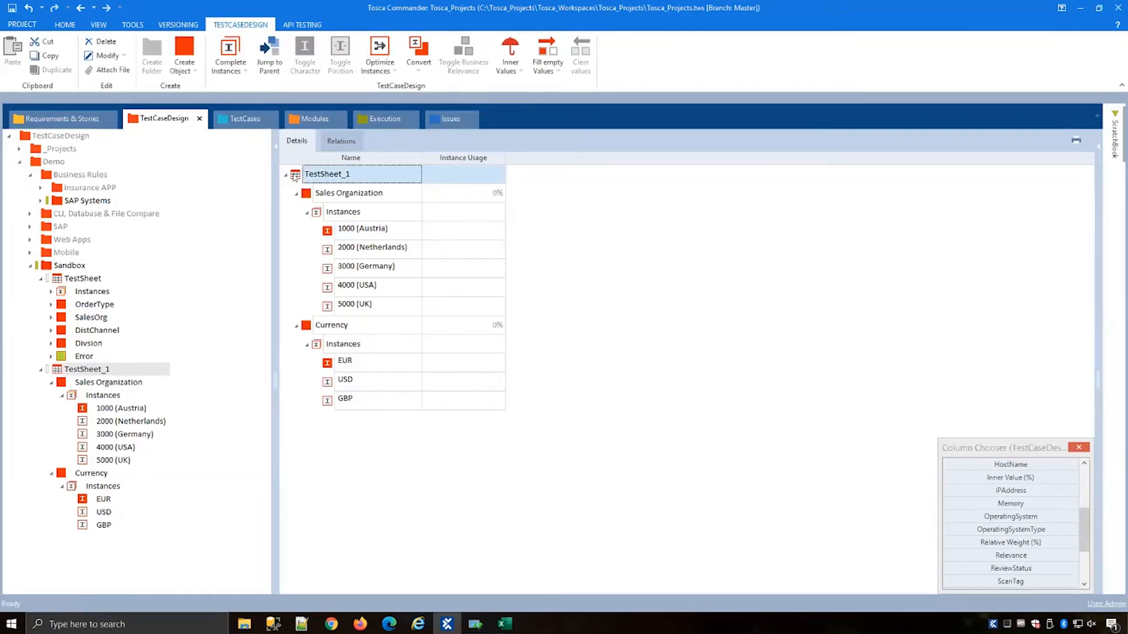
left_click(229, 59)
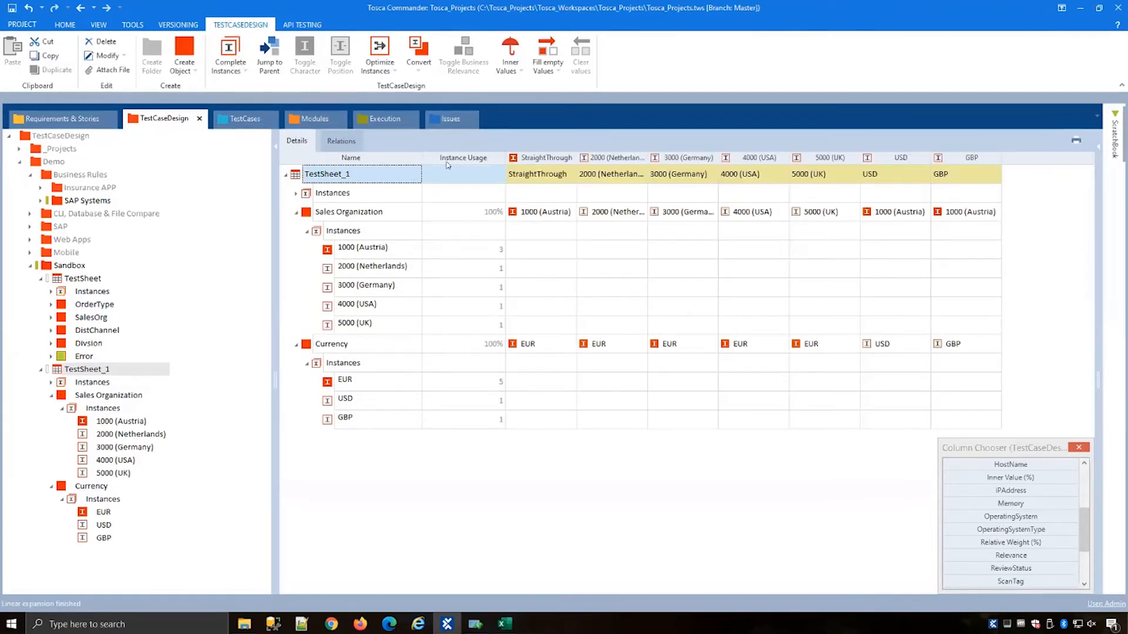
left_click_drag(448, 157, 464, 238)
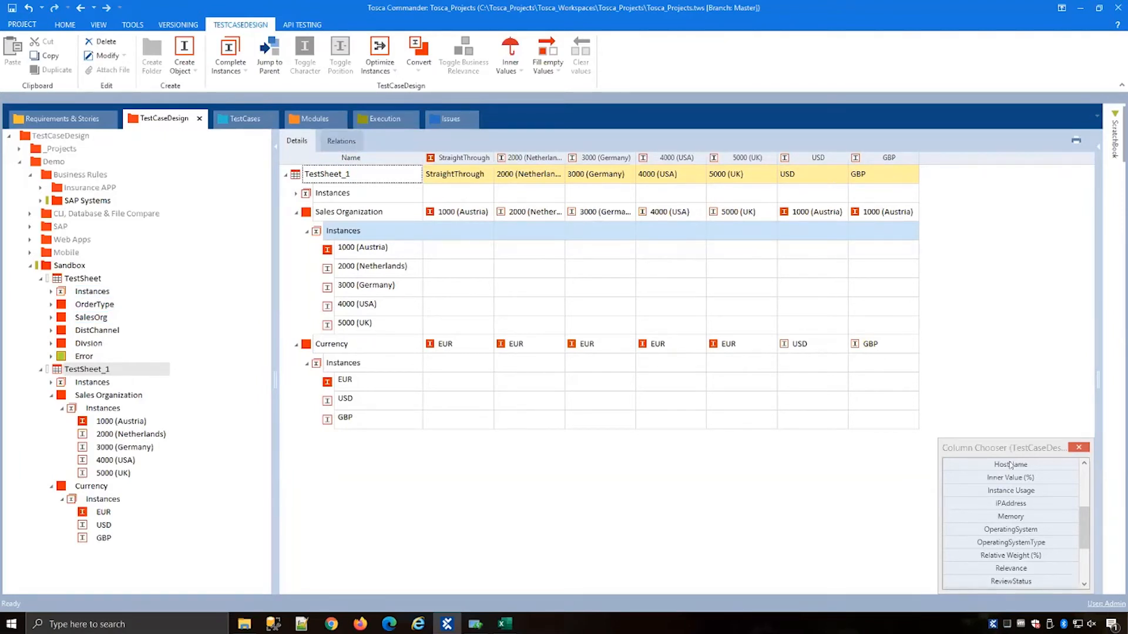
left_click(1078, 448)
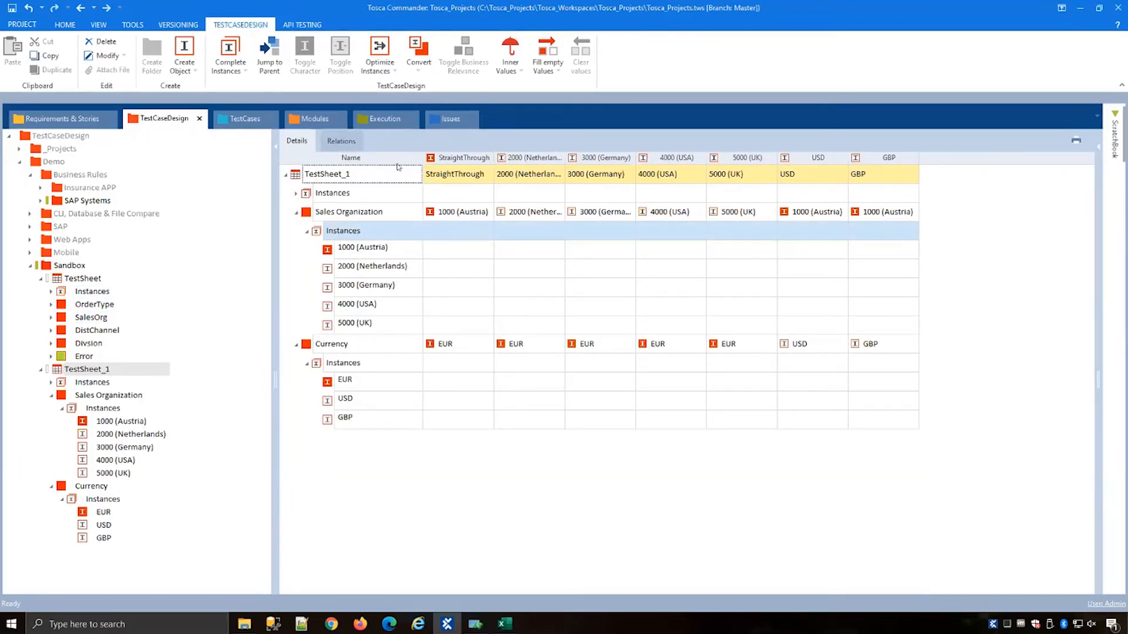
Step: Add a relation to TestSheet_1 named "Sales org to cur" with relation type Constrained
left_click(340, 141)
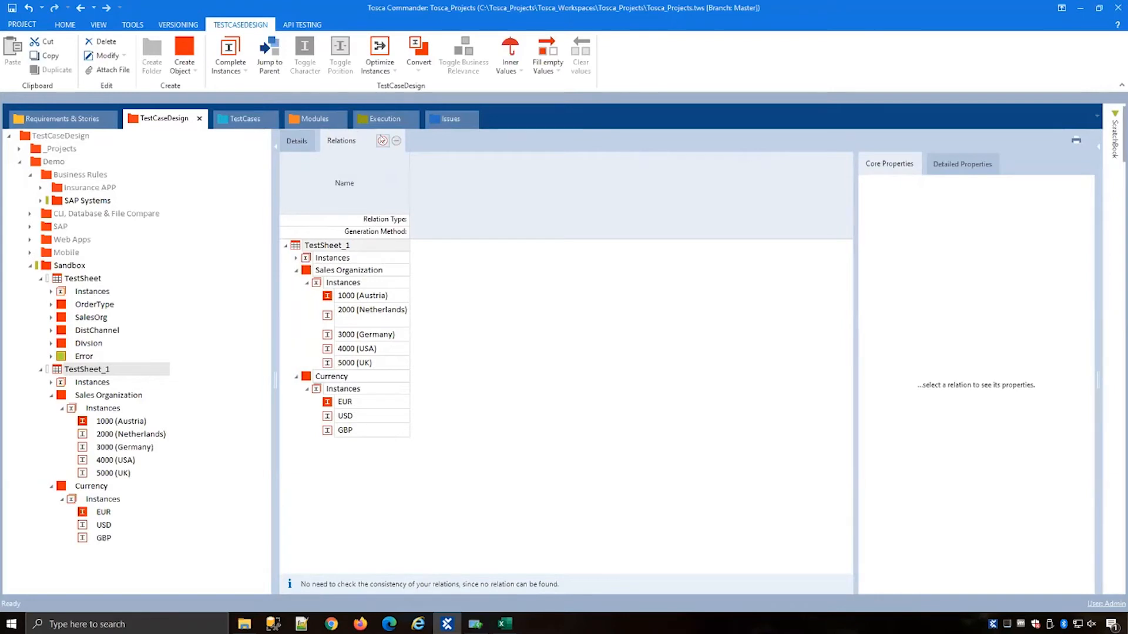
left_click(382, 141)
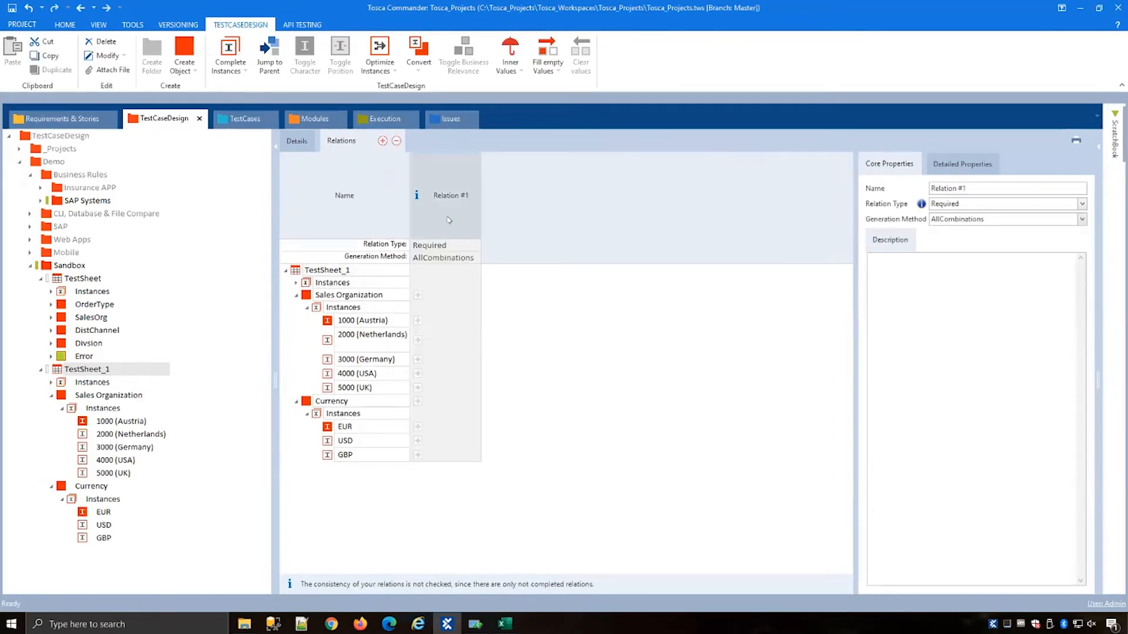
left_click_drag(984, 186, 935, 188)
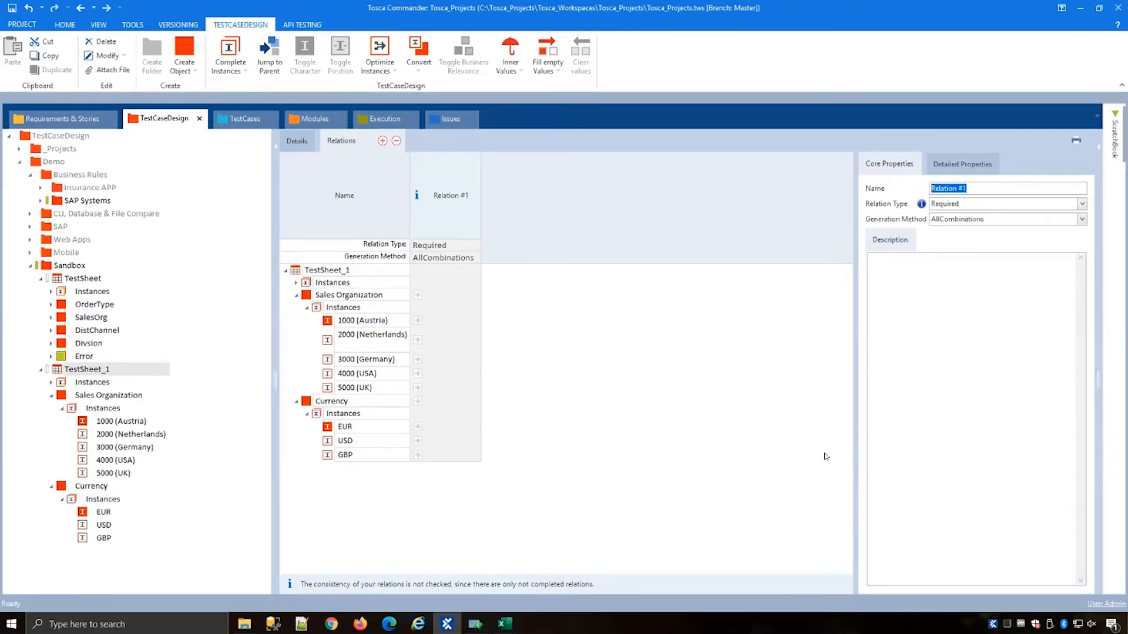
type("Sales org to cur")
left_click(929, 335)
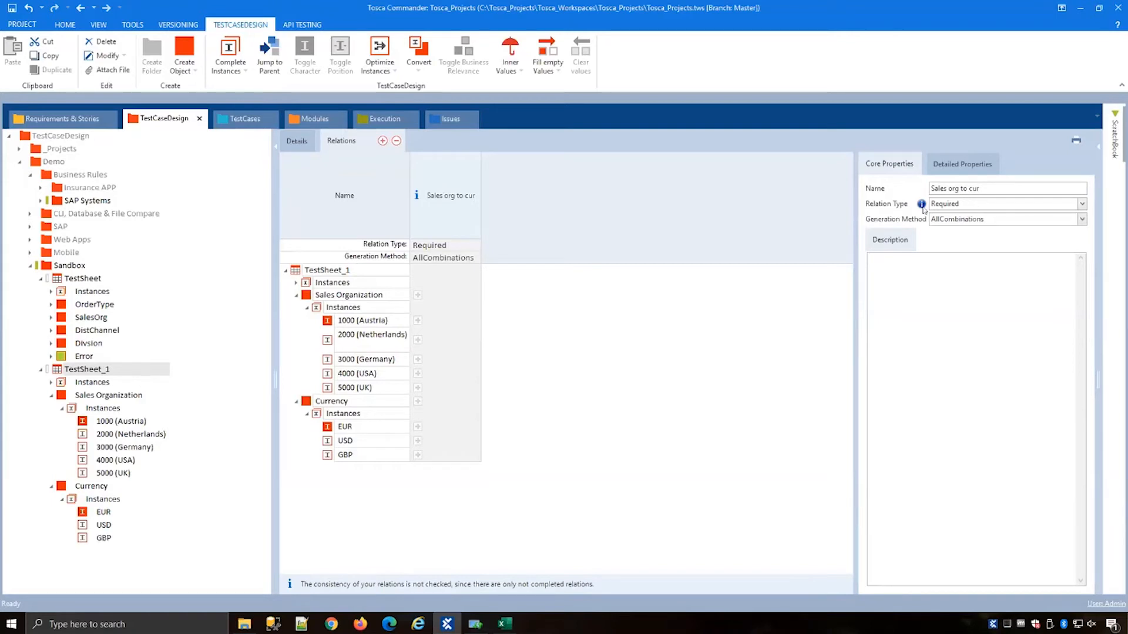
left_click(475, 244)
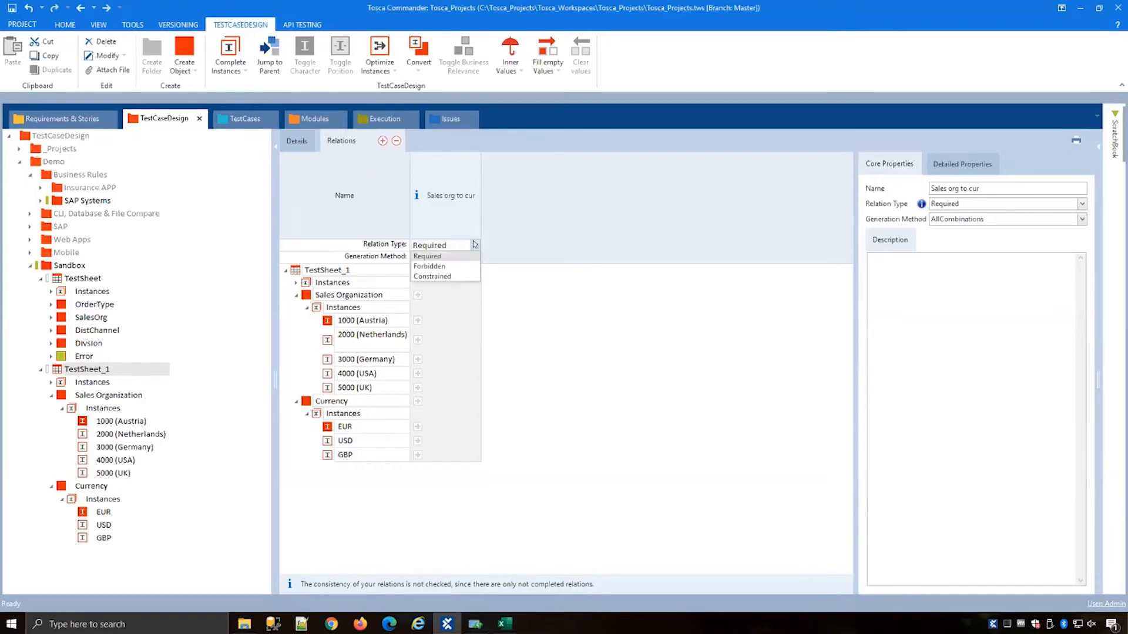
left_click(430, 277)
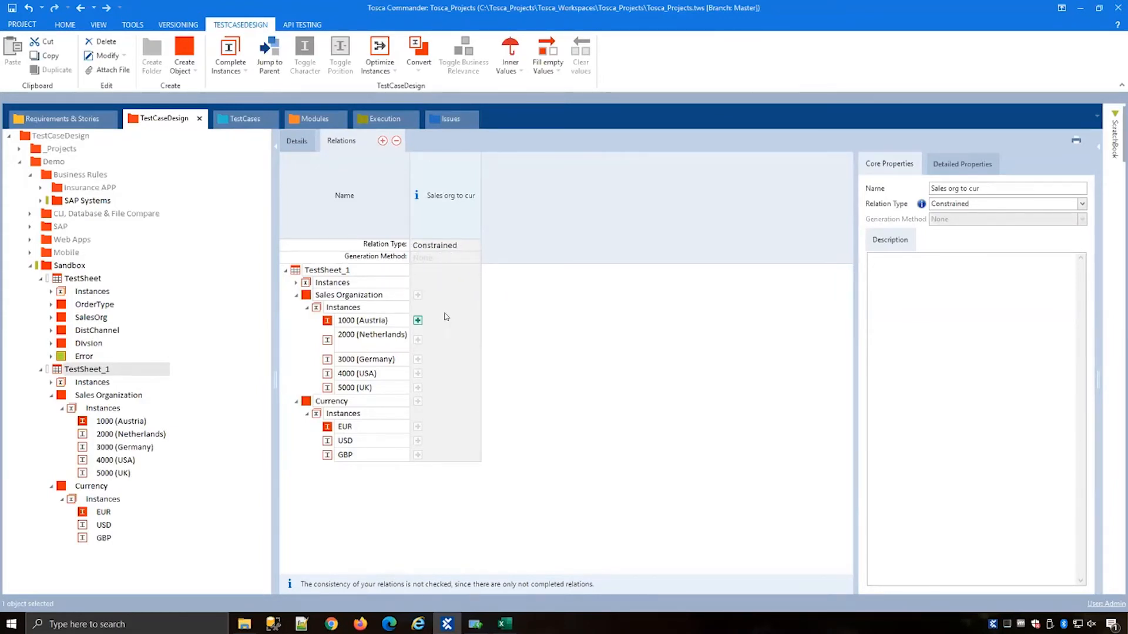
Step: Constrain Sales Organization instances 1000 (Austria), 2000 (Netherlands) and 3000 (Germany) to the EUR currency
left_click(418, 321)
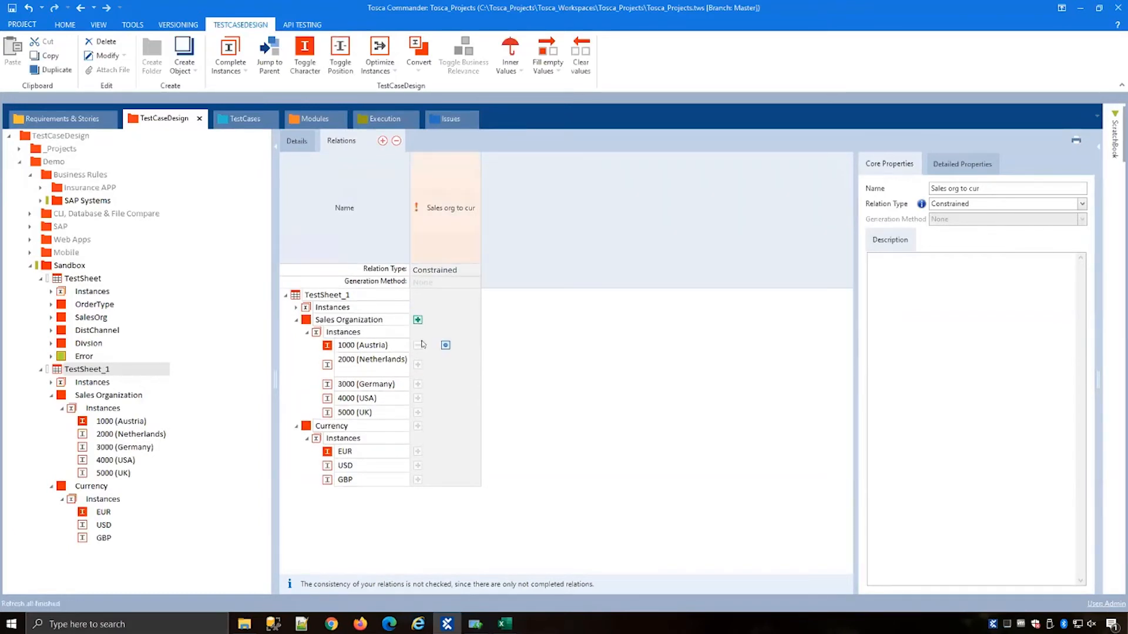
left_click(418, 364)
left_click(417, 409)
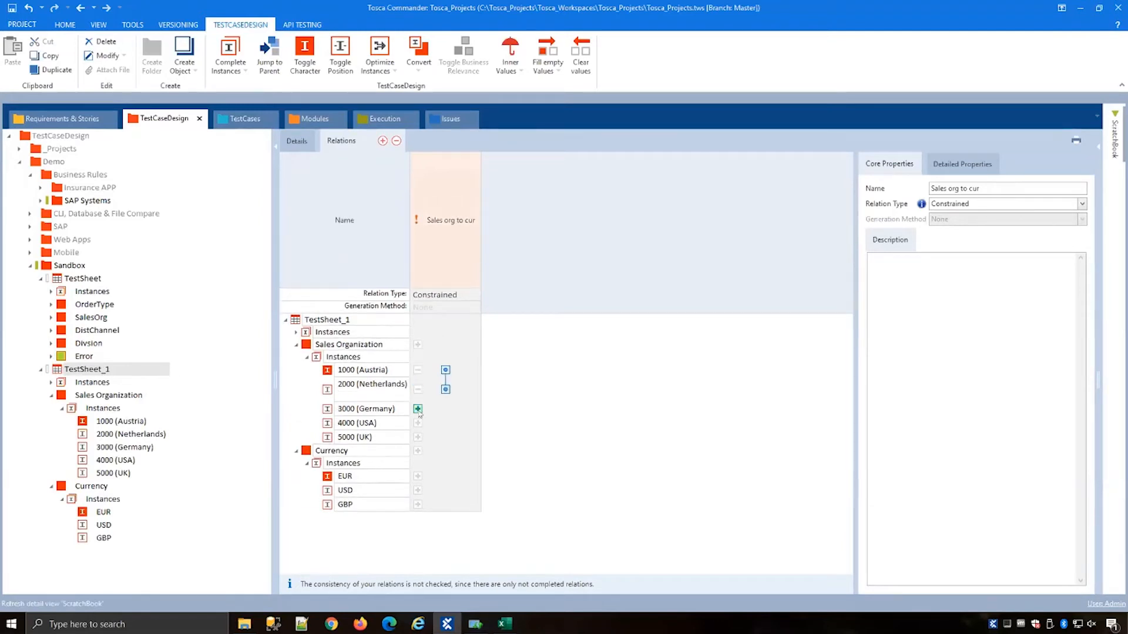
left_click(418, 501)
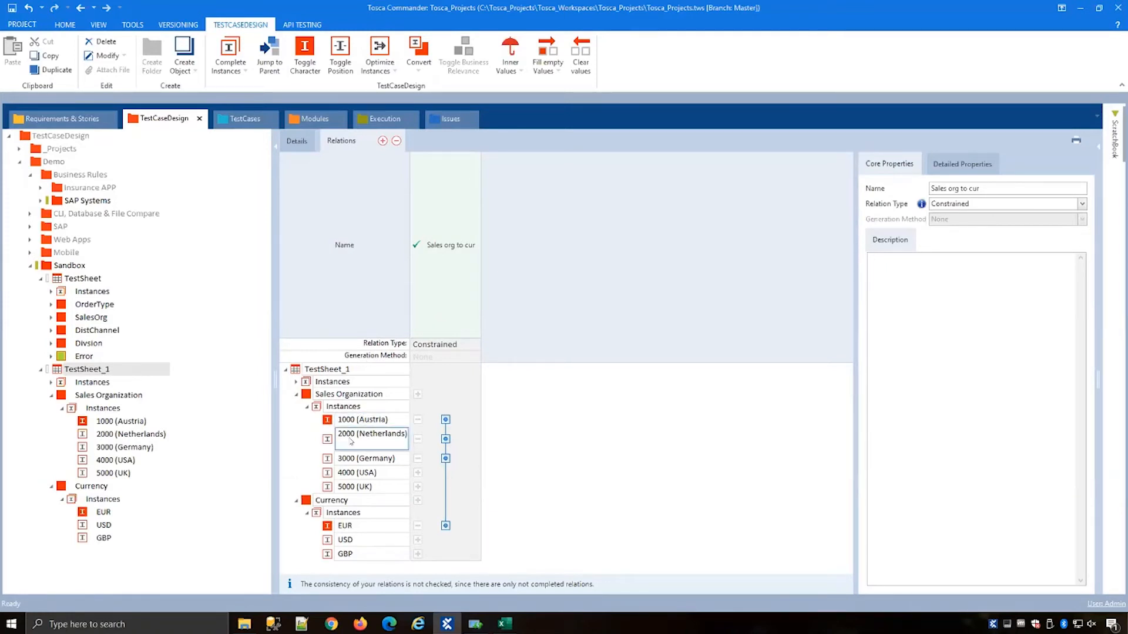
Step: Add a second, required relation linking Sales Organization 4000 (USA) to the USD currency
left_click(382, 141)
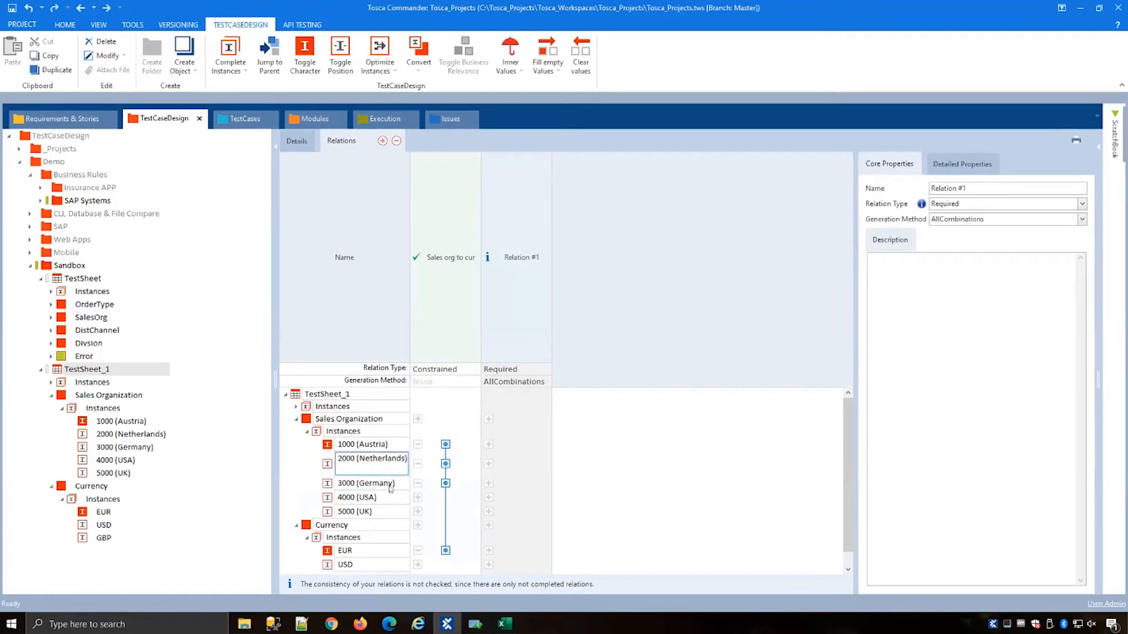
left_click(488, 497)
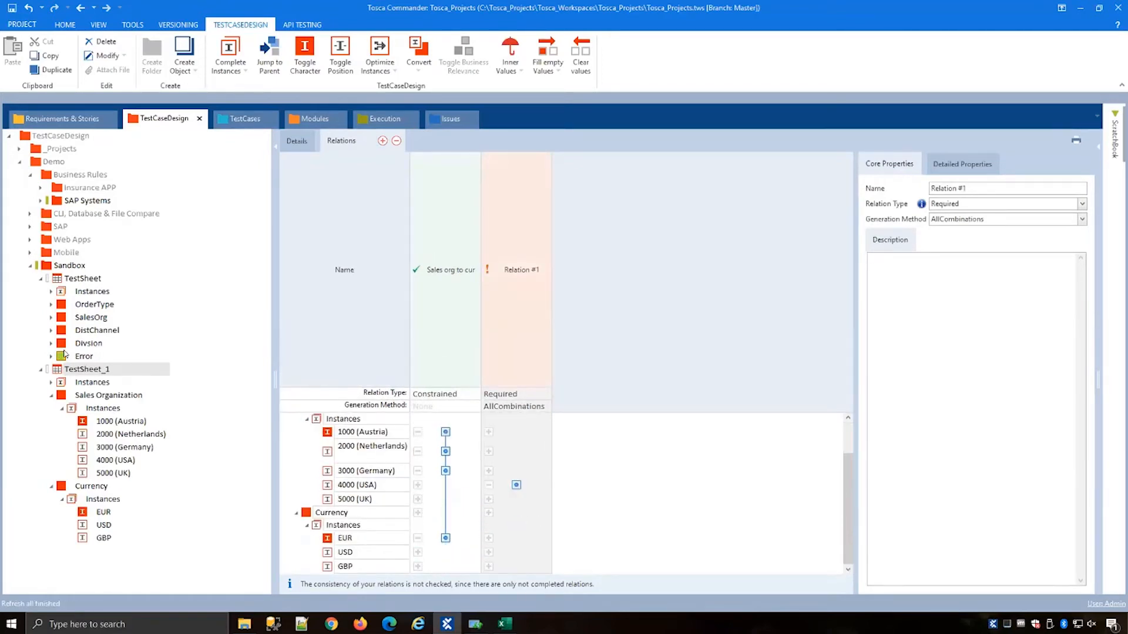
left_click(40, 278)
left_click(68, 265)
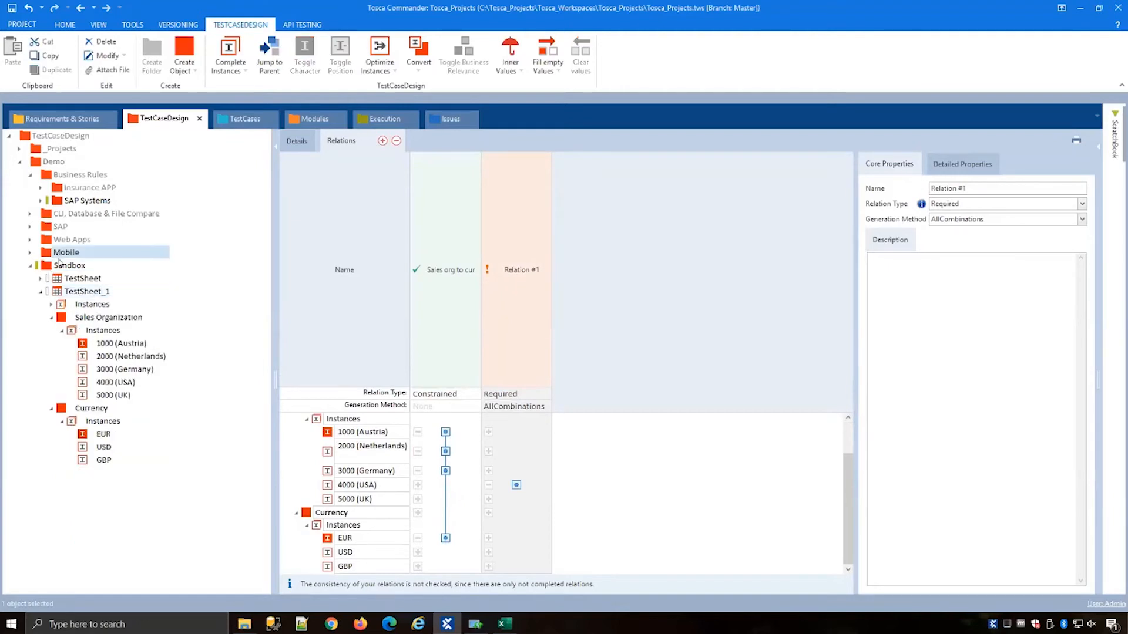
left_click(127, 290)
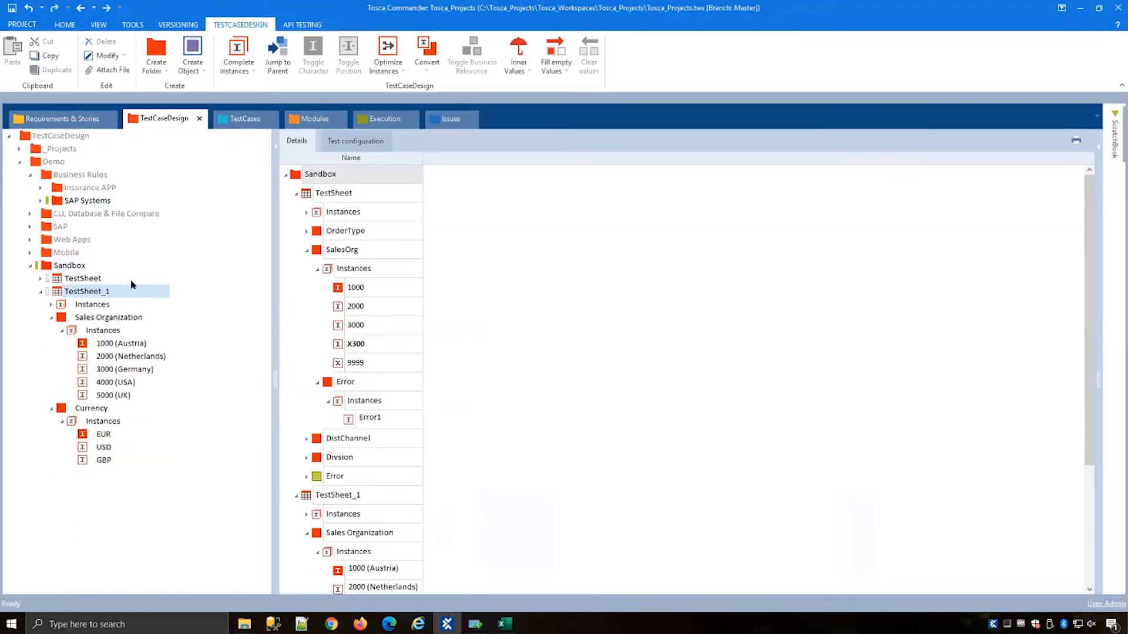
left_click(349, 141)
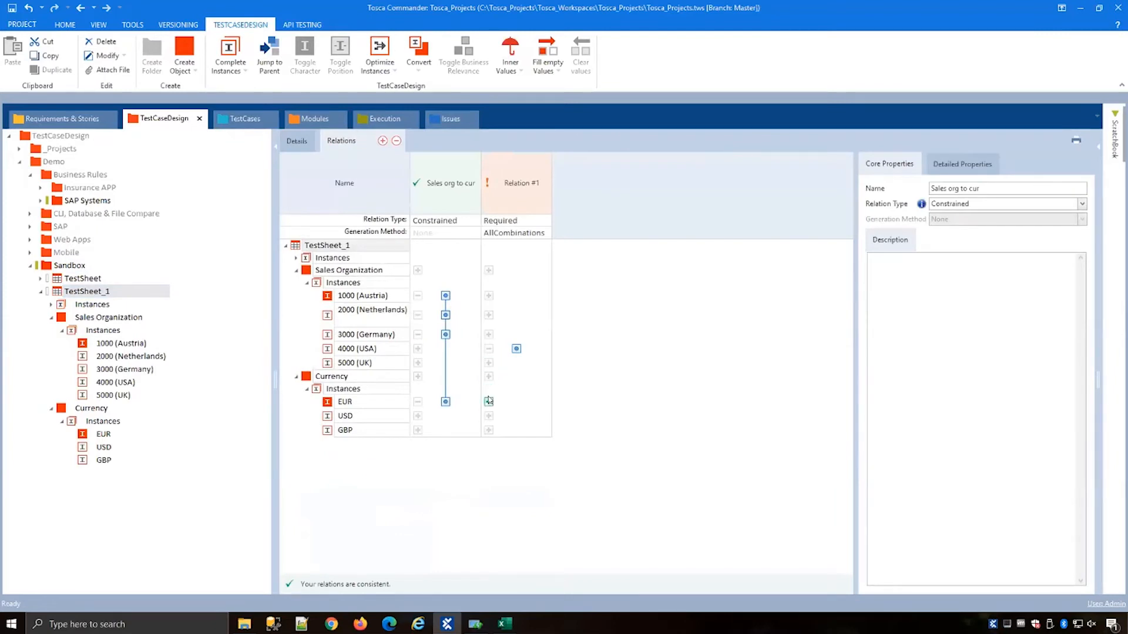
left_click(488, 416)
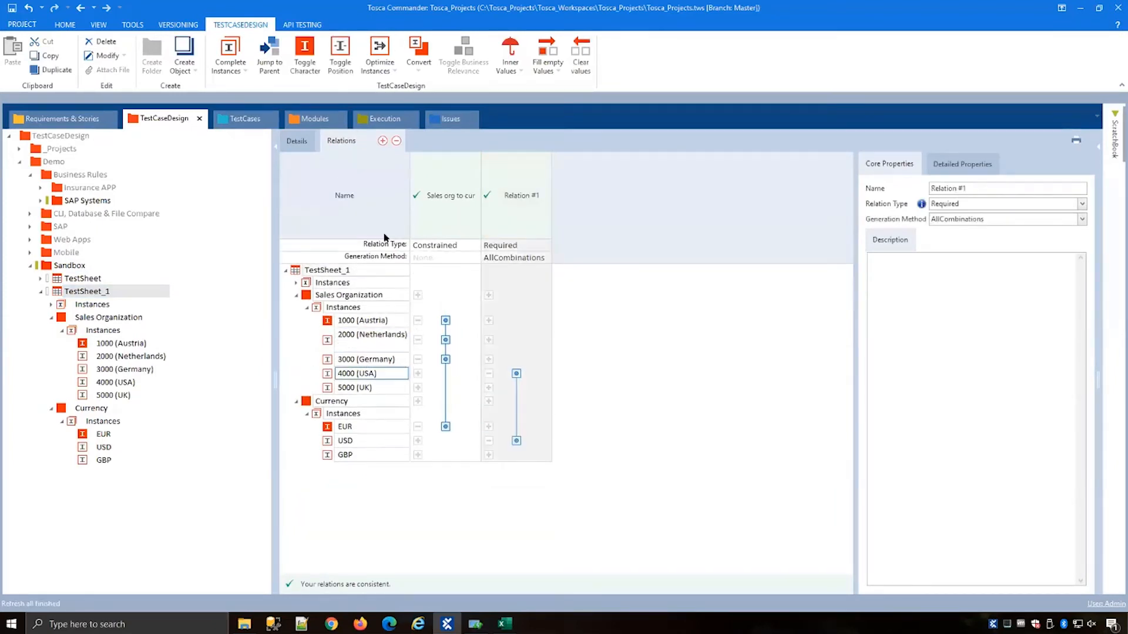
Step: Add a third required relation linking Sales Organization 5000 (UK) to the GBP currency
left_click(383, 141)
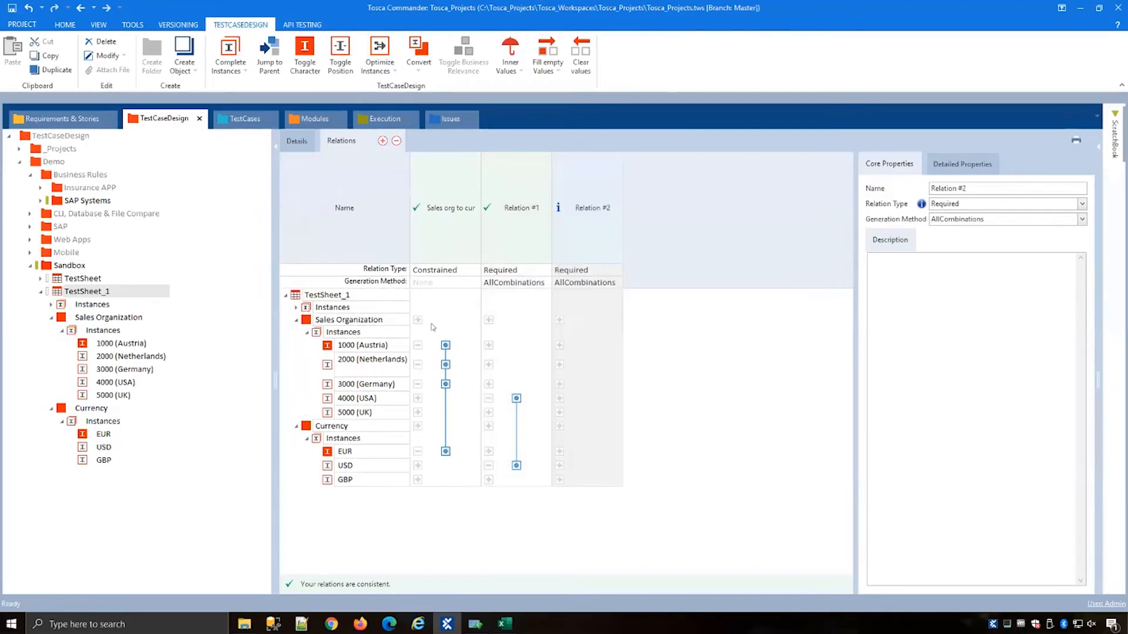
left_click(559, 426)
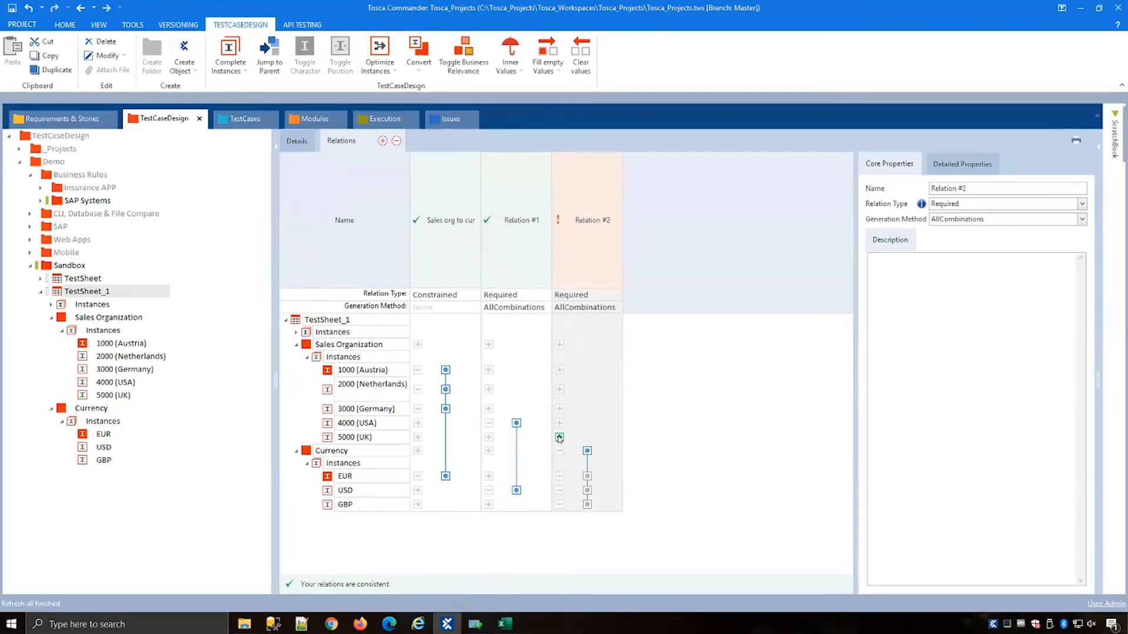
left_click(560, 438)
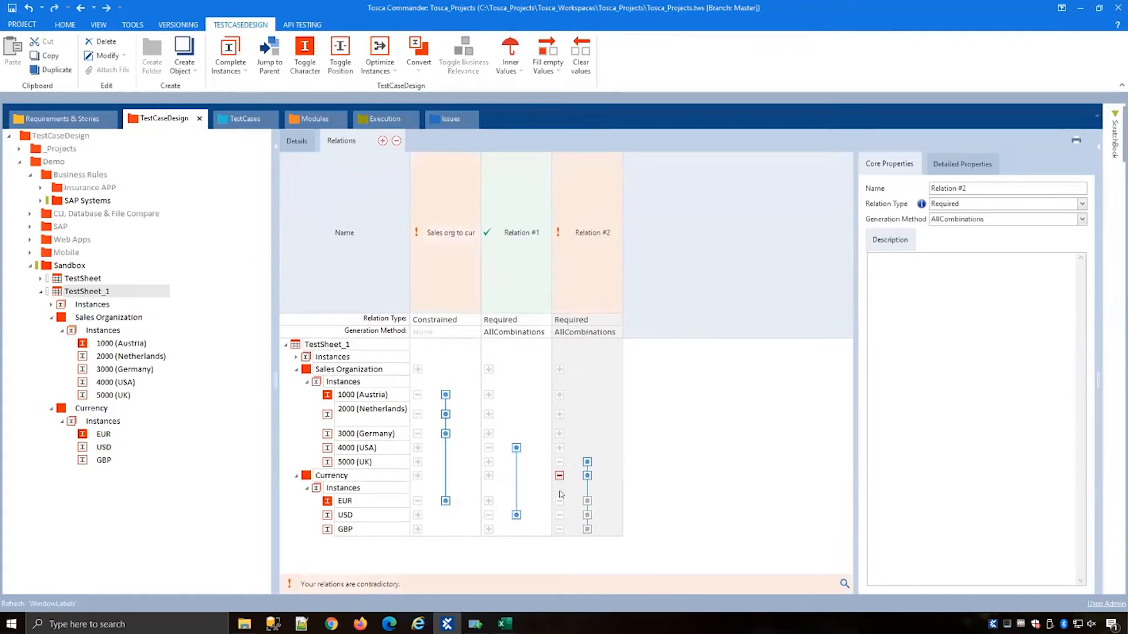
left_click(559, 554)
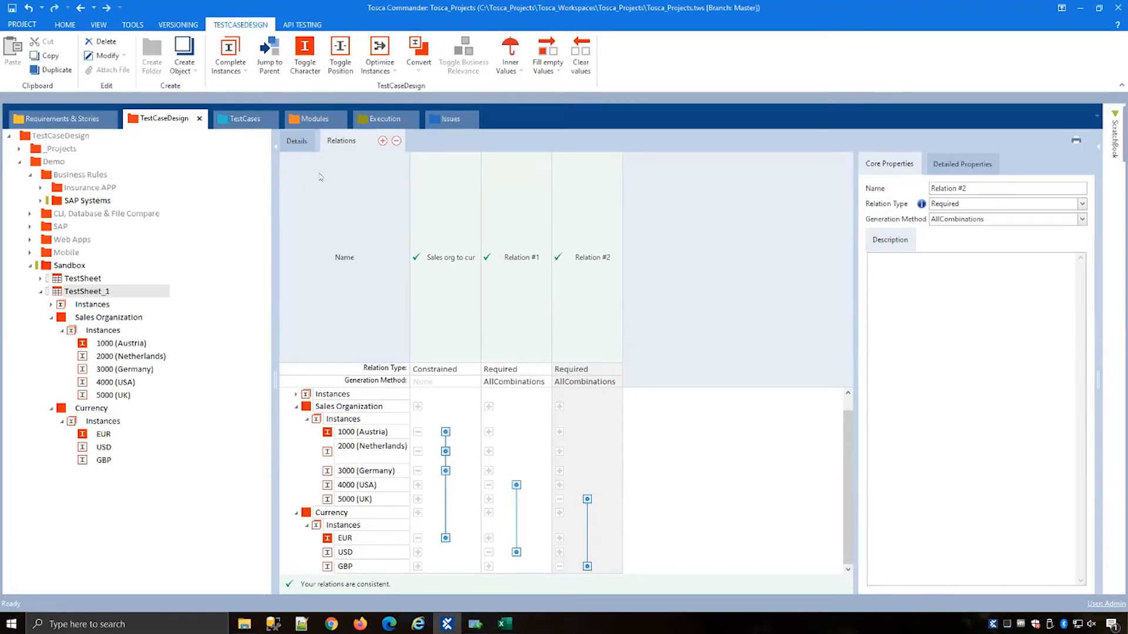
Step: Delete the previously generated instances of TestSheet_1
left_click(298, 142)
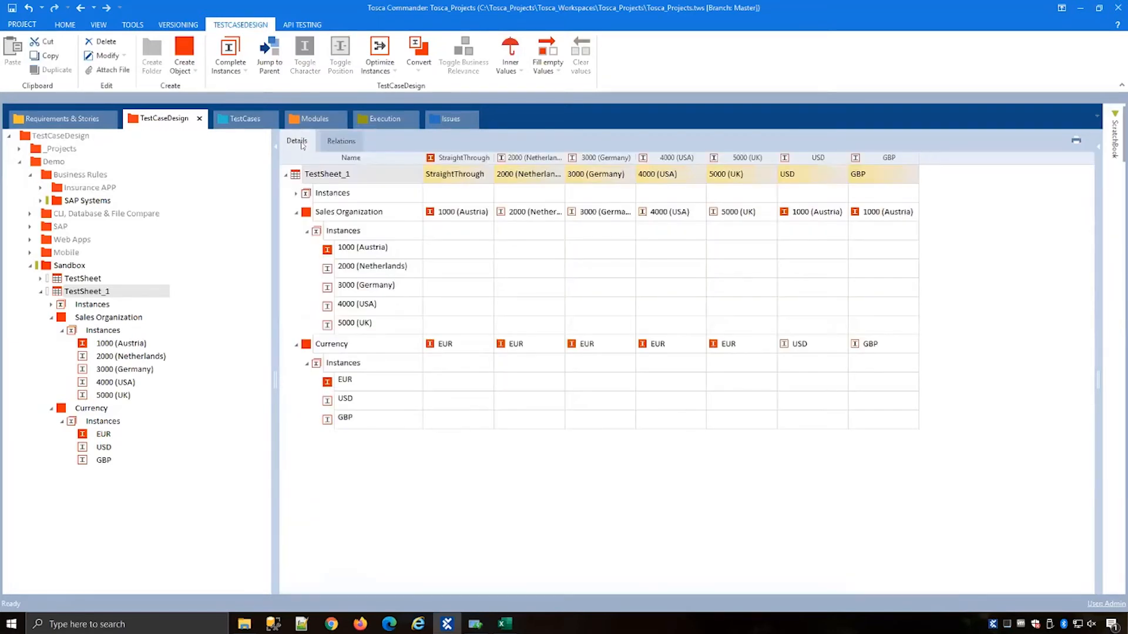
left_click(305, 191)
key("Delete")
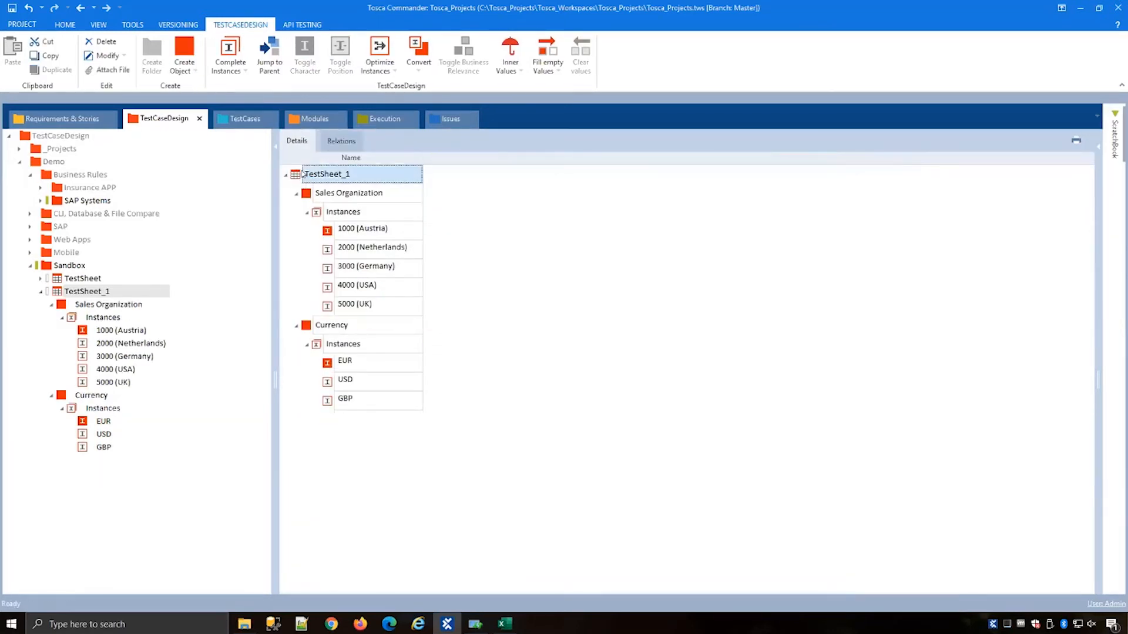
Step: Generate TestSheet_1's instances using Linear expansion (Relations)
left_click(244, 77)
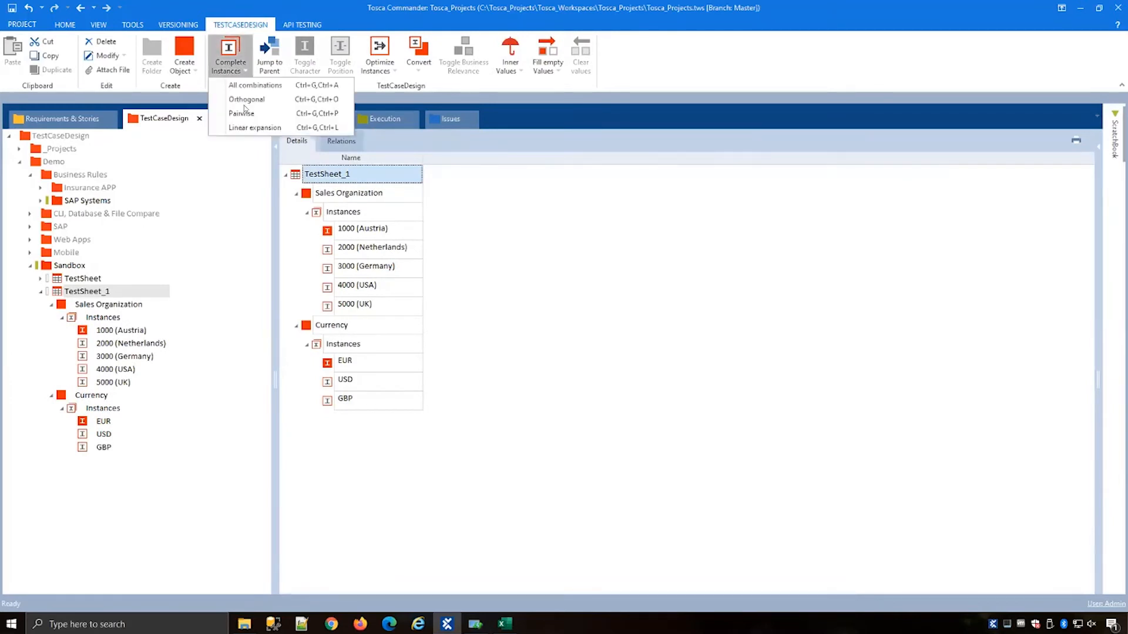
left_click(295, 175)
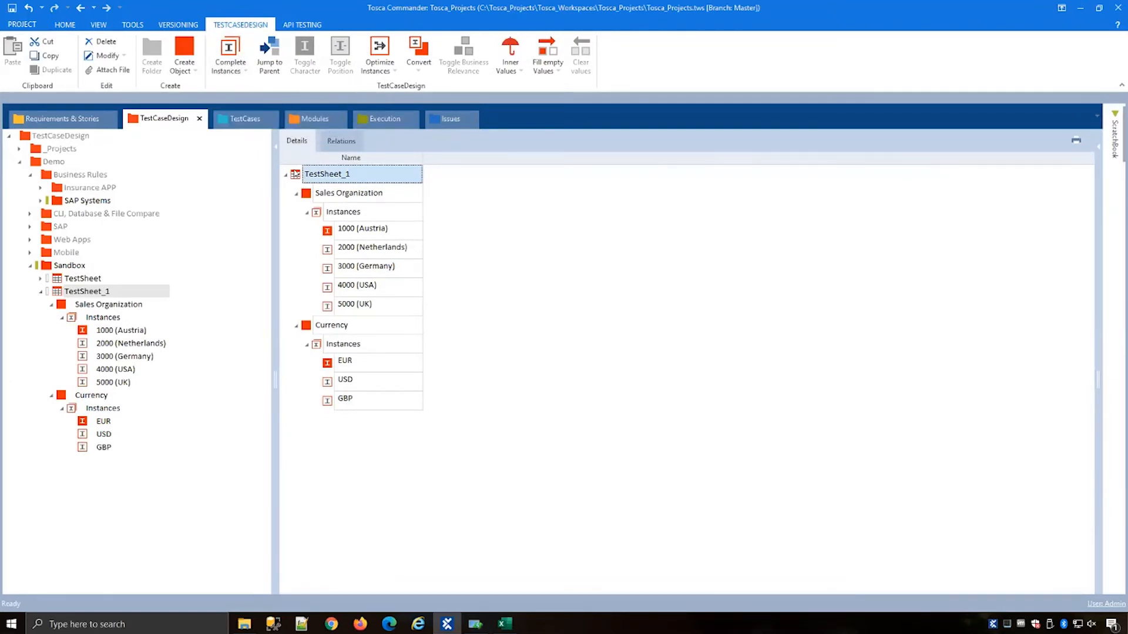
right_click(296, 172)
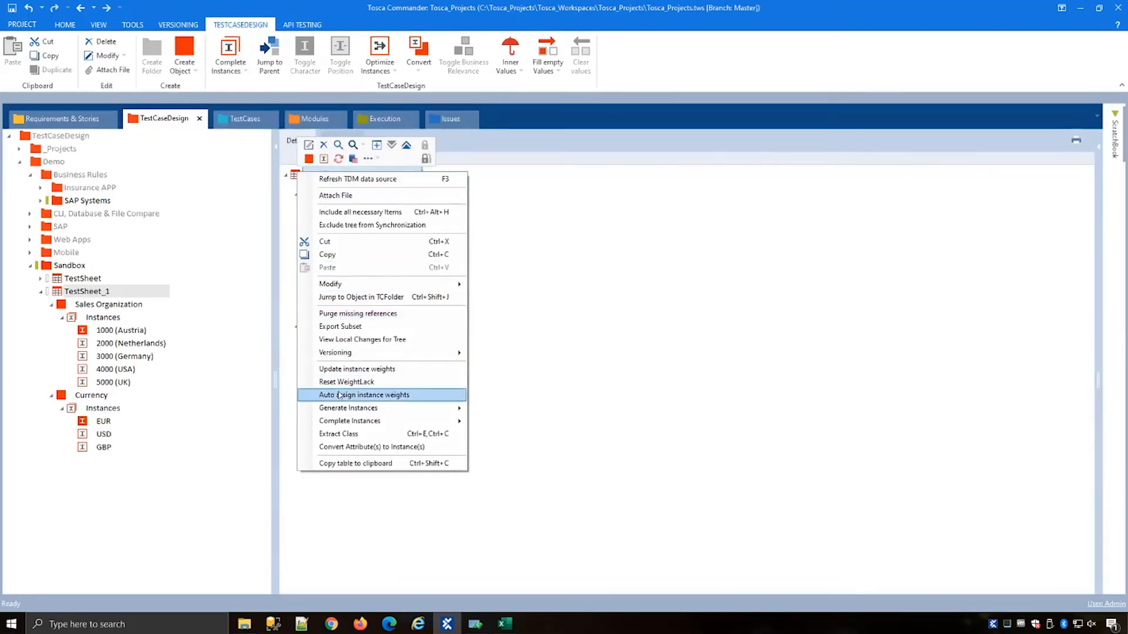
mouse_move(343, 407)
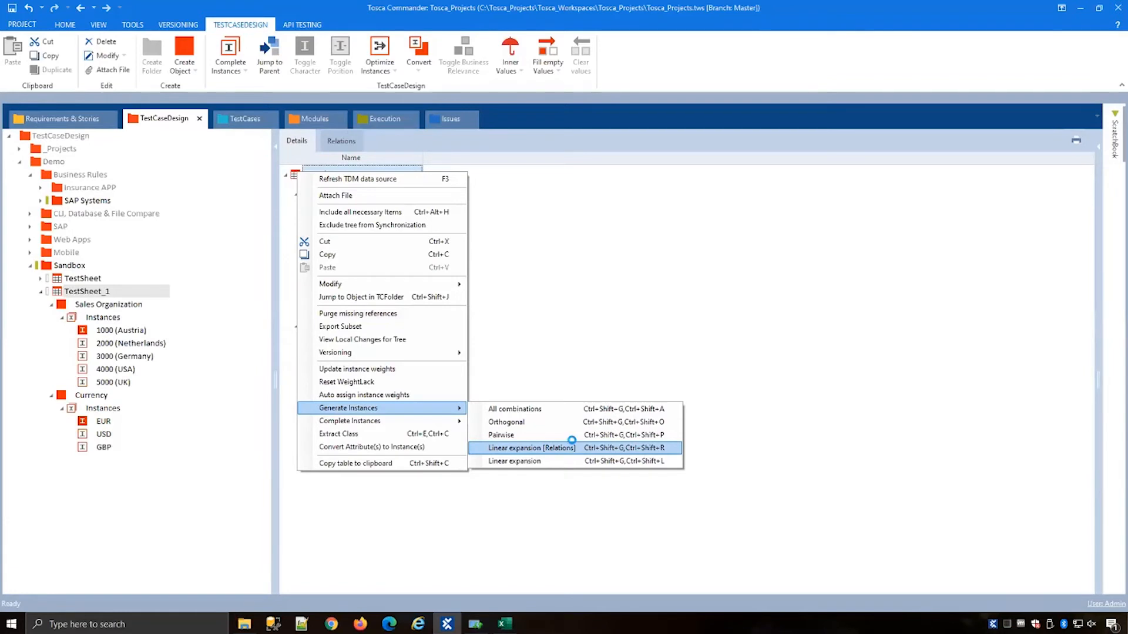
left_click(575, 449)
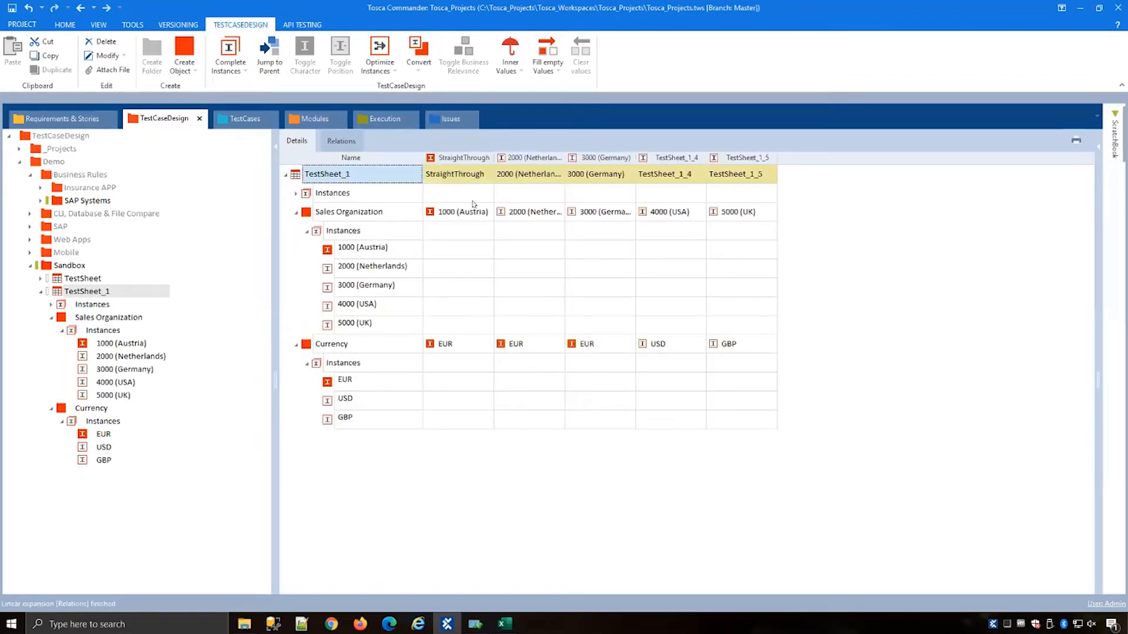
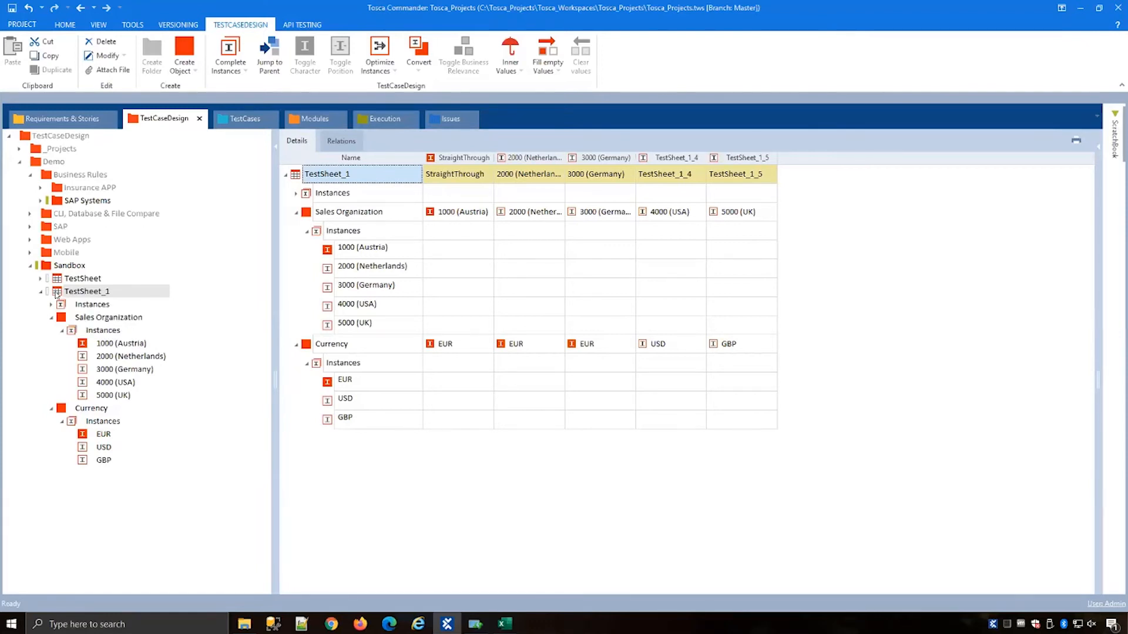
Step: Create a new folder inside the Sandbox folder
left_click(57, 293)
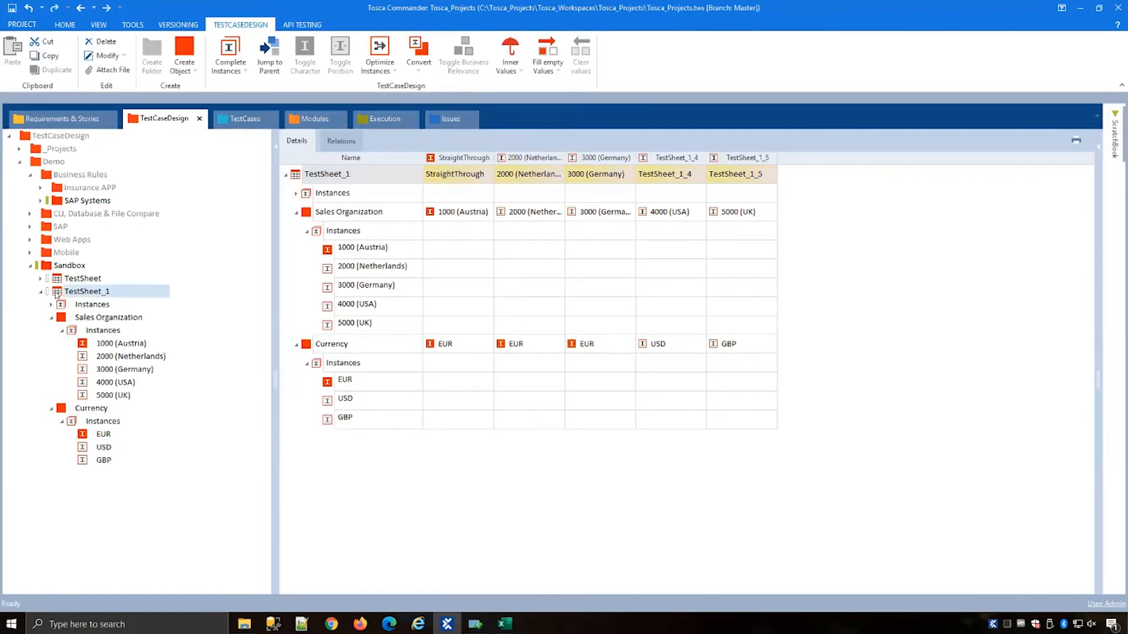
left_click_drag(67, 294, 64, 266)
right_click(68, 265)
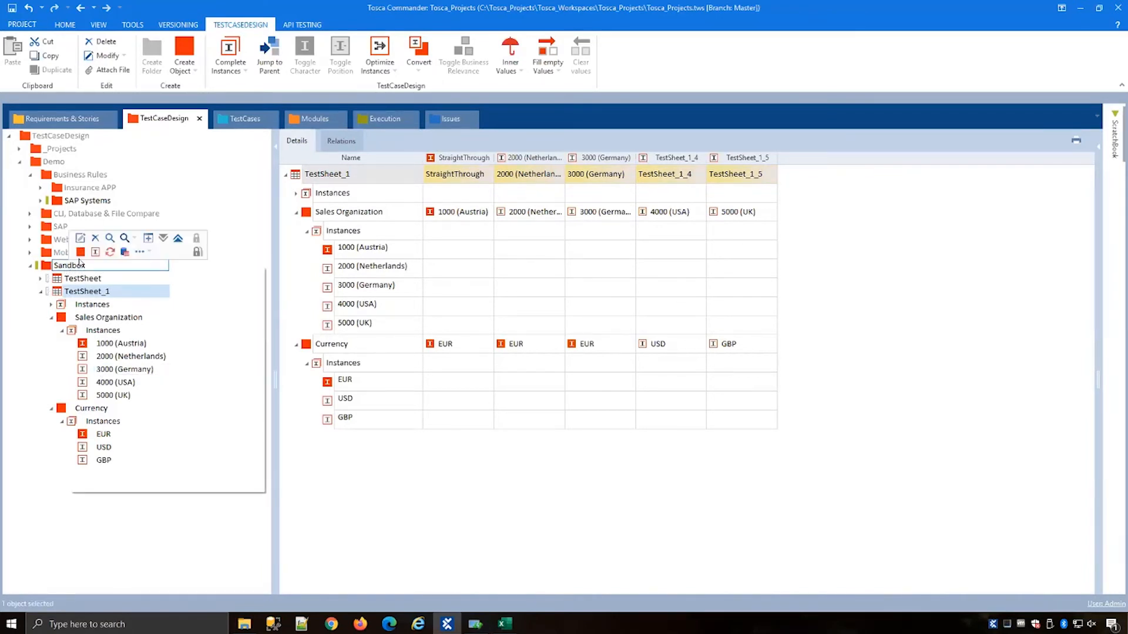
left_click(80, 252)
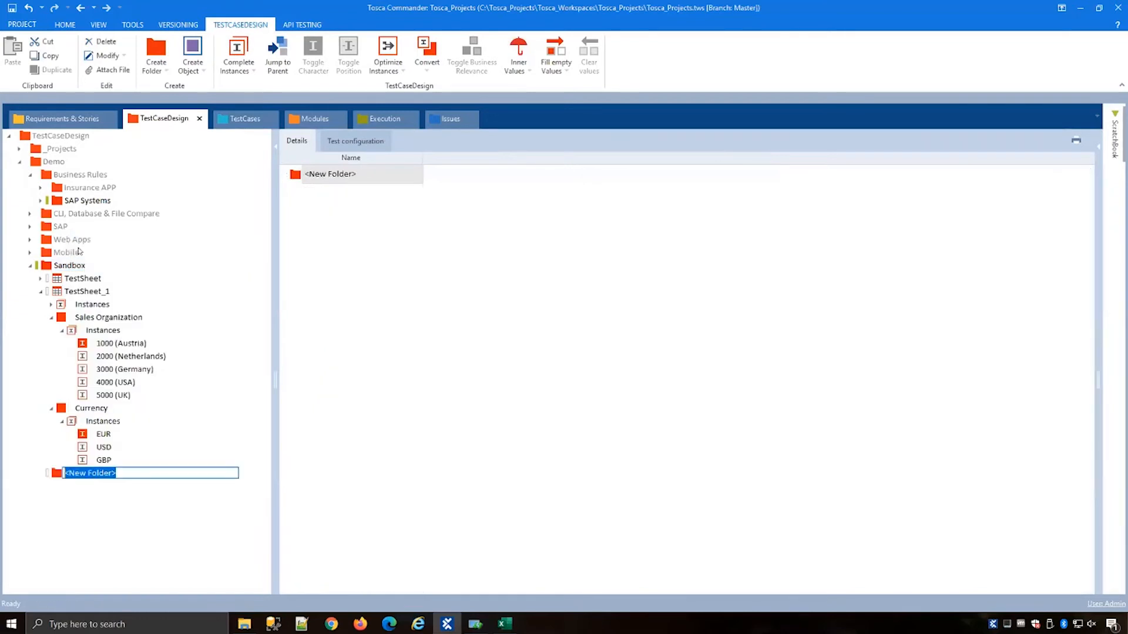
left_click_drag(65, 458, 69, 280)
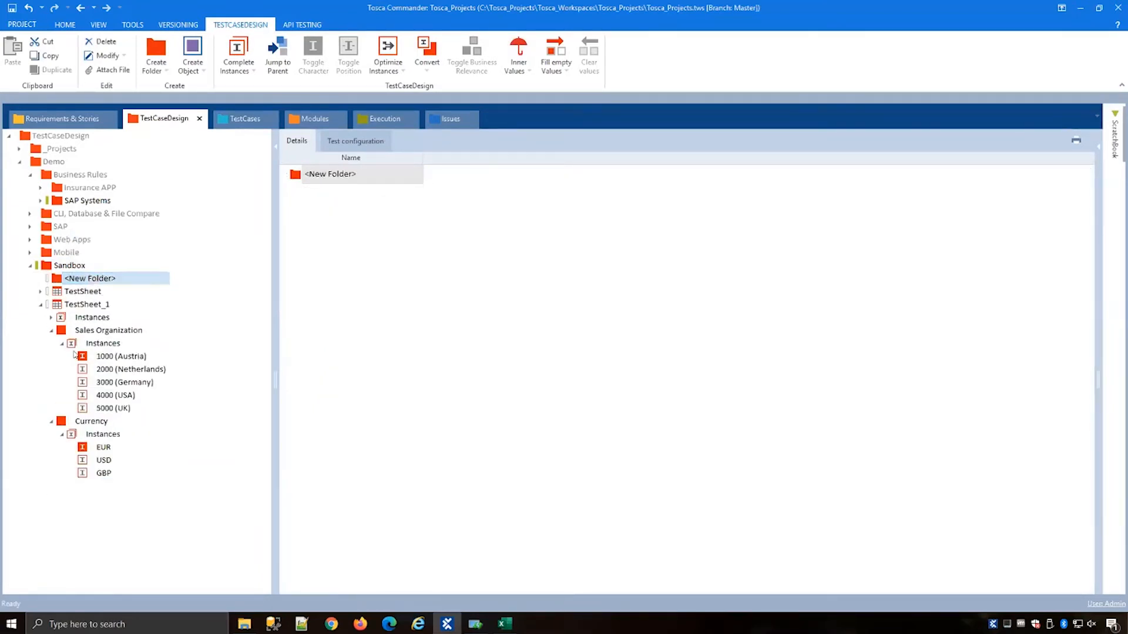
left_click(59, 332)
left_click(59, 305)
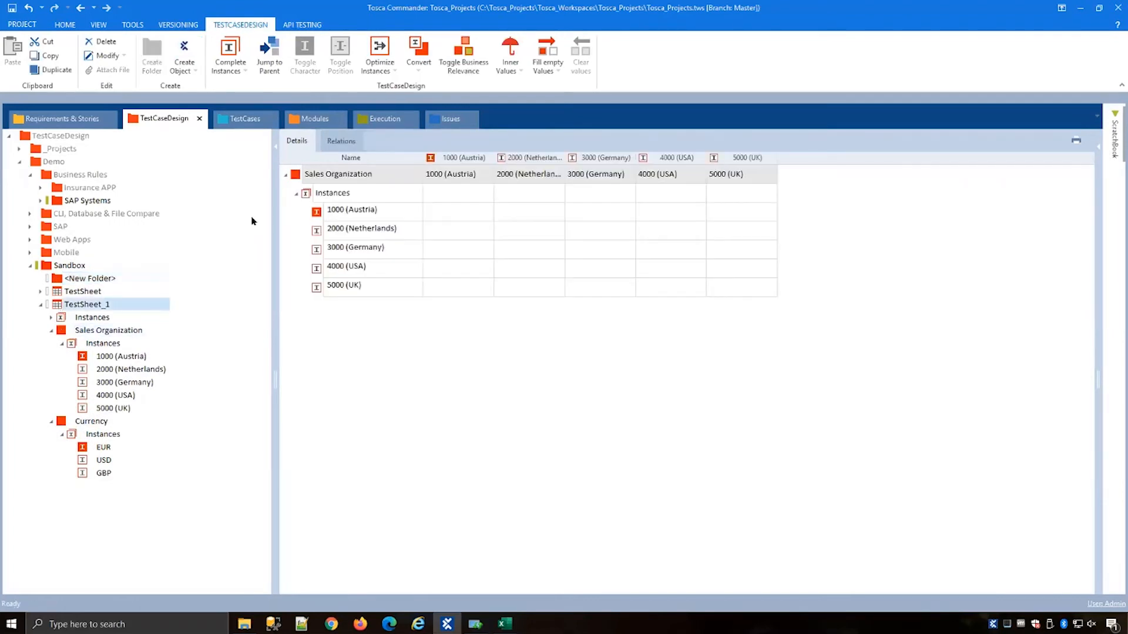
left_click_drag(291, 176, 108, 280)
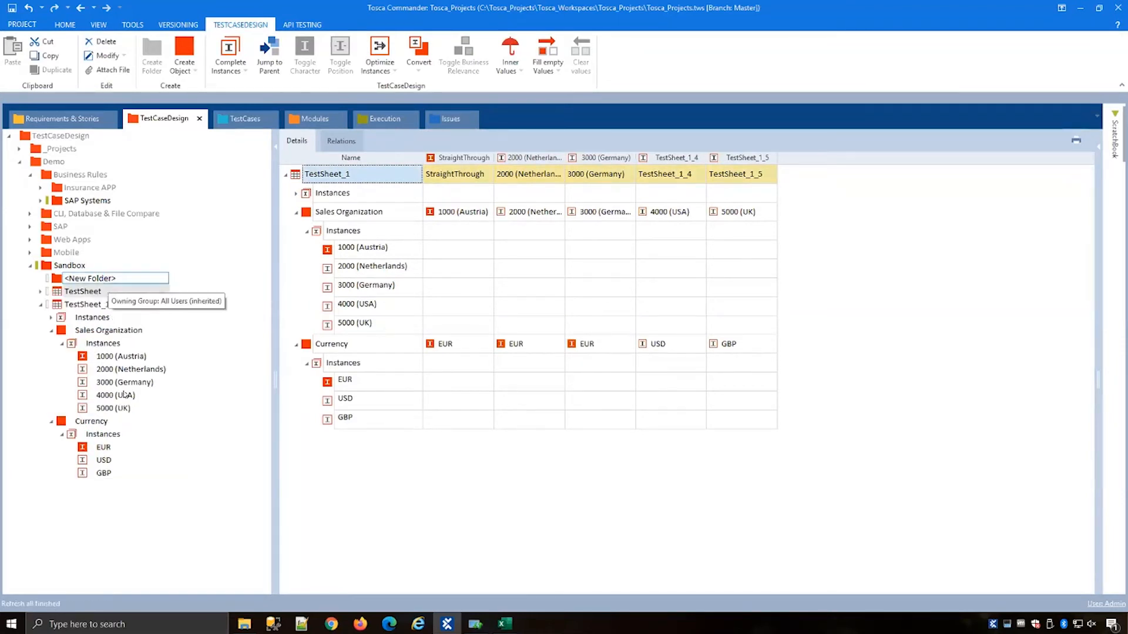
left_click(100, 331)
left_click(88, 305)
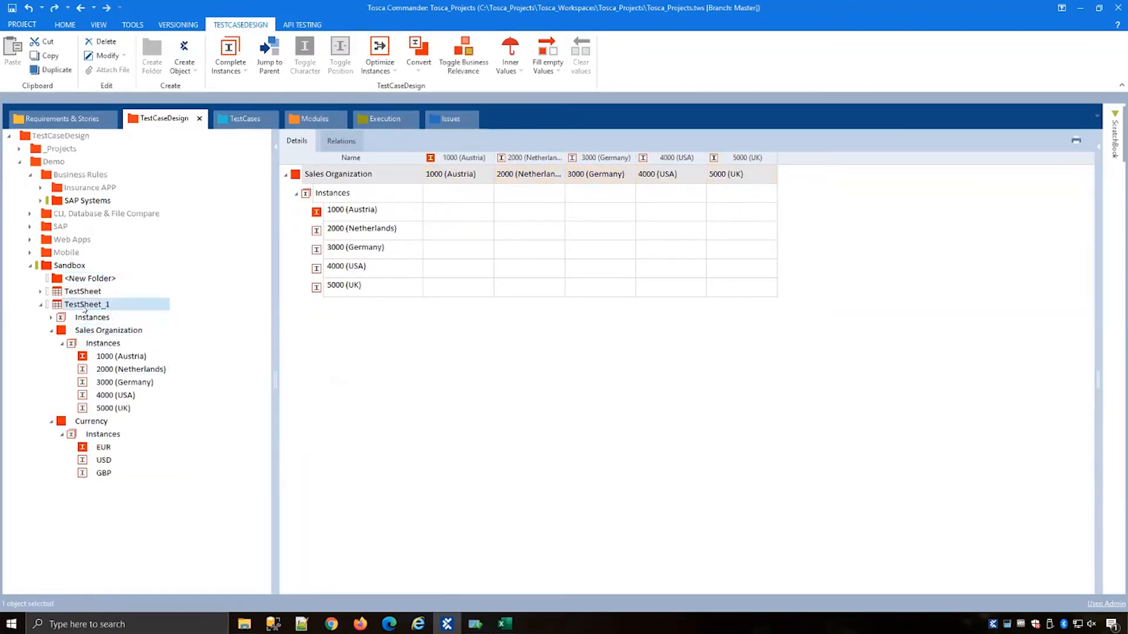
Step: Add an attribute Attr to TestSheet_1 and move the Sales Organization and Currency attributes under it
right_click(88, 306)
left_click(94, 308)
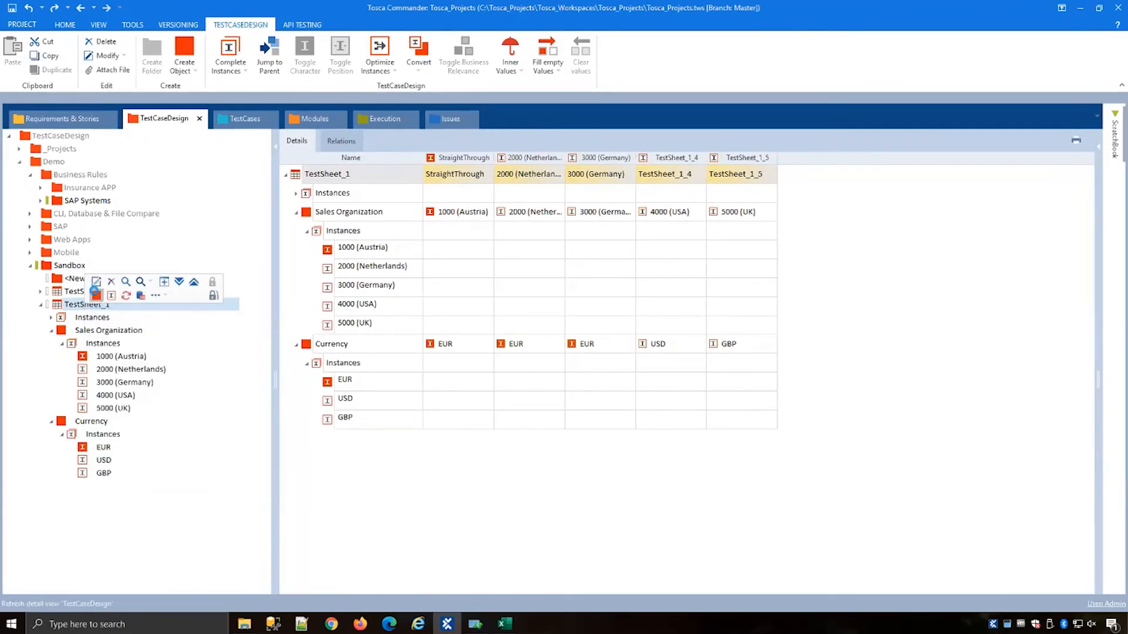
left_click_drag(66, 493, 76, 329)
left_click(93, 306)
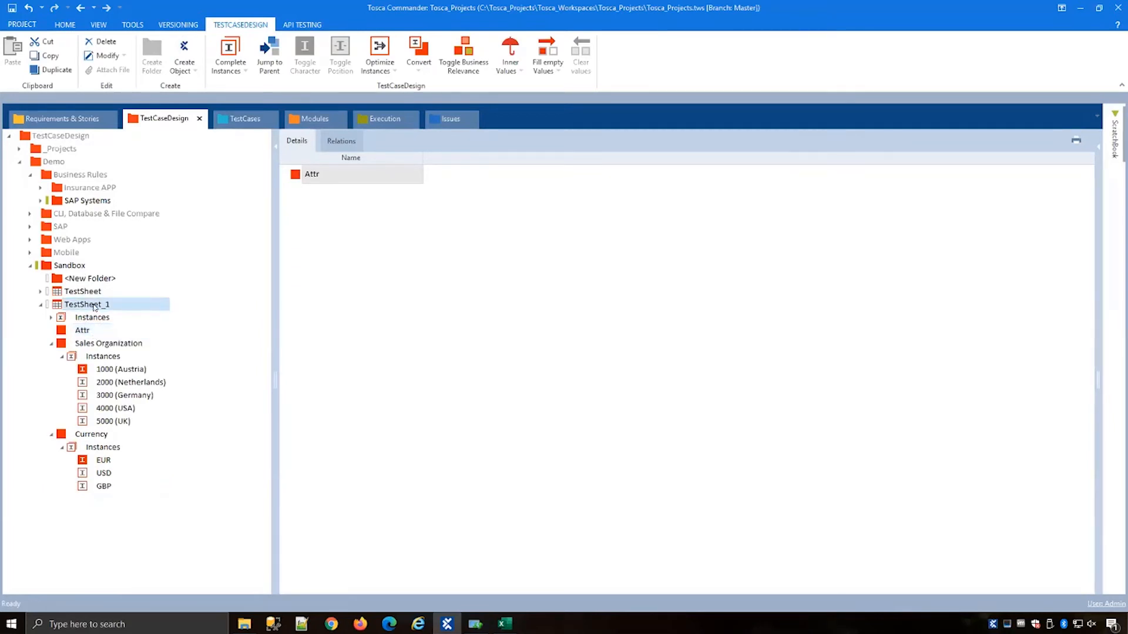
left_click(306, 230)
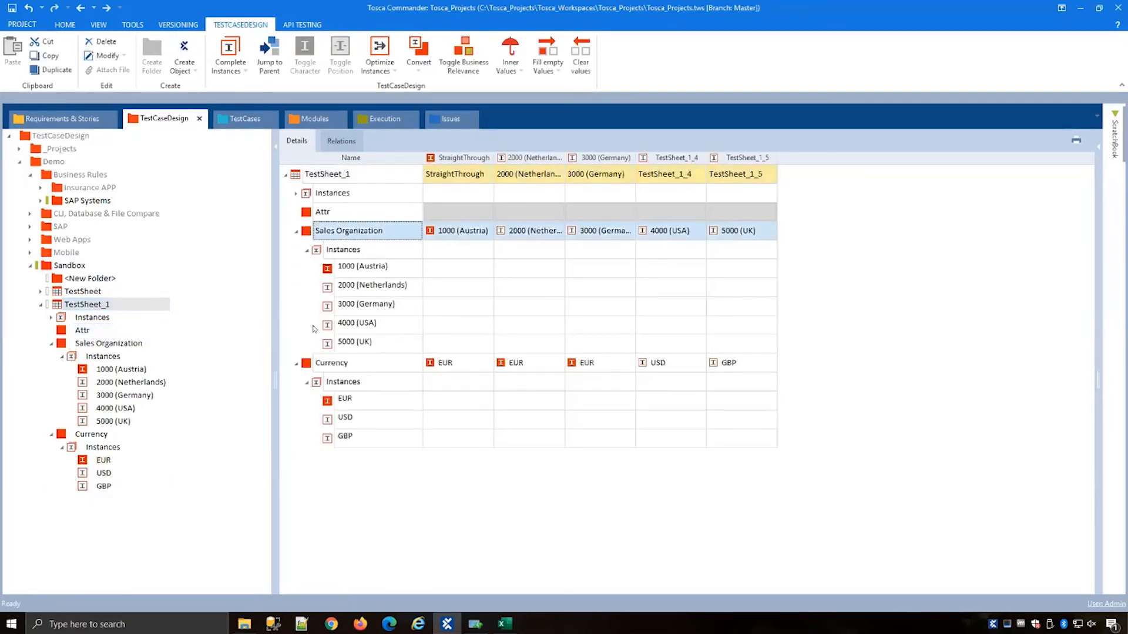
left_click(311, 363)
left_click_drag(311, 230, 77, 281)
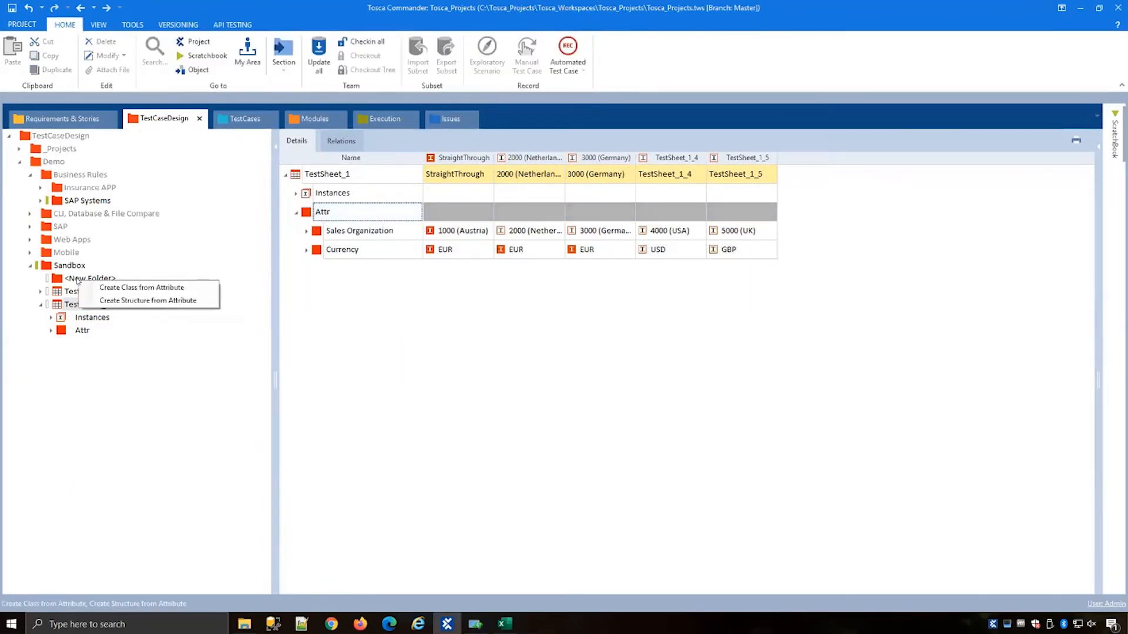
Step: Create a class from the Attr attribute in the new folder and dismiss the invalid-relation notifications
left_click(134, 289)
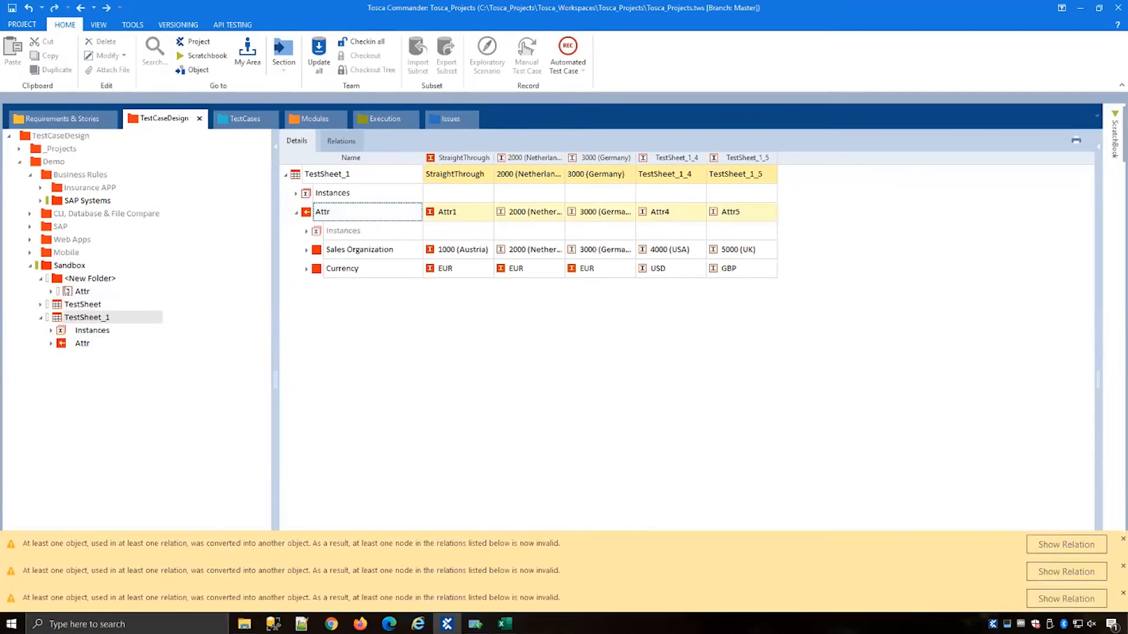
left_click(1122, 539)
left_click(1122, 565)
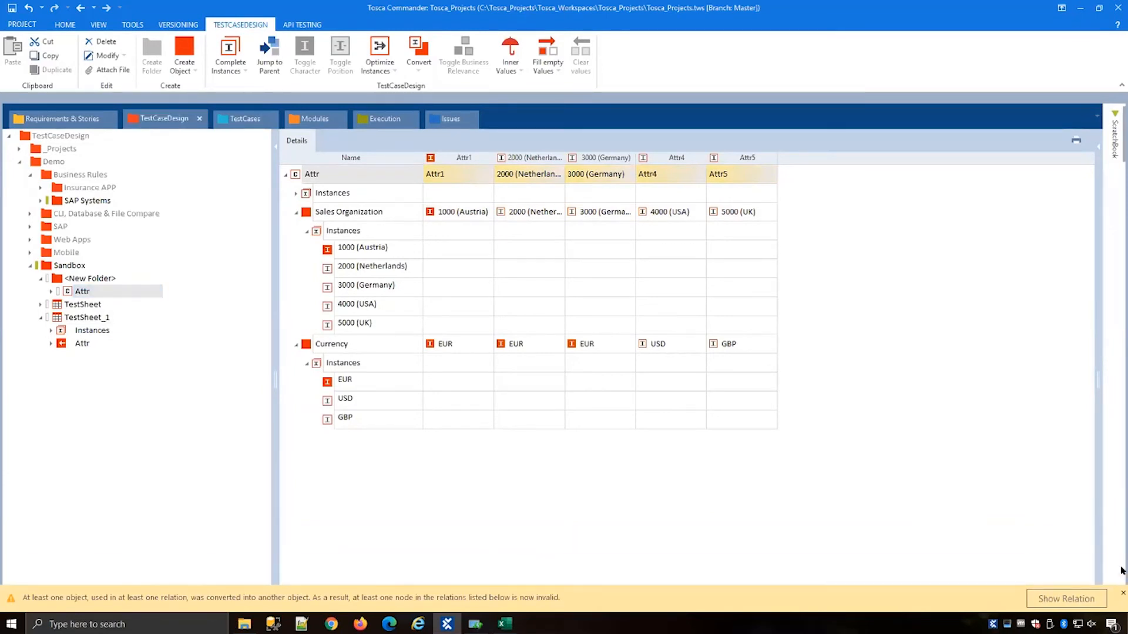
left_click(1122, 593)
Step: Rename the new class to Buiness rule Sale cur
left_click(77, 290)
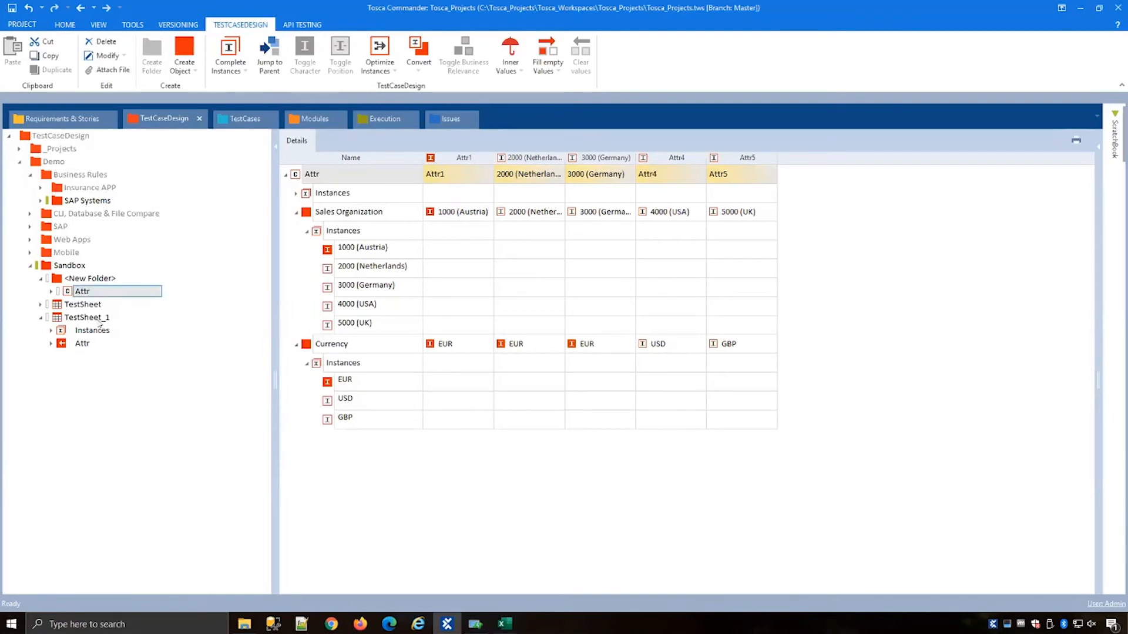
key("Return")
left_click(117, 344)
key("Return")
left_click(74, 292)
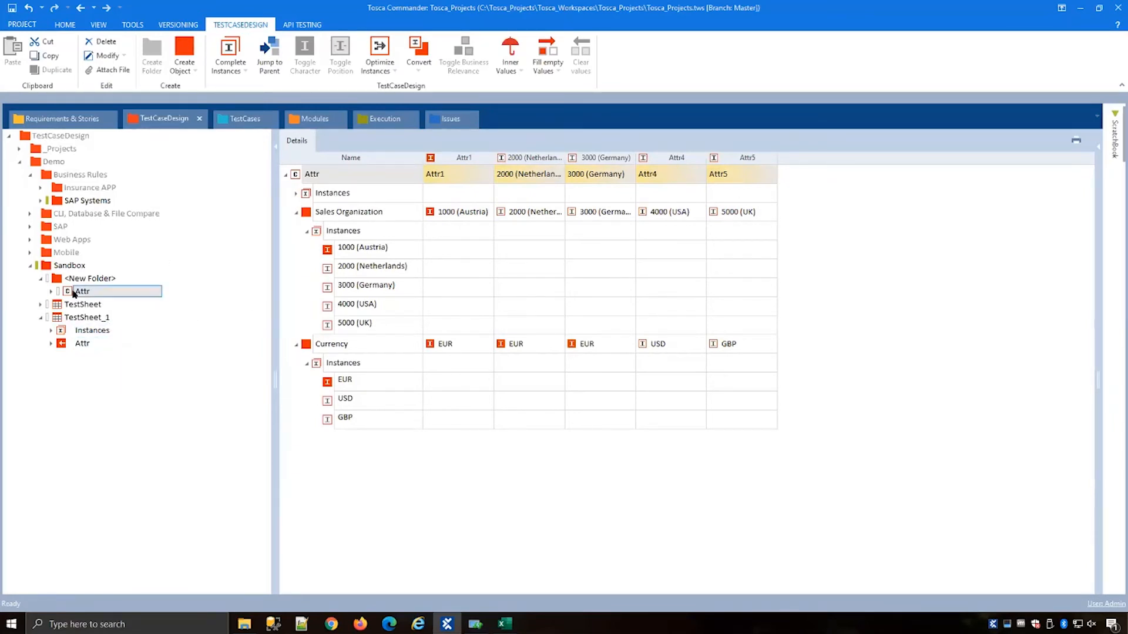
left_click(74, 292)
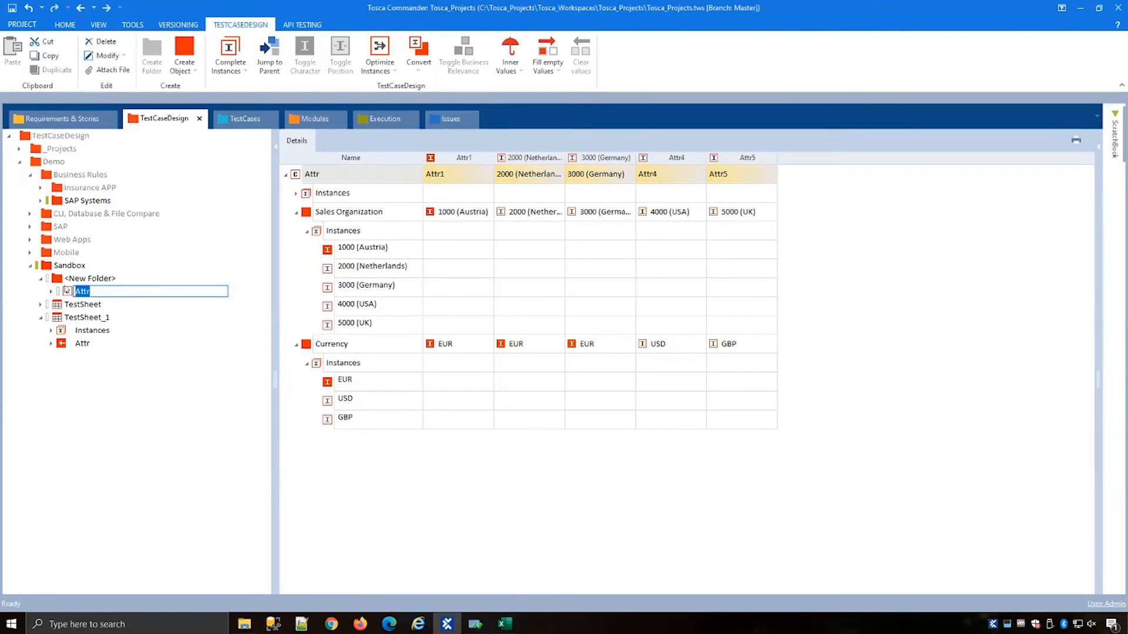
type("Buiness rule Sale cur")
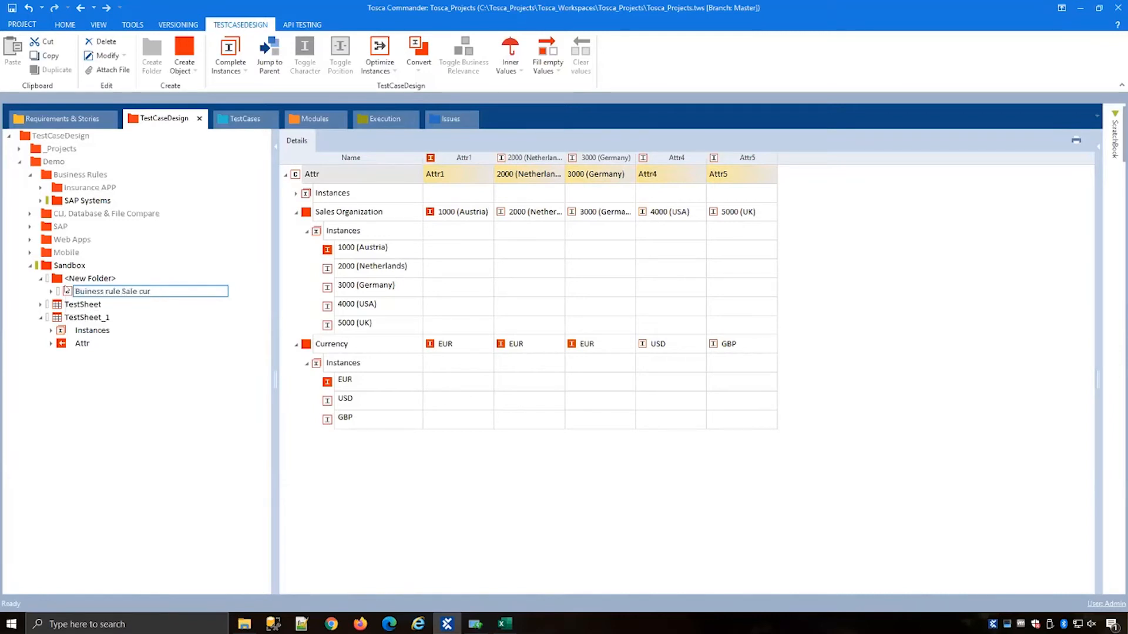
key("Return")
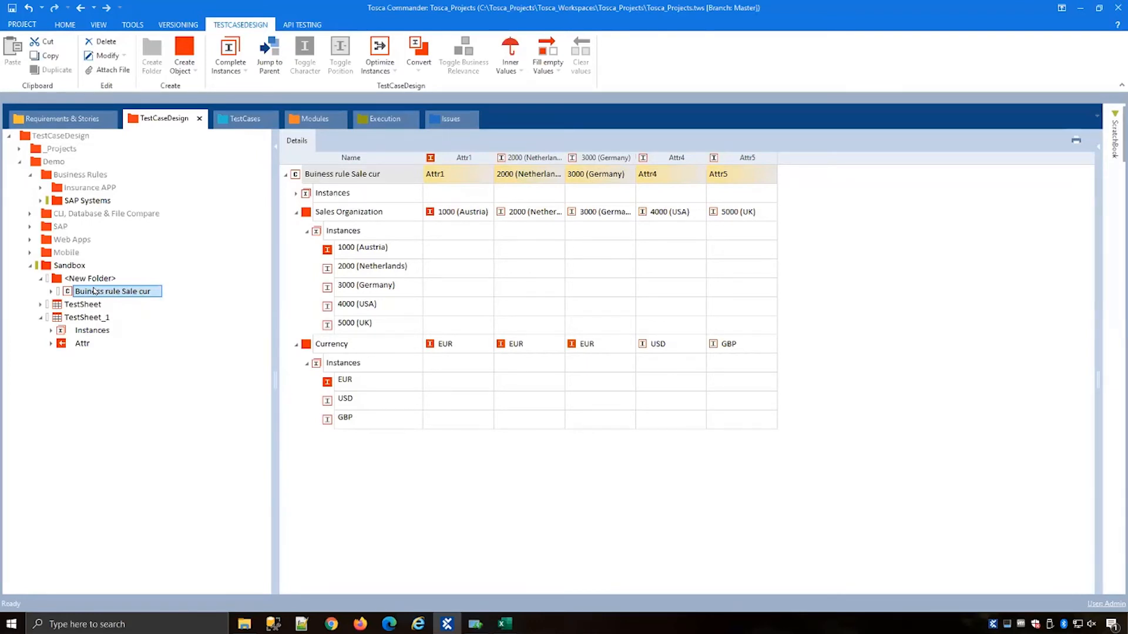
Step: Create TestSheet_2 in Sandbox holding a reference to the Buiness rule Sale cur class
right_click(76, 269)
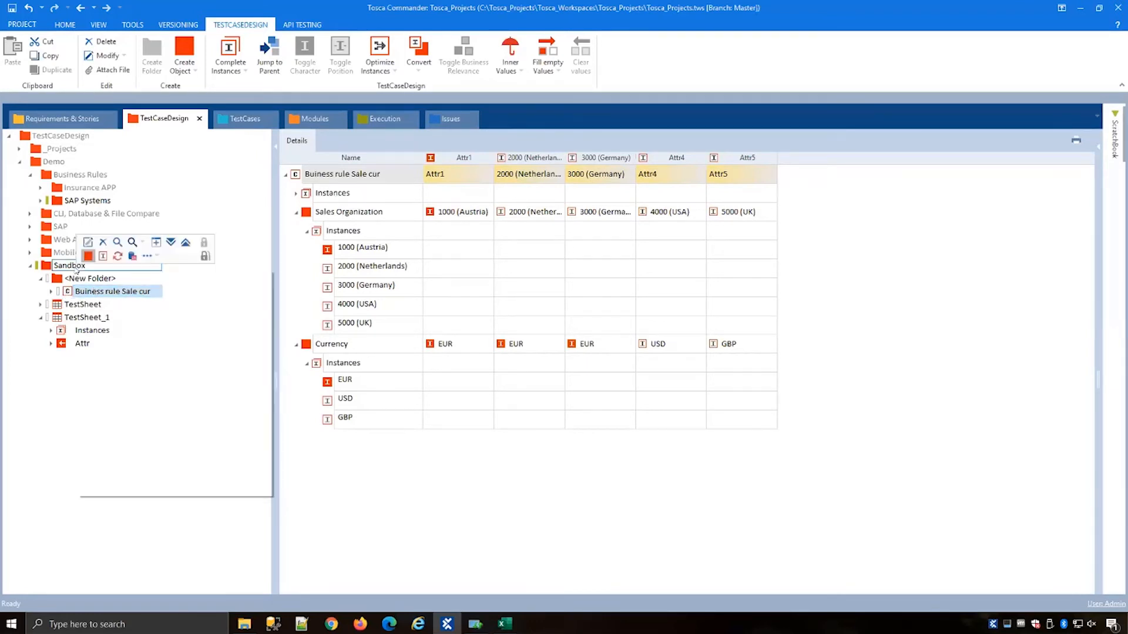
left_click(138, 289)
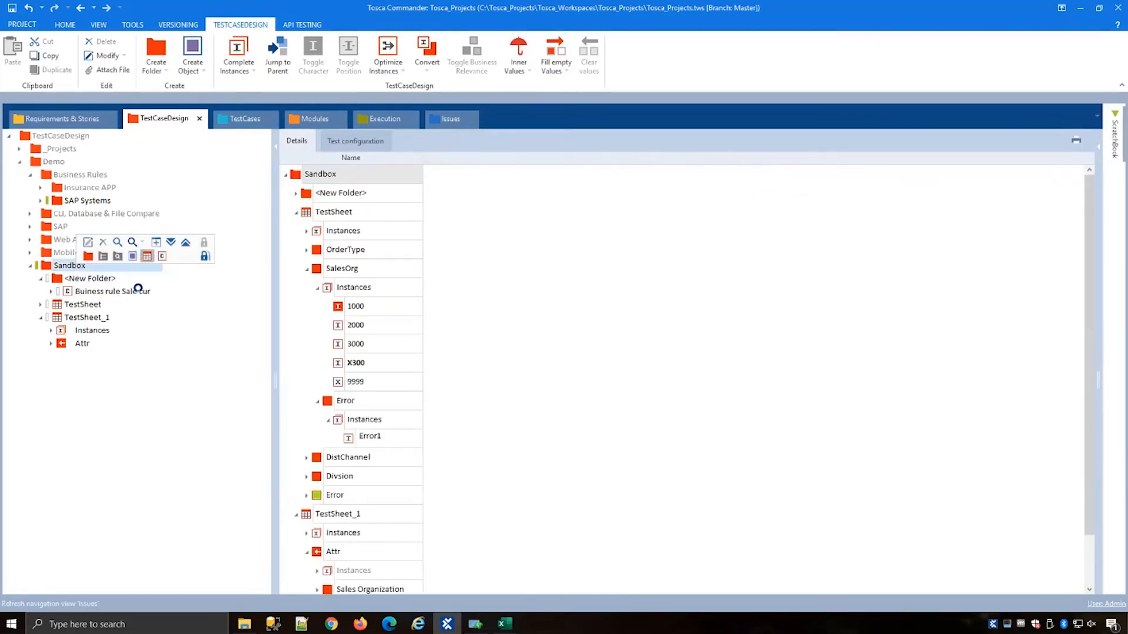
left_click_drag(69, 293, 88, 356)
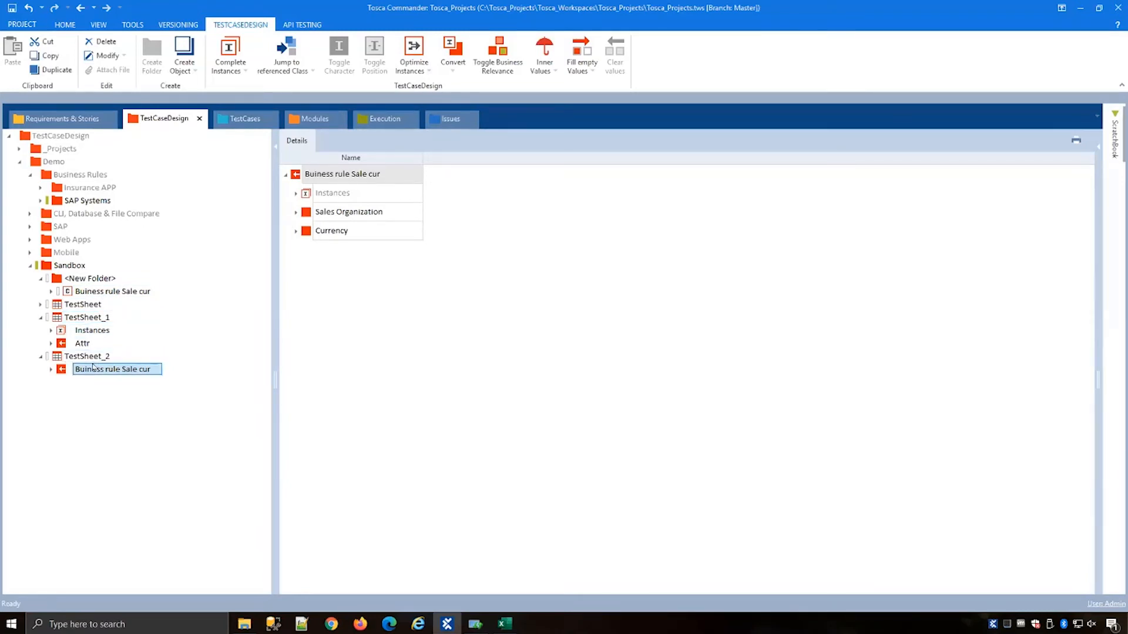
Step: Browse the SAP Systems business-rule classes such as SAP Login, Order types and Sales Organizations
left_click(41, 278)
left_click(40, 305)
left_click(41, 317)
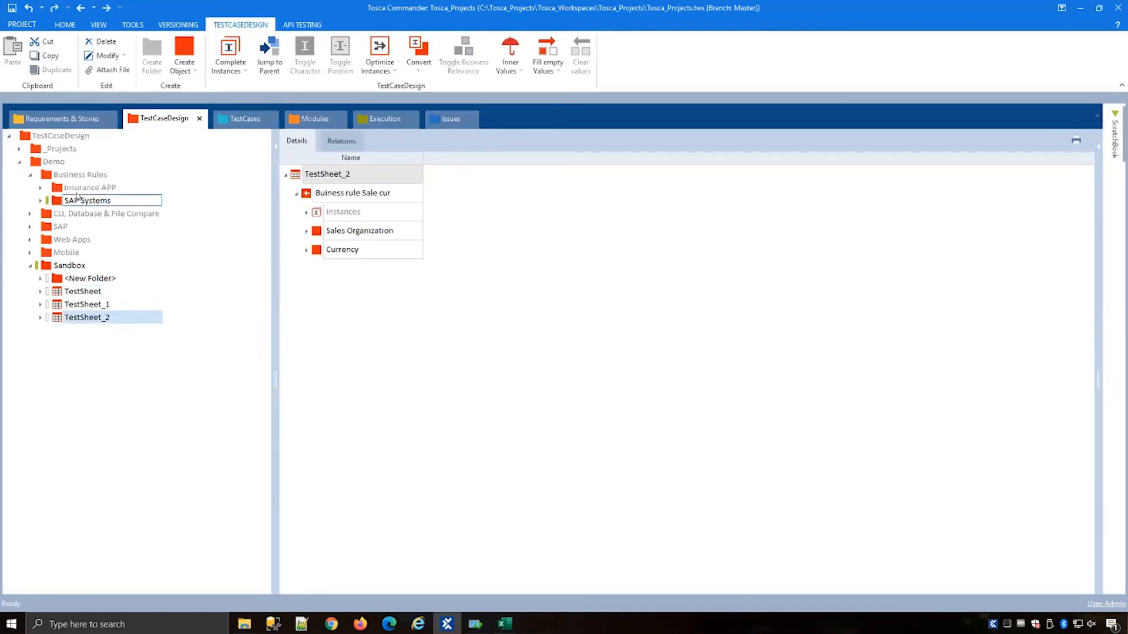
left_click(127, 201)
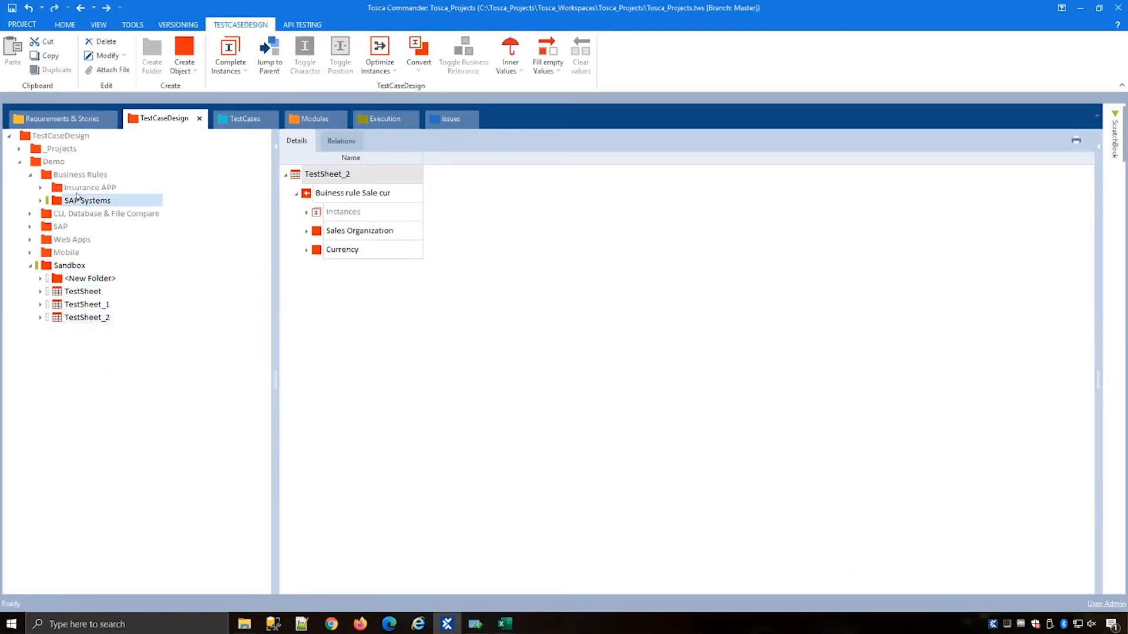
left_click(39, 201)
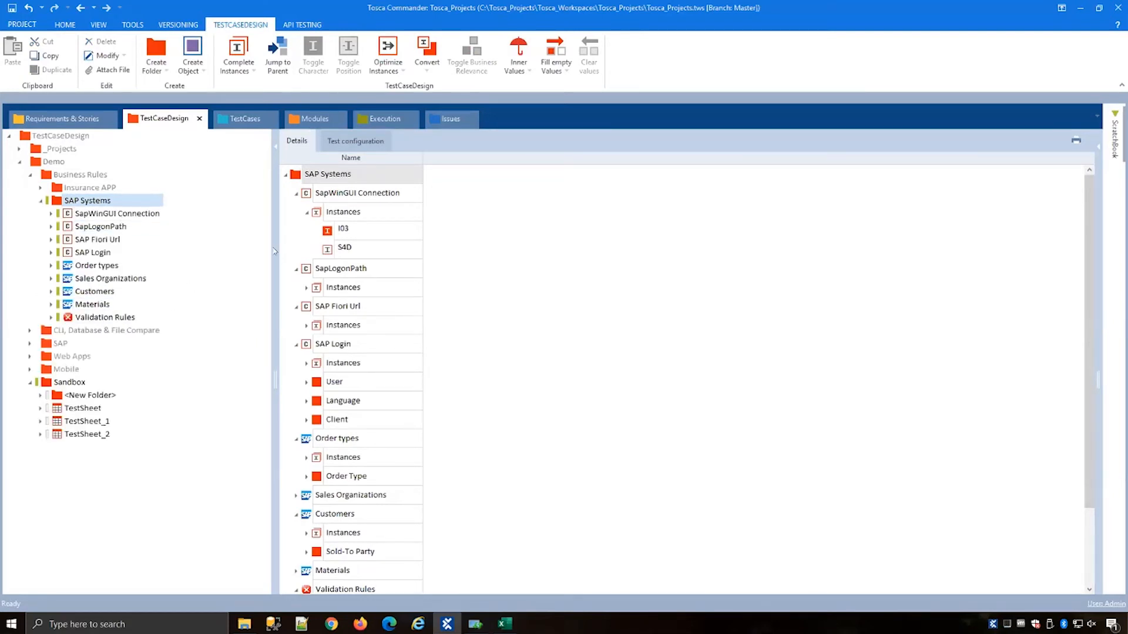
left_click(95, 252)
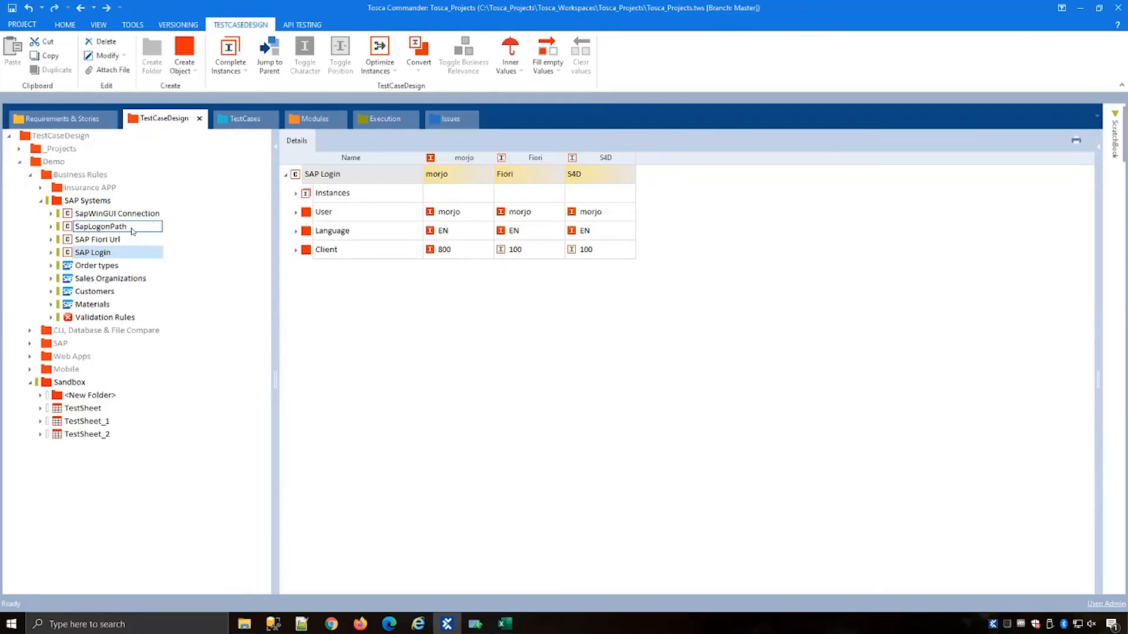
left_click(108, 267)
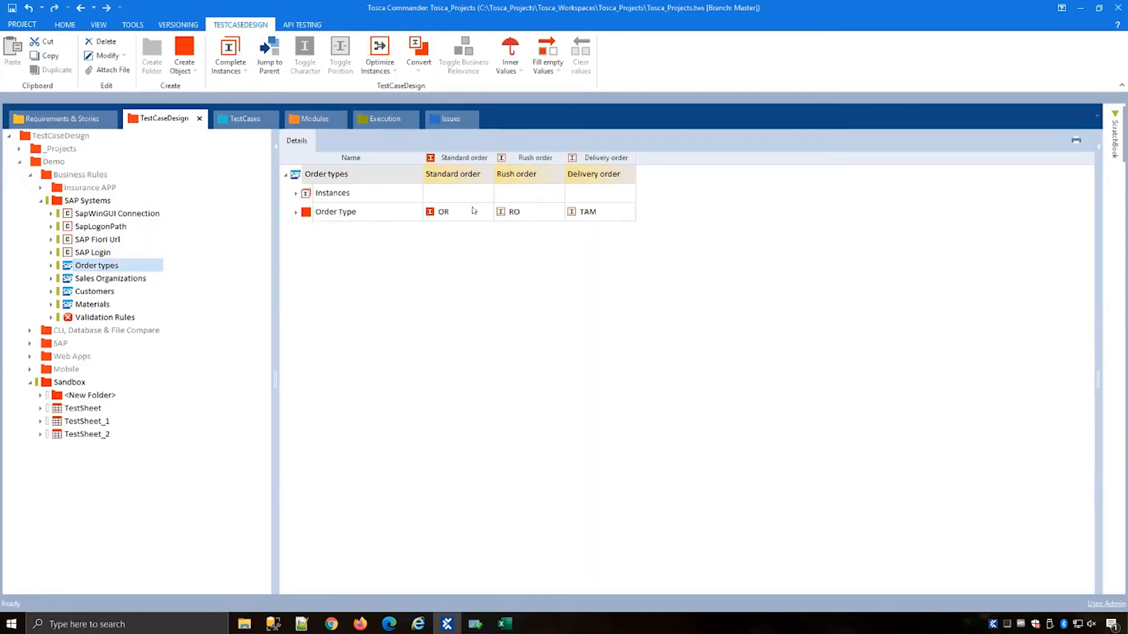
left_click(101, 279)
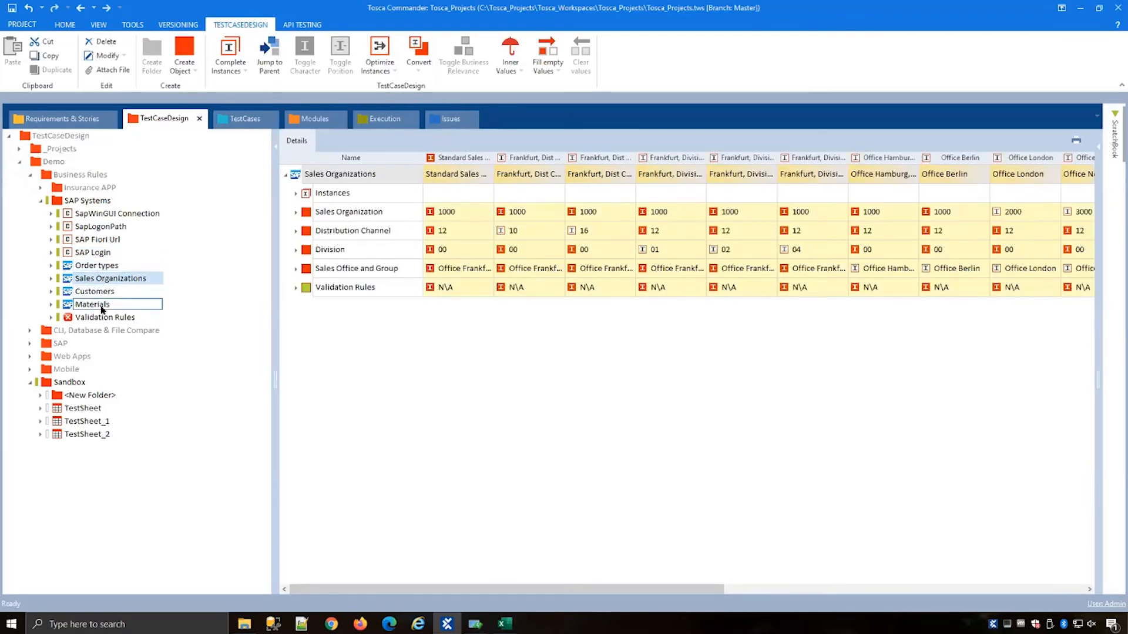
Step: Create a new test sheet in the Sandbox folder named Order to Cash
left_click(78, 382)
right_click(78, 383)
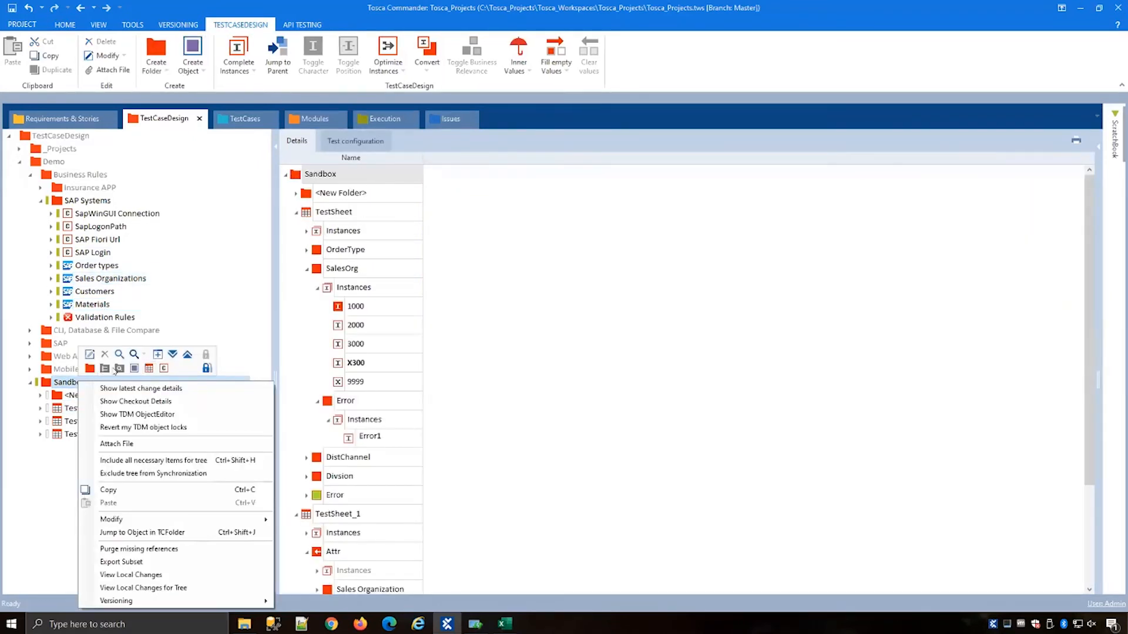
left_click(149, 368)
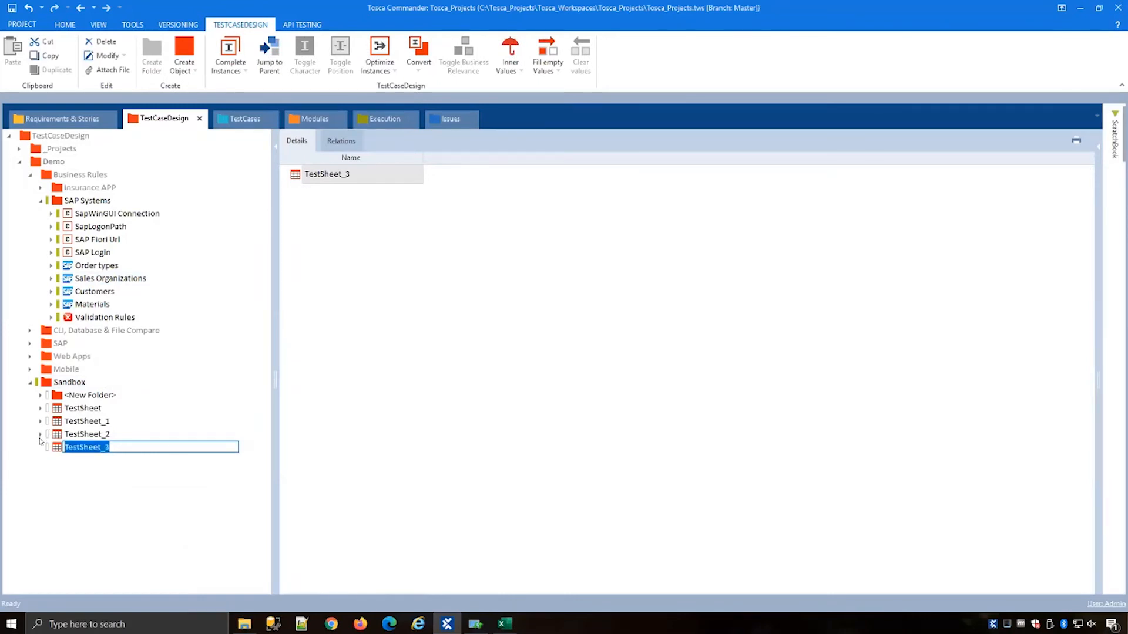
key("BackSpace")
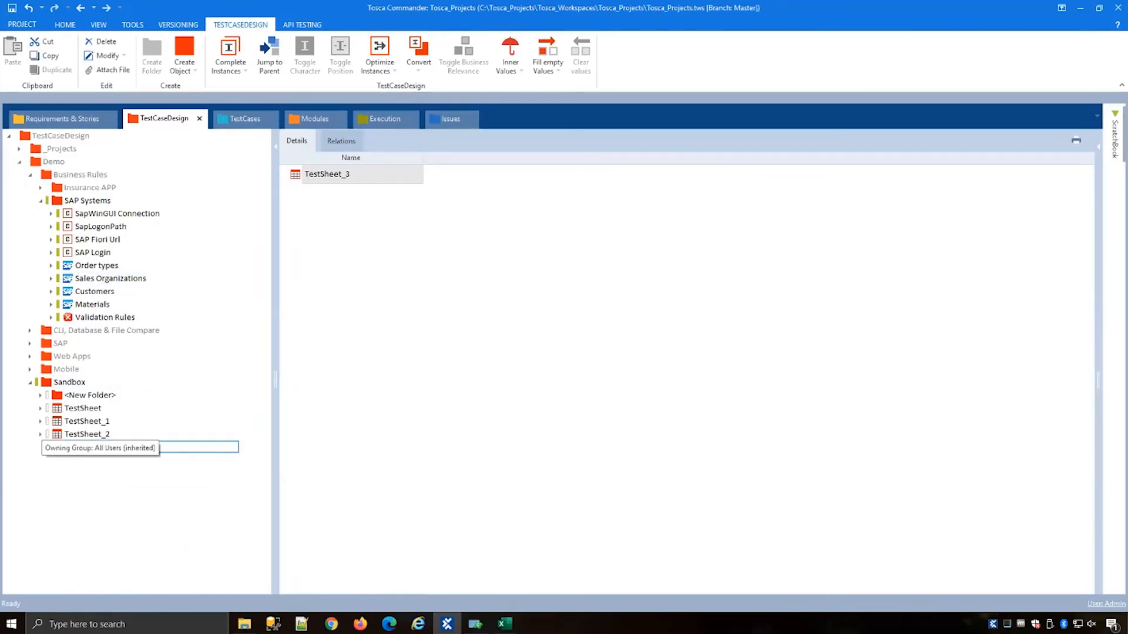
type("Order to Cash")
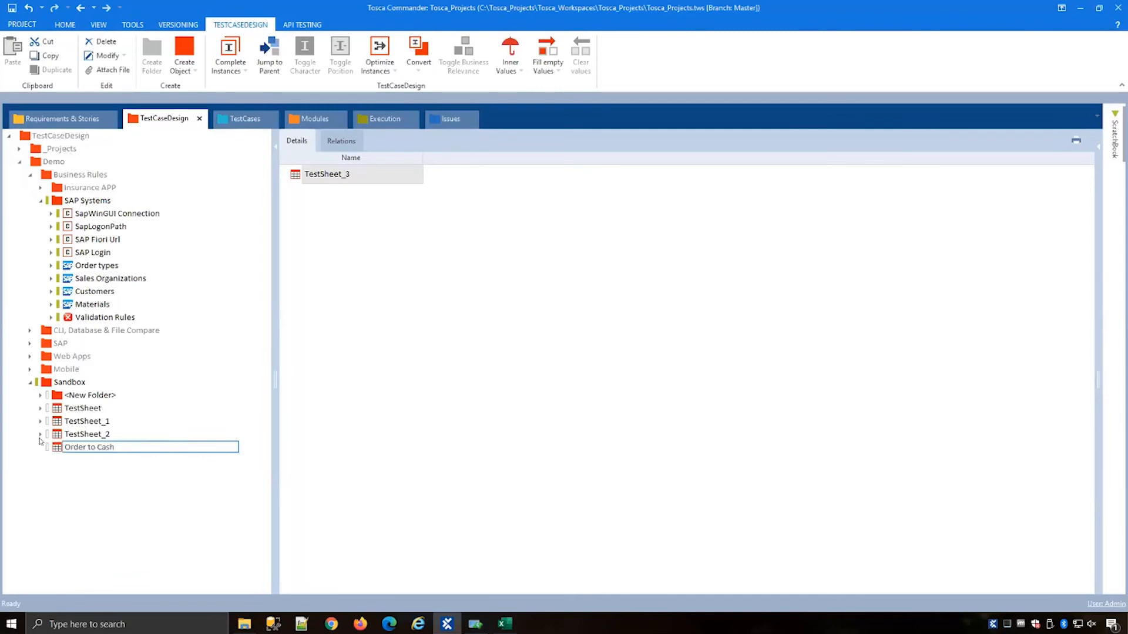
key("Return")
Step: Add the Order types, Sales Organizations, Customers and Materials classes to the Order to Cash test sheet
left_click(90, 294, "shift")
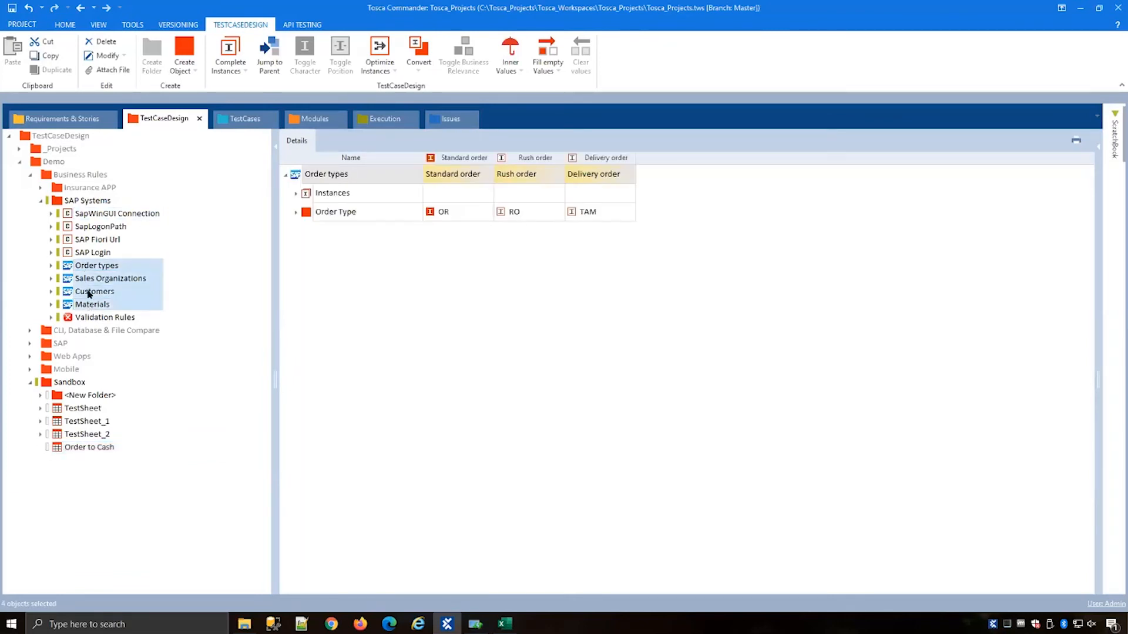
left_click_drag(88, 294, 93, 451)
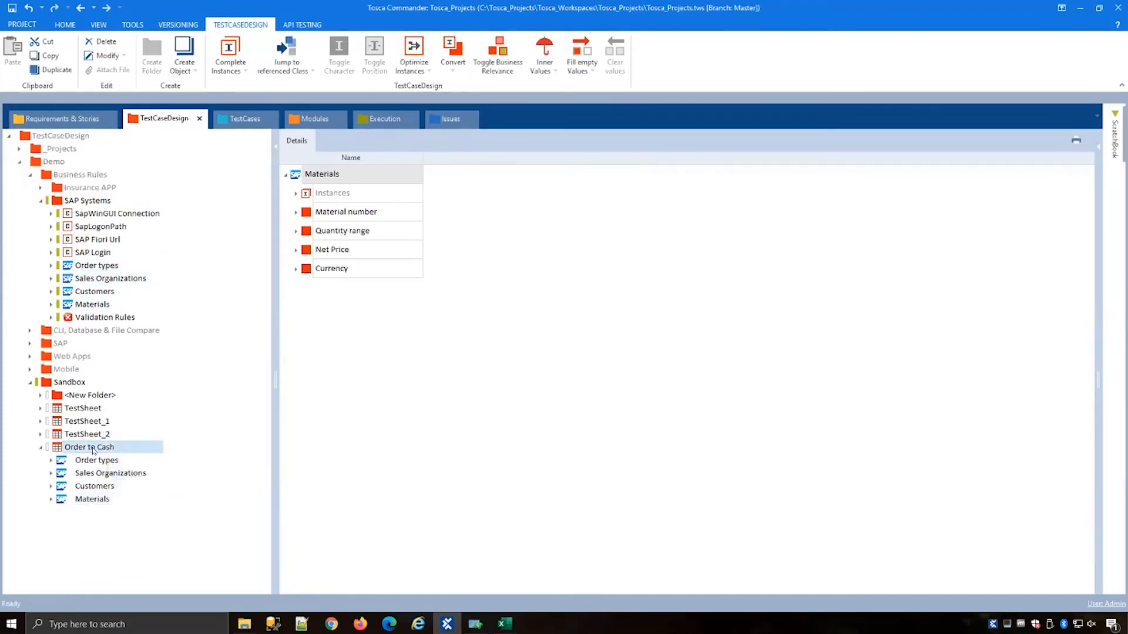
left_click(93, 449)
left_click(296, 251)
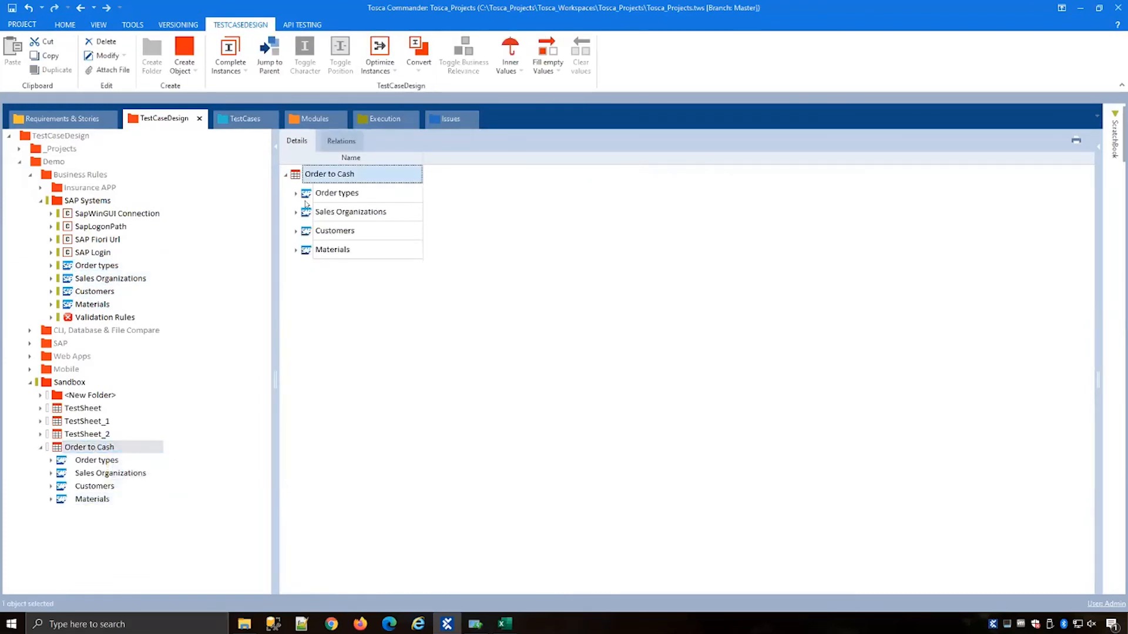
left_click(114, 469)
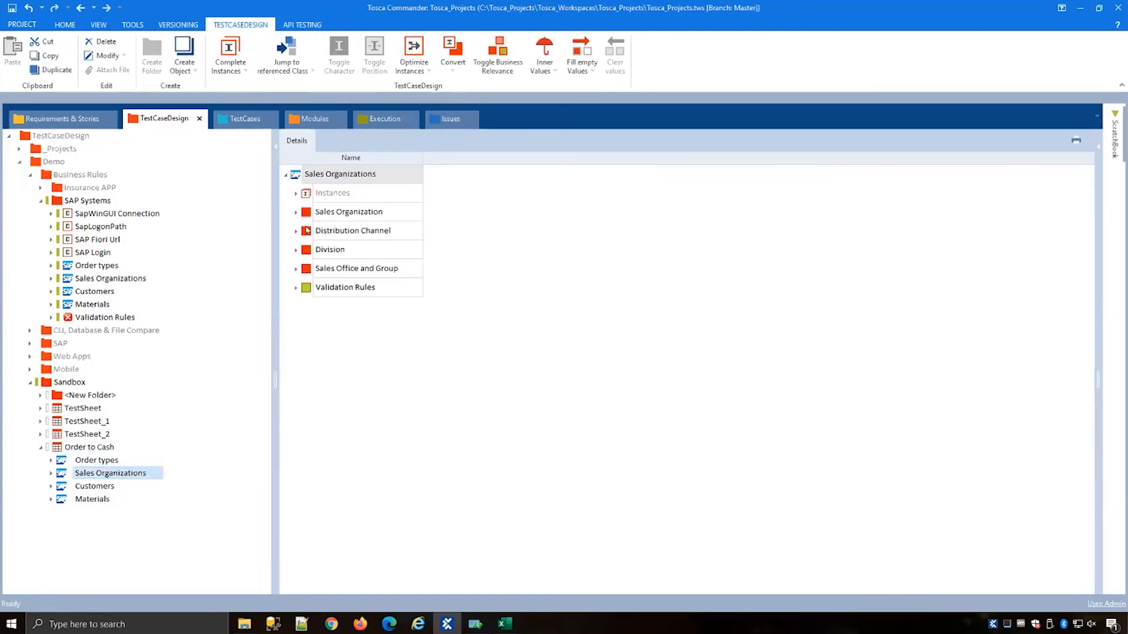
Step: Expand the Sales Organizations class's Distribution Channel, Division and Validation Rules to inspect their instances
left_click(295, 232)
left_click(304, 250)
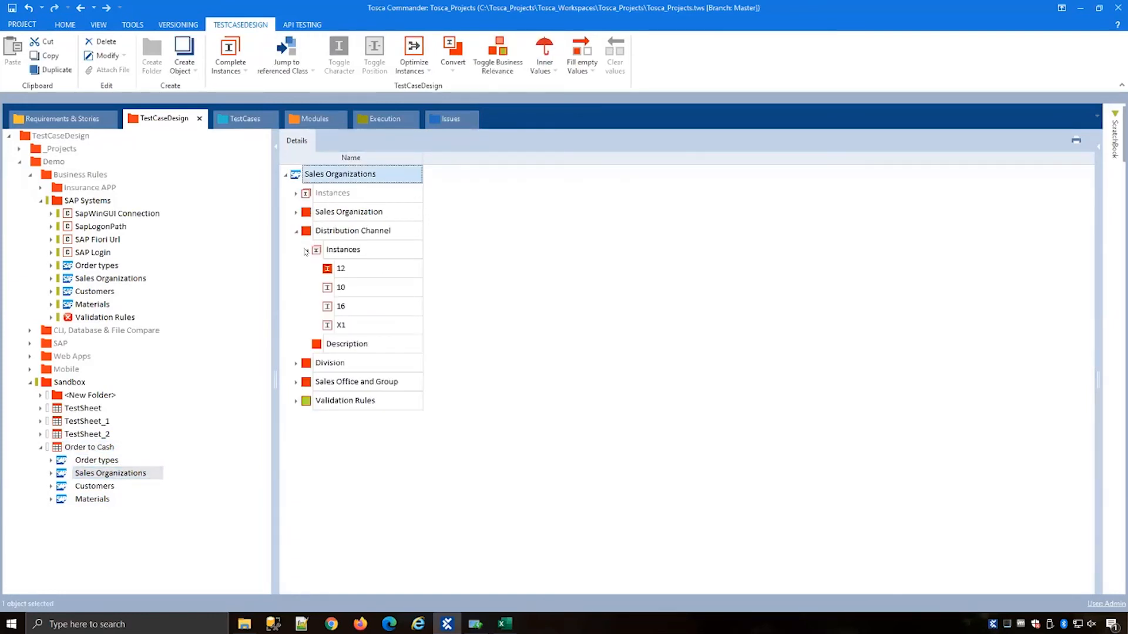
left_click(296, 364)
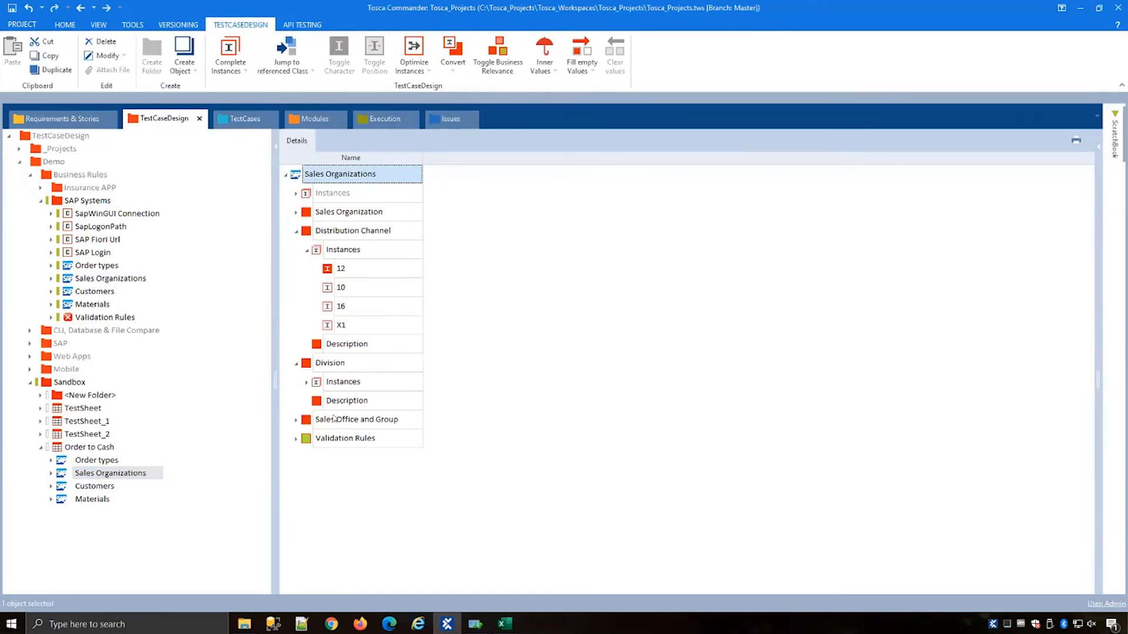
left_click(296, 439)
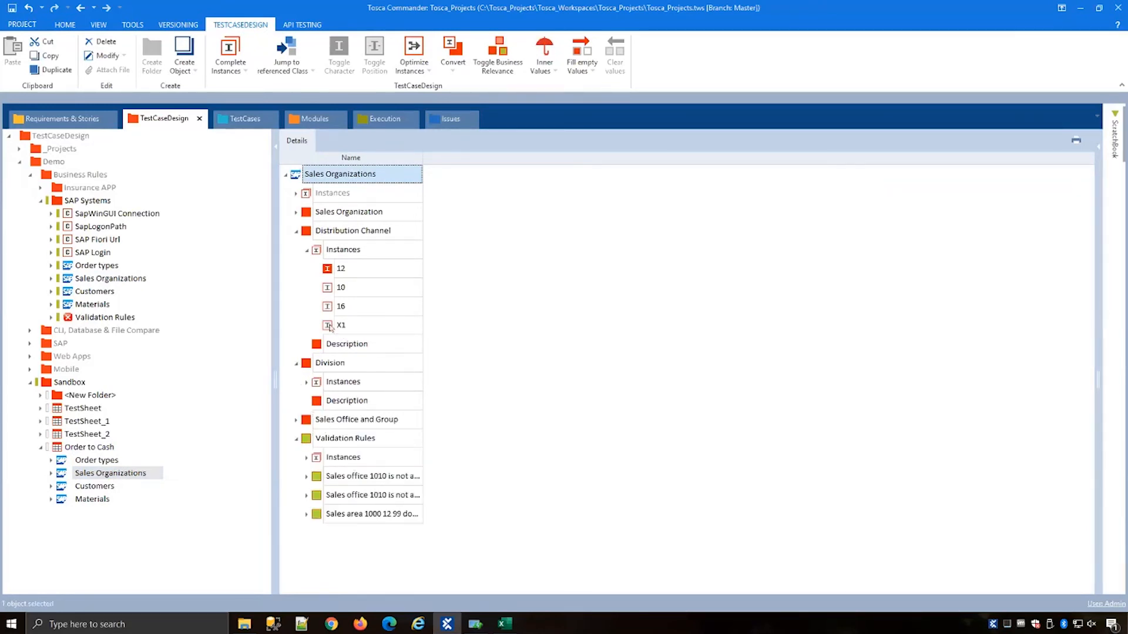
left_click(308, 382)
scroll(344, 459, "down", 2)
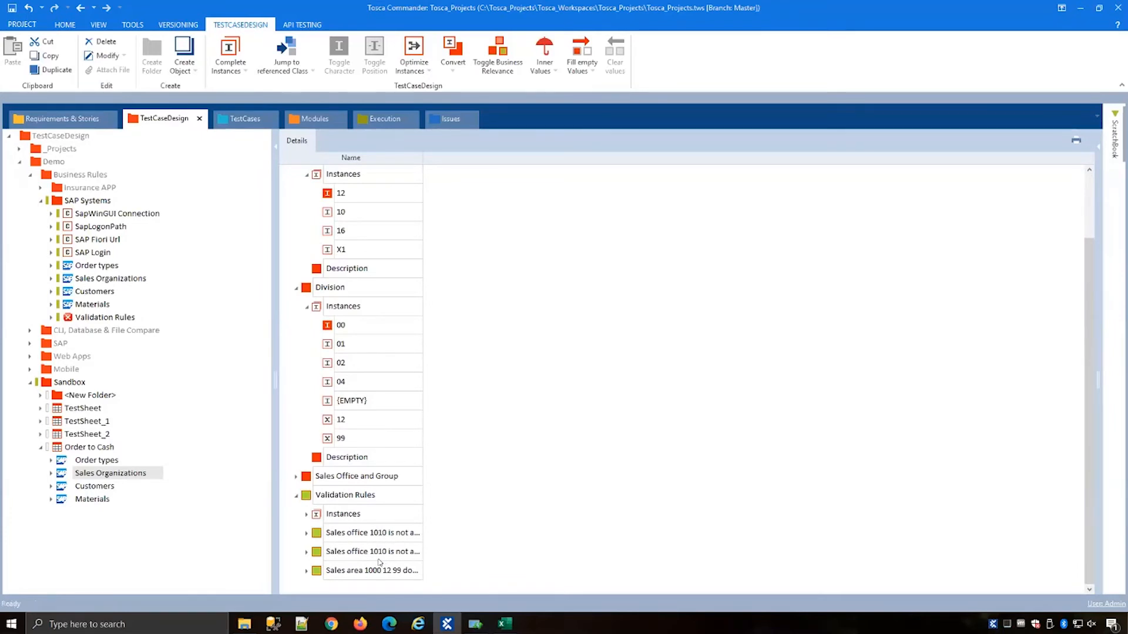
Step: Generate the Order to Cash test sheet's instances using the Linear expansion combination method
left_click(97, 450)
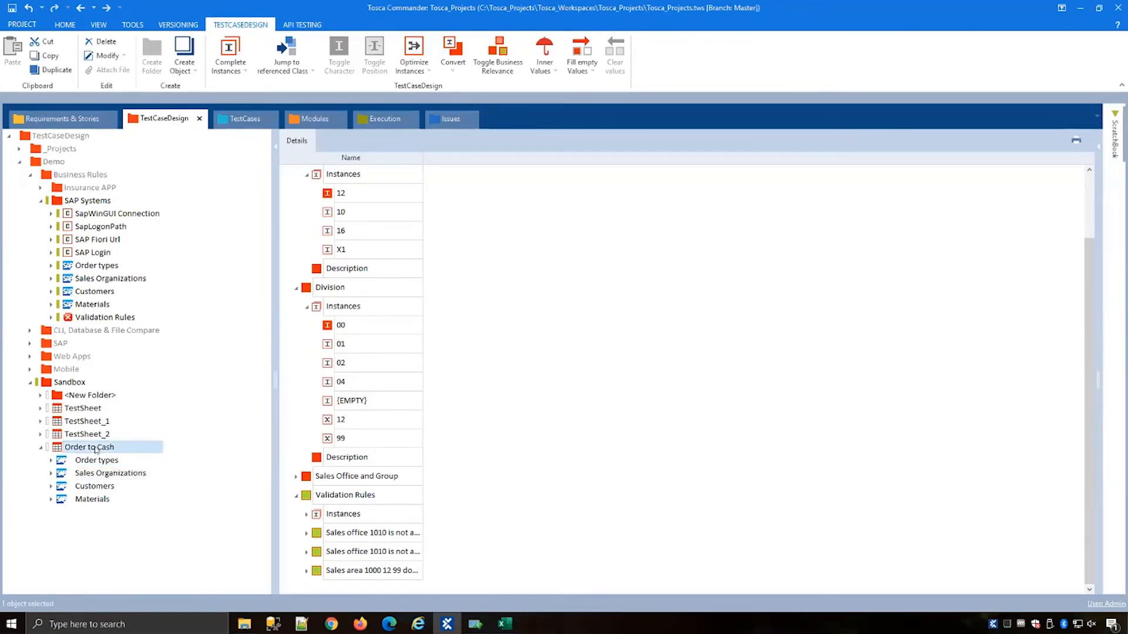
left_click(295, 211)
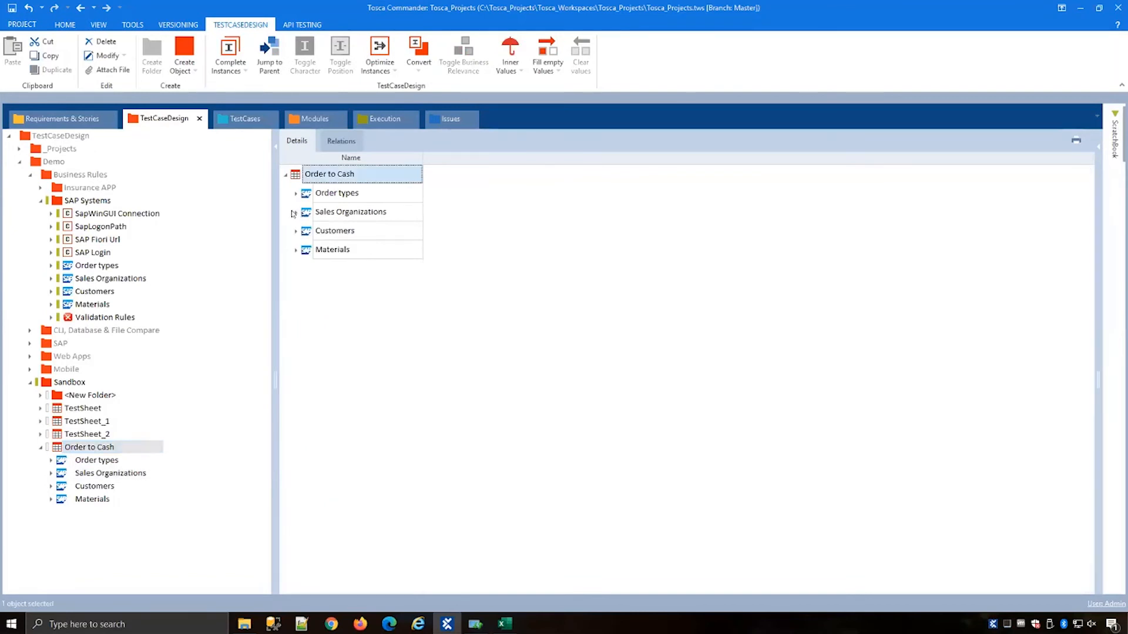
left_click(239, 72)
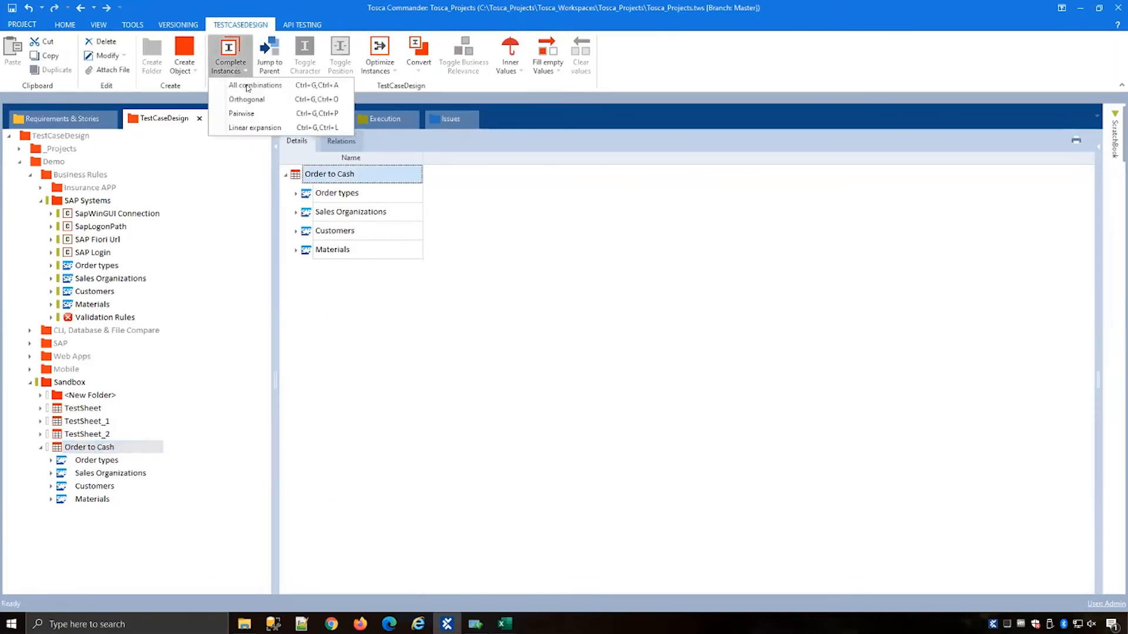
left_click(256, 129)
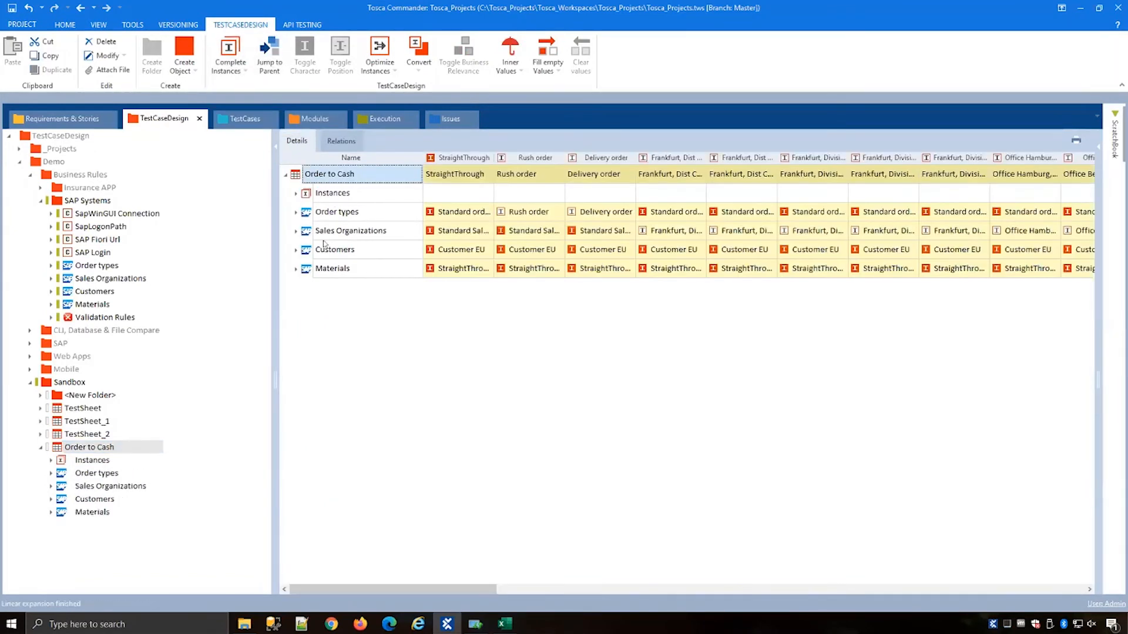
Step: Expand the Materials, Customers and Sales Organizations attributes in the Order to Cash sheet to review the generated instance values
left_click(295, 269)
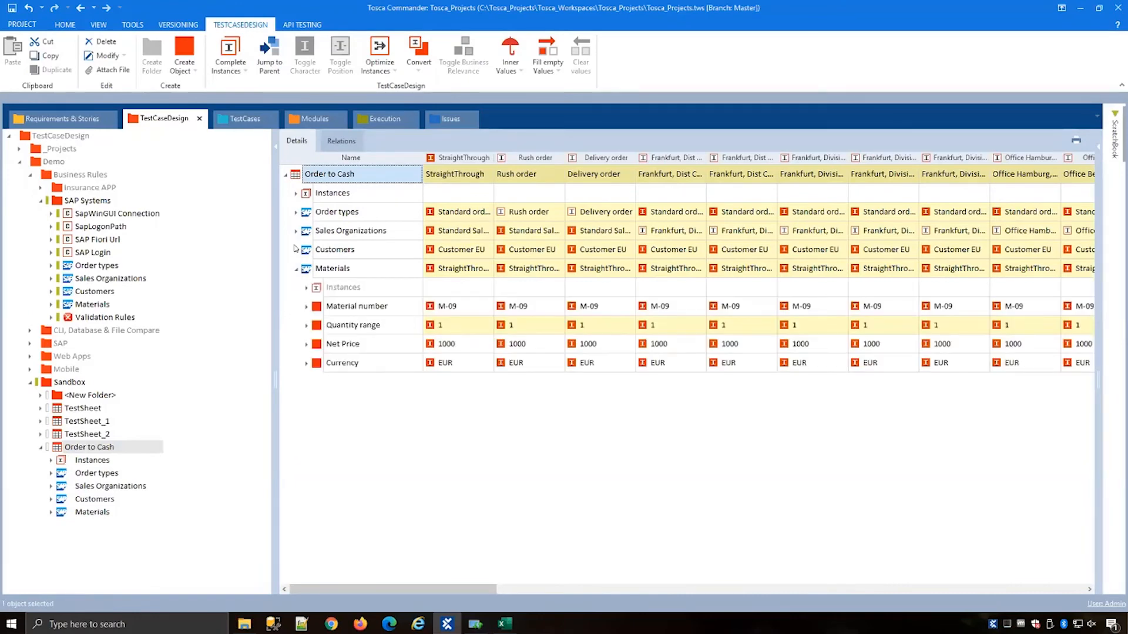
left_click(295, 249)
left_click(298, 231)
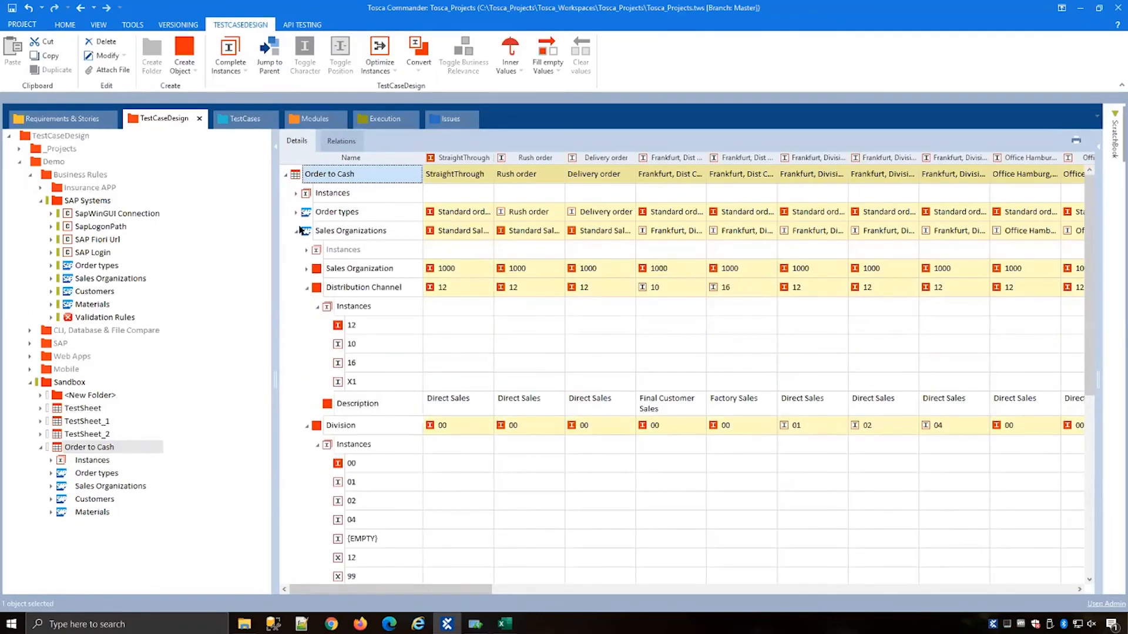
left_click(317, 306)
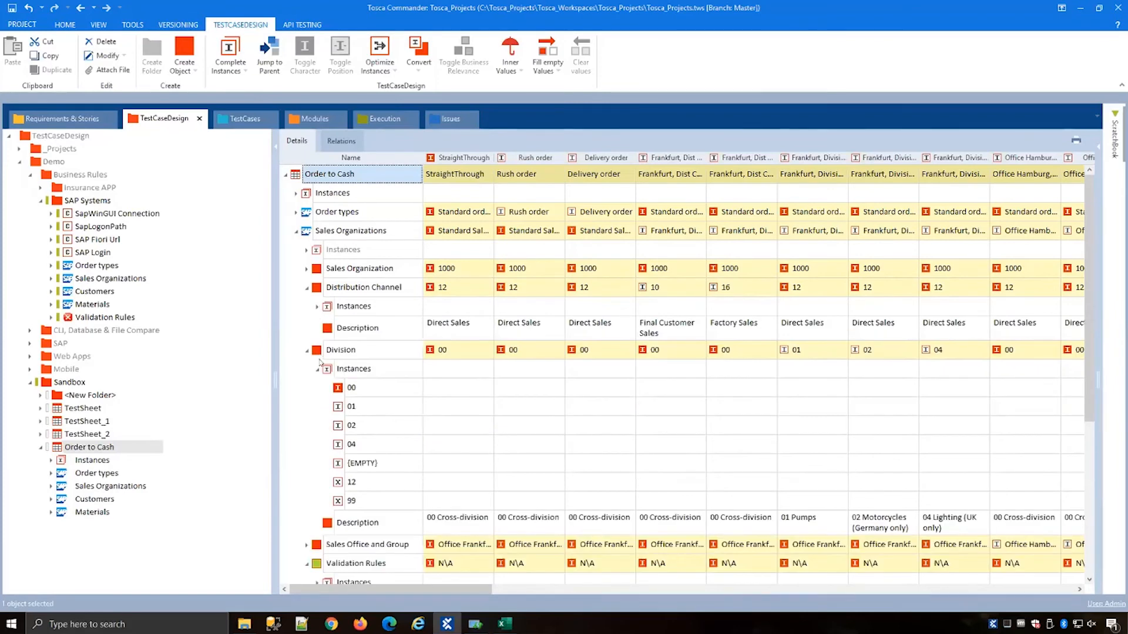
left_click(316, 372)
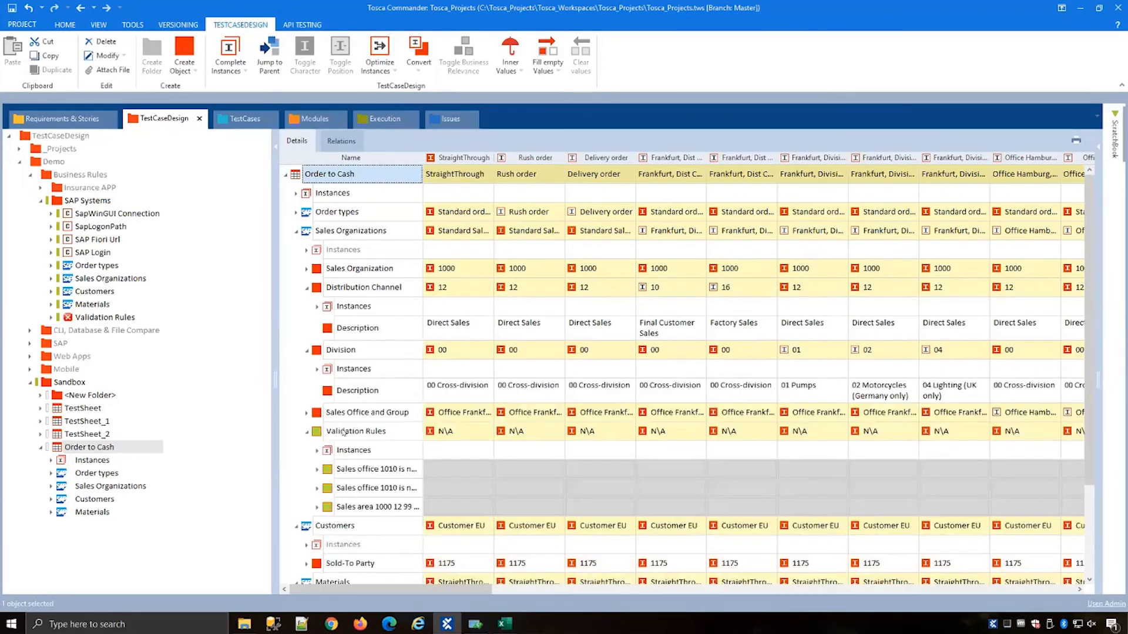
left_click(309, 432)
left_click(306, 414)
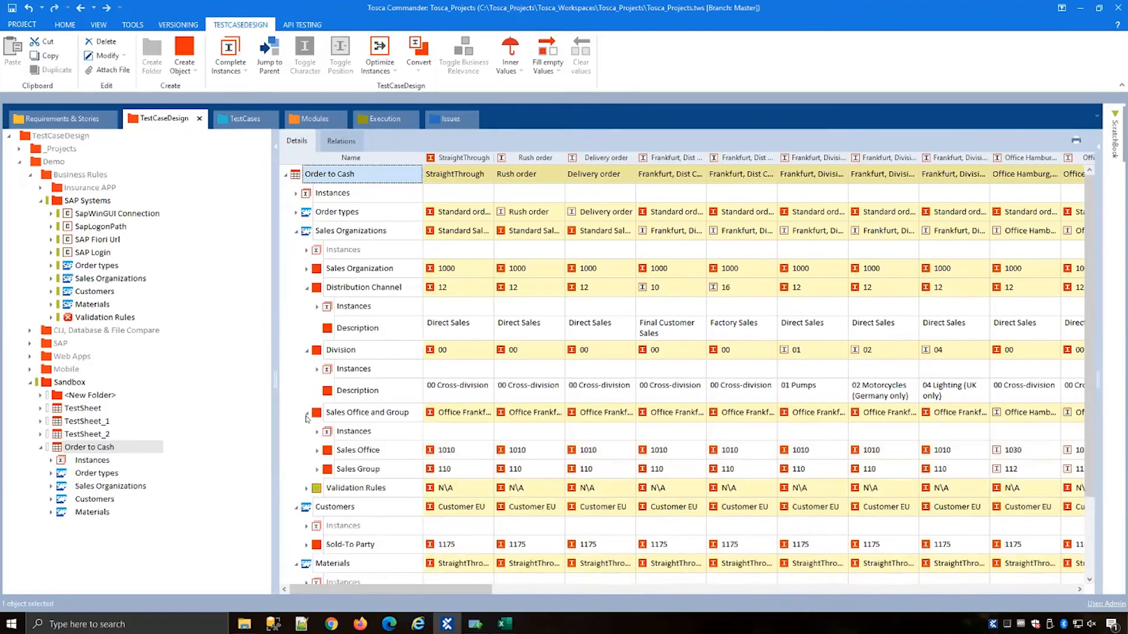
left_click(494, 333)
scroll(492, 338, "down", 2)
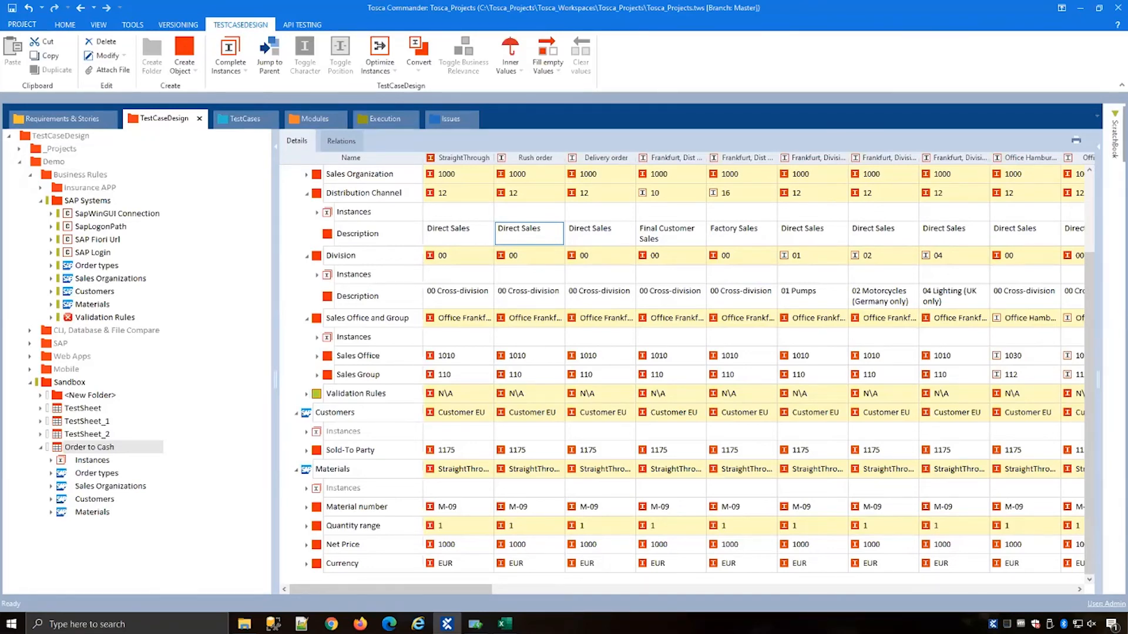
Step: Add the Weight column to the Order to Cash sheet grid using the column chooser
left_click_drag(273, 247, 268, 248)
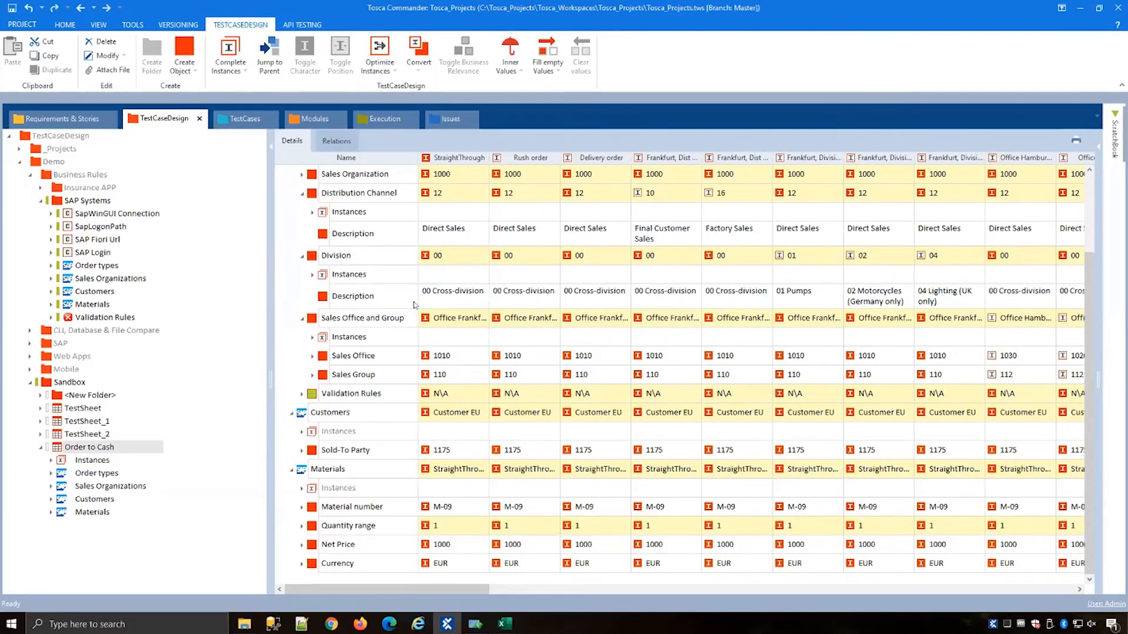
scroll(457, 177, "up", 2)
right_click(448, 157)
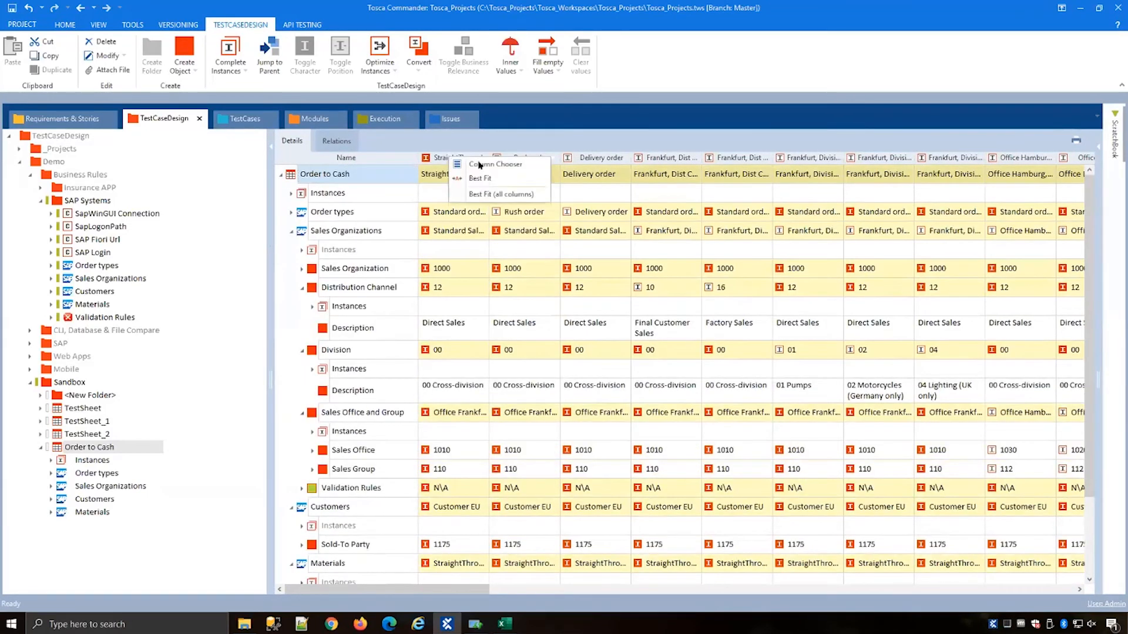
left_click(480, 165)
scroll(1017, 525, "down", 5)
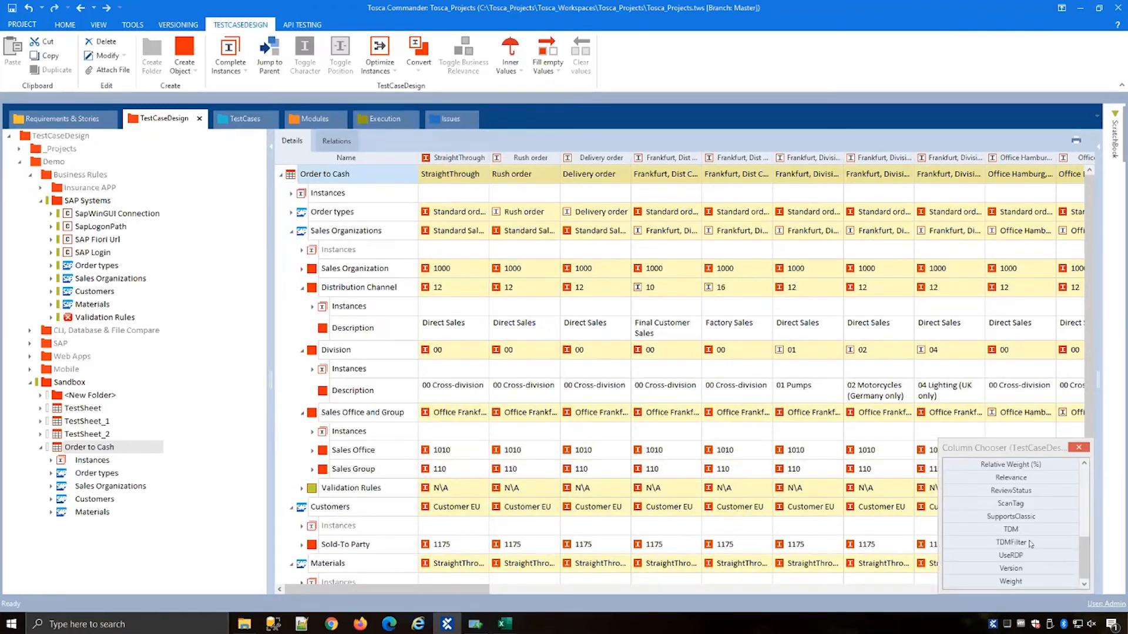
left_click_drag(1029, 585, 418, 157)
left_click(1070, 448)
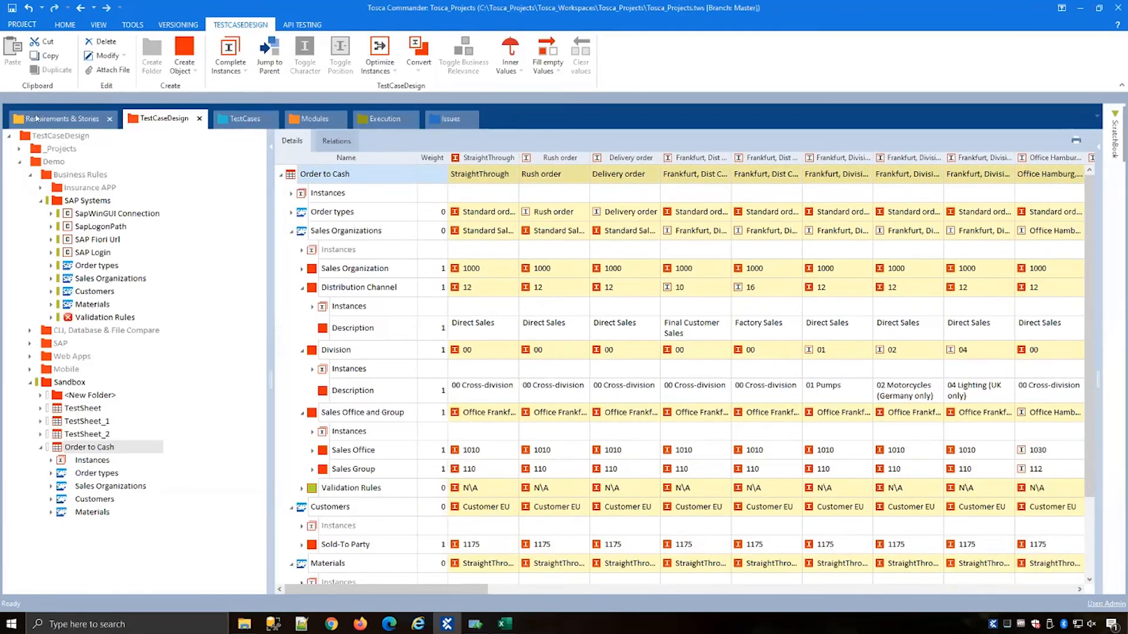
Step: Create a new requirement named SAP 24 demo under Standard Sales Order Processing in ERP
left_click(35, 118)
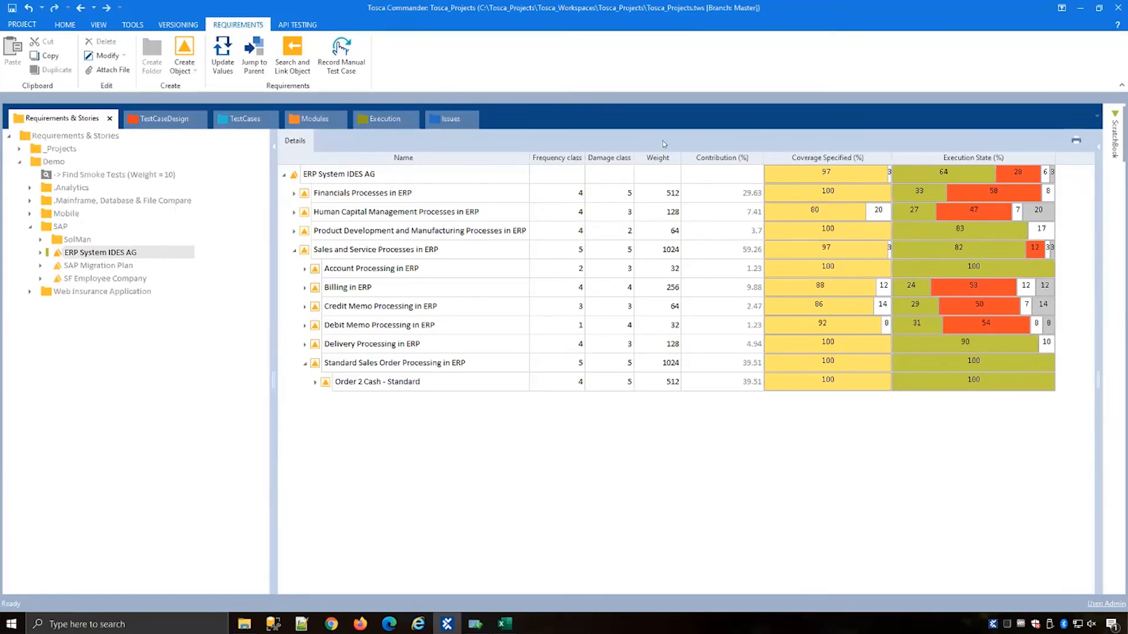
right_click(359, 363)
key("Escape")
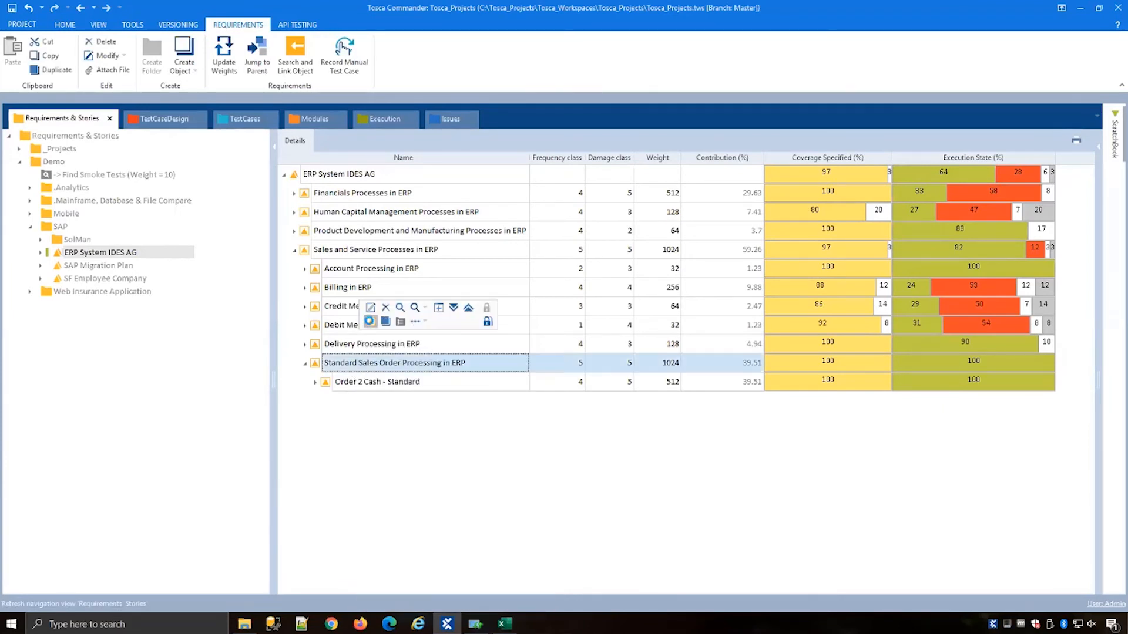
left_click(369, 321)
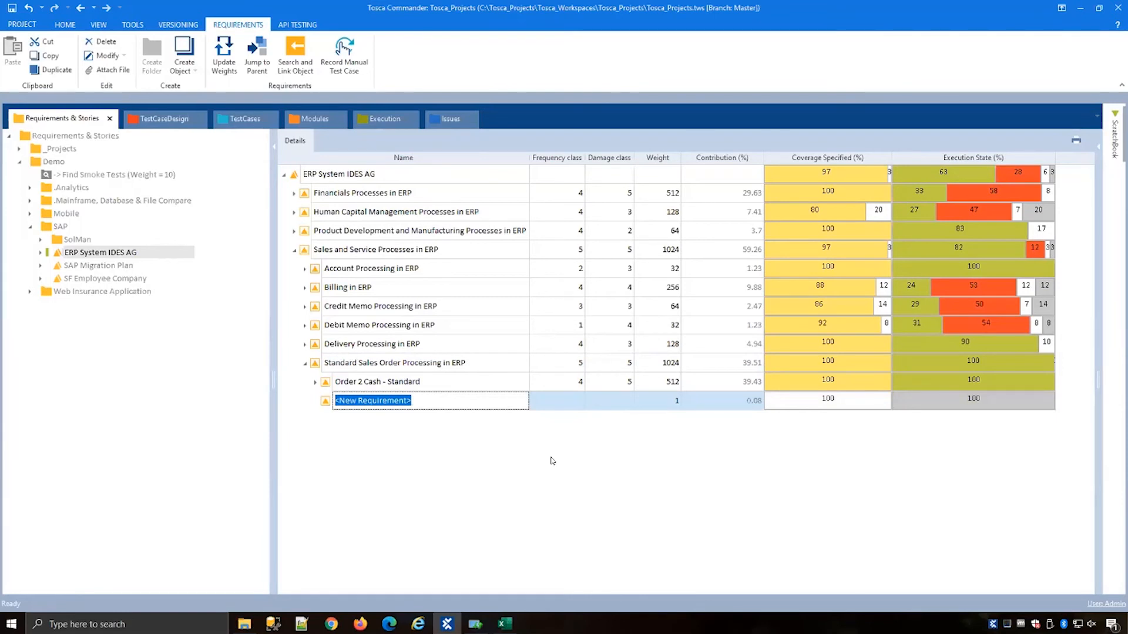
type("SAP")
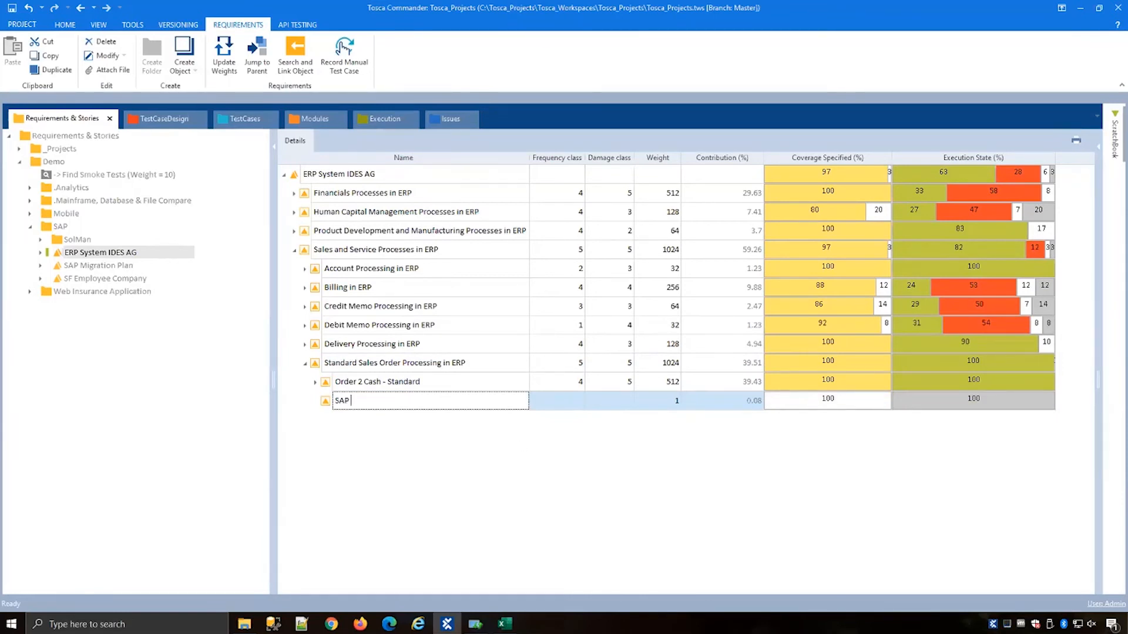
type(" 24 demo")
key("Return")
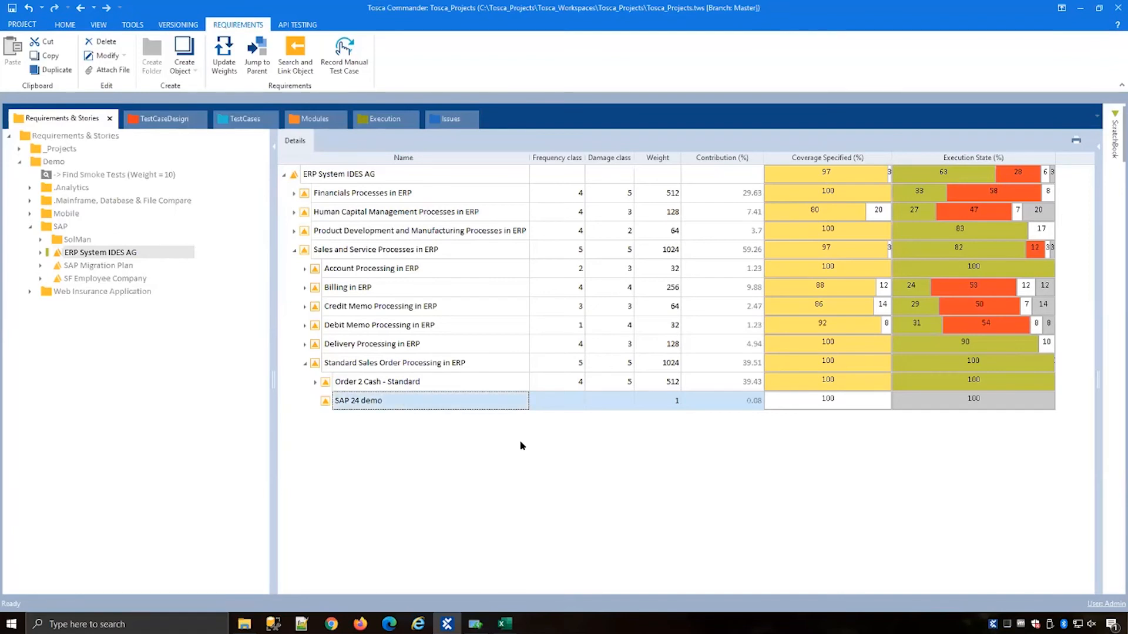
Step: Set the SAP 24 demo requirement's frequency class to 3 and damage class to 4
left_click(569, 404)
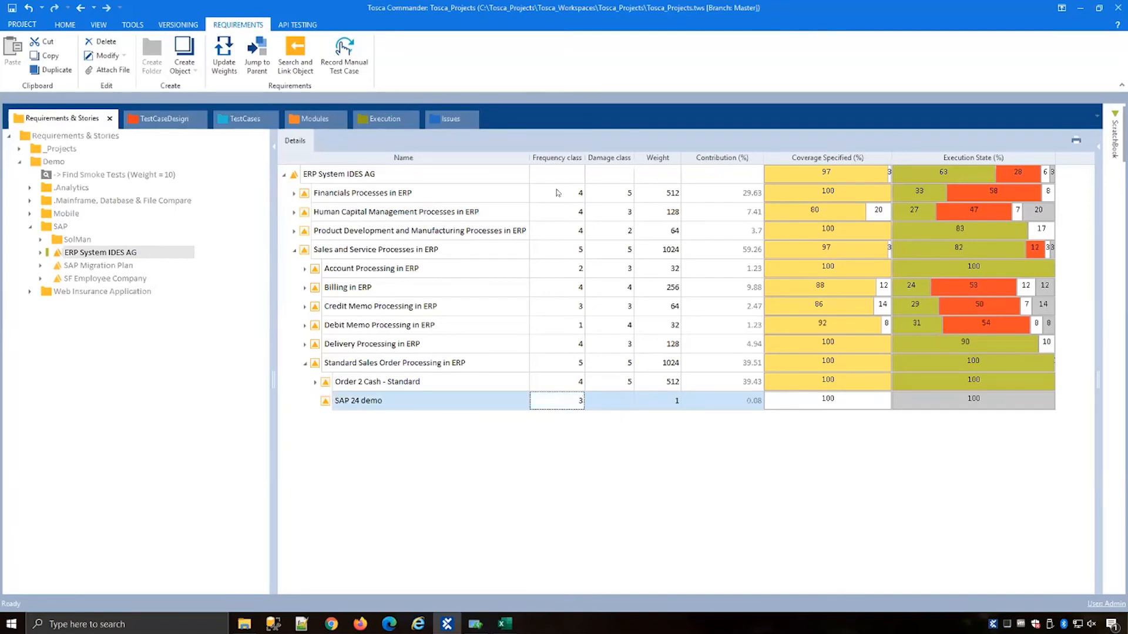
left_click(611, 400)
type("4")
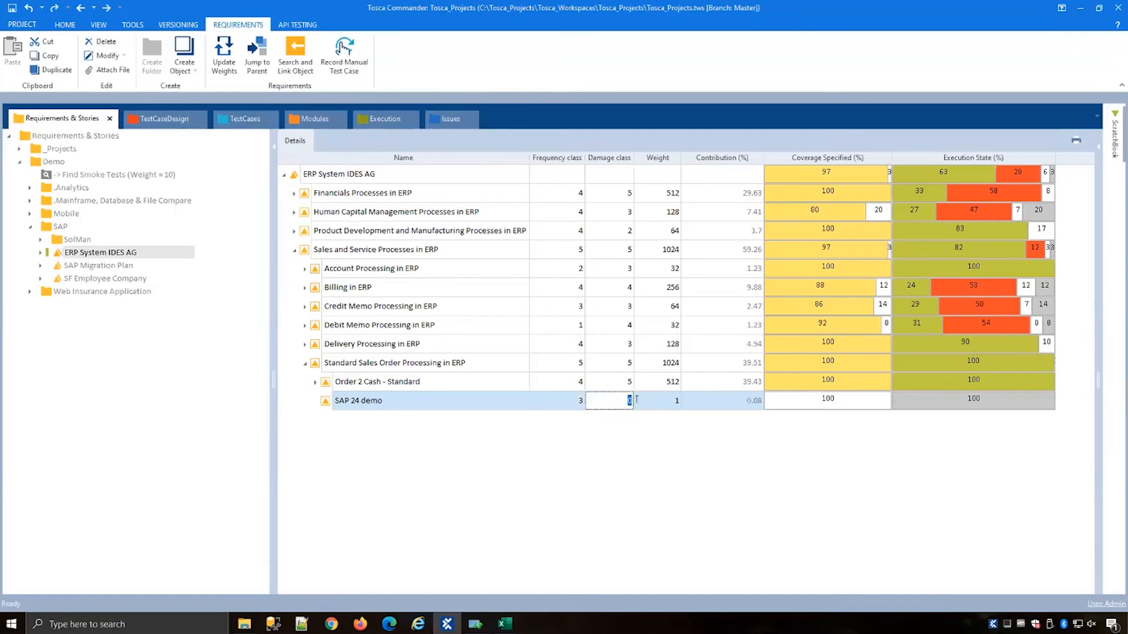
key("Return")
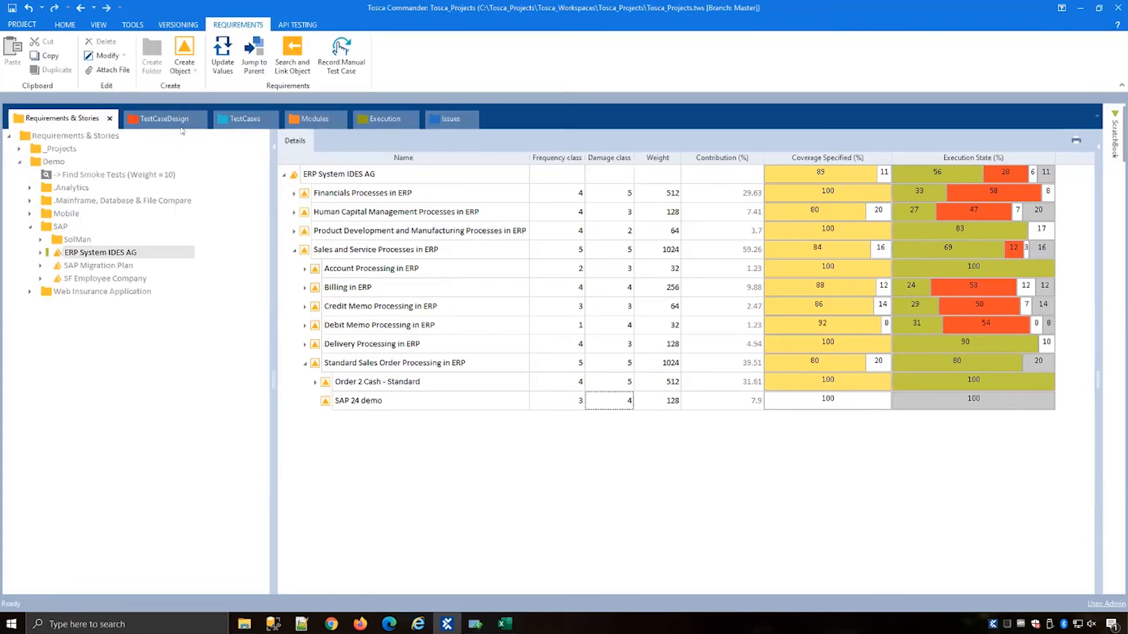
Step: Set the StraightThrough instance's weight to 10 in the Order to Cash test sheet
left_click(165, 119)
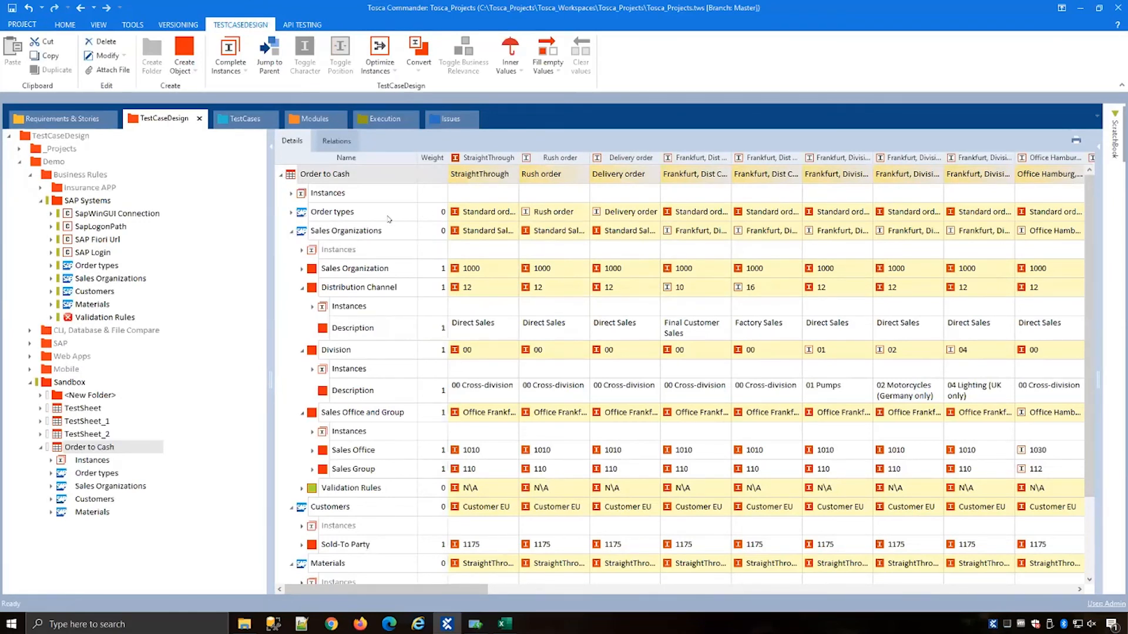
left_click(291, 193)
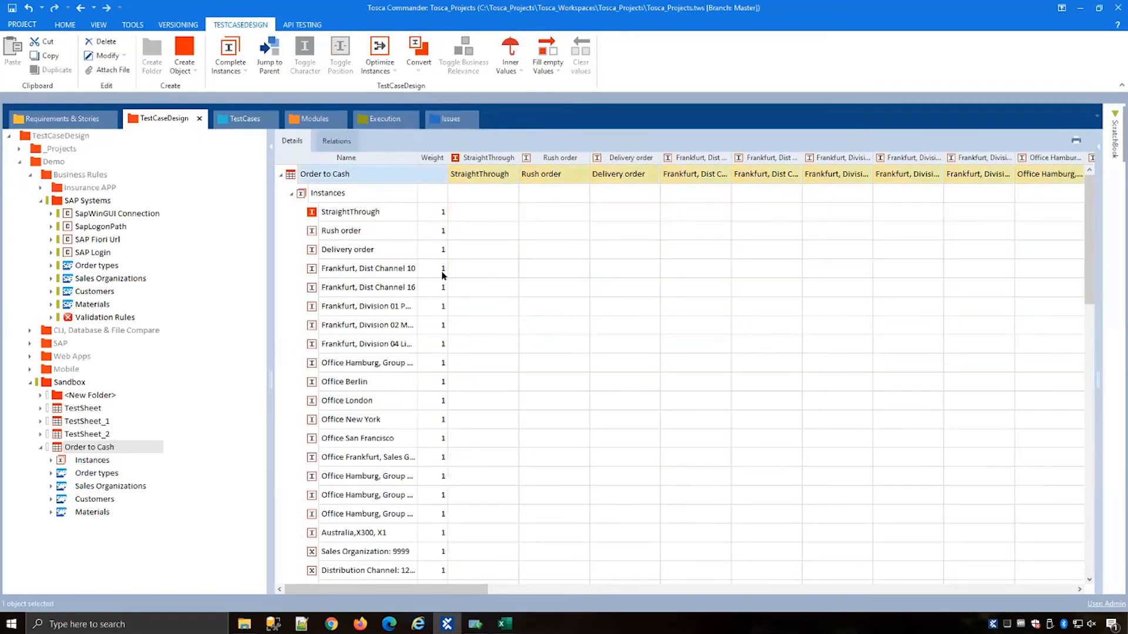
double_click(439, 213)
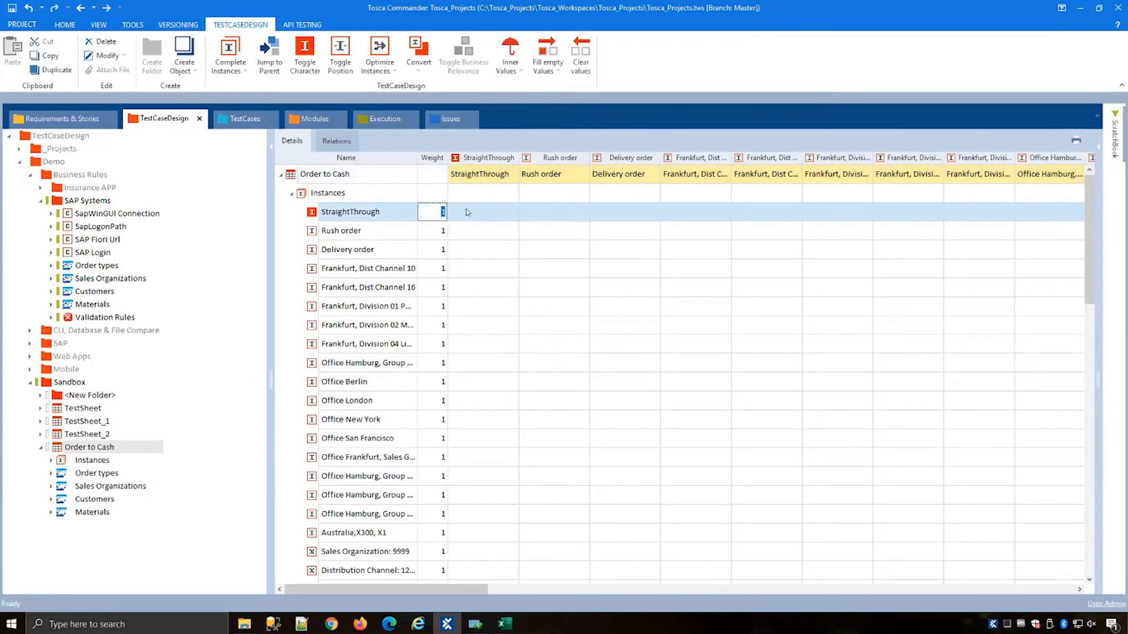
type("2")
key("BackSpace")
type("10")
left_click(533, 286)
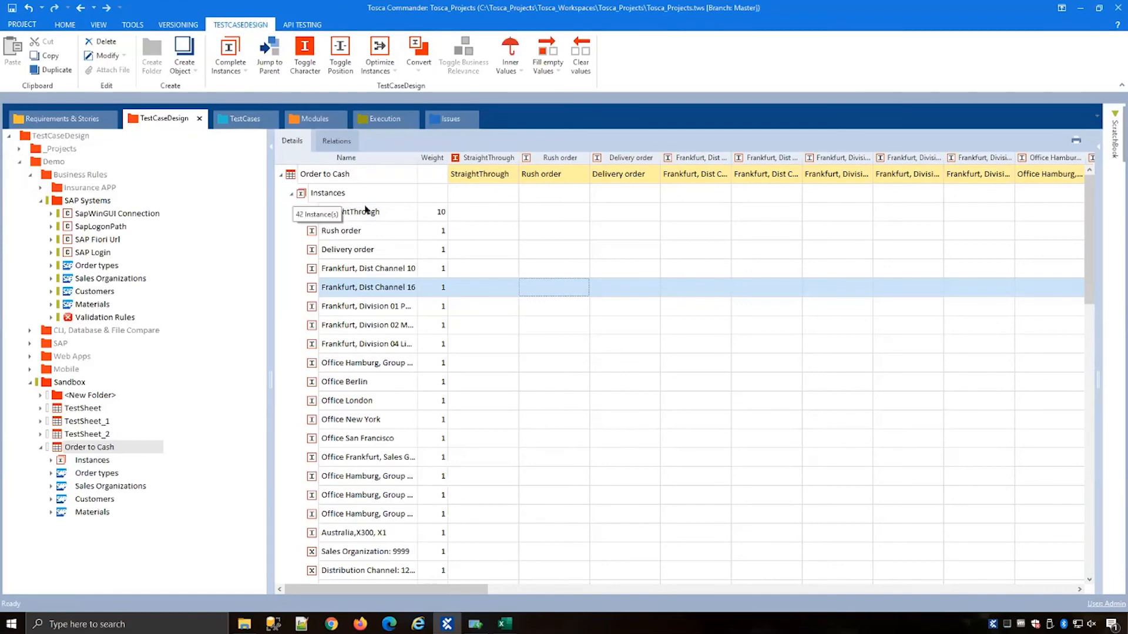
Step: Auto assign instance weights for the Order to Cash test sheet and expand its instances
left_click(289, 194)
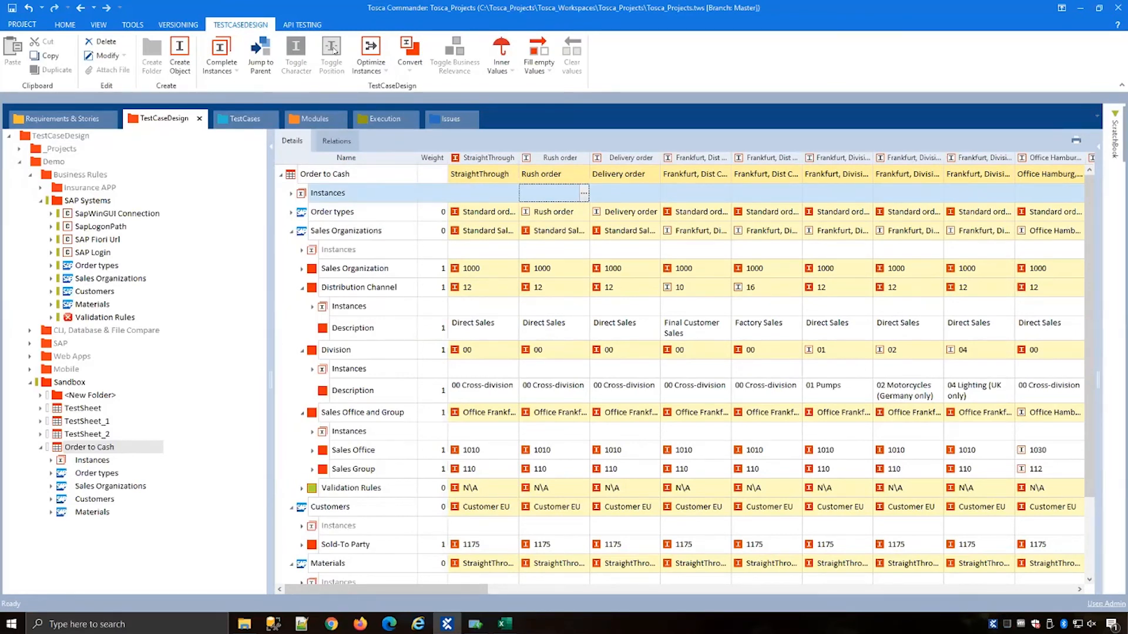
left_click(296, 176)
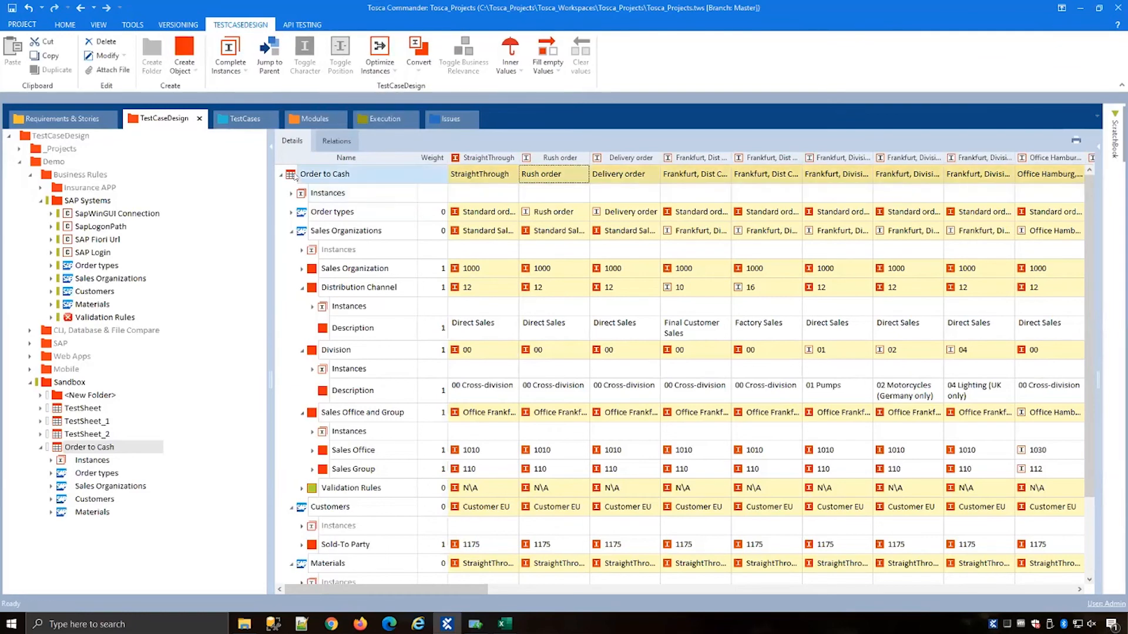
right_click(303, 175)
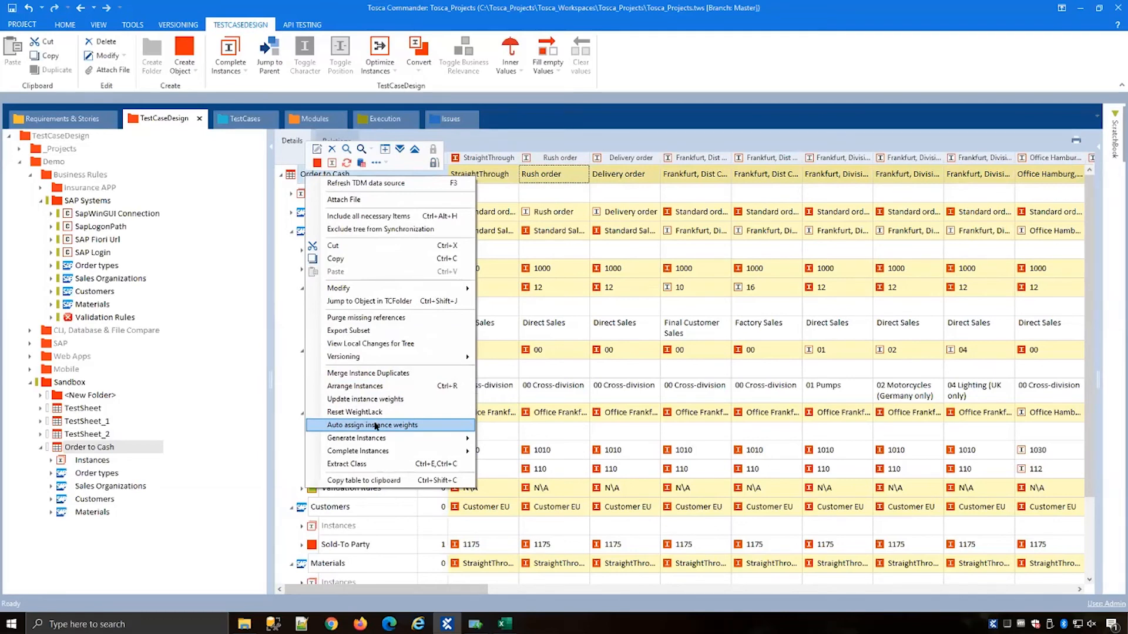
left_click(407, 425)
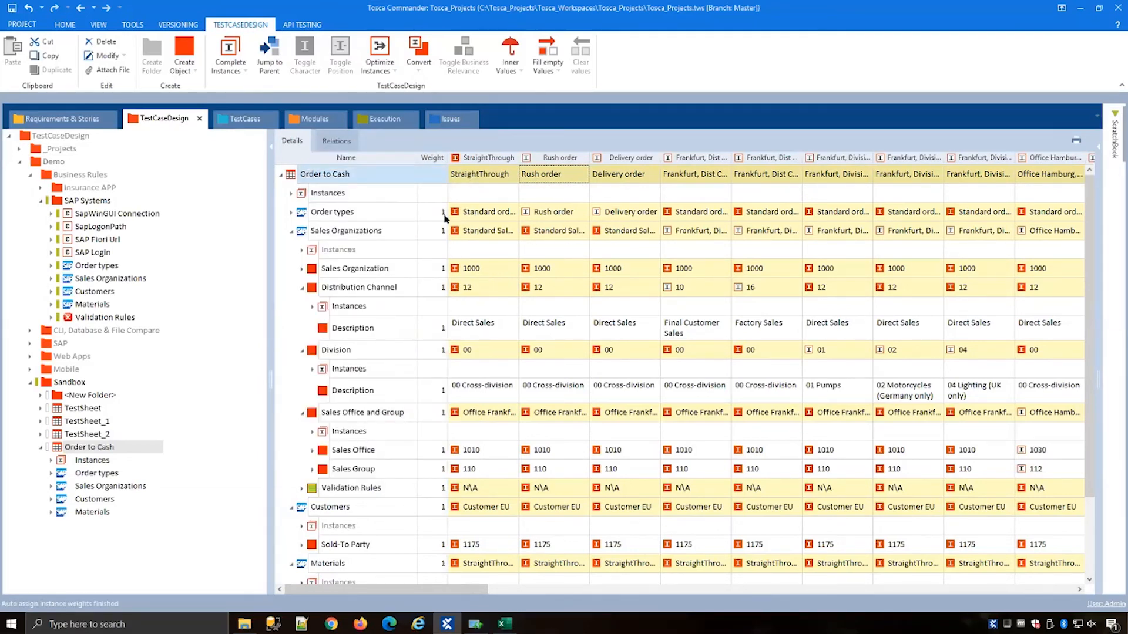
left_click(289, 193)
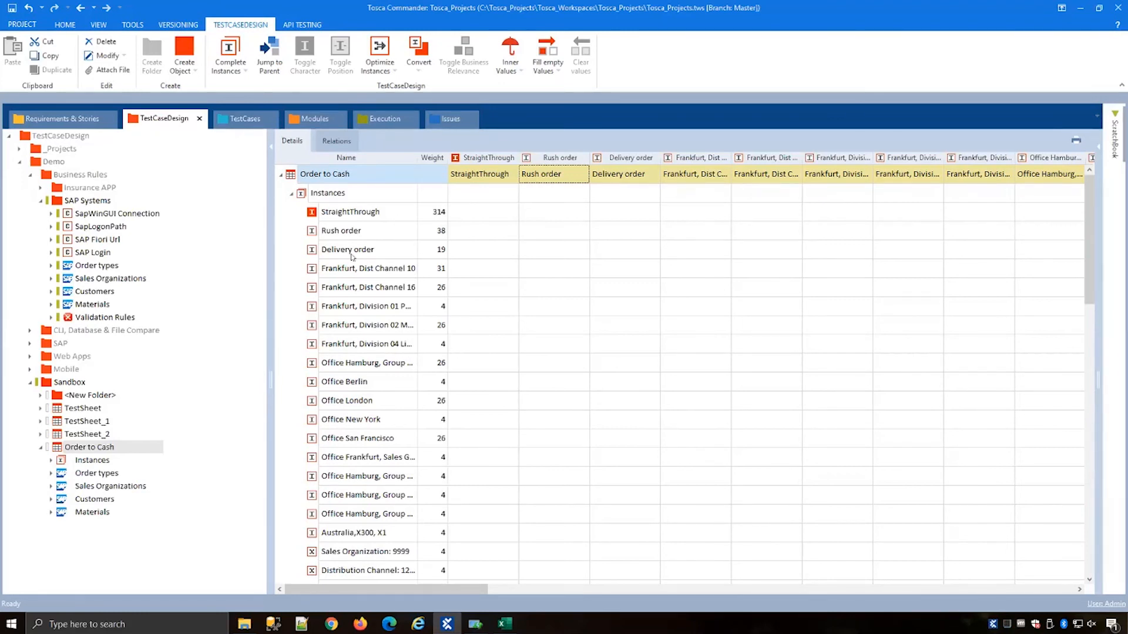
Step: Link the Order to Cash test sheet instances to the SAP 24 demo requirement and update its test case link weights
left_click_drag(277, 175, 399, 407)
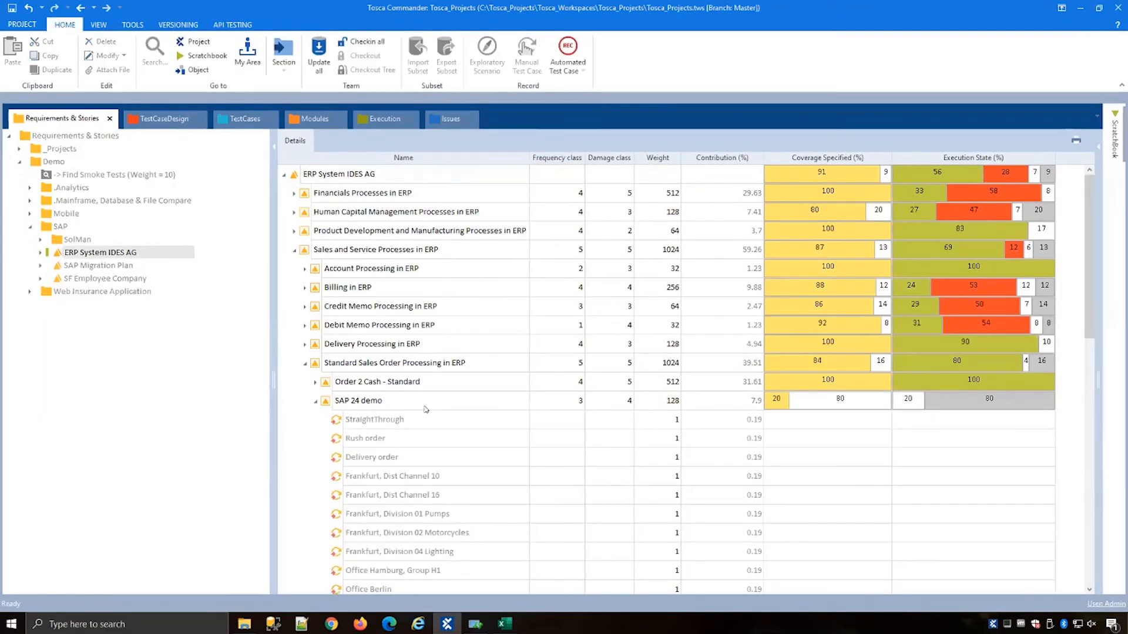
right_click(426, 408)
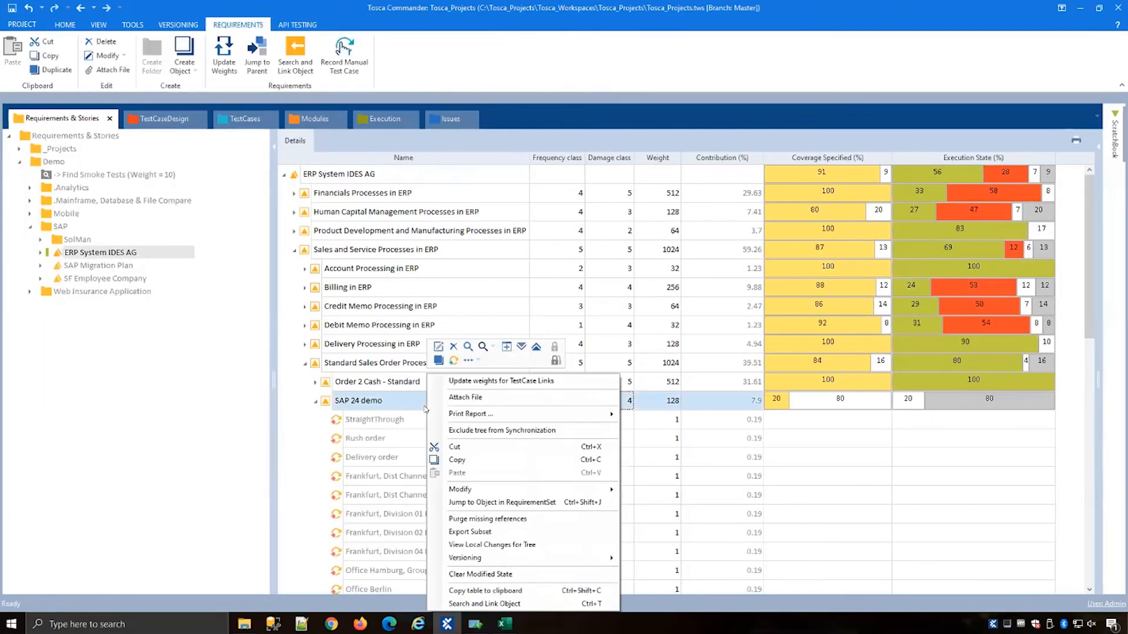
left_click(481, 381)
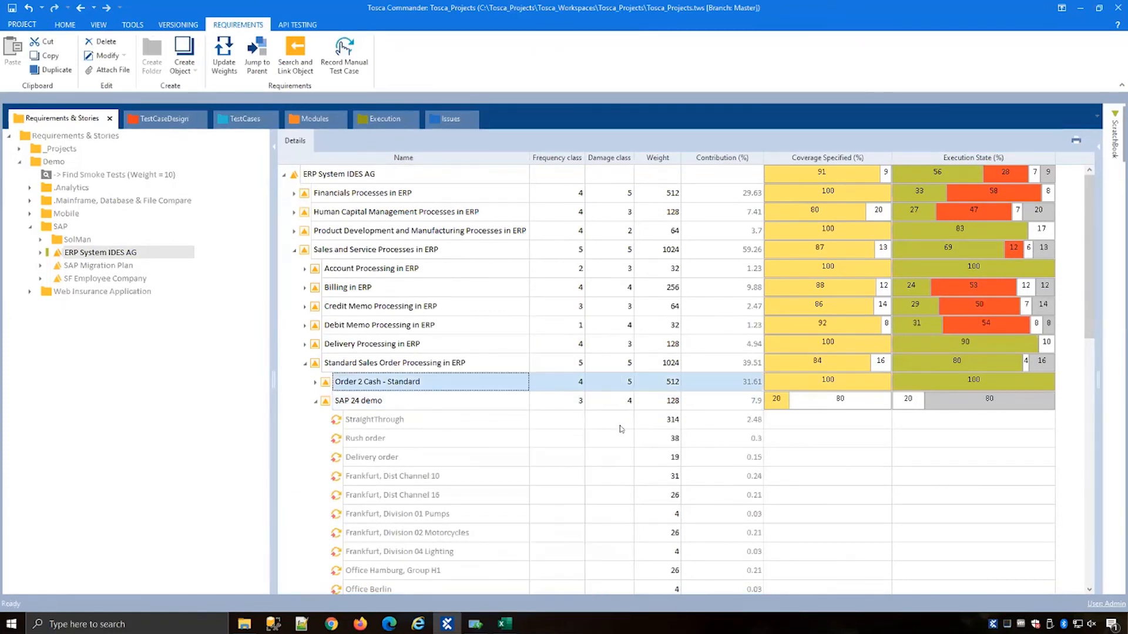
Step: Review the linked instance weights under SAP 24 demo and the Order to Cash test sheet's attribute values
left_click(670, 402)
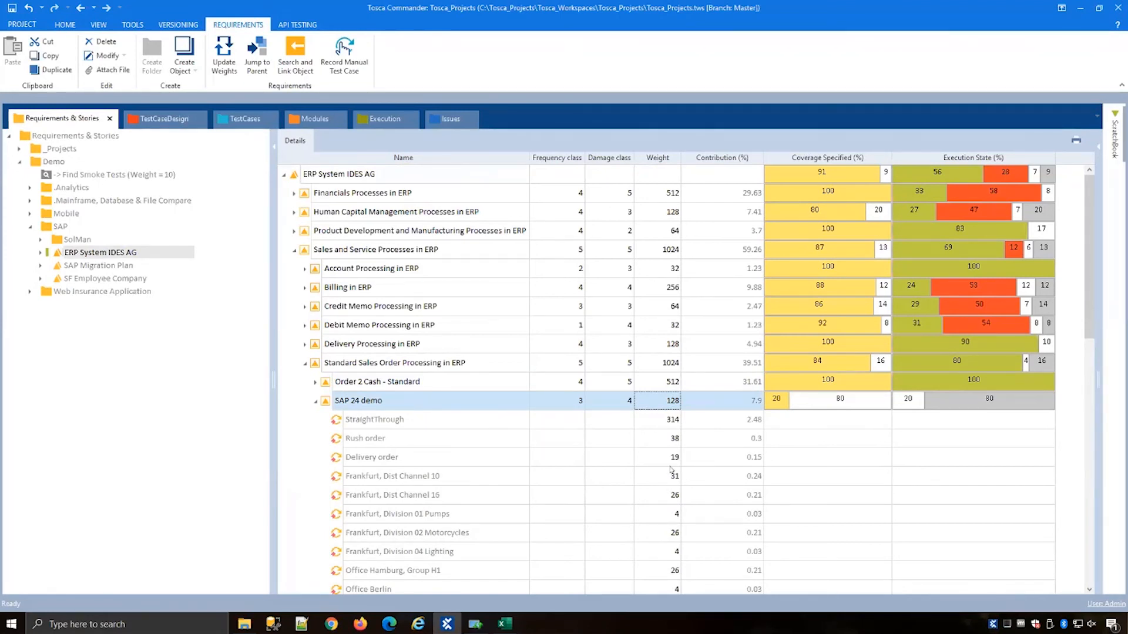
left_click(641, 422)
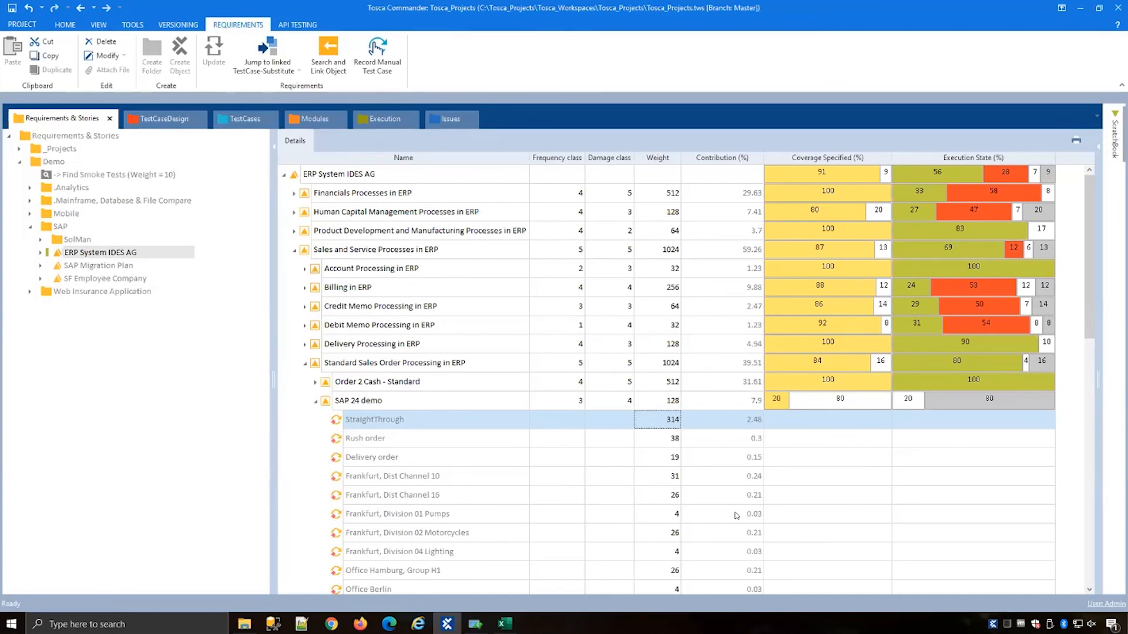
left_click(238, 119)
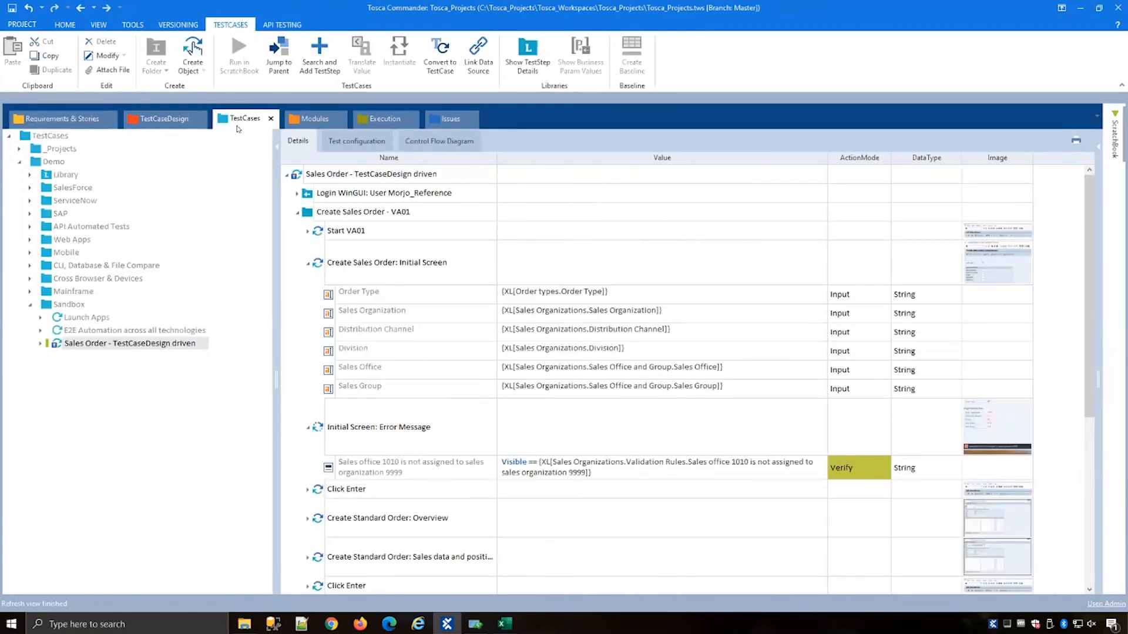
left_click(163, 123)
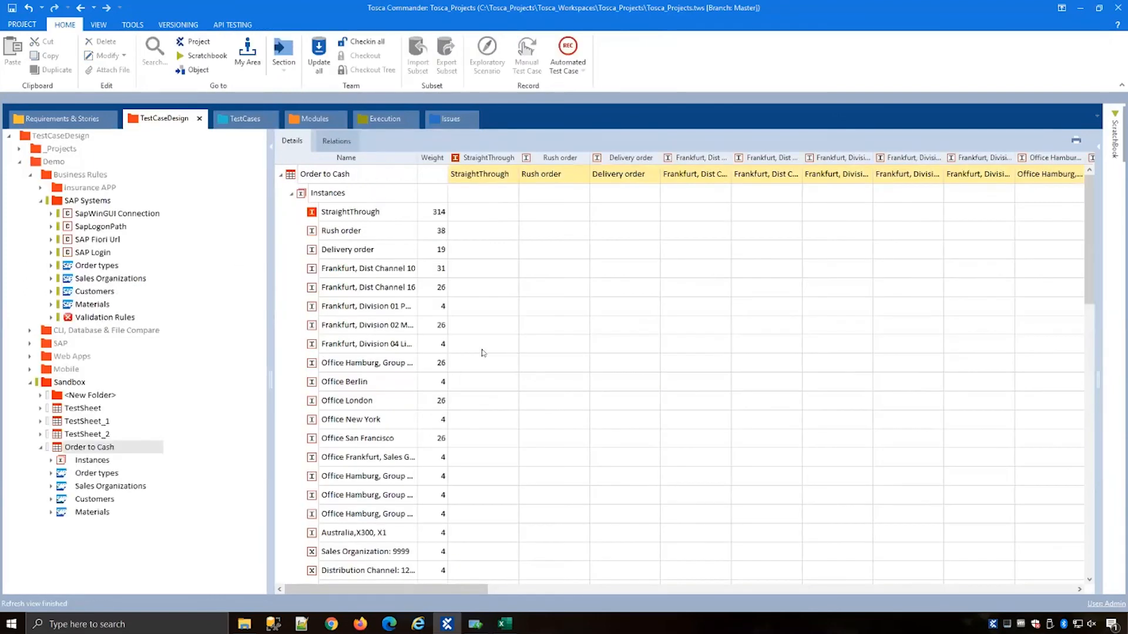
left_click(292, 194)
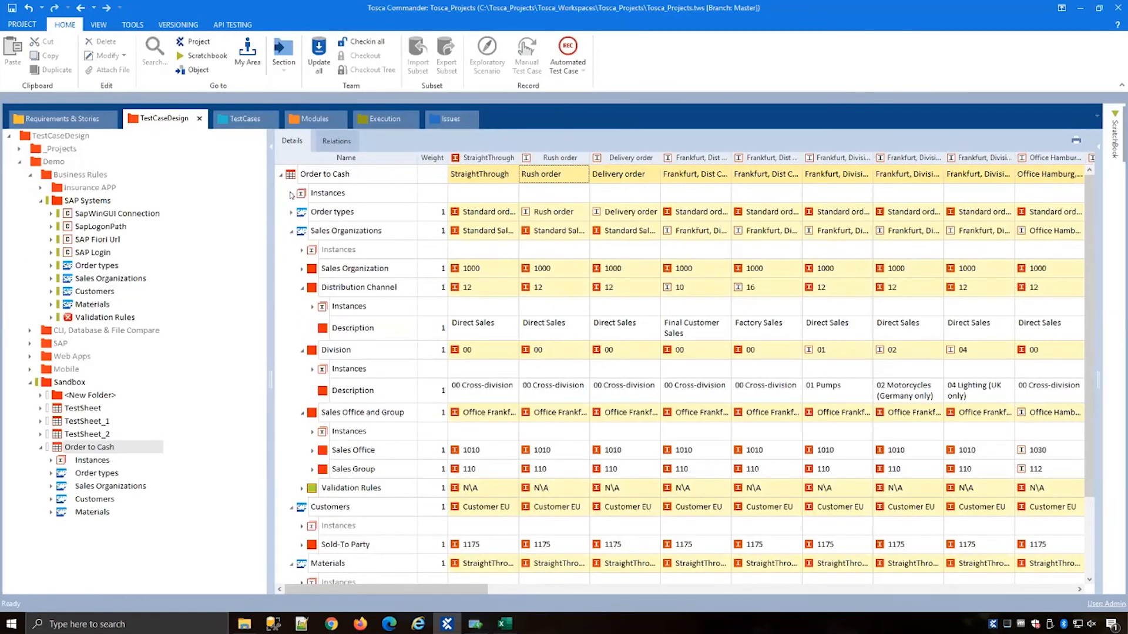
Step: Examine the Sales Order - TestCaseDesign driven test case's steps and its control flow diagram
left_click(248, 120)
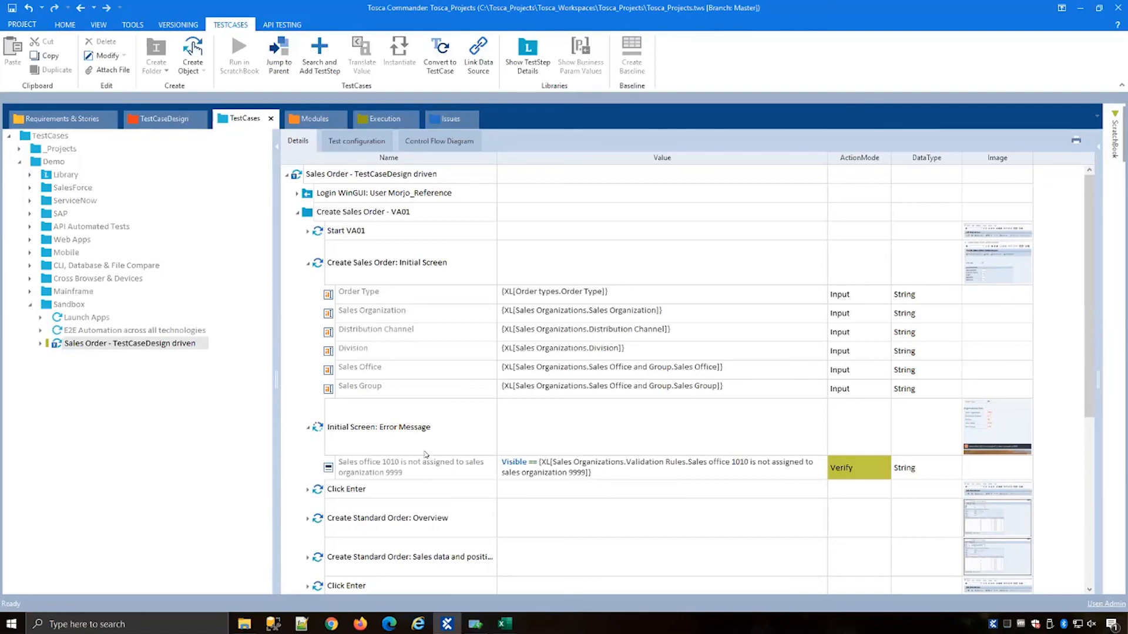
scroll(455, 452, "down", 1)
scroll(454, 452, "down", 3)
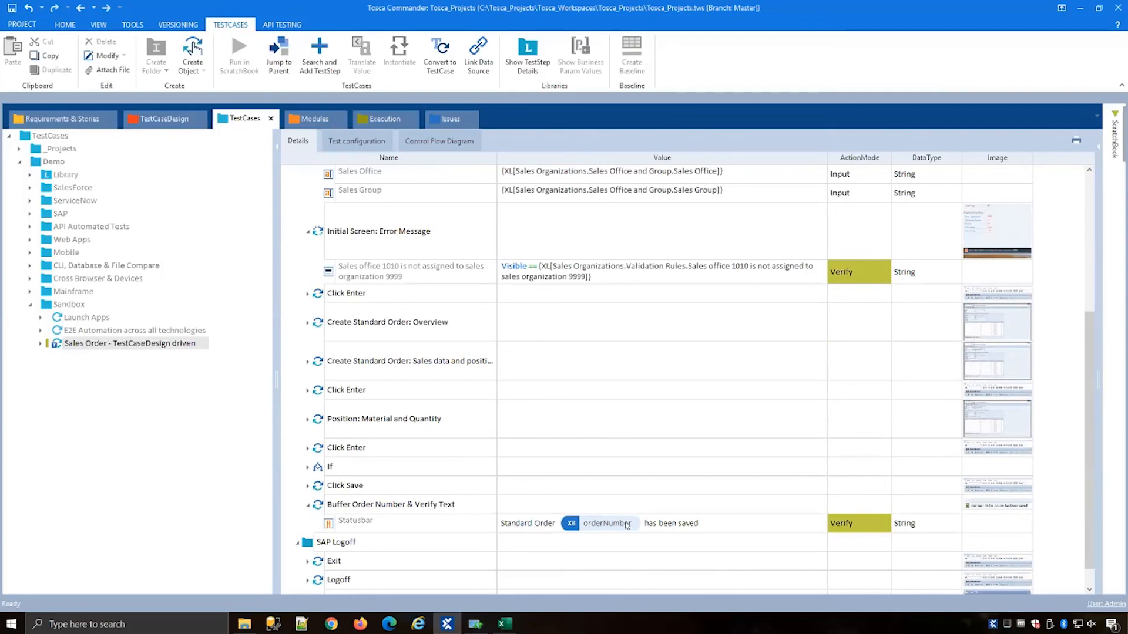
scroll(623, 526, "up", 4)
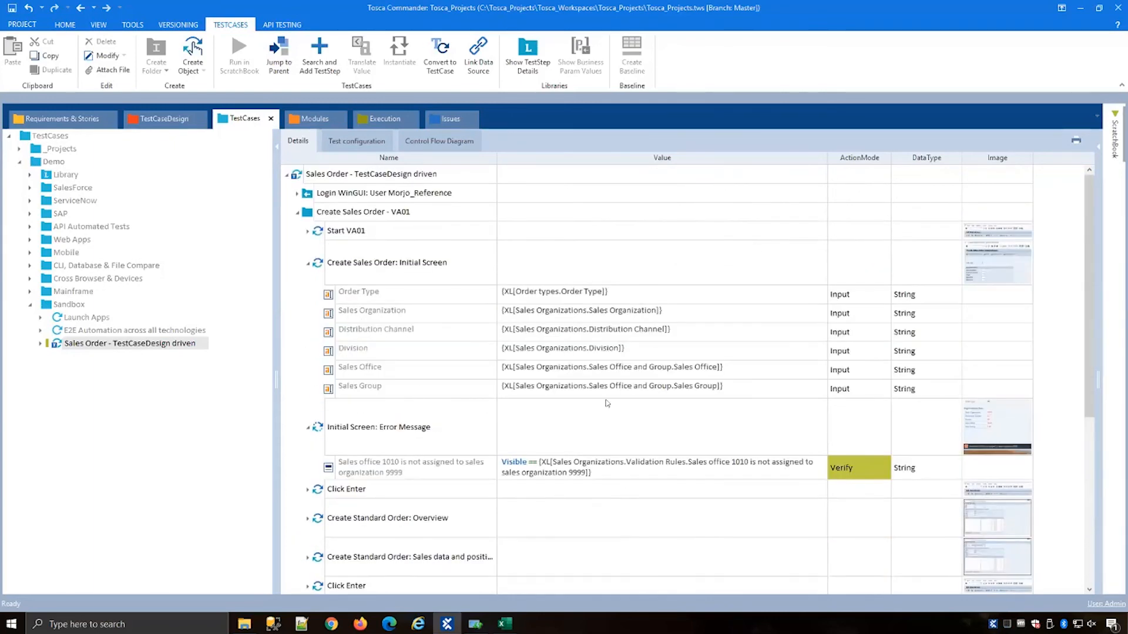
left_click(428, 142)
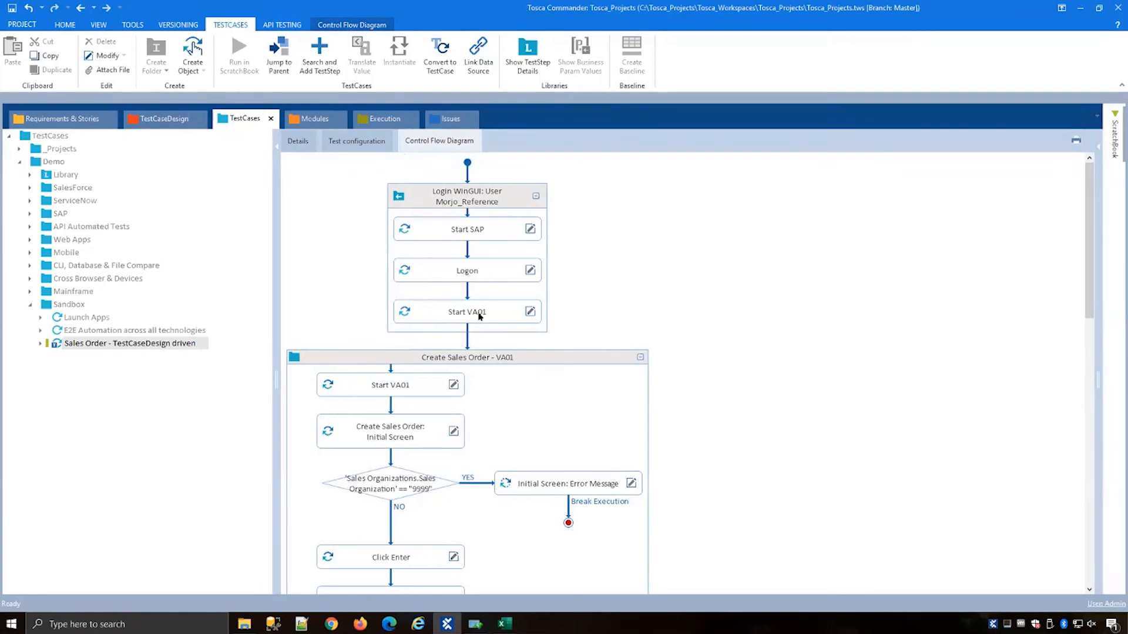
scroll(480, 316, "down", 3)
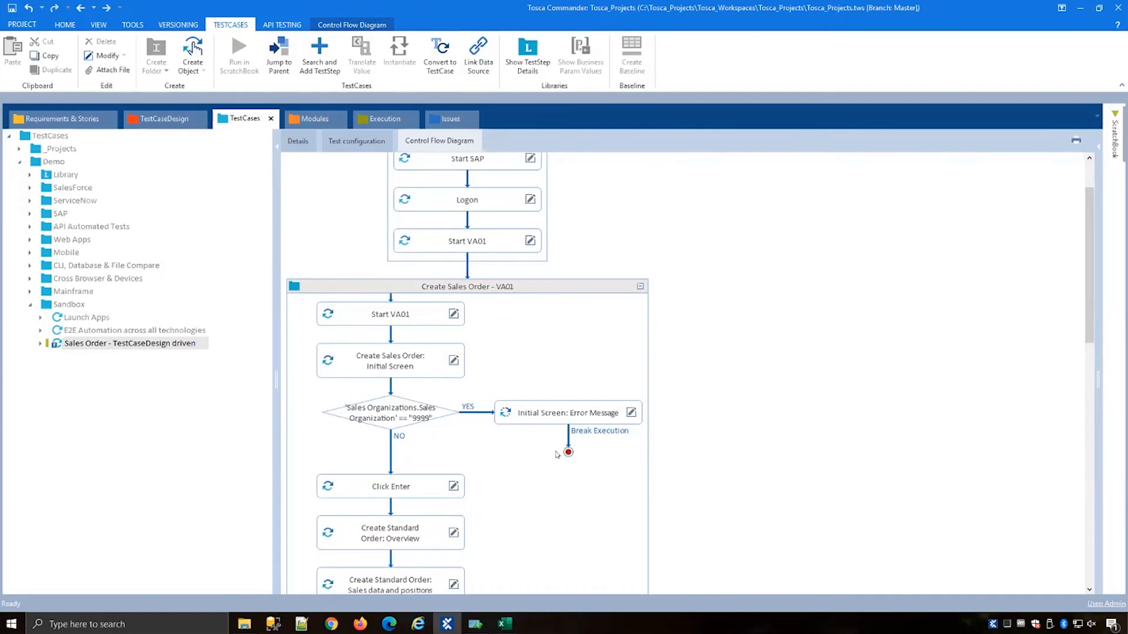
scroll(561, 426, "down", 15)
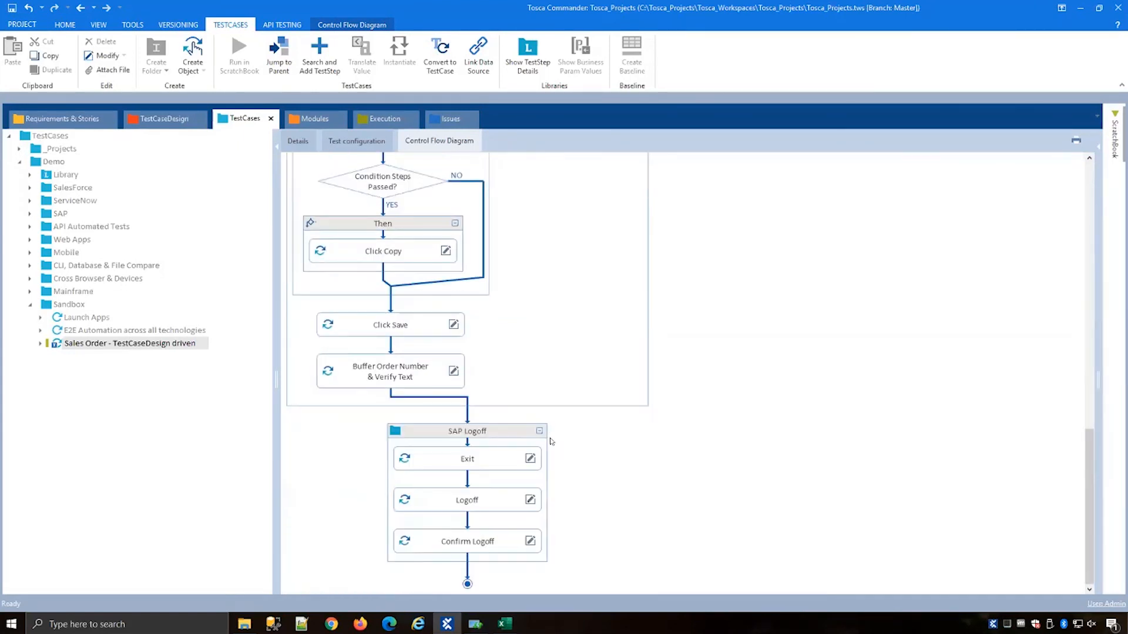
scroll(552, 441, "up", 15)
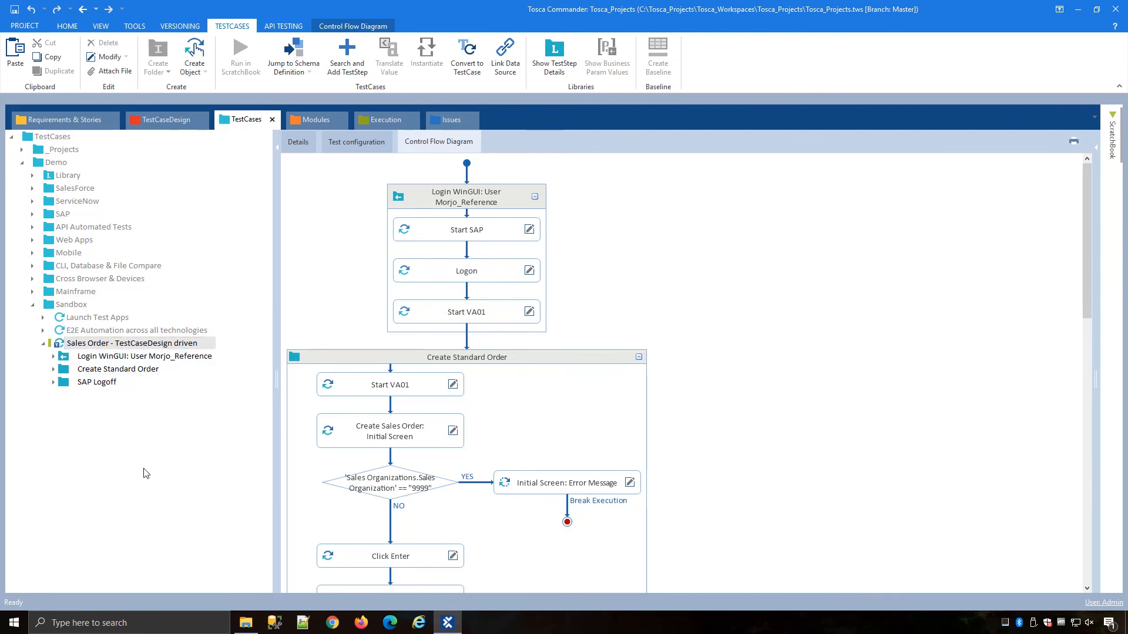
Step: Refresh the Sandbox folder and instantiate the Sales Order - TestCaseDesign driven template test case
left_click(71, 305)
right_click(70, 309)
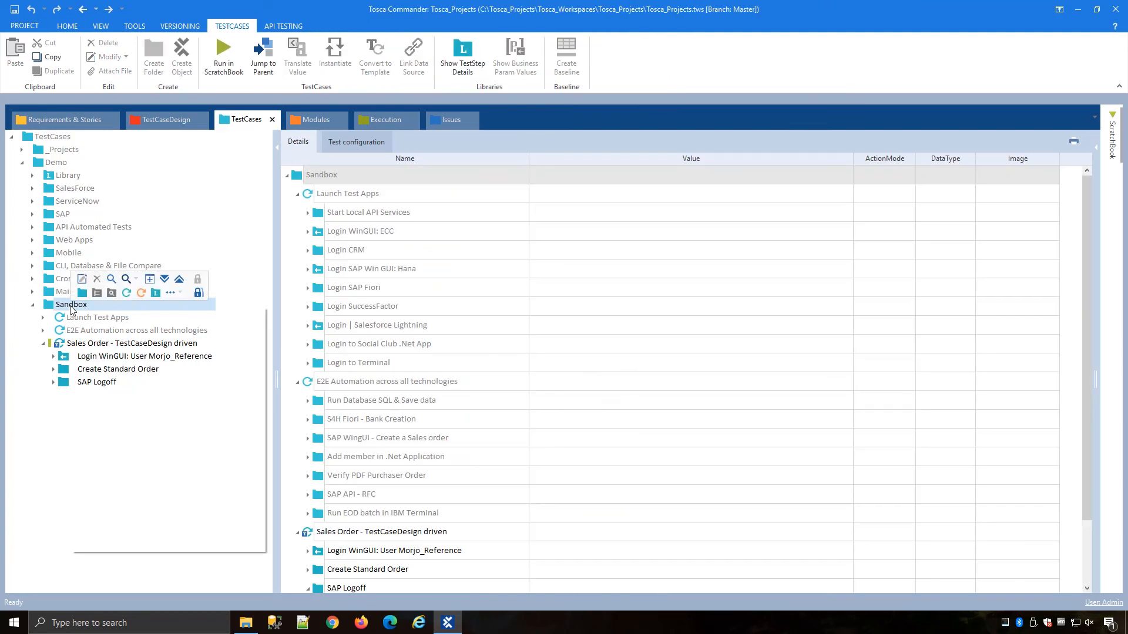
left_click(198, 283)
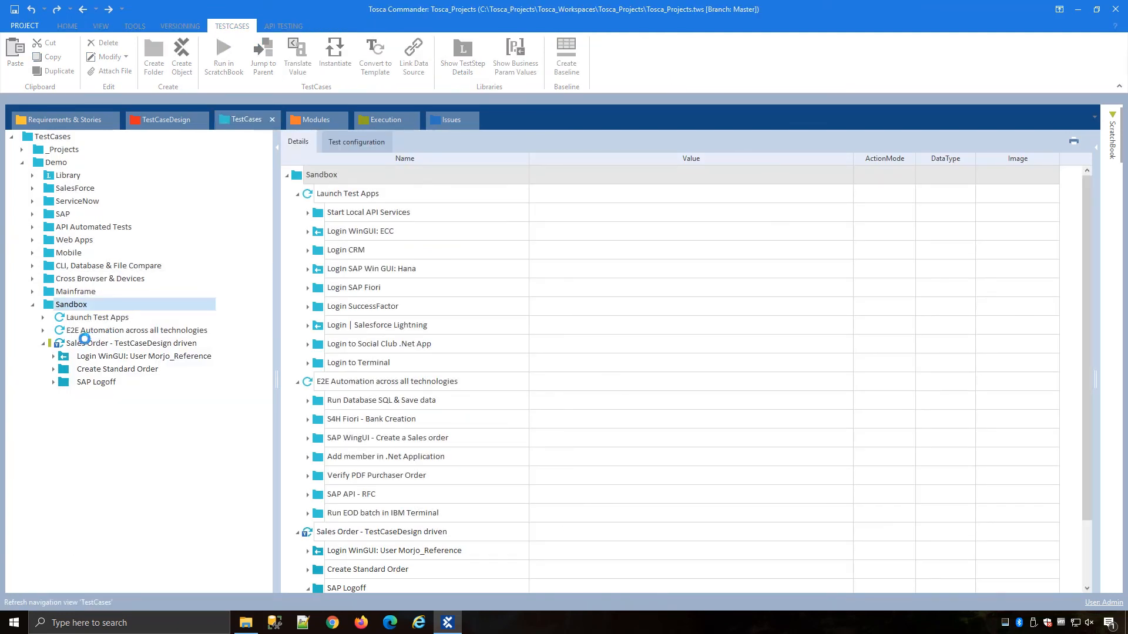
left_click(64, 344)
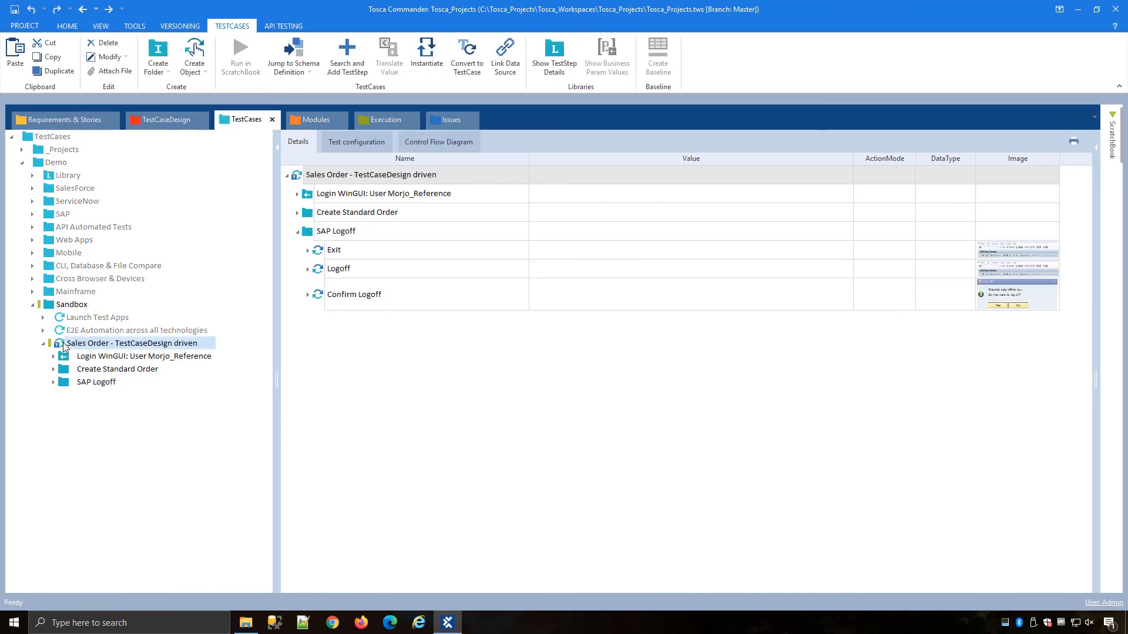
left_click(437, 142)
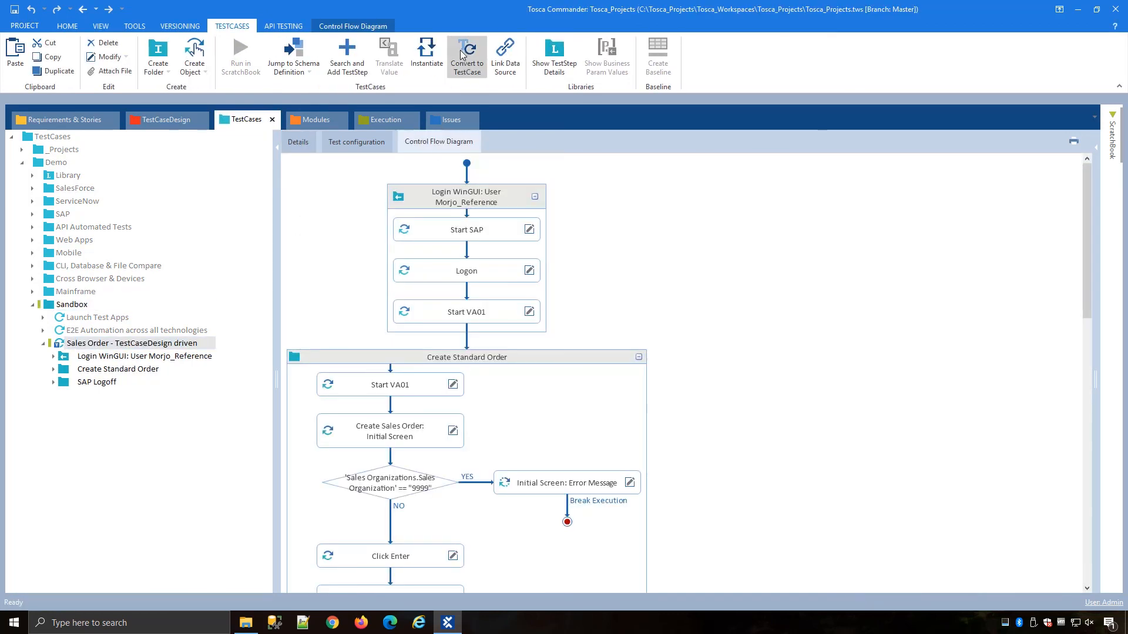
left_click(427, 59)
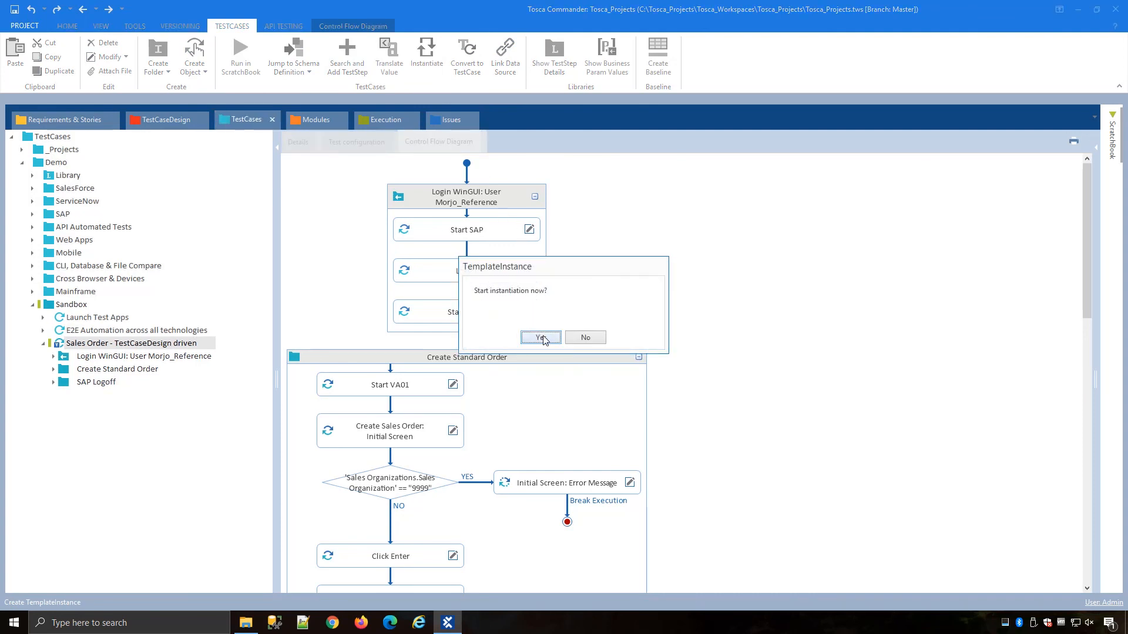
left_click(541, 337)
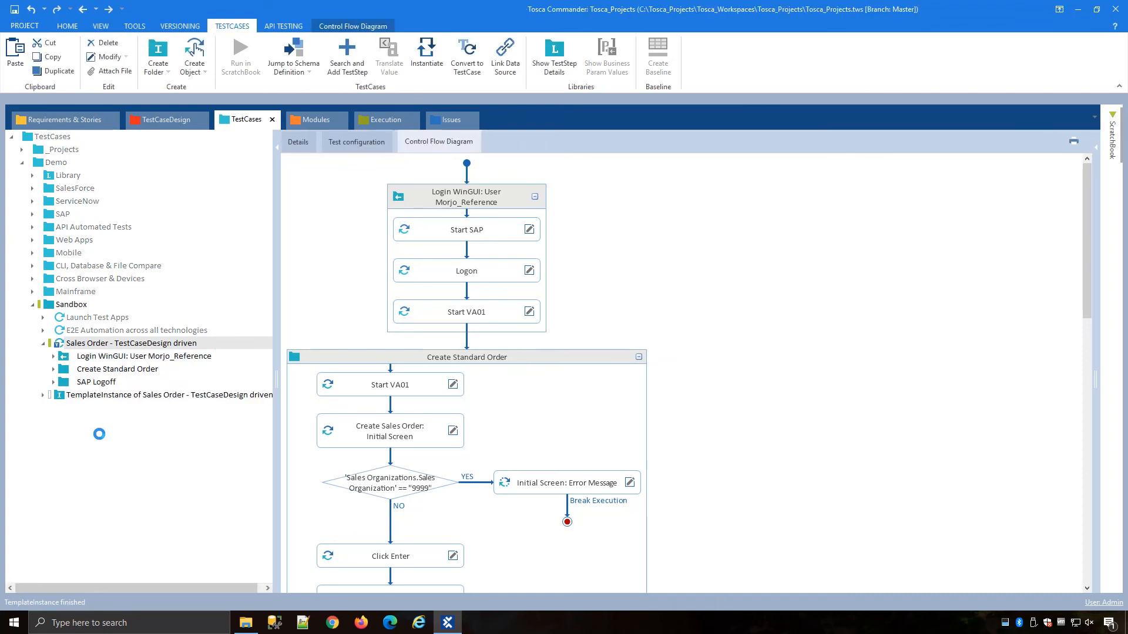
Step: Inspect the generated template instance test cases and the initial-screen values of StraightThrough and Rush order
left_click(59, 397)
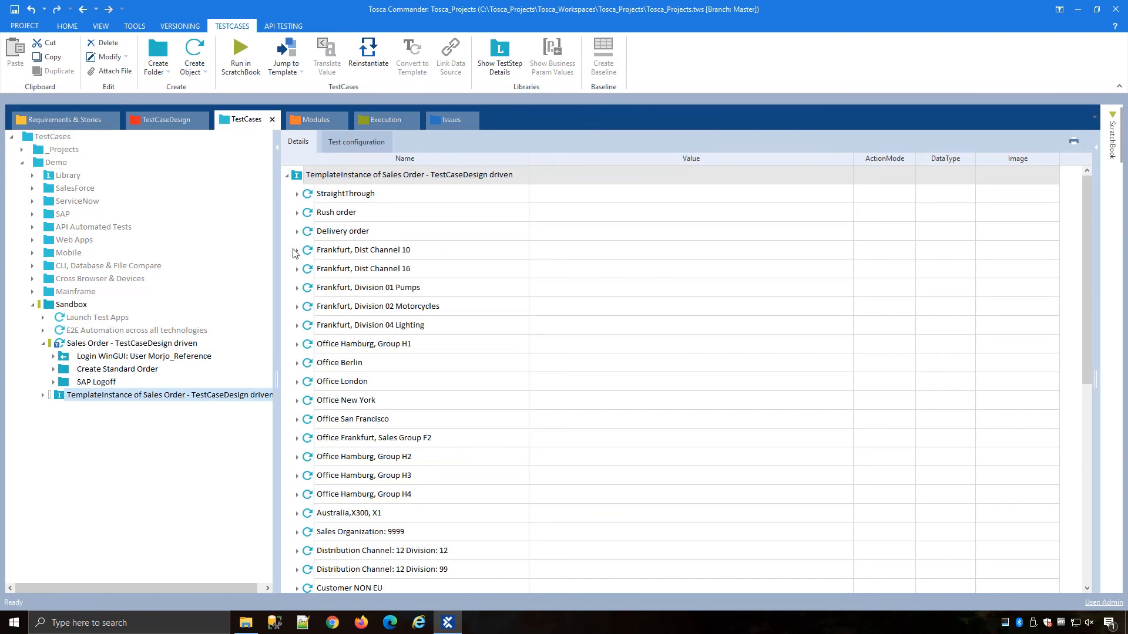
left_click(297, 195)
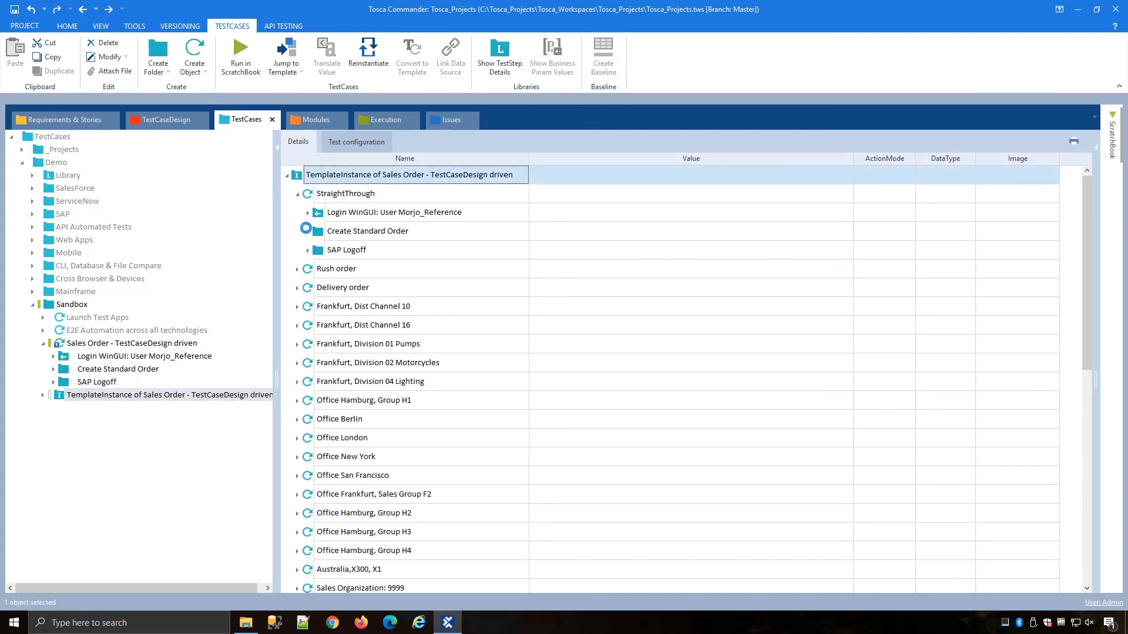
left_click(307, 231)
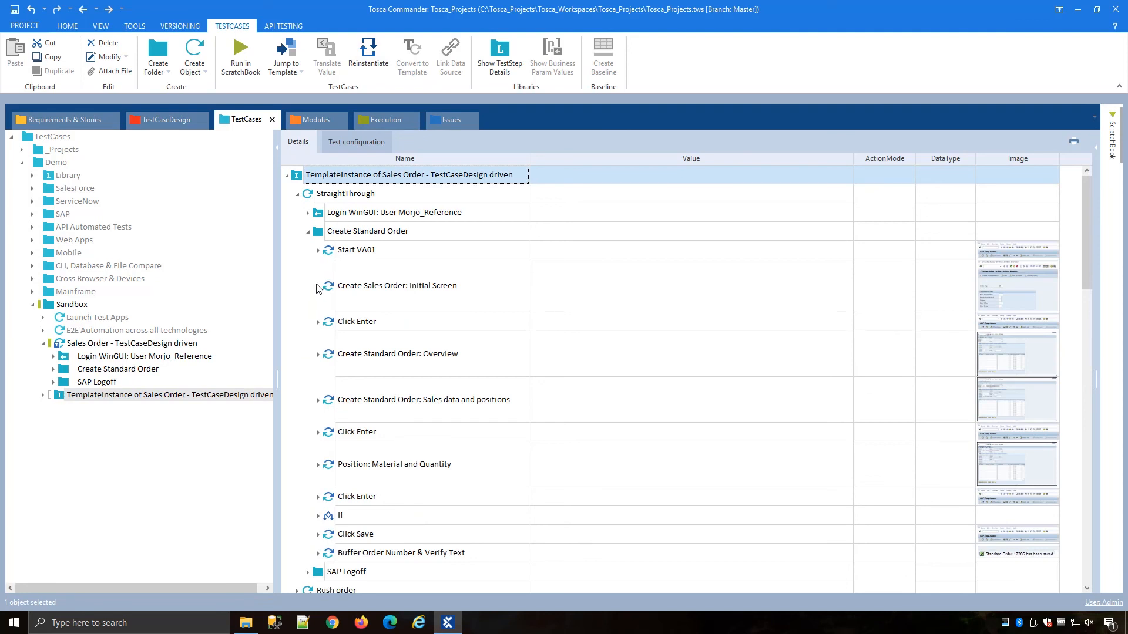
left_click(319, 286)
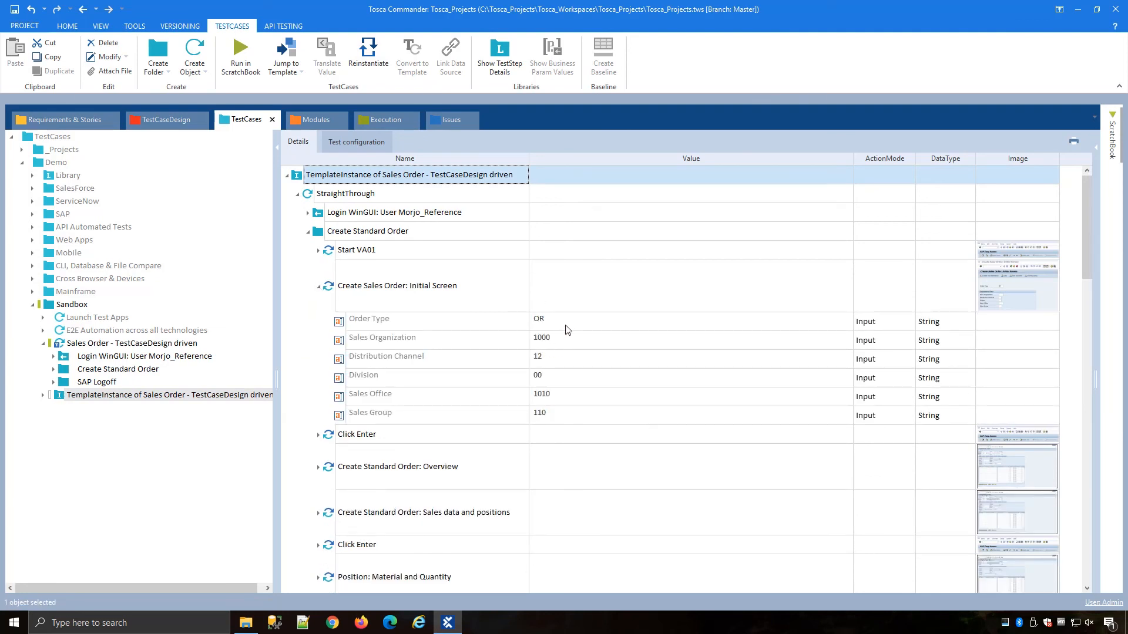
left_click(297, 196)
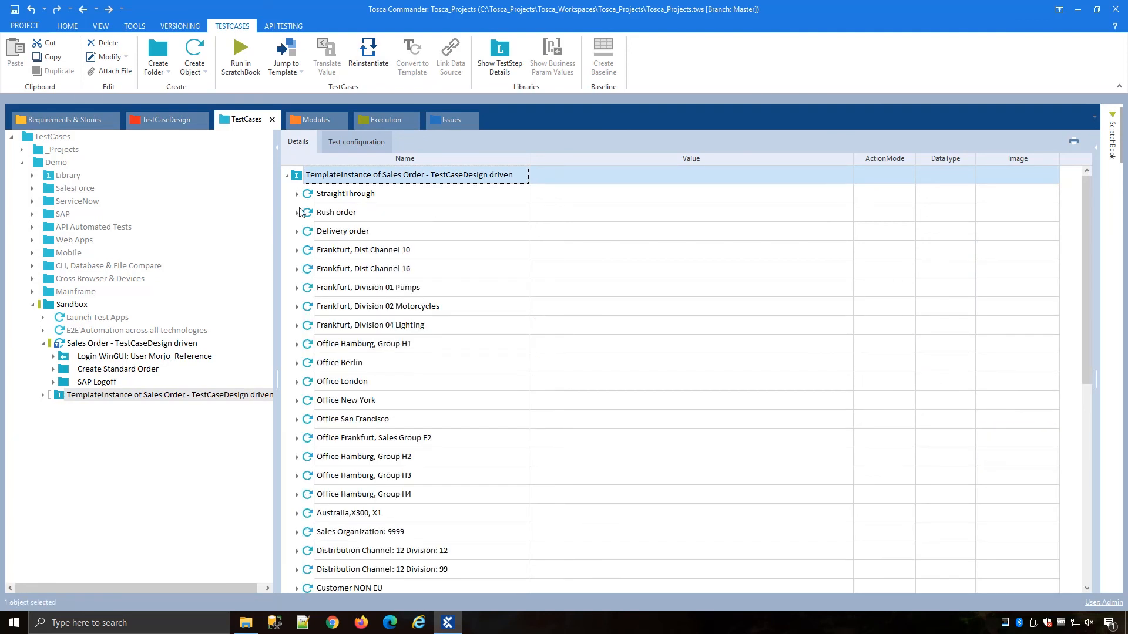
left_click(298, 213)
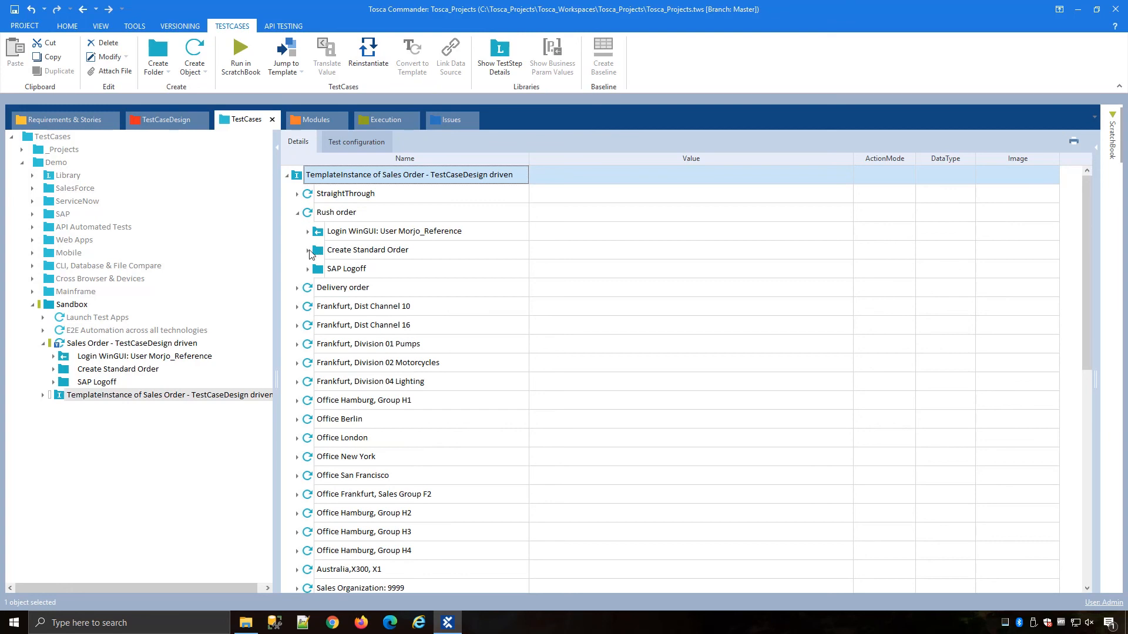
left_click(308, 249)
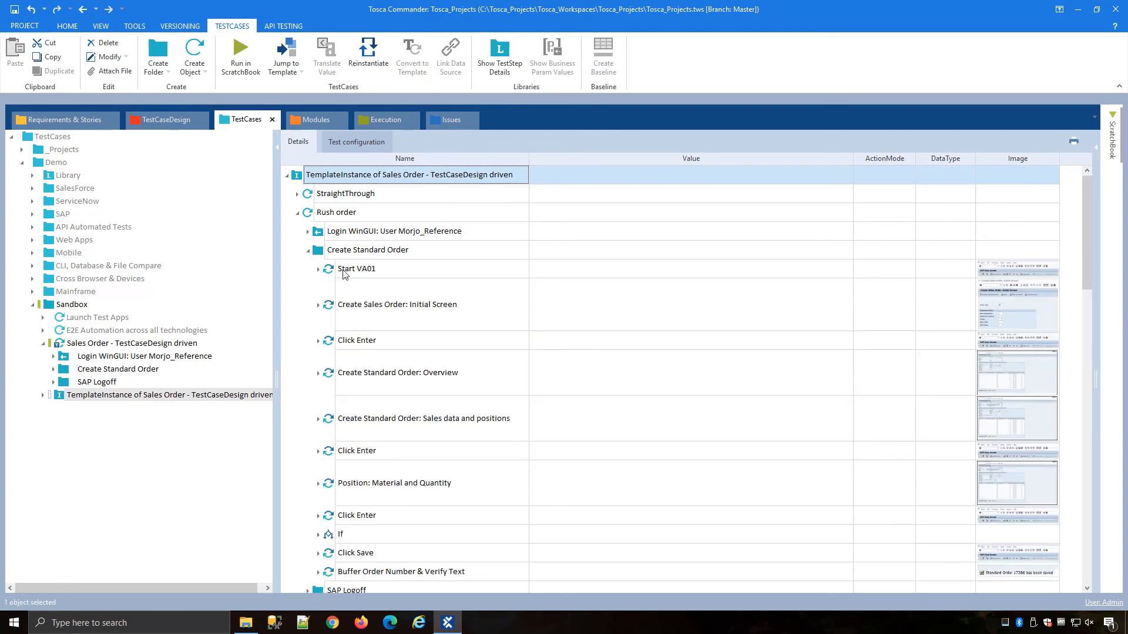
left_click(318, 305)
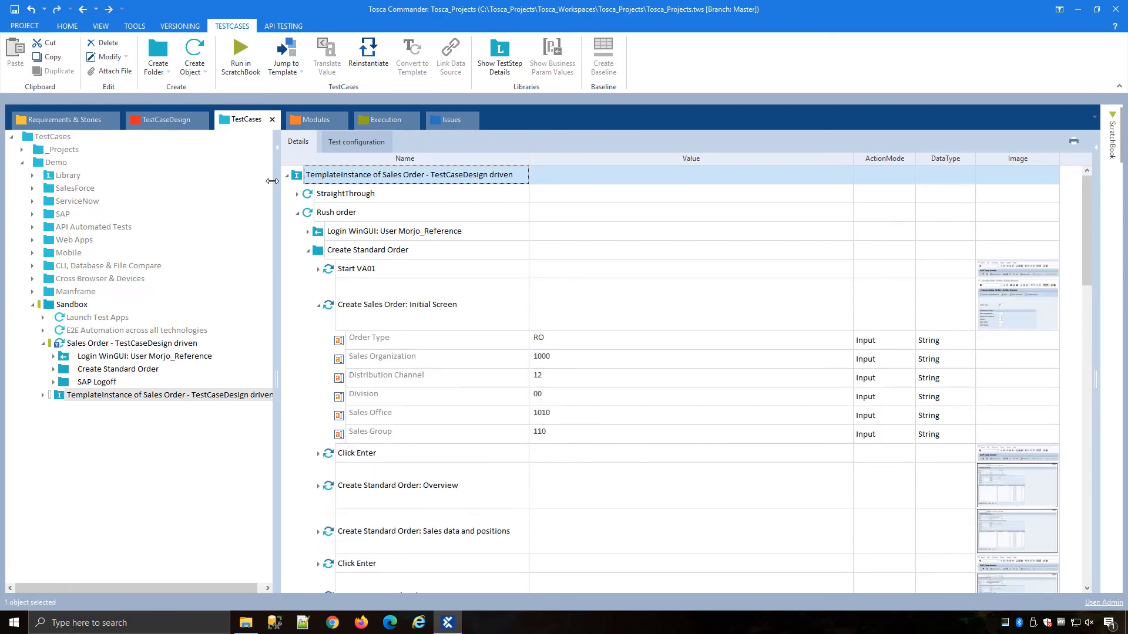
left_click(298, 214)
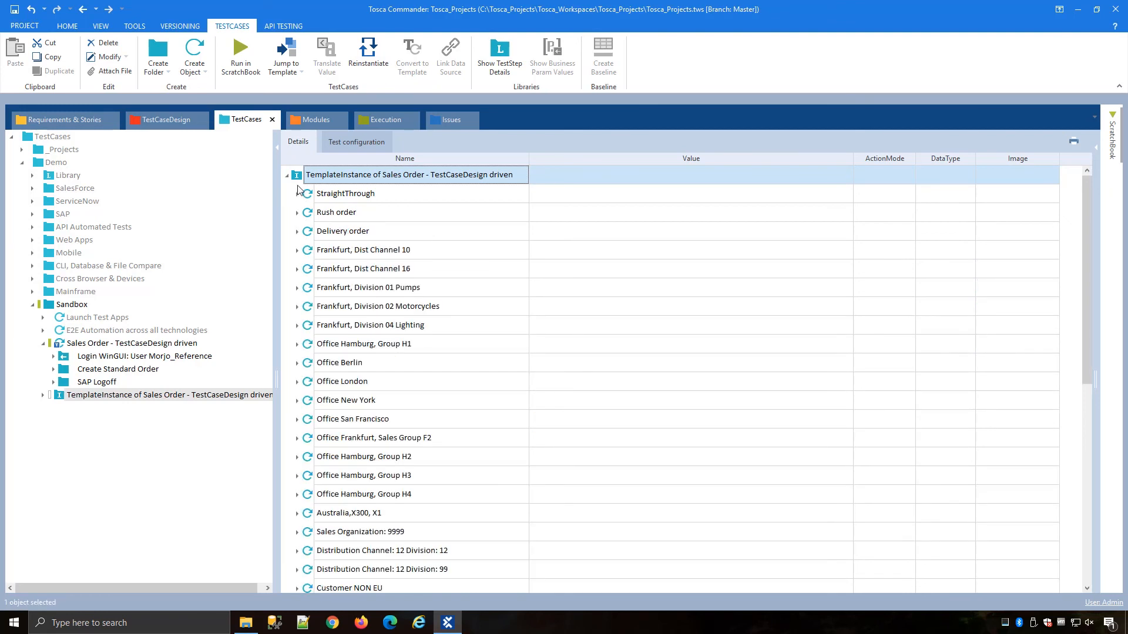
scroll(373, 280, "down", 7)
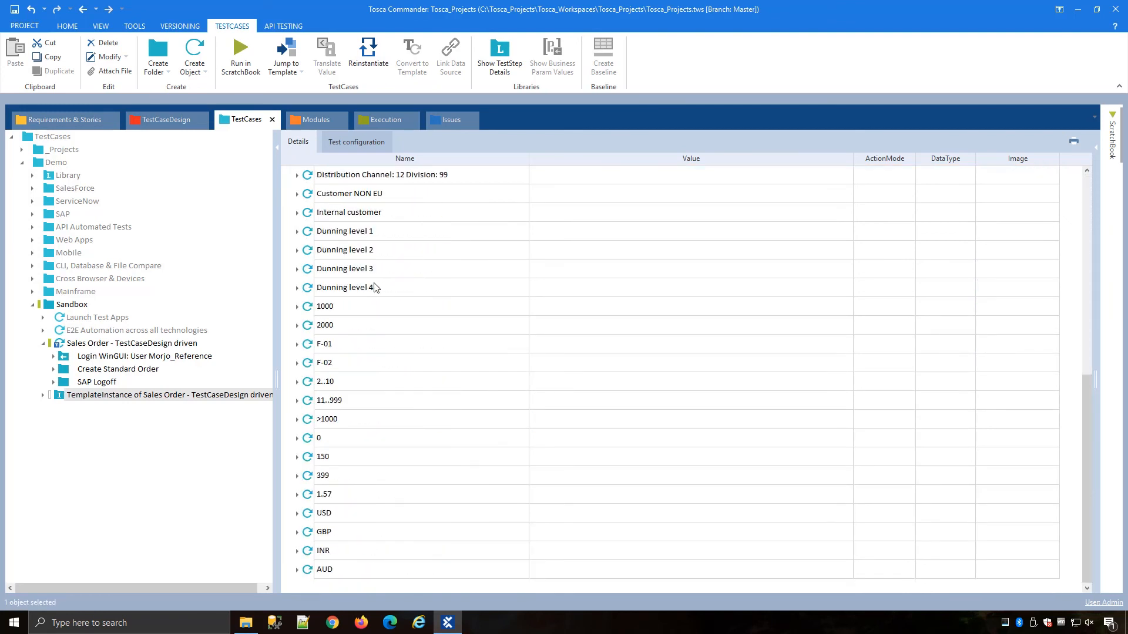
scroll(435, 390, "up", 7)
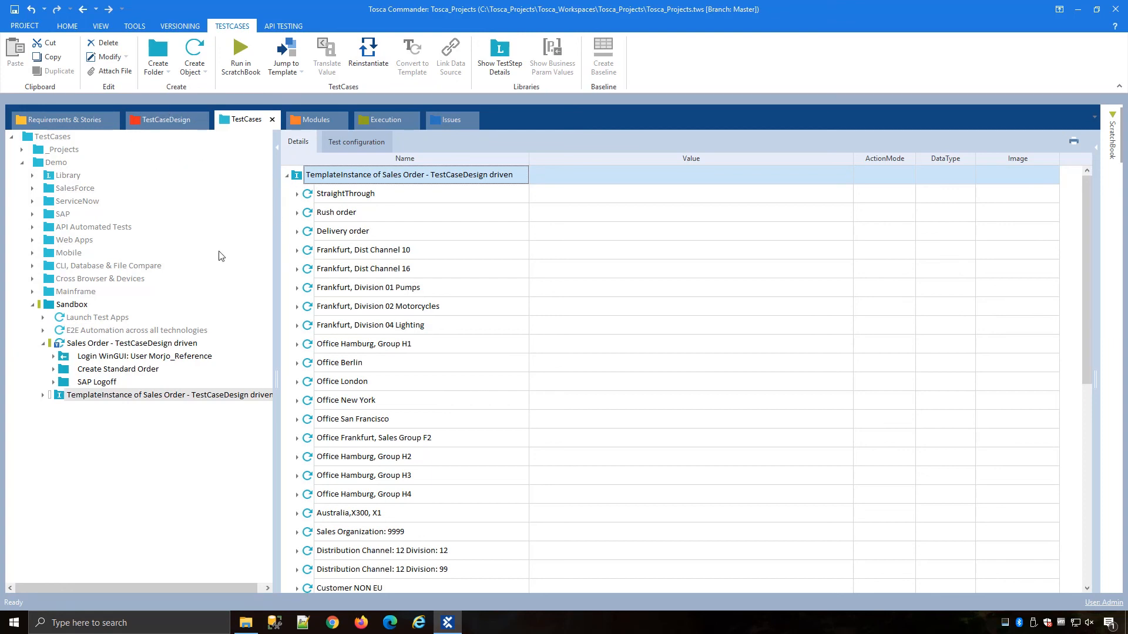
Step: Add the template instance test cases to the Regression Tests Release 14.2 execution list and expand them
left_click(125, 345)
left_click_drag(296, 180, 359, 179)
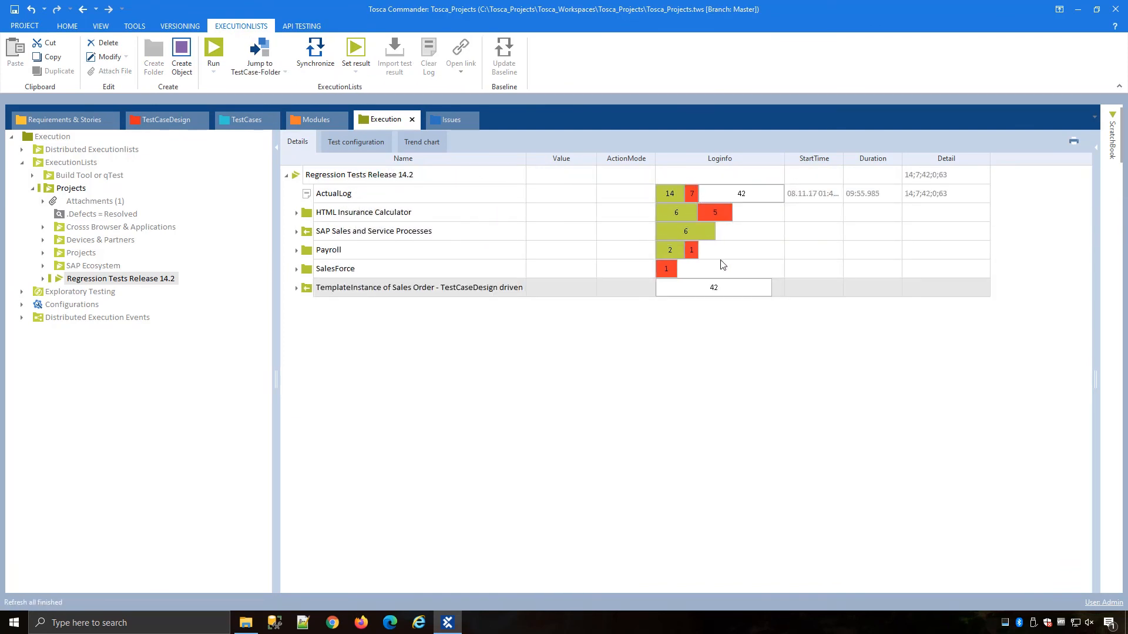
left_click(297, 288)
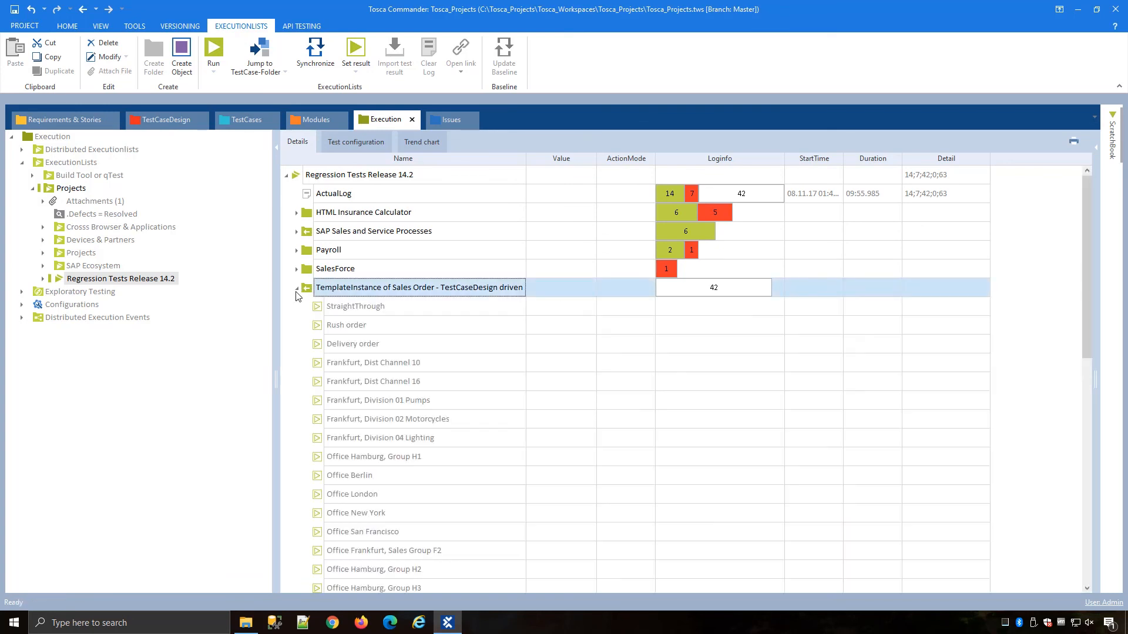
Step: Run the StraightThrough template instance test case from the Regression Tests Release 14.2 execution list against SAP
left_click(365, 310)
right_click(400, 311)
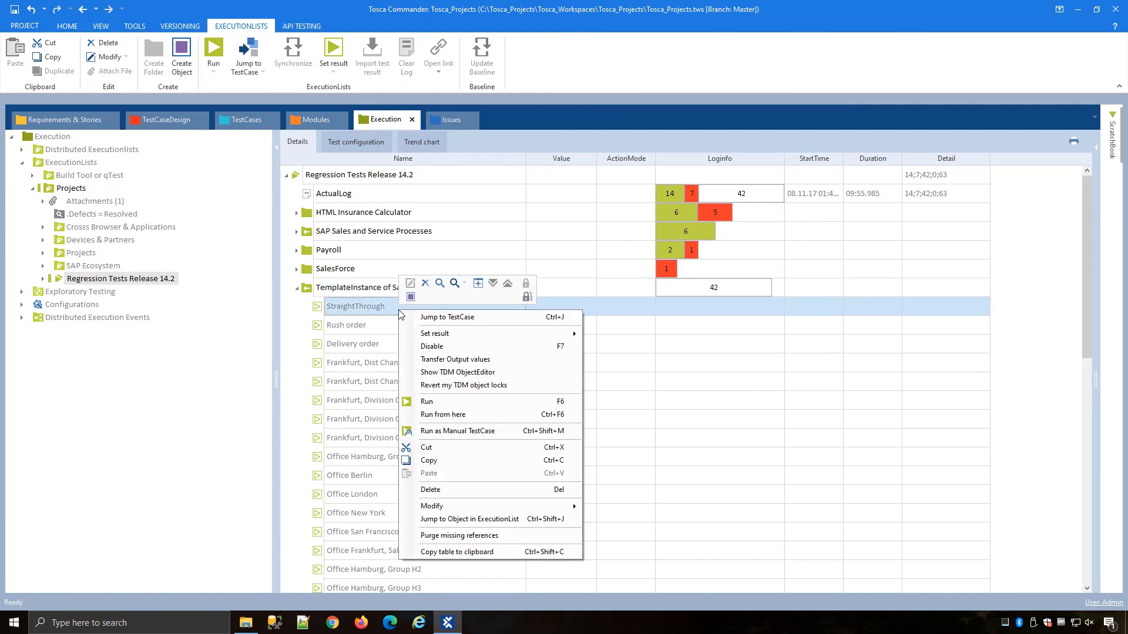
left_click(436, 403)
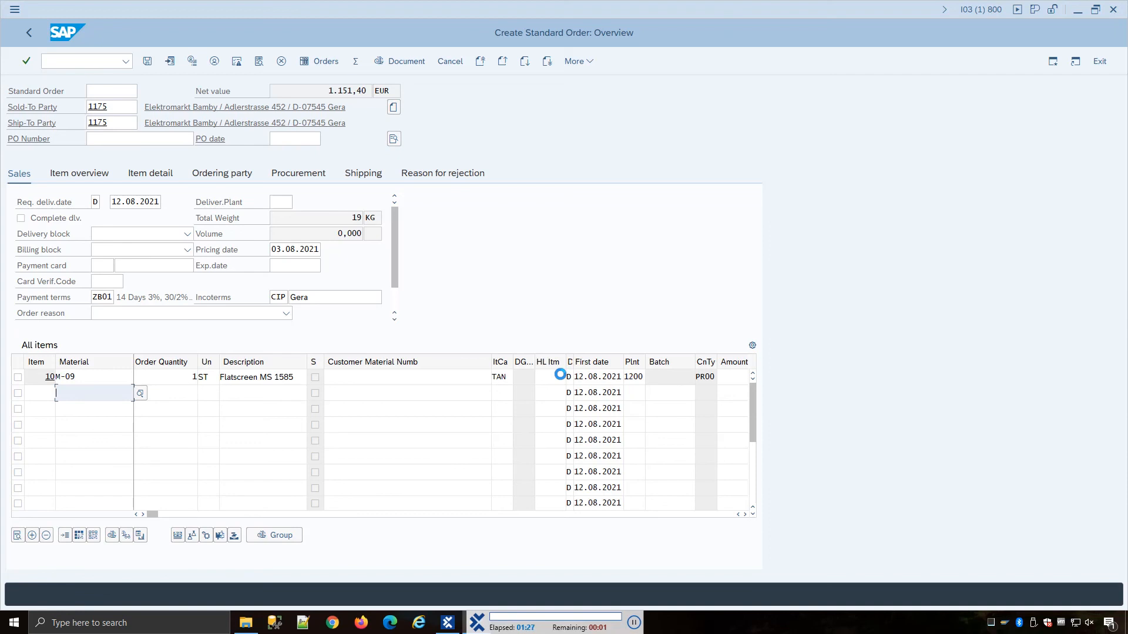
key("ctrl+s")
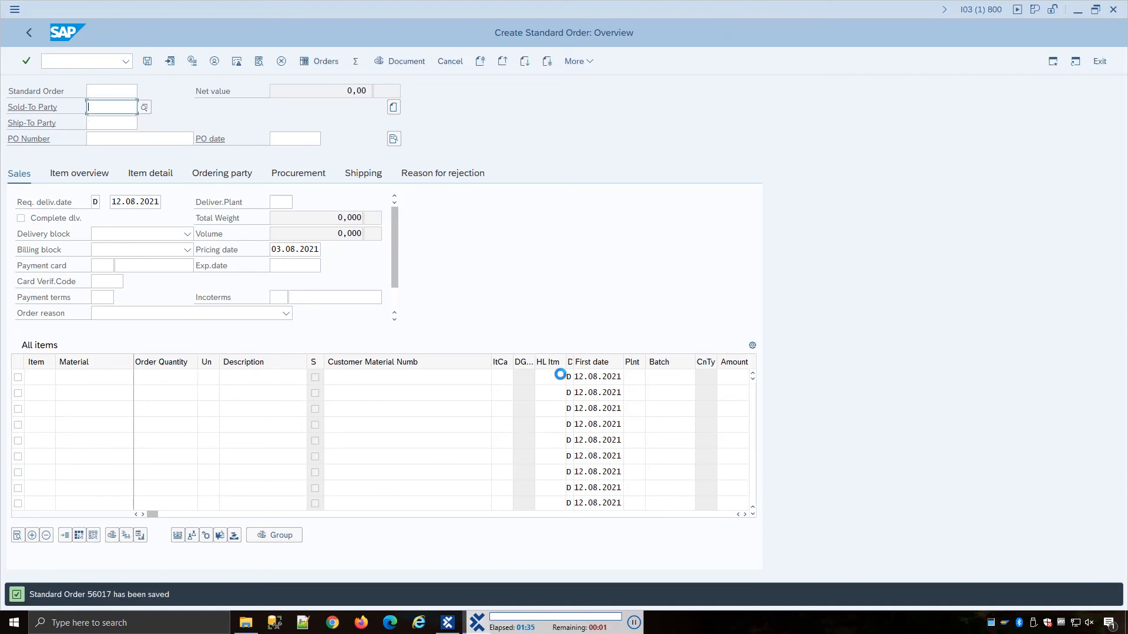
left_click(1100, 61)
left_click(1096, 62)
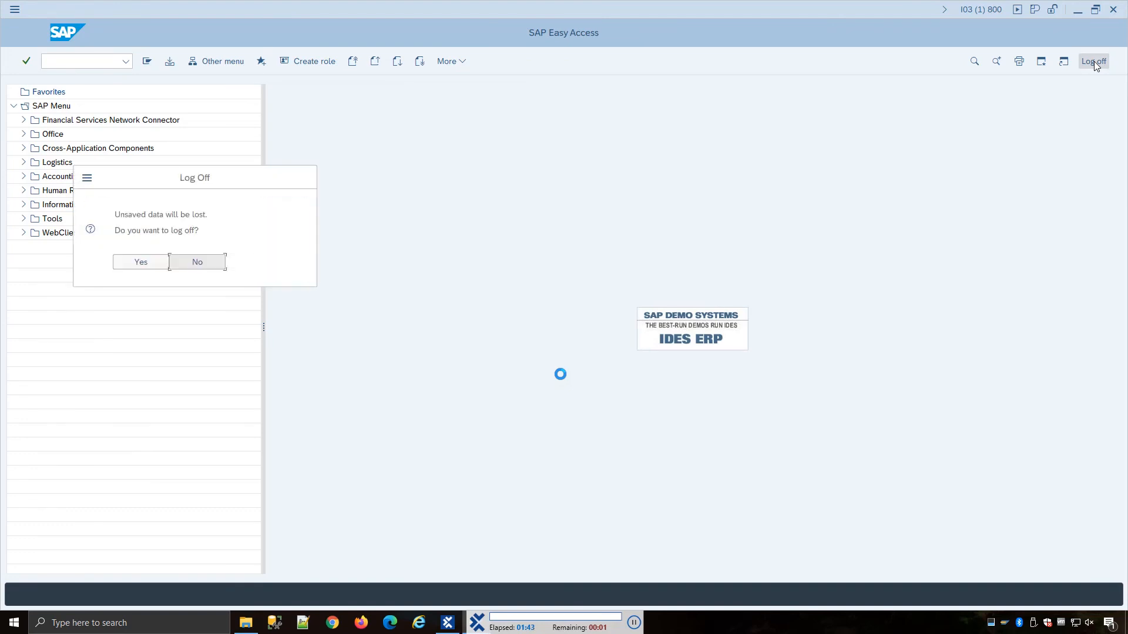
left_click(141, 263)
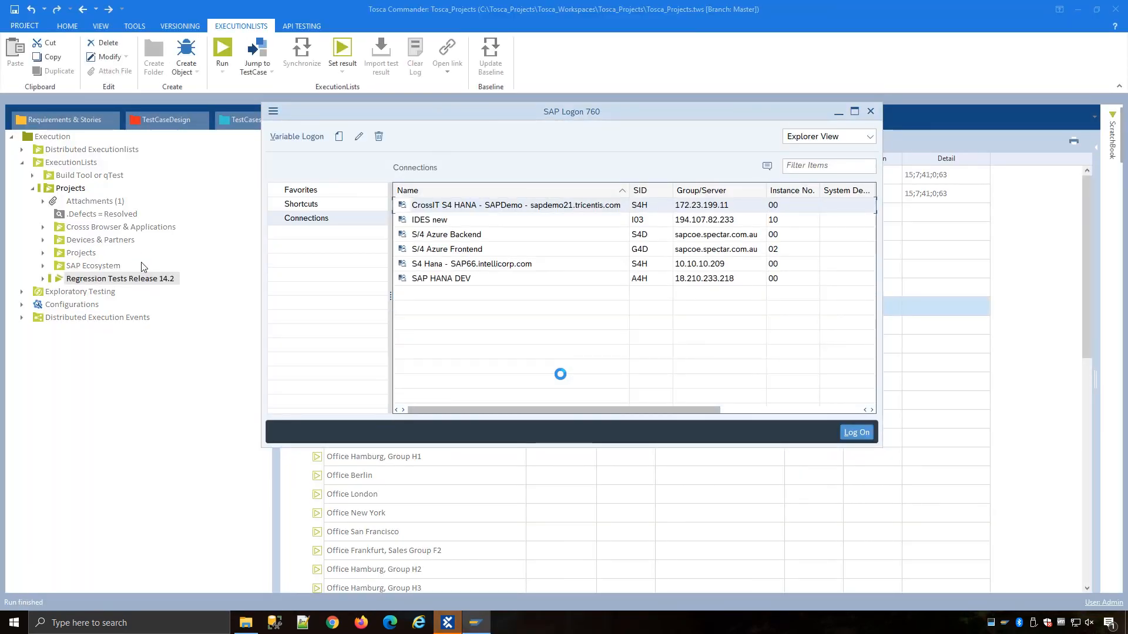
Step: Expand StraightThrough's execution log entry to review its executed test step blocks
left_click(63, 280)
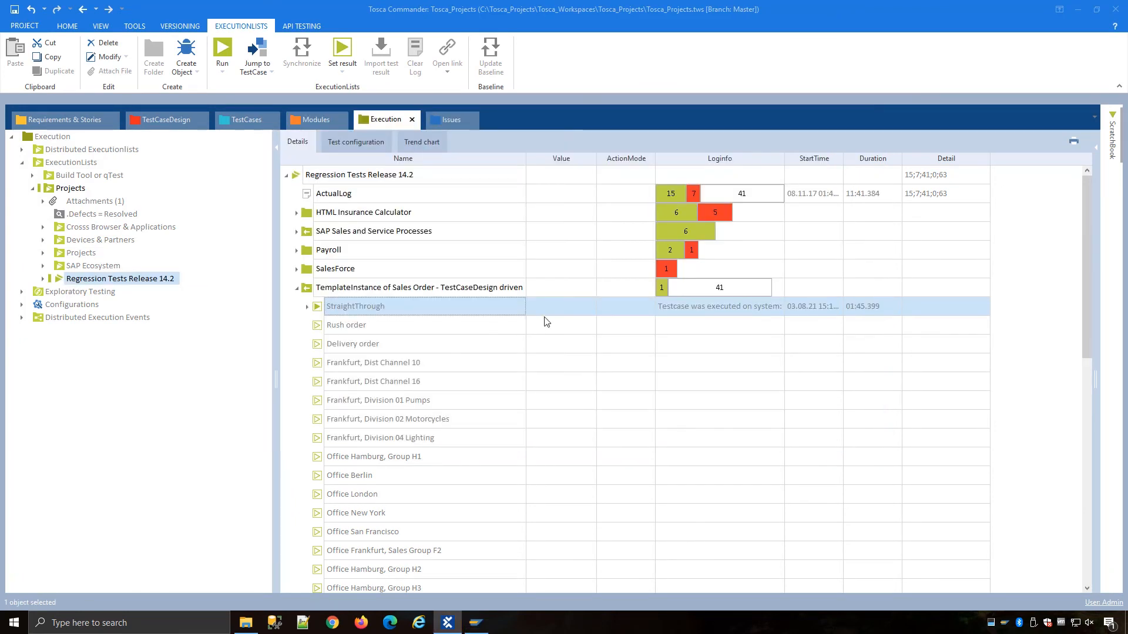
left_click(306, 306)
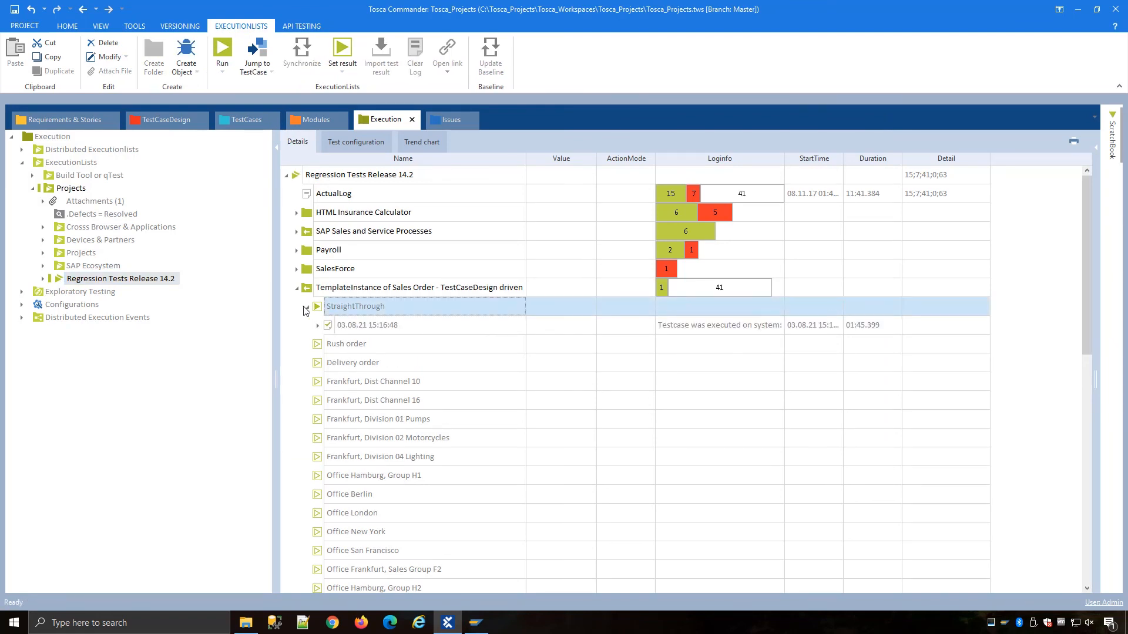
left_click(317, 326)
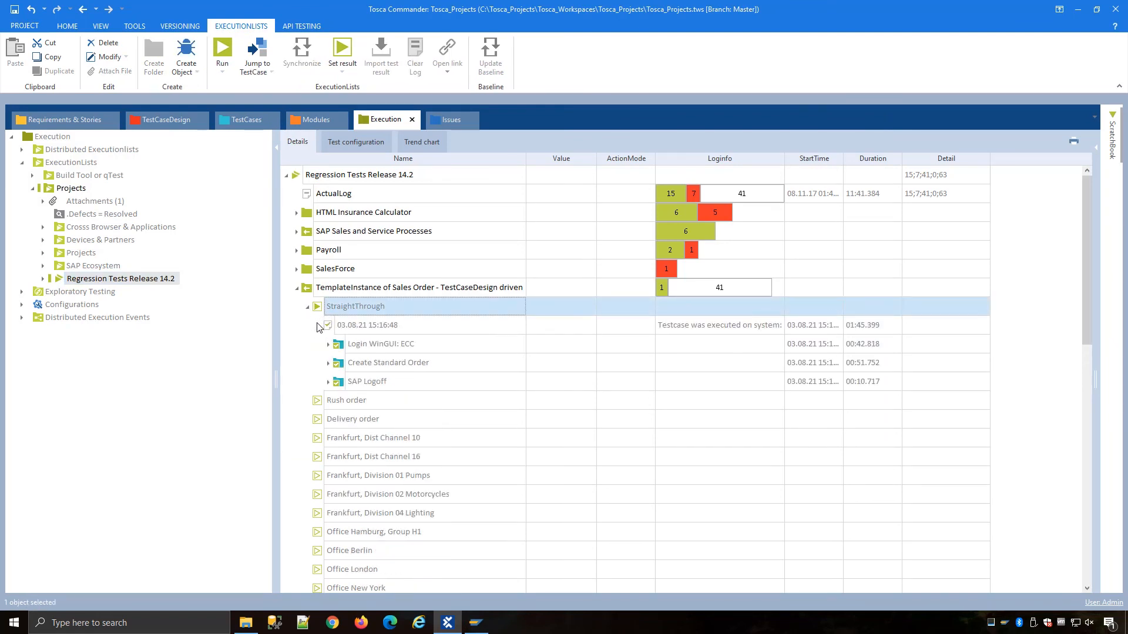